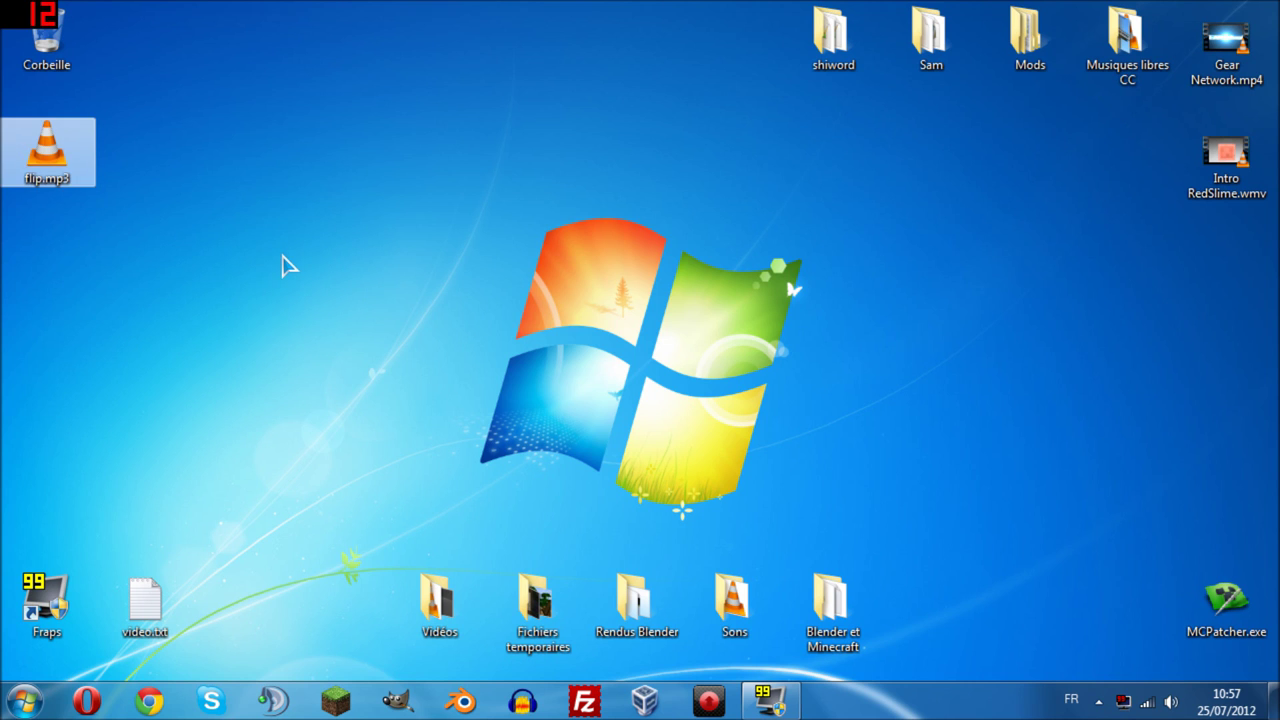
{"action": "left_click", "coordinate": [216, 214]}
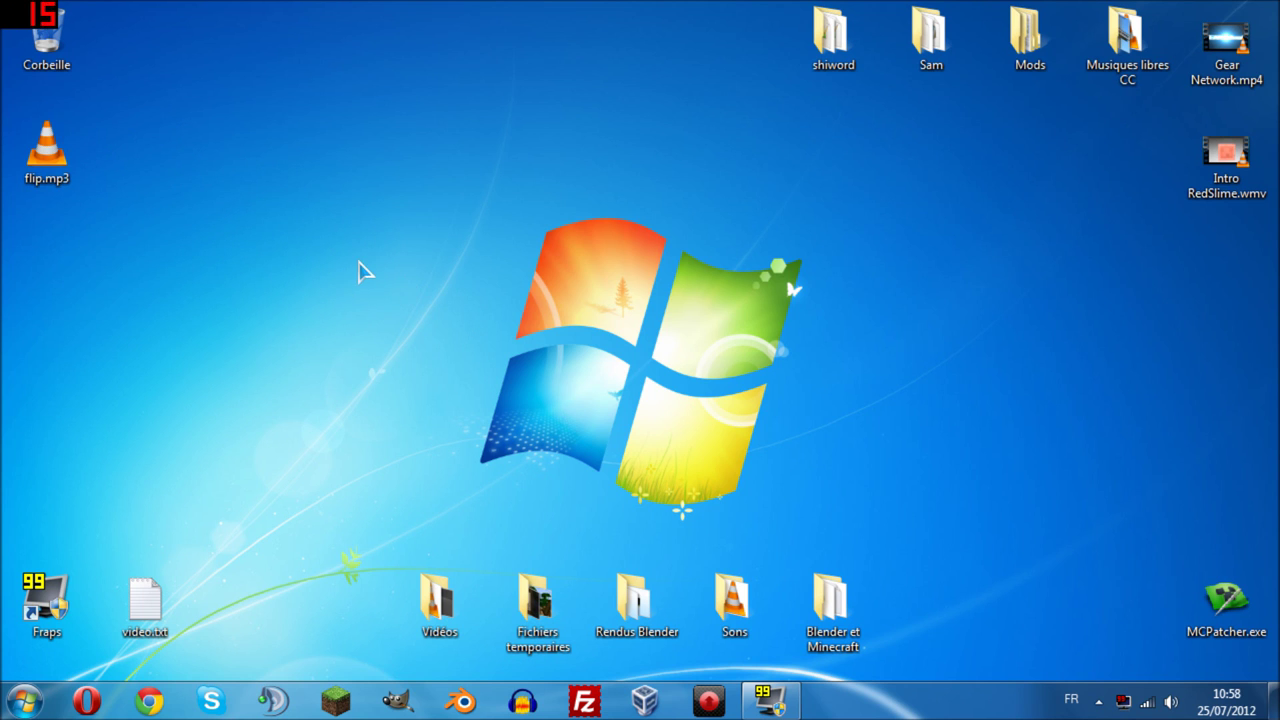
{"action": "left_click_drag", "start_coordinate": [336, 137], "coordinate": [1000, 540]}
{"action": "left_click_drag", "start_coordinate": [441, 179], "coordinate": [910, 540]}
Move the flip.mp3 desktop icon next to the Corbeille icon.
{"action": "left_click_drag", "start_coordinate": [46, 150], "coordinate": [127, 30]}
{"action": "left_click", "coordinate": [284, 195]}
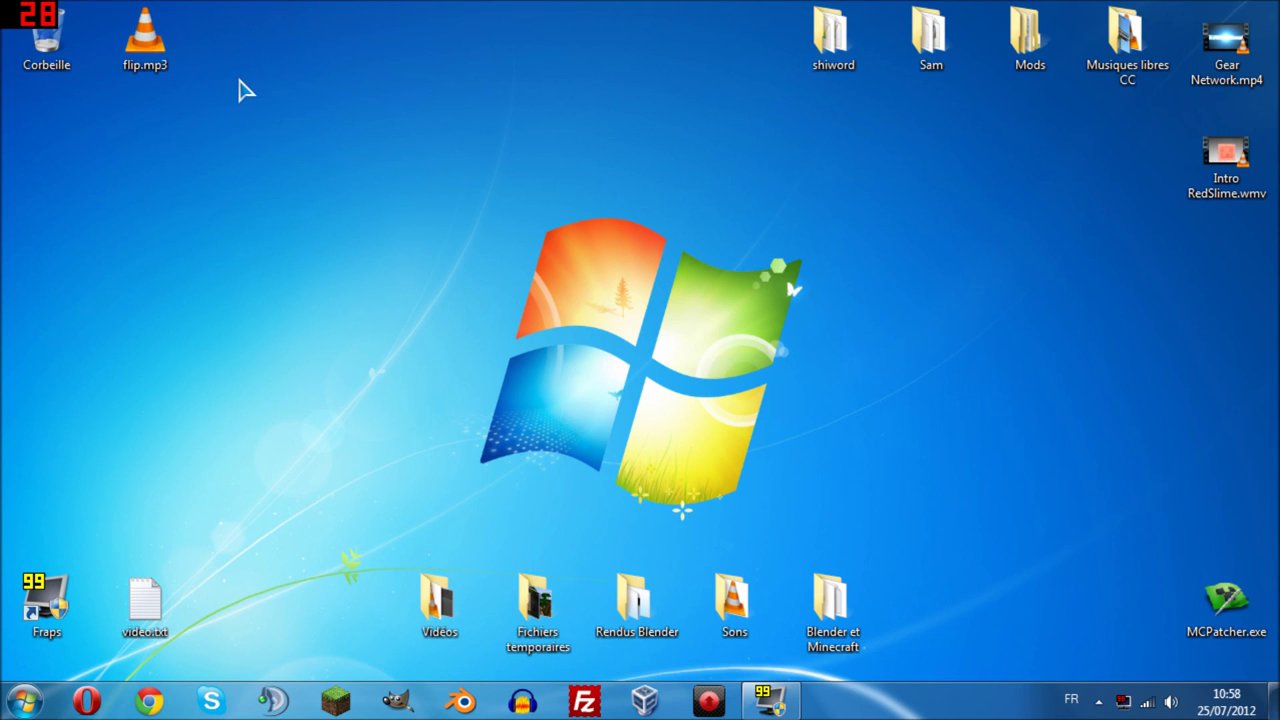
{"action": "left_click_drag", "start_coordinate": [282, 110], "coordinate": [383, 181]}
{"action": "left_click_drag", "start_coordinate": [812, 514], "coordinate": [415, 182]}
{"action": "left_click_drag", "start_coordinate": [871, 536], "coordinate": [874, 572]}
{"action": "left_click", "coordinate": [1100, 702]}
{"action": "left_click", "coordinate": [1100, 702]}
{"action": "left_click_drag", "start_coordinate": [412, 170], "coordinate": [844, 544]}
{"action": "left_click_drag", "start_coordinate": [479, 153], "coordinate": [847, 554]}
{"action": "left_click_drag", "start_coordinate": [445, 169], "coordinate": [848, 562]}
{"action": "left_click_drag", "start_coordinate": [422, 87], "coordinate": [845, 552]}
{"action": "left_click", "coordinate": [26, 702]}
{"action": "left_click", "coordinate": [26, 702]}
{"action": "left_click_drag", "start_coordinate": [476, 194], "coordinate": [817, 531]}
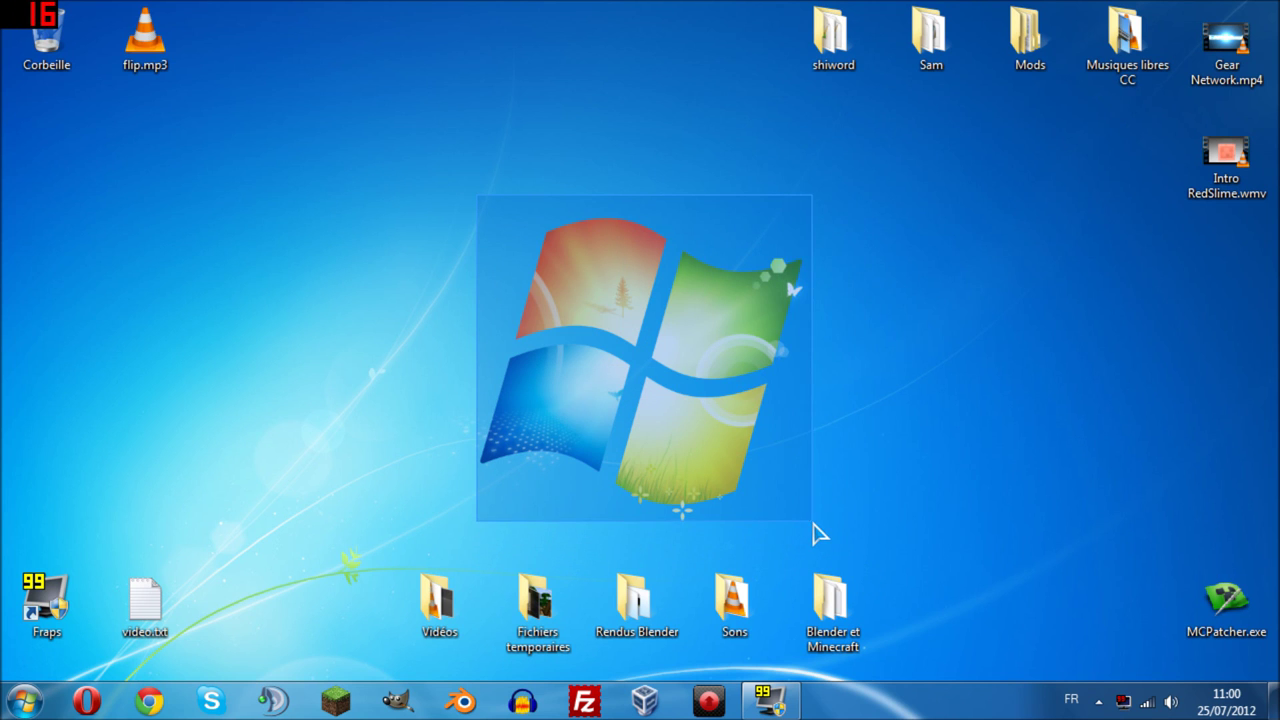
{"action": "left_click_drag", "start_coordinate": [423, 155], "coordinate": [898, 558]}
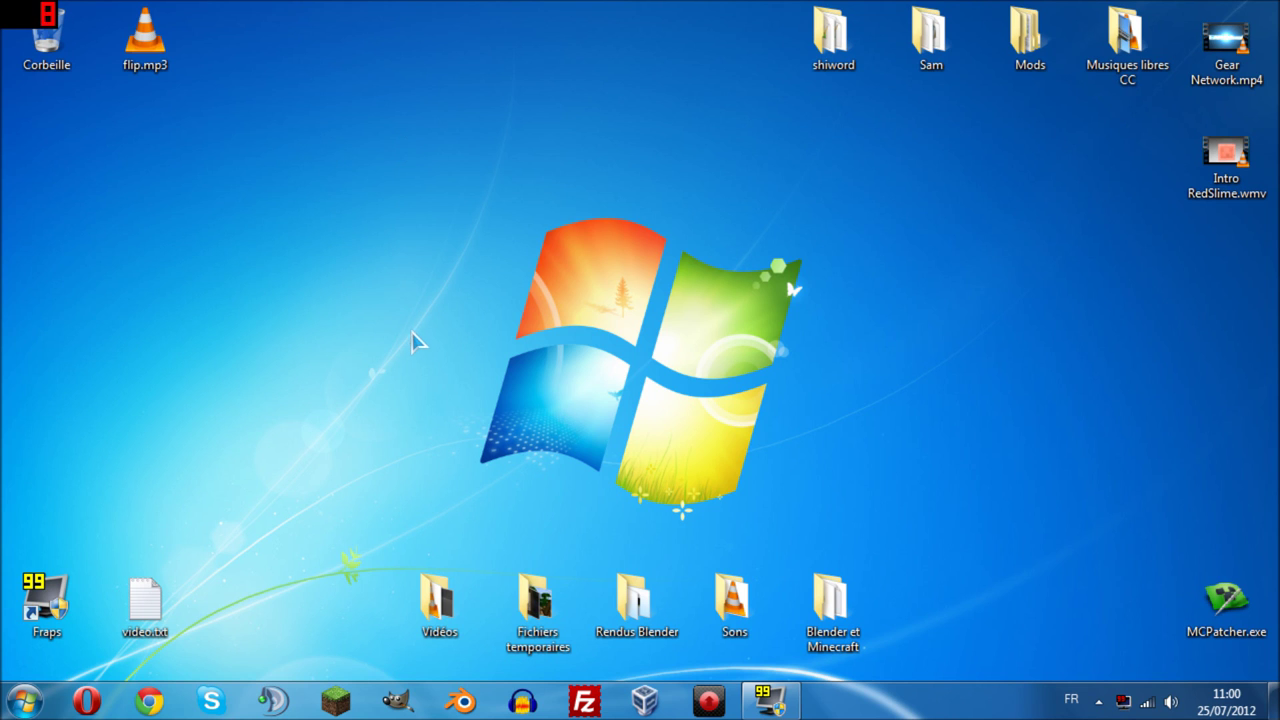
{"action": "left_click_drag", "start_coordinate": [396, 125], "coordinate": [908, 528]}
Switch to Google Chrome and search Google for "game maker".
{"action": "left_click", "coordinate": [150, 701]}
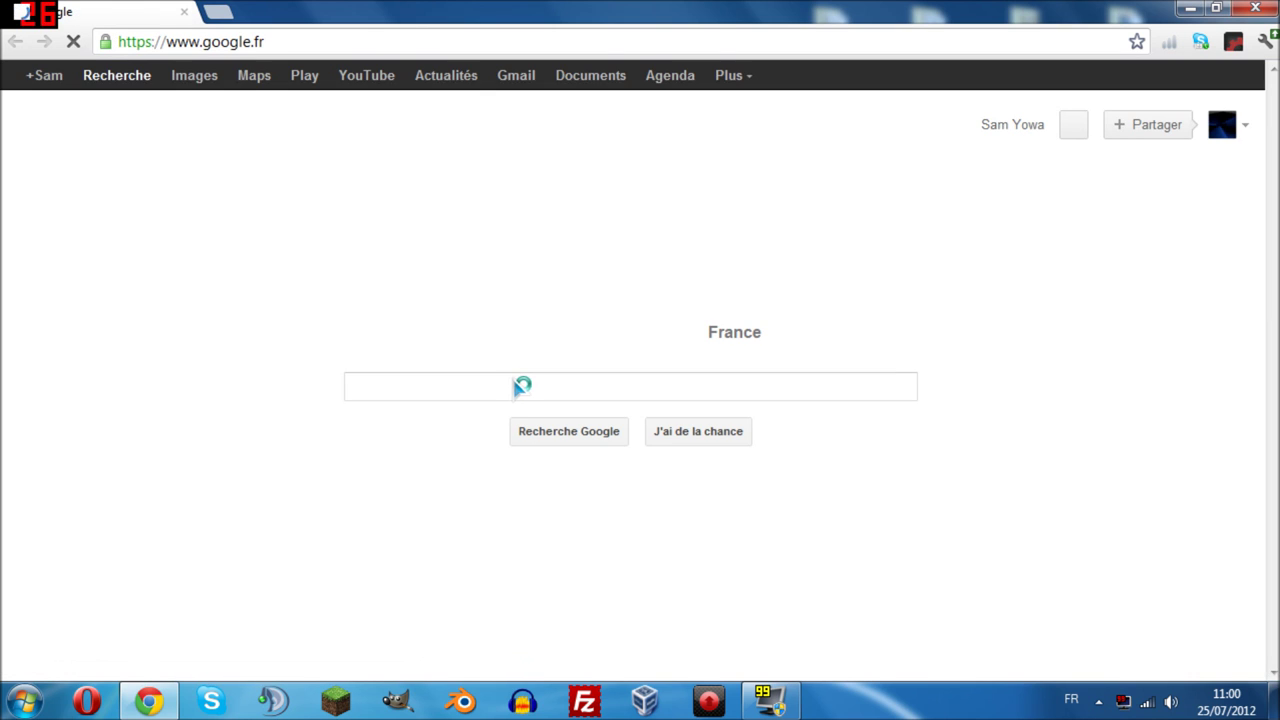
{"action": "type", "text": "g"}
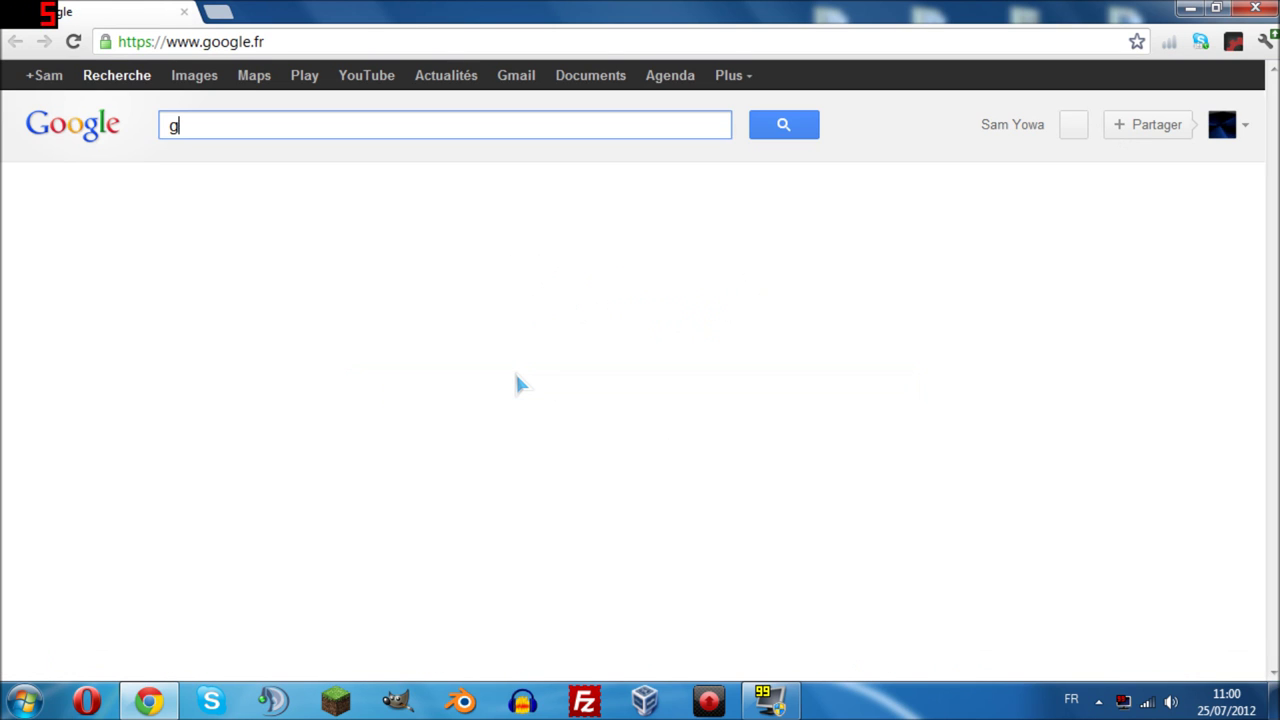
{"action": "type", "text": "ame ma"}
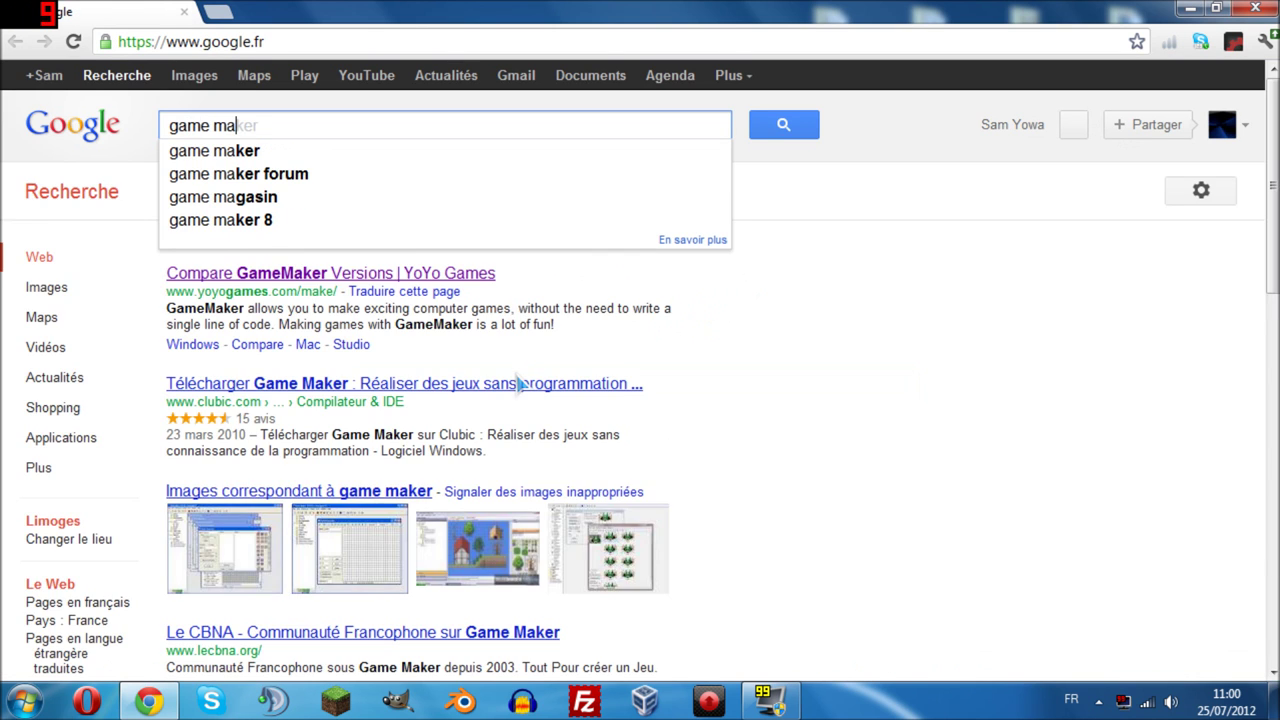
{"action": "type", "text": "ker"}
{"action": "key", "text": "Return"}
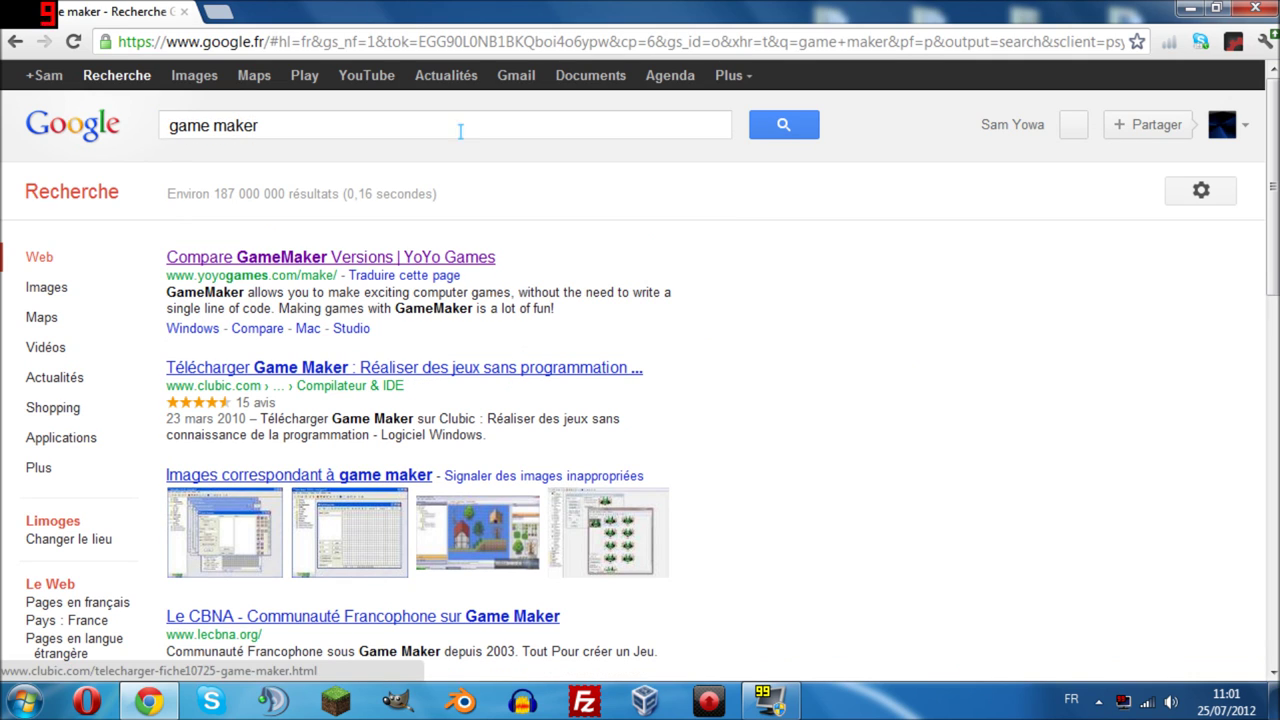
Open the YoYo Games site from the search results and review the GameMaker for Windows page, including its Lite and Full feature comparison.
{"action": "left_click", "coordinate": [335, 256]}
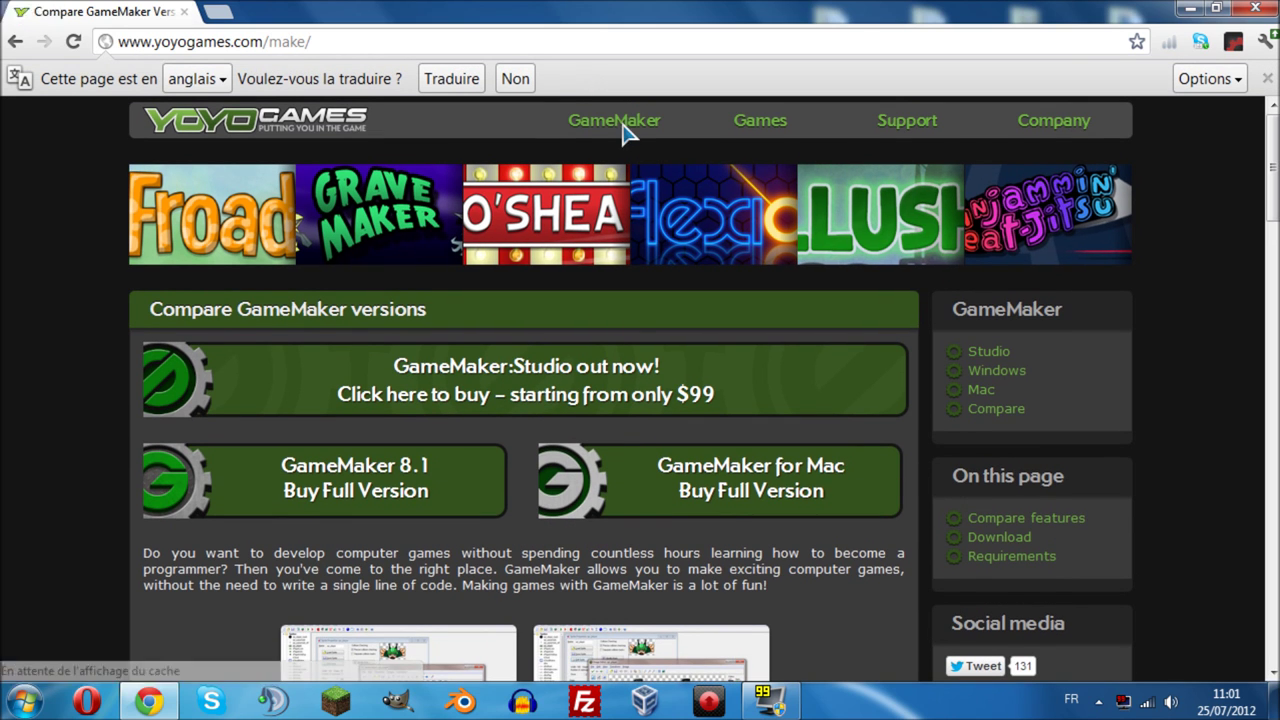
{"action": "left_click", "coordinate": [1267, 78]}
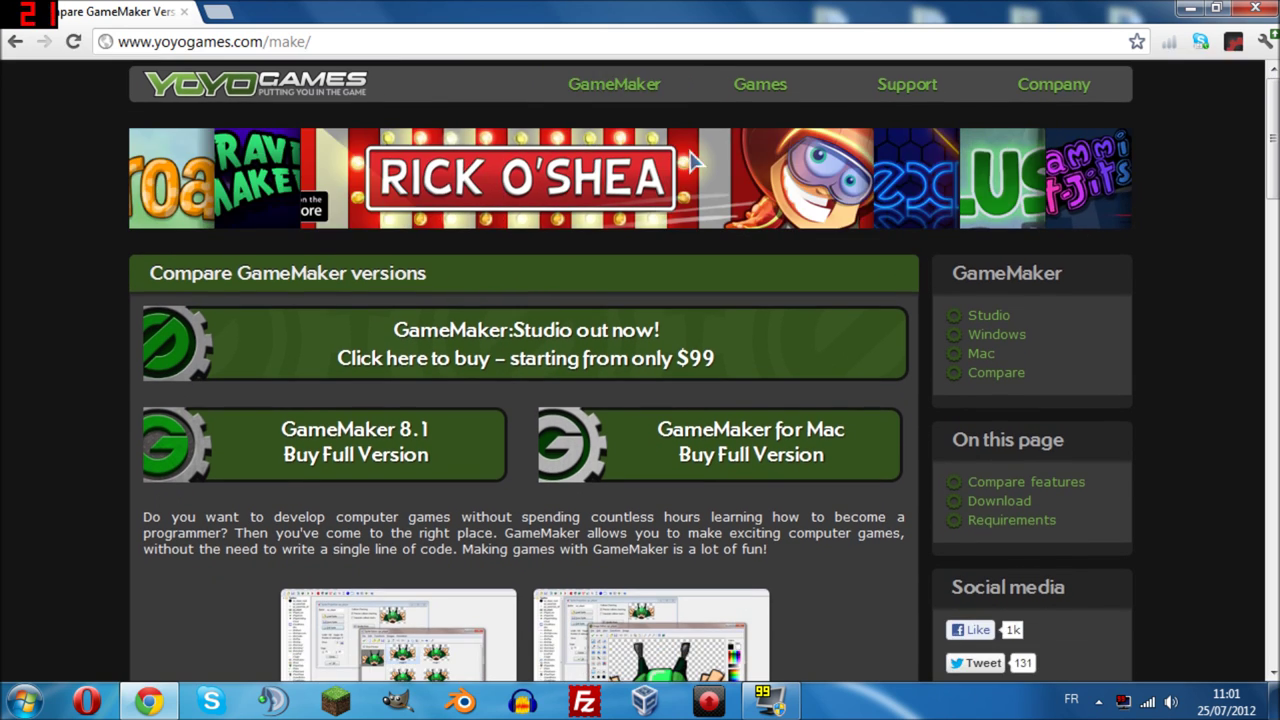
{"action": "mouse_move", "coordinate": [610, 90]}
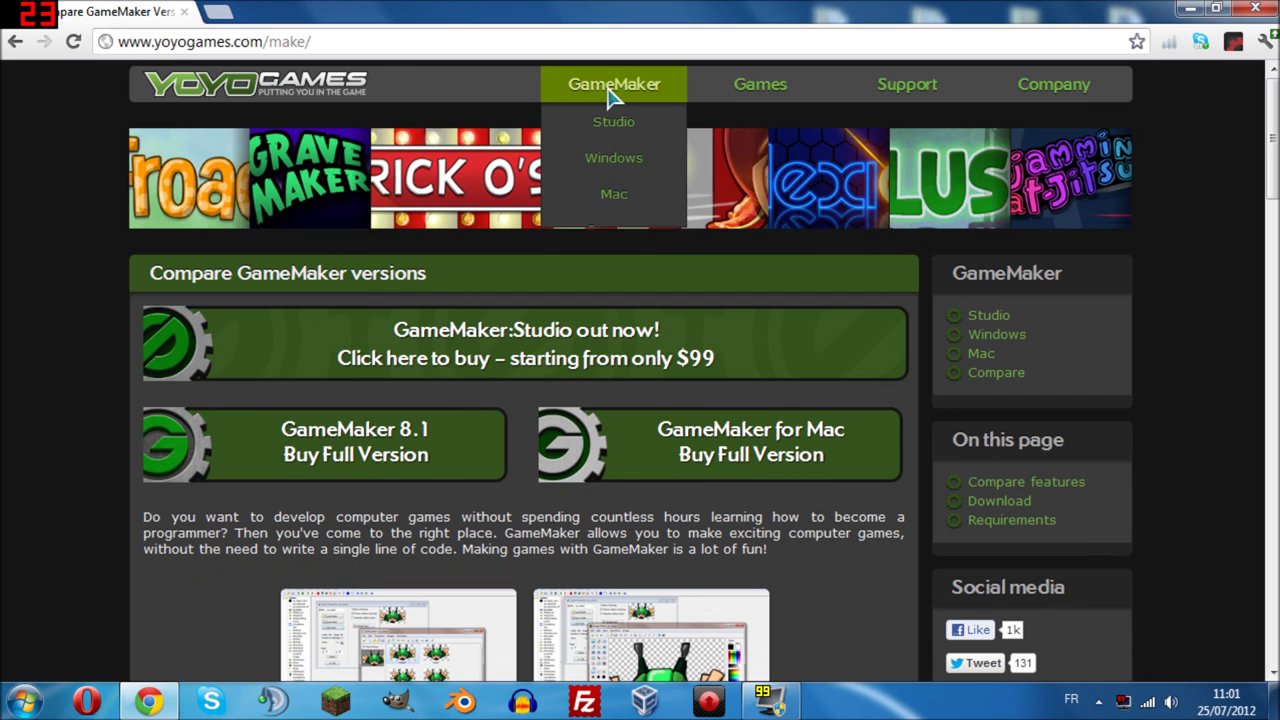
{"action": "left_click", "coordinate": [624, 163]}
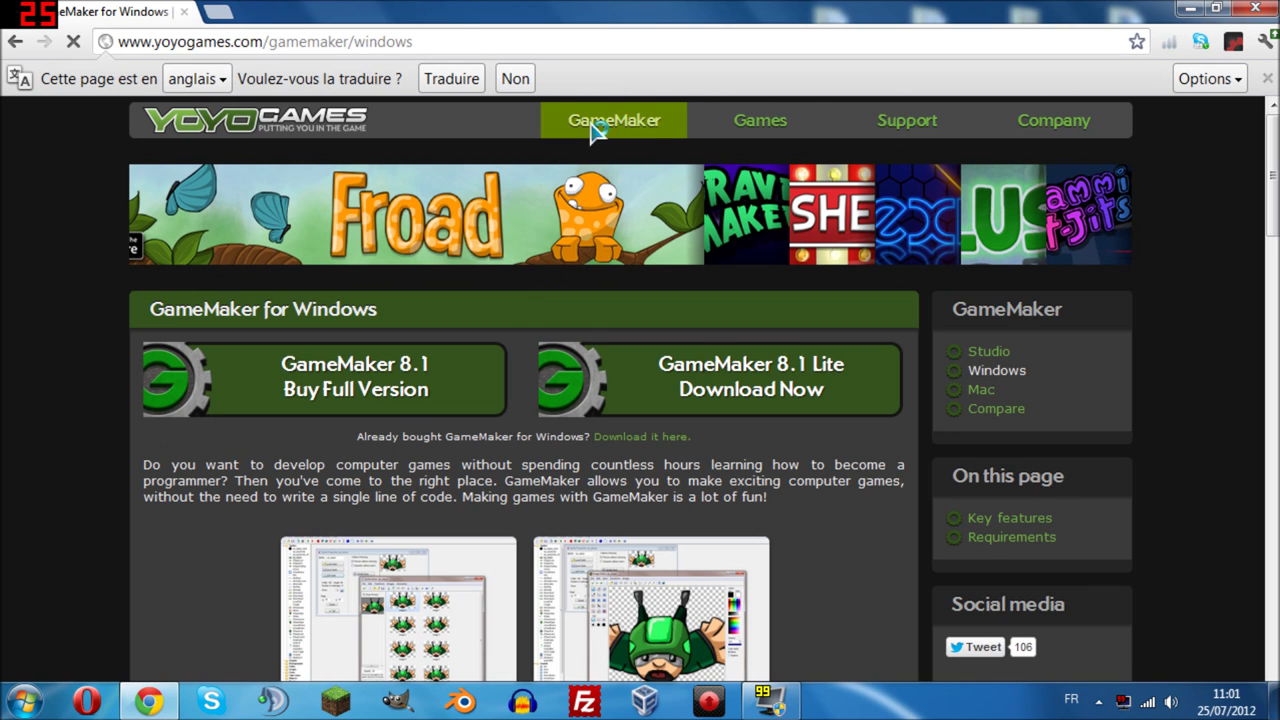
{"action": "left_click", "coordinate": [1267, 78]}
{"action": "scroll", "coordinate": [905, 403], "scroll_direction": "down", "scroll_amount": 2}
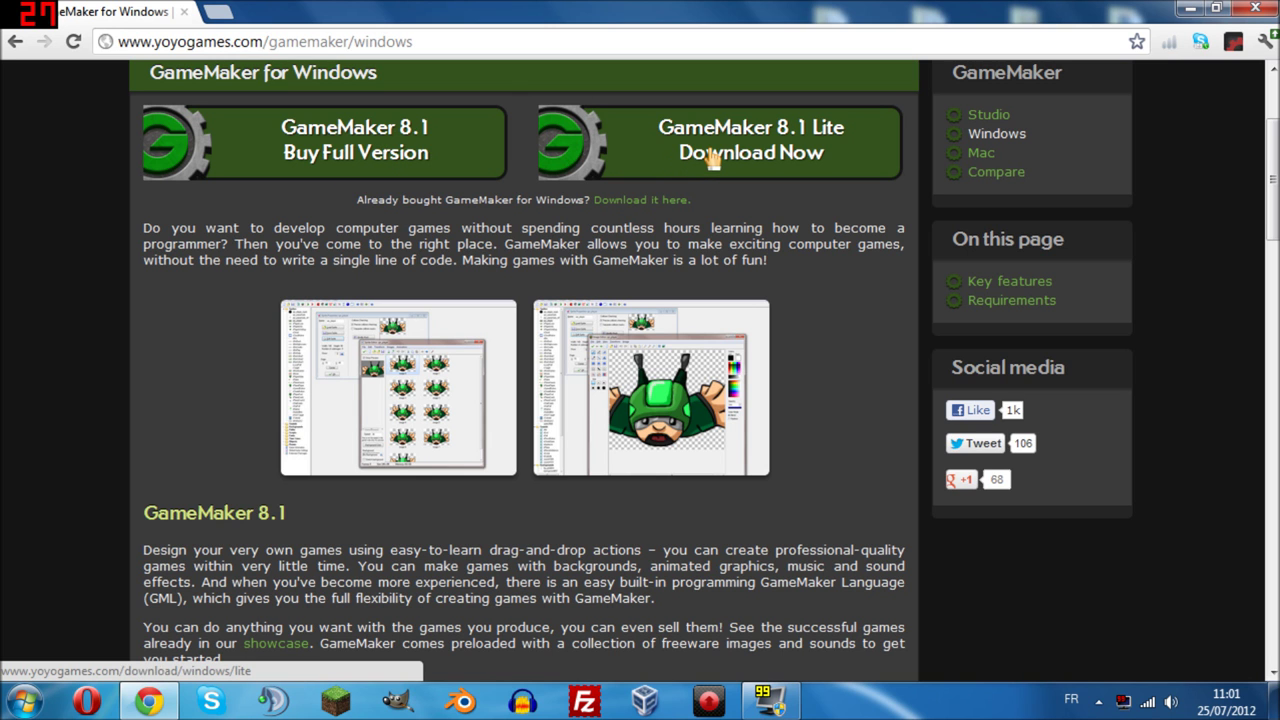
{"action": "scroll", "coordinate": [463, 194], "scroll_direction": "down", "scroll_amount": 9}
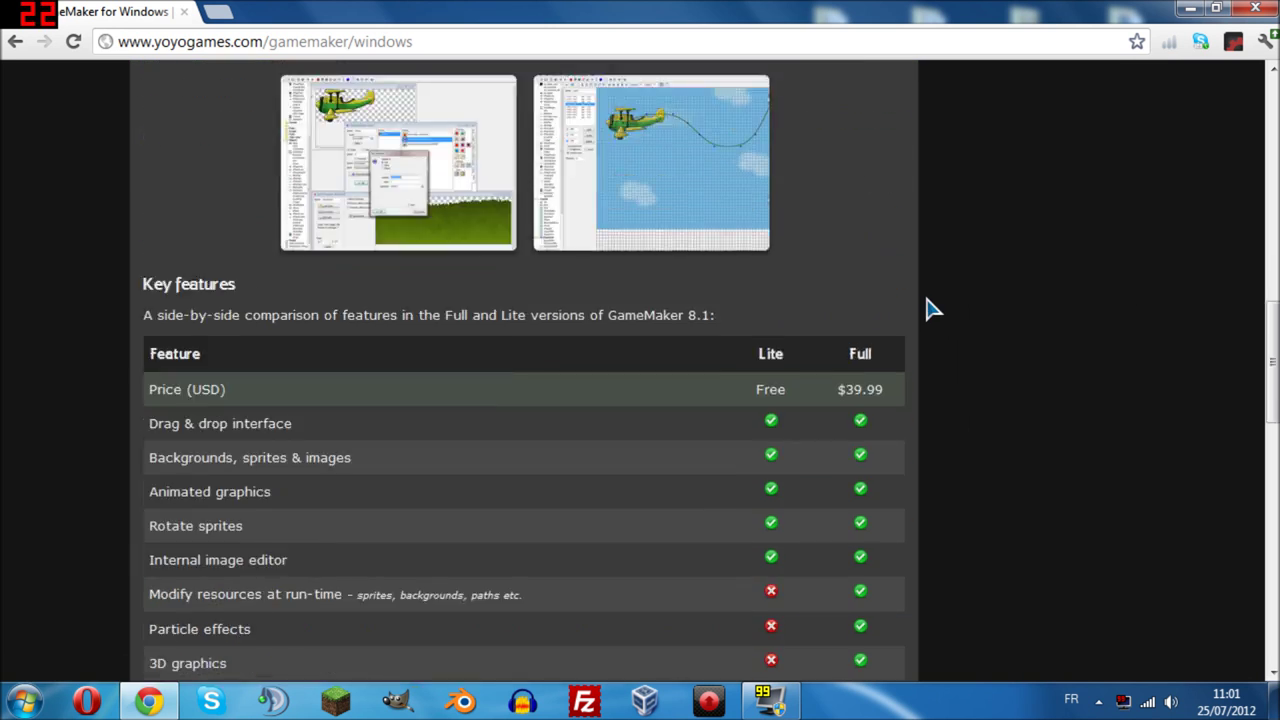
{"action": "scroll", "coordinate": [929, 309], "scroll_direction": "up", "scroll_amount": 4}
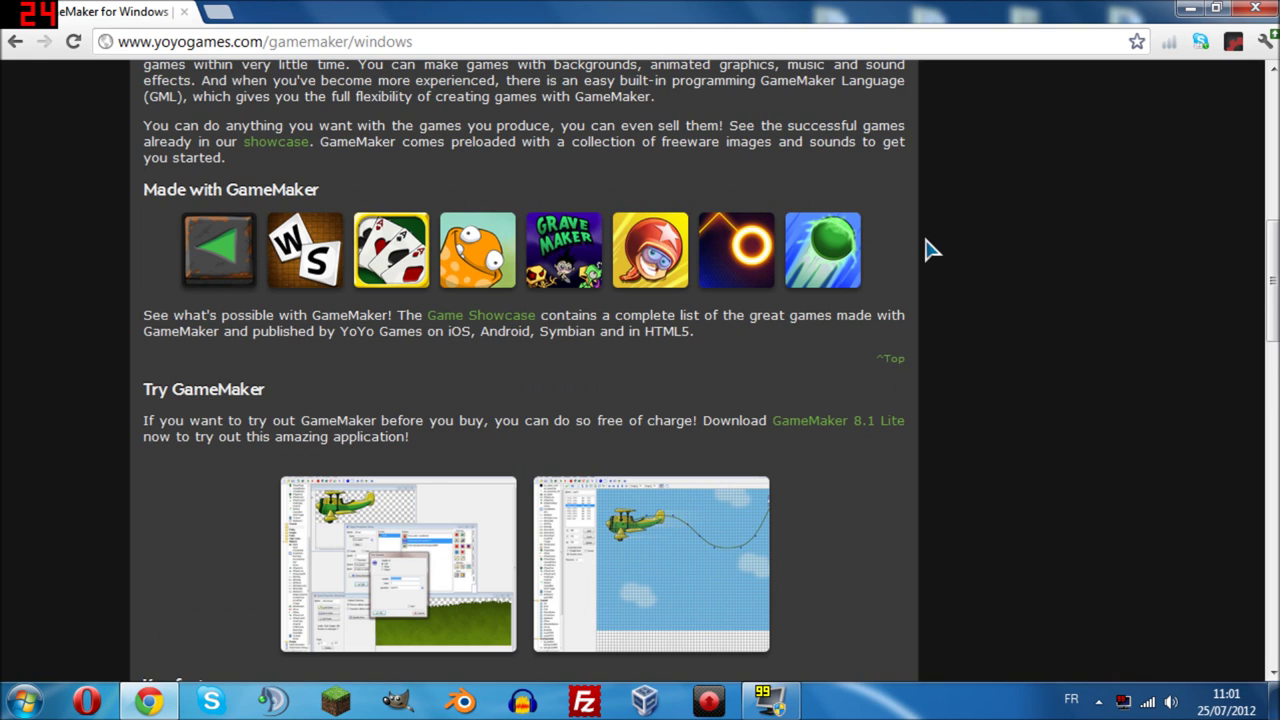
{"action": "scroll", "coordinate": [925, 249], "scroll_direction": "up", "scroll_amount": 5}
Browse the YoYo Games showcase of HTML5 games, dismiss the translation offer, and close the browser.
{"action": "mouse_move", "coordinate": [638, 90]}
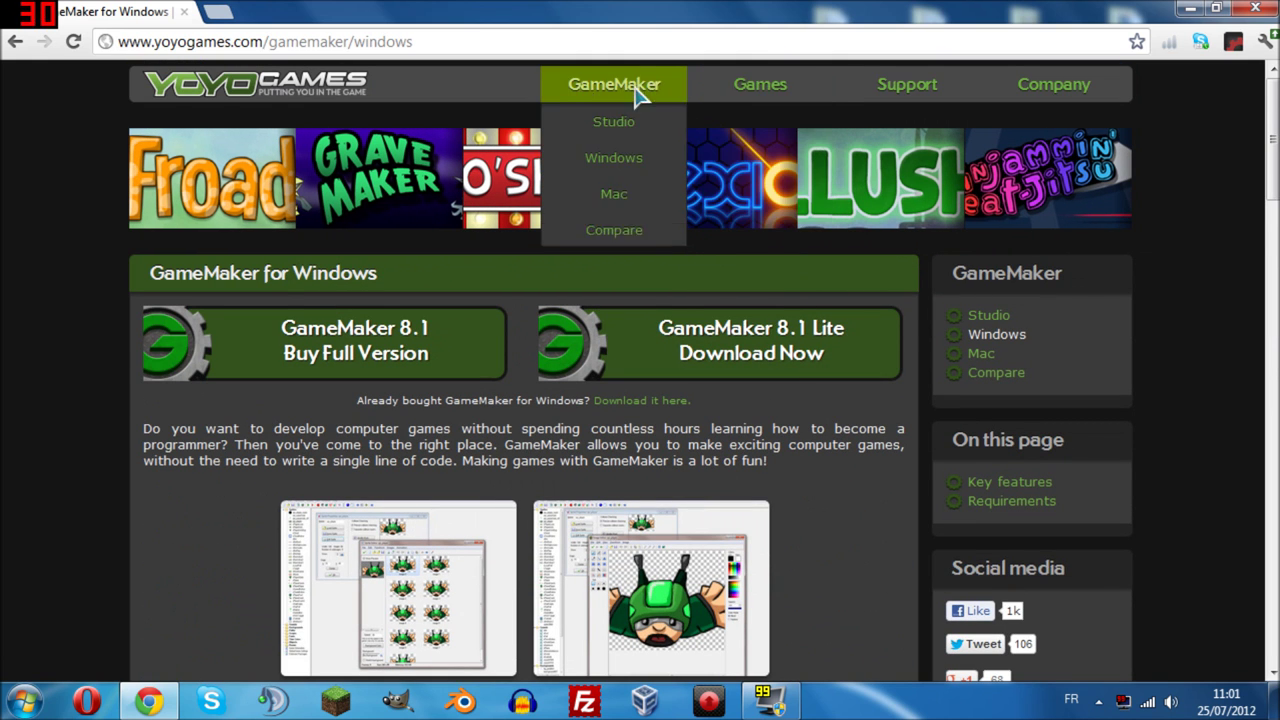
{"action": "mouse_move", "coordinate": [786, 100]}
{"action": "left_click", "coordinate": [778, 160]}
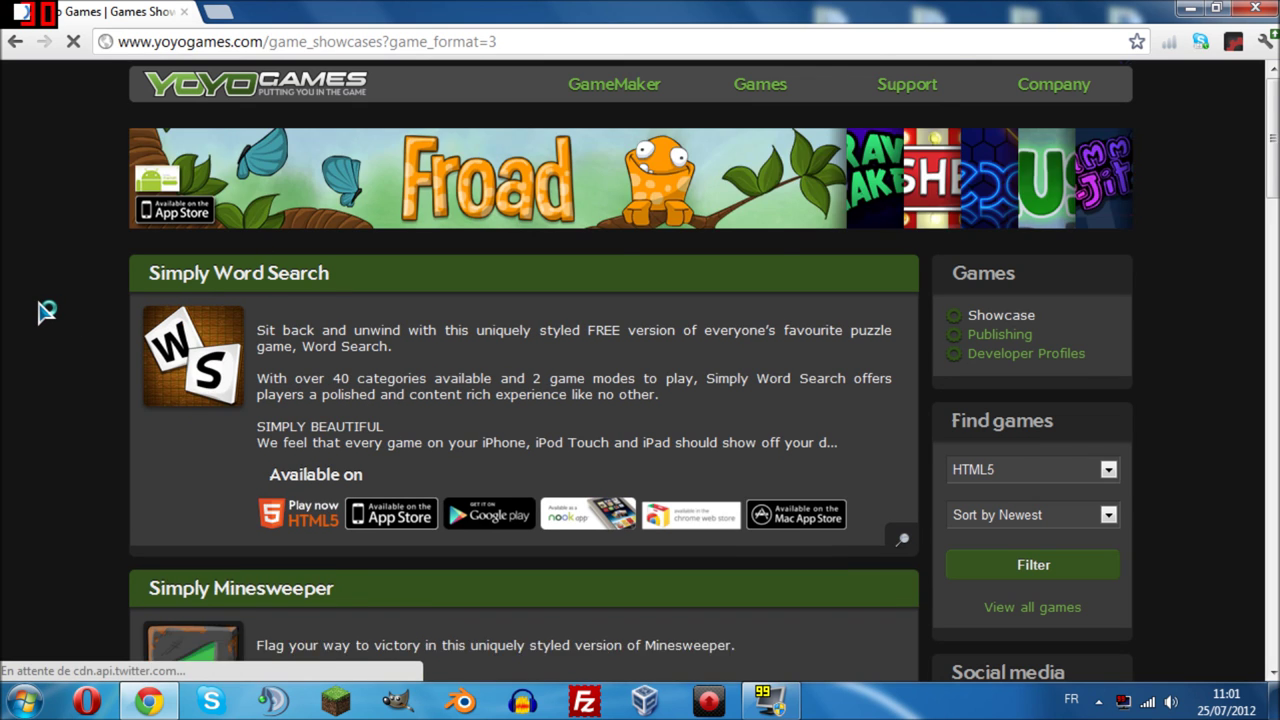
{"action": "scroll", "coordinate": [47, 312], "scroll_direction": "down", "scroll_amount": 2}
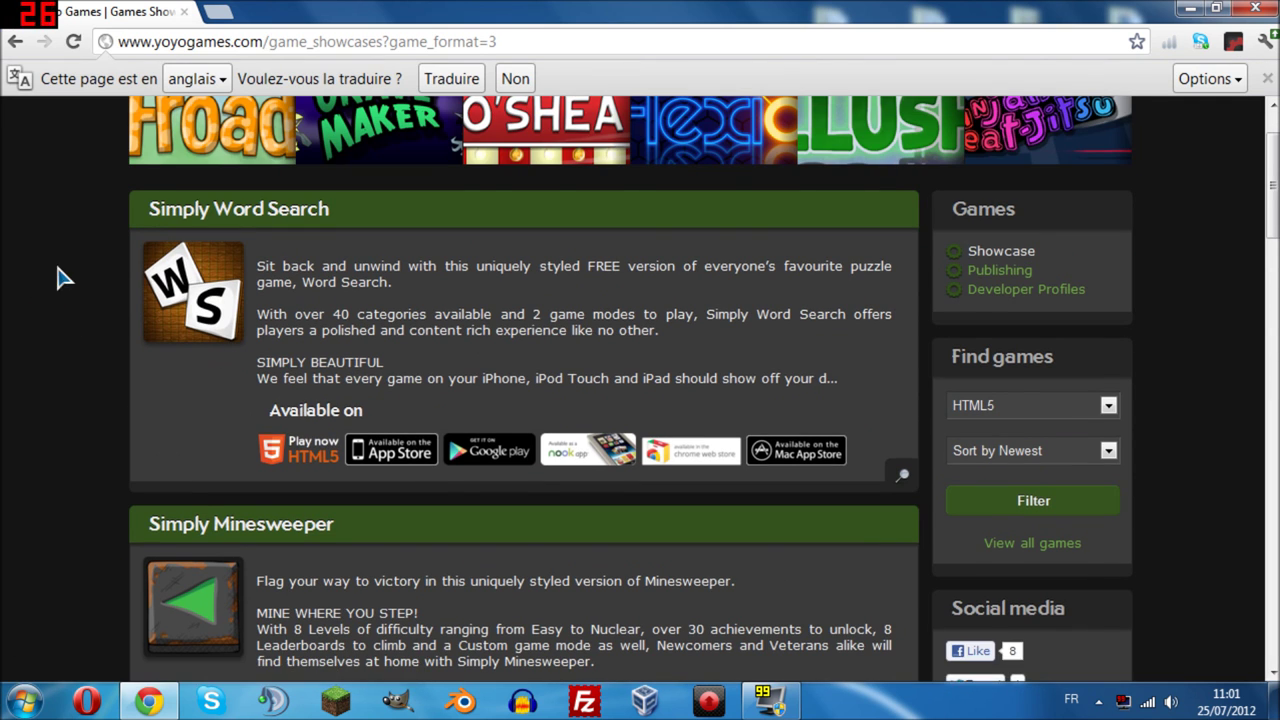
{"action": "scroll", "coordinate": [58, 278], "scroll_direction": "up", "scroll_amount": 1}
{"action": "left_click", "coordinate": [1267, 79]}
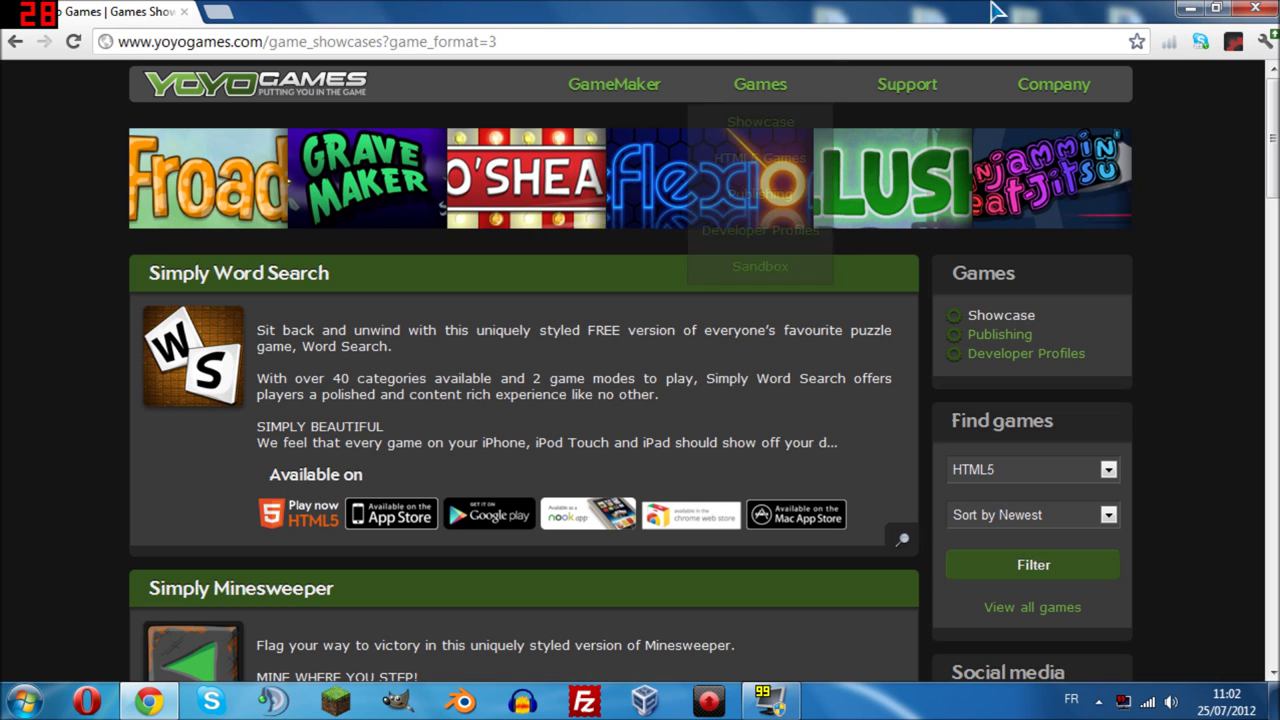
{"action": "left_click", "coordinate": [614, 84]}
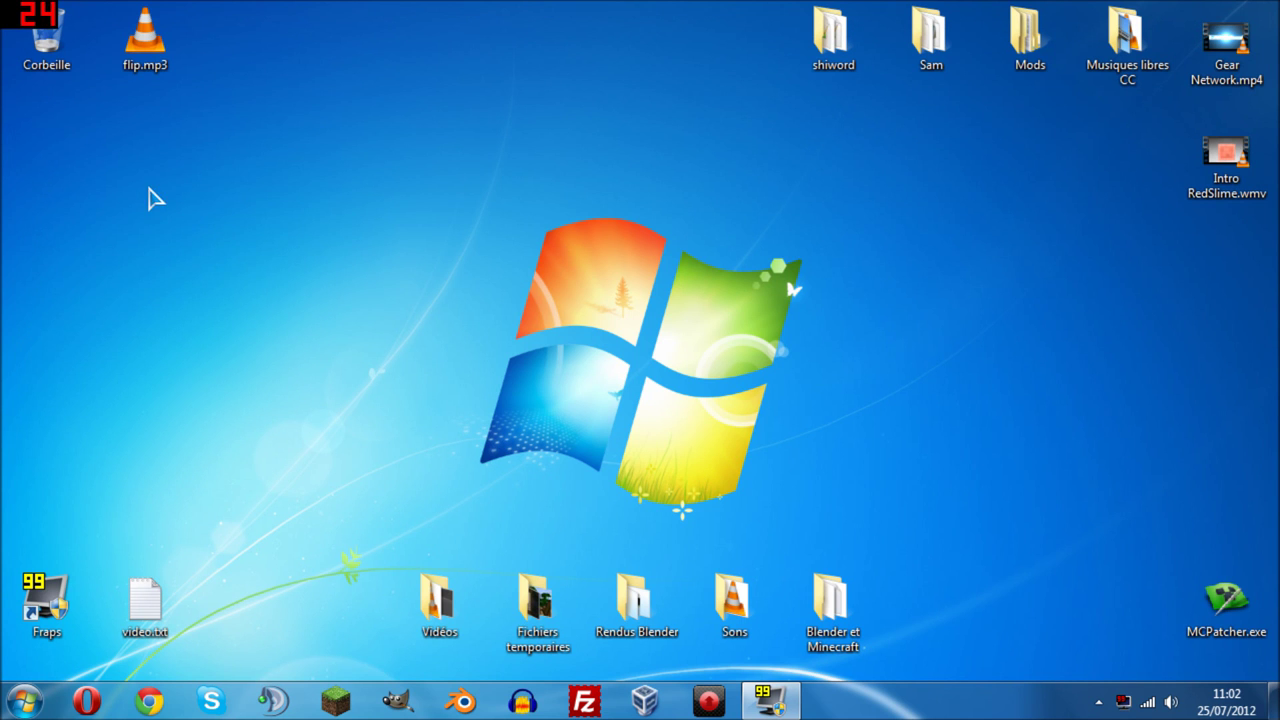
{"action": "left_click", "coordinate": [22, 702]}
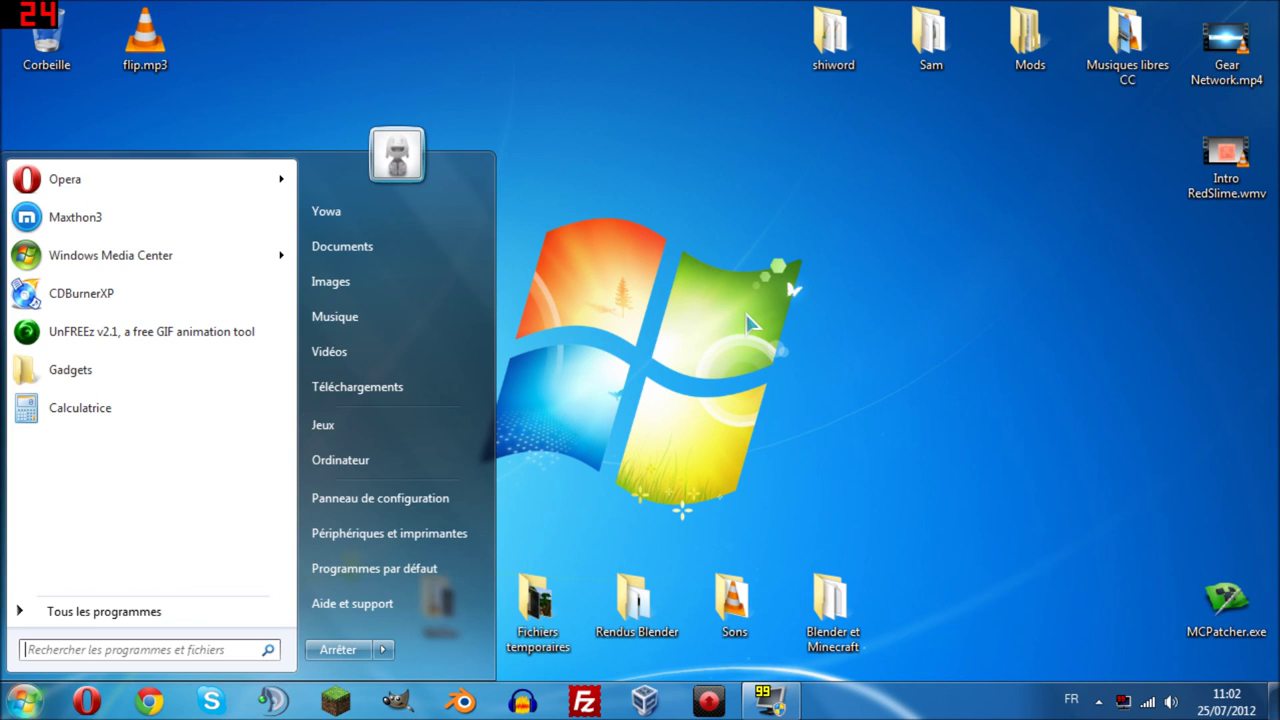
{"action": "left_click", "coordinate": [24, 702]}
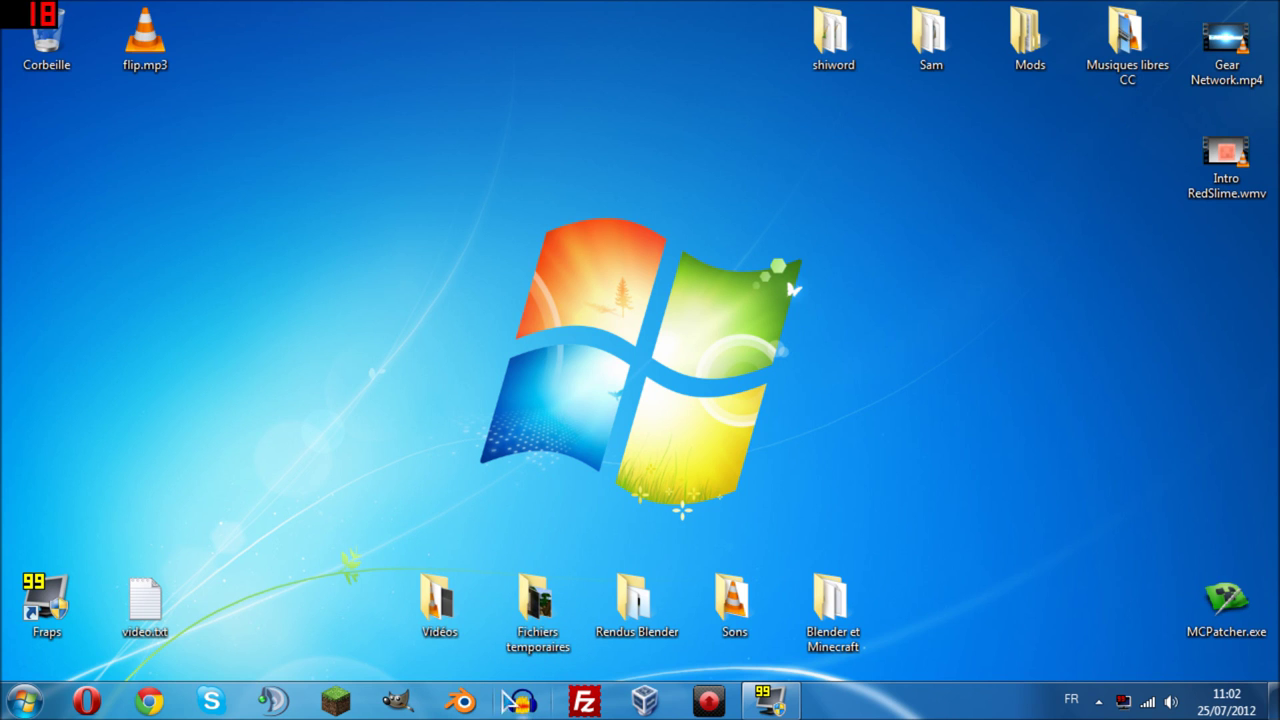
Launch Audacity to show its main window, and close it again.
{"action": "left_click", "coordinate": [530, 705]}
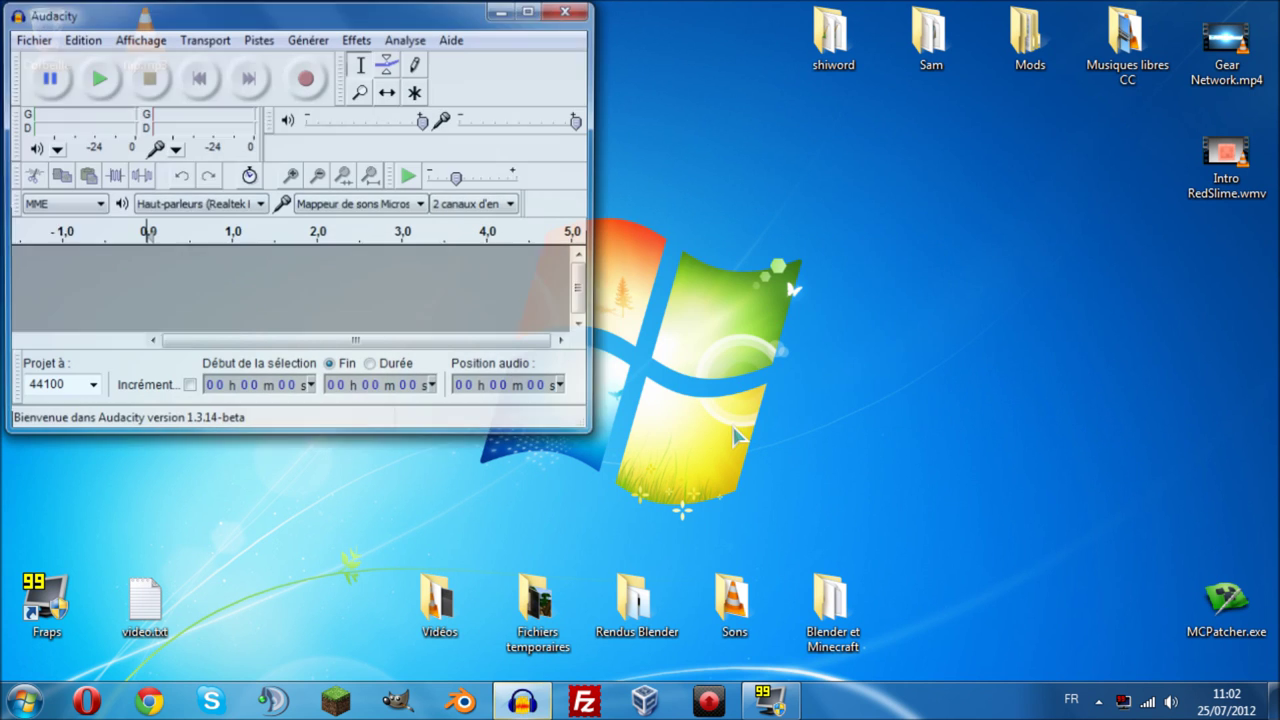
{"action": "left_click_drag", "start_coordinate": [410, 12], "coordinate": [800, 2]}
{"action": "left_click_drag", "start_coordinate": [610, 12], "coordinate": [620, 63]}
{"action": "left_click", "coordinate": [889, 59]}
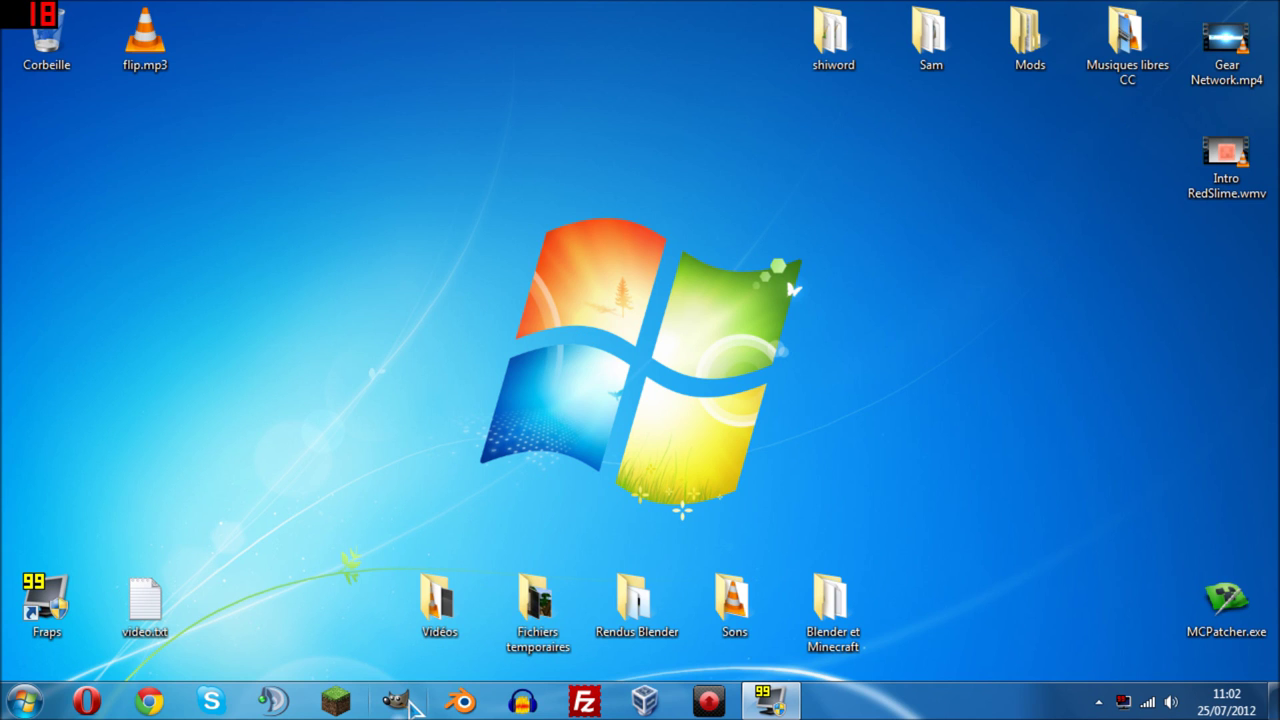
Launch GIMP to show its main workspace, and close it again.
{"action": "left_click", "coordinate": [412, 703]}
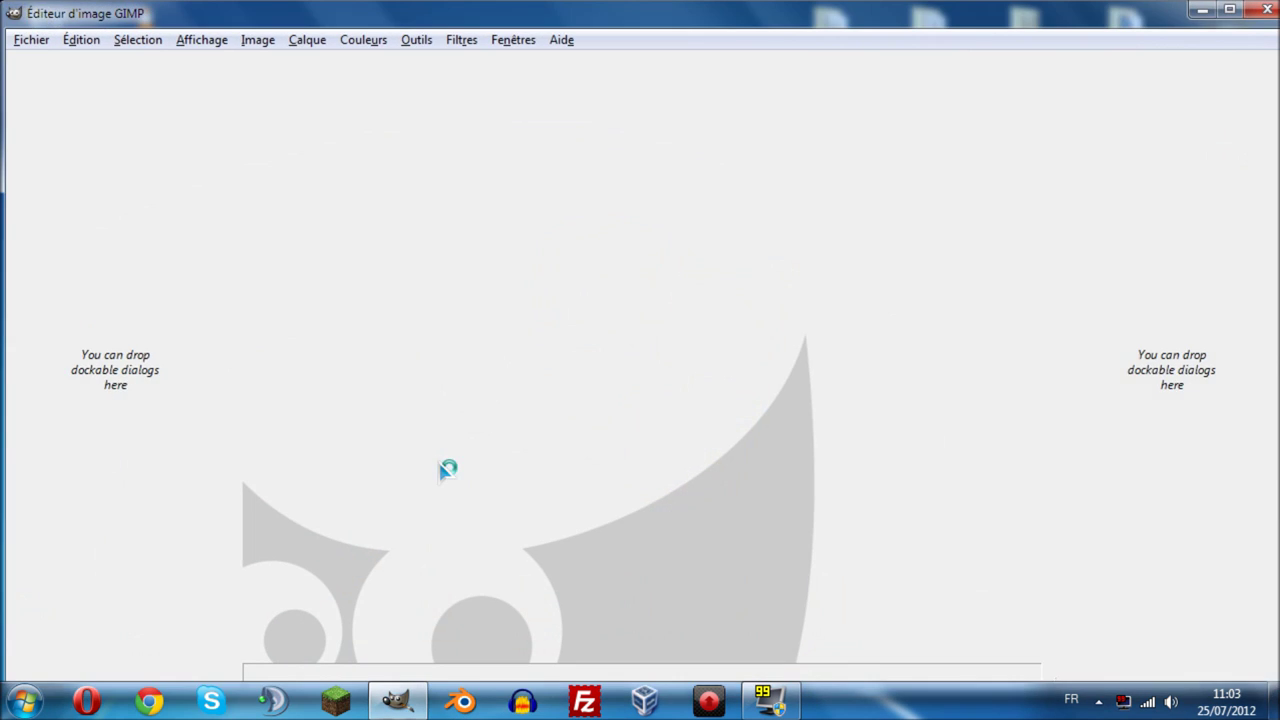
{"action": "mouse_move", "coordinate": [95, 17]}
{"action": "left_mouse_down"}
{"action": "mouse_move", "coordinate": [127, 5]}
{"action": "mouse_move", "coordinate": [86, 3]}
{"action": "left_mouse_up"}
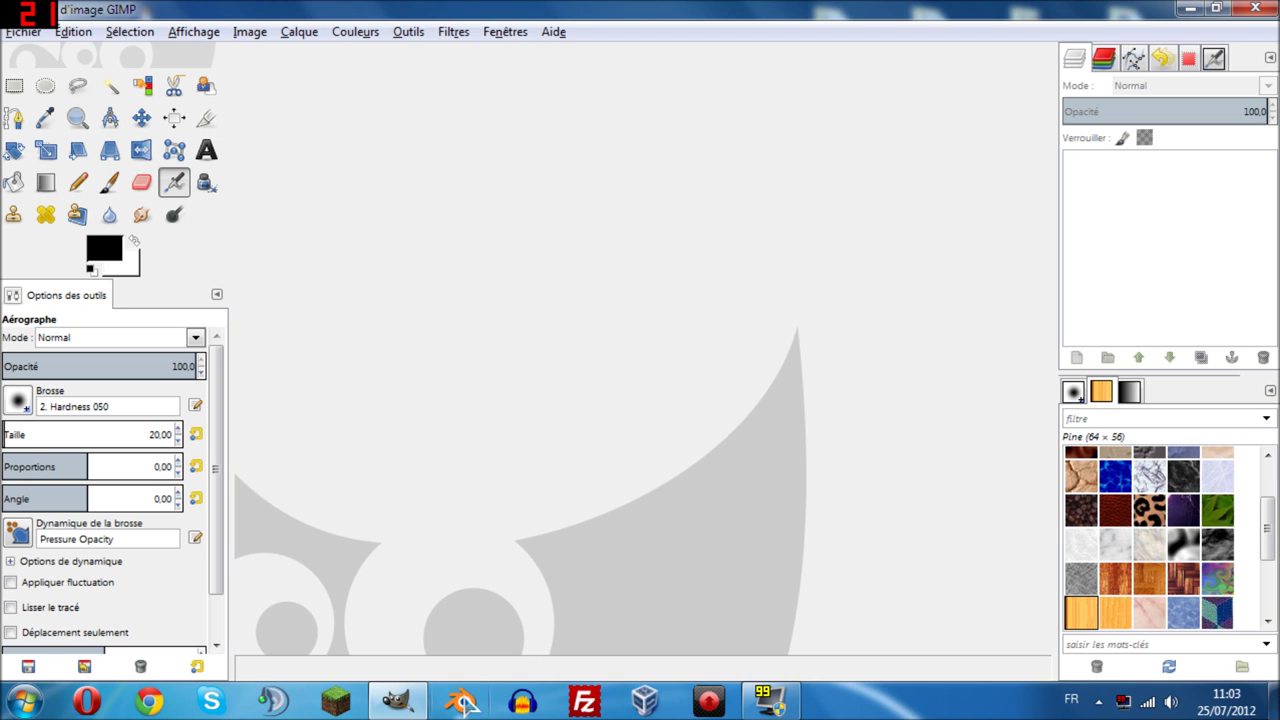
{"action": "left_click", "coordinate": [1266, 9]}
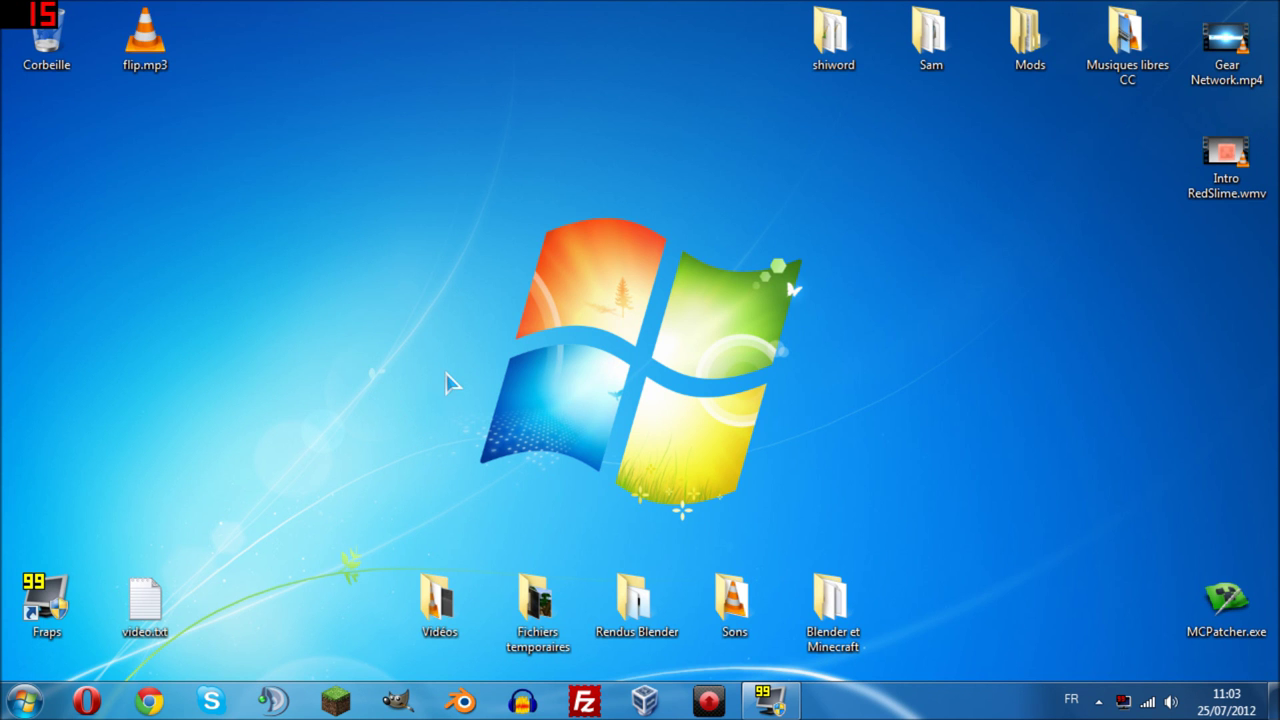
Launch GameMaker 8.1 from its program folder and dismiss the Lite welcome window.
{"action": "left_click", "coordinate": [24, 700]}
{"action": "left_click", "coordinate": [110, 611]}
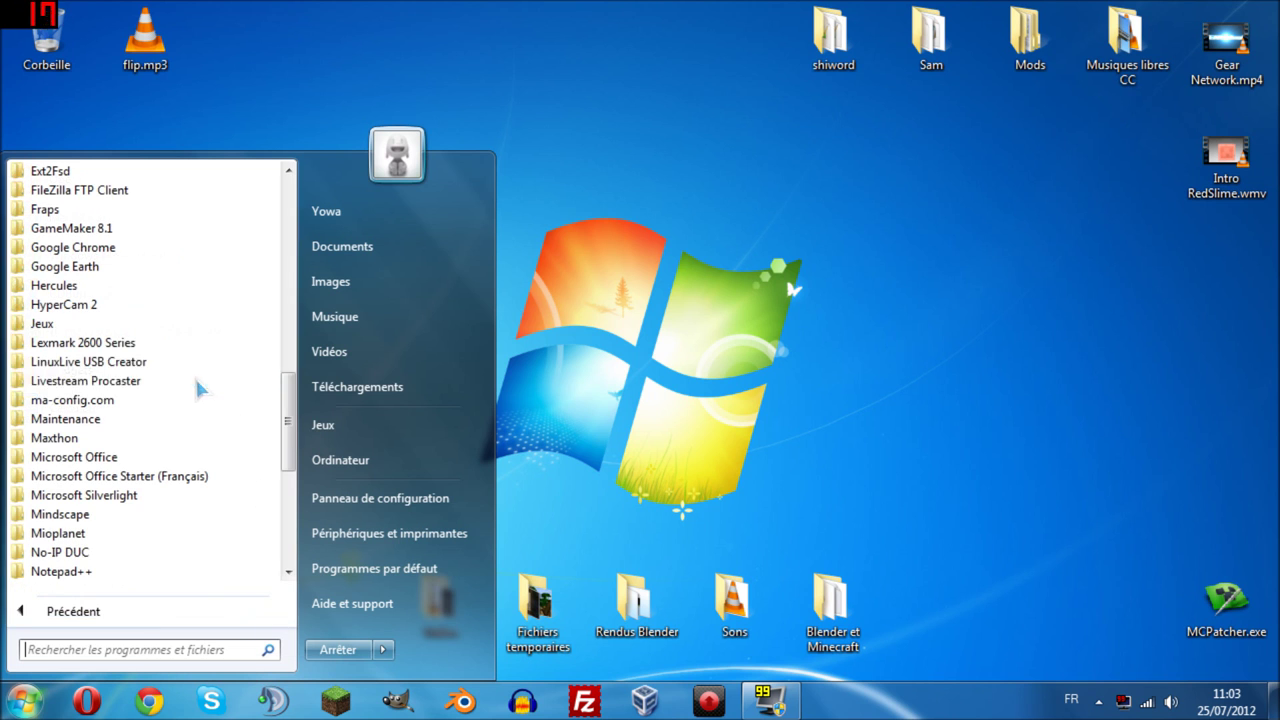
{"action": "left_click_drag", "start_coordinate": [289, 420], "coordinate": [288, 373]}
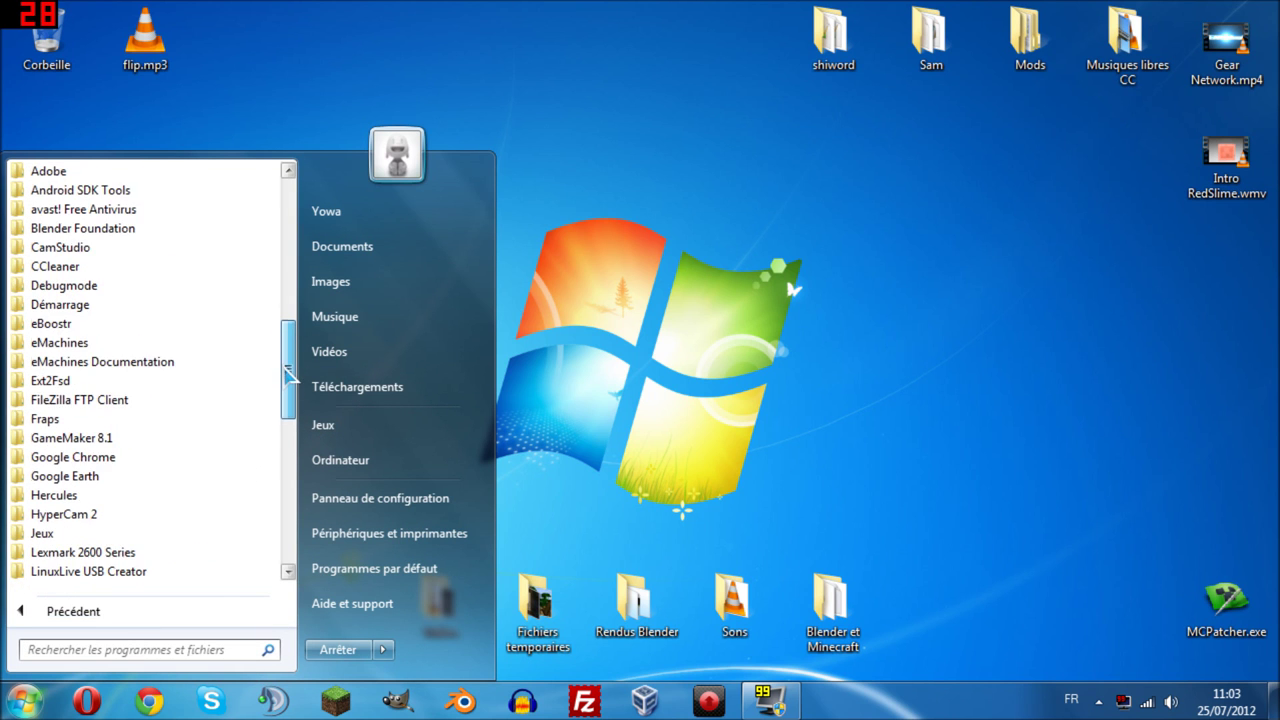
{"action": "left_click", "coordinate": [75, 342]}
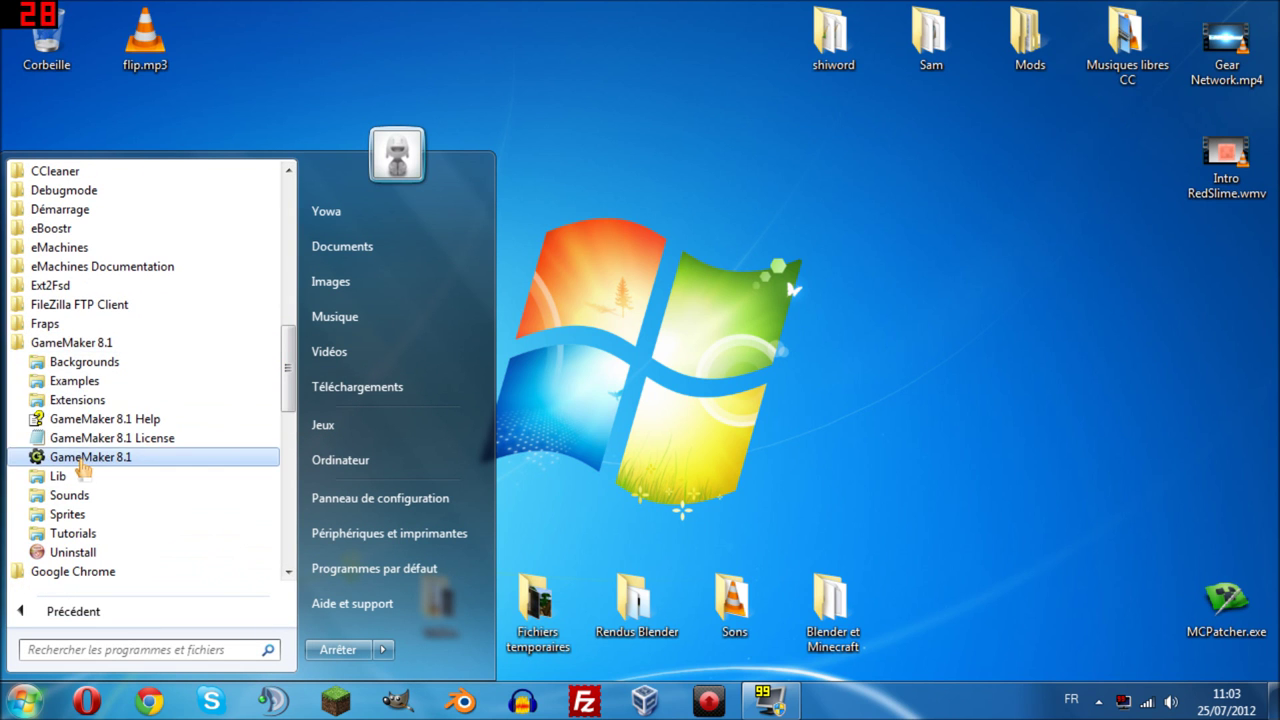
{"action": "left_click", "coordinate": [82, 458]}
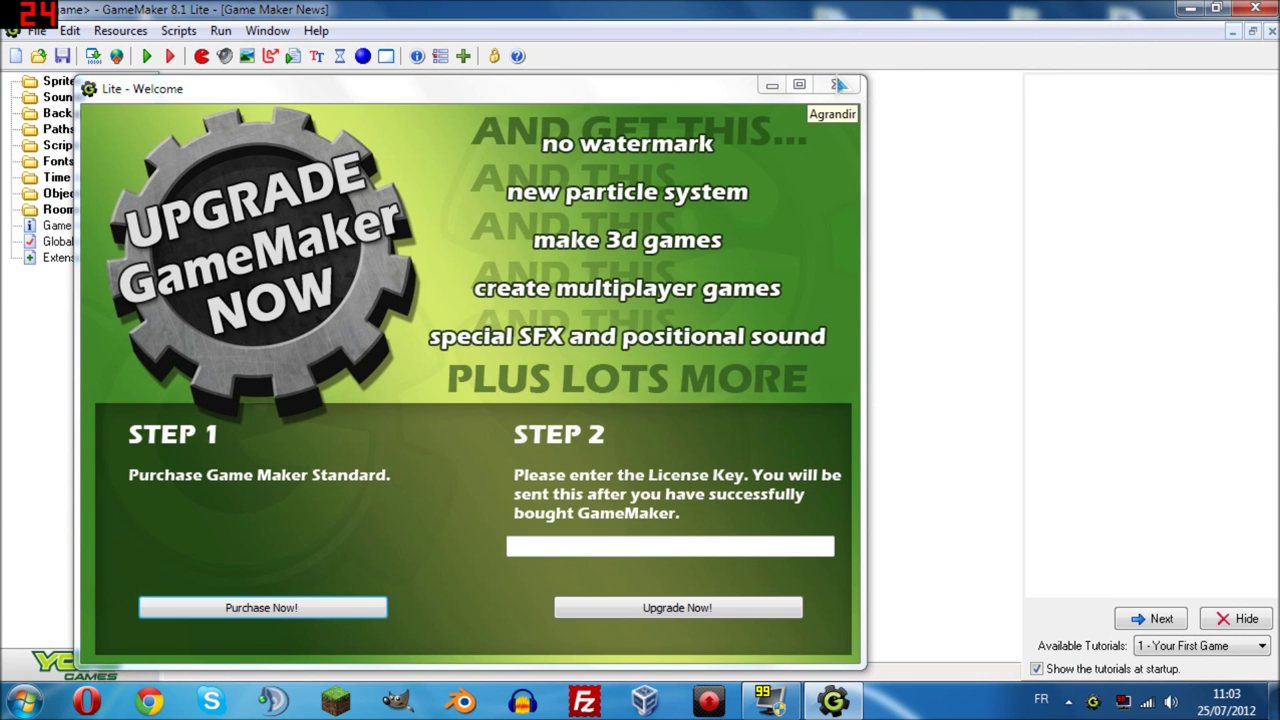
{"action": "left_click", "coordinate": [838, 85]}
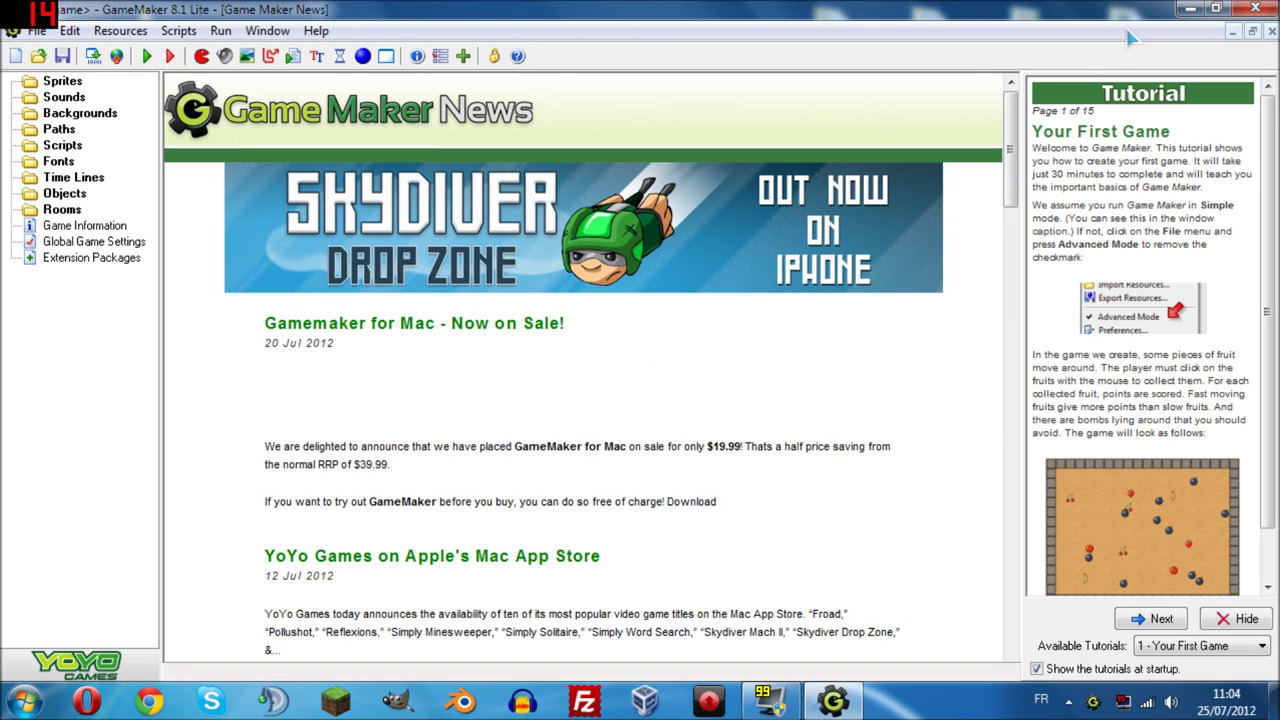
{"action": "left_click_drag", "start_coordinate": [710, 10], "coordinate": [698, 38]}
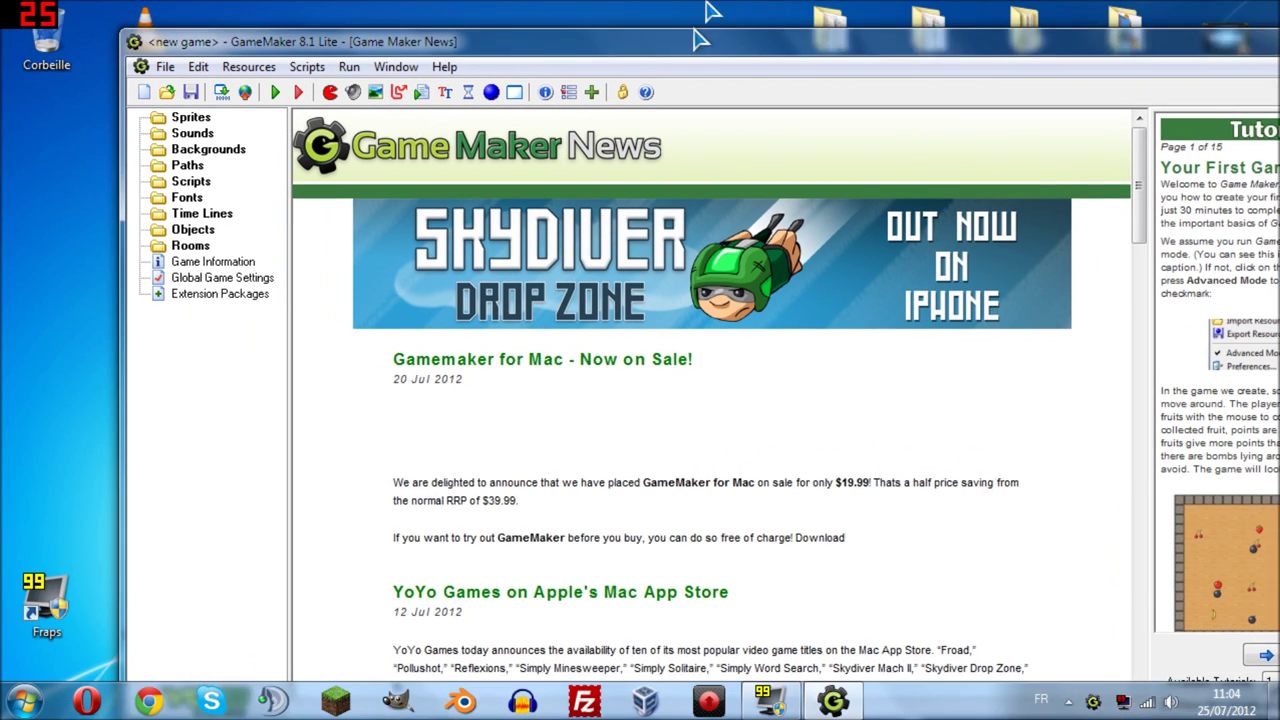
{"action": "double_click", "coordinate": [698, 38]}
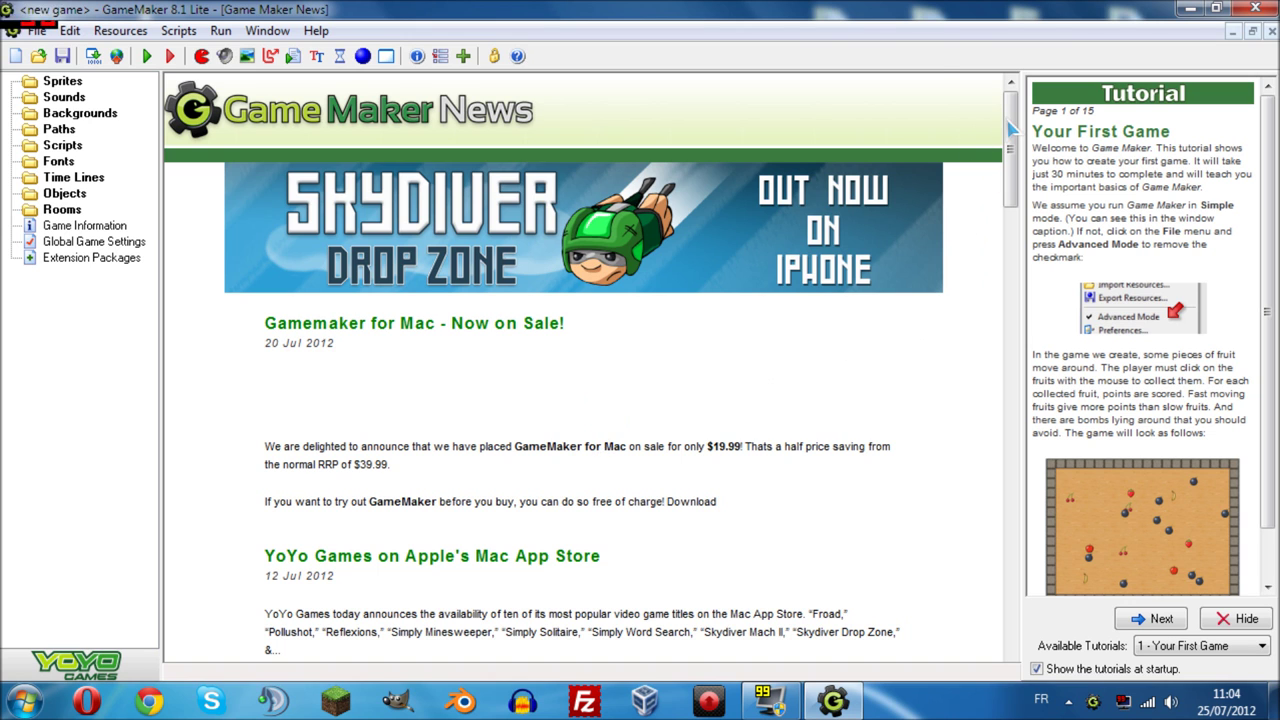
{"action": "mouse_move", "coordinate": [1010, 125]}
{"action": "left_mouse_down"}
{"action": "mouse_move", "coordinate": [1010, 172]}
{"action": "mouse_move", "coordinate": [998, 103]}
{"action": "left_mouse_up"}
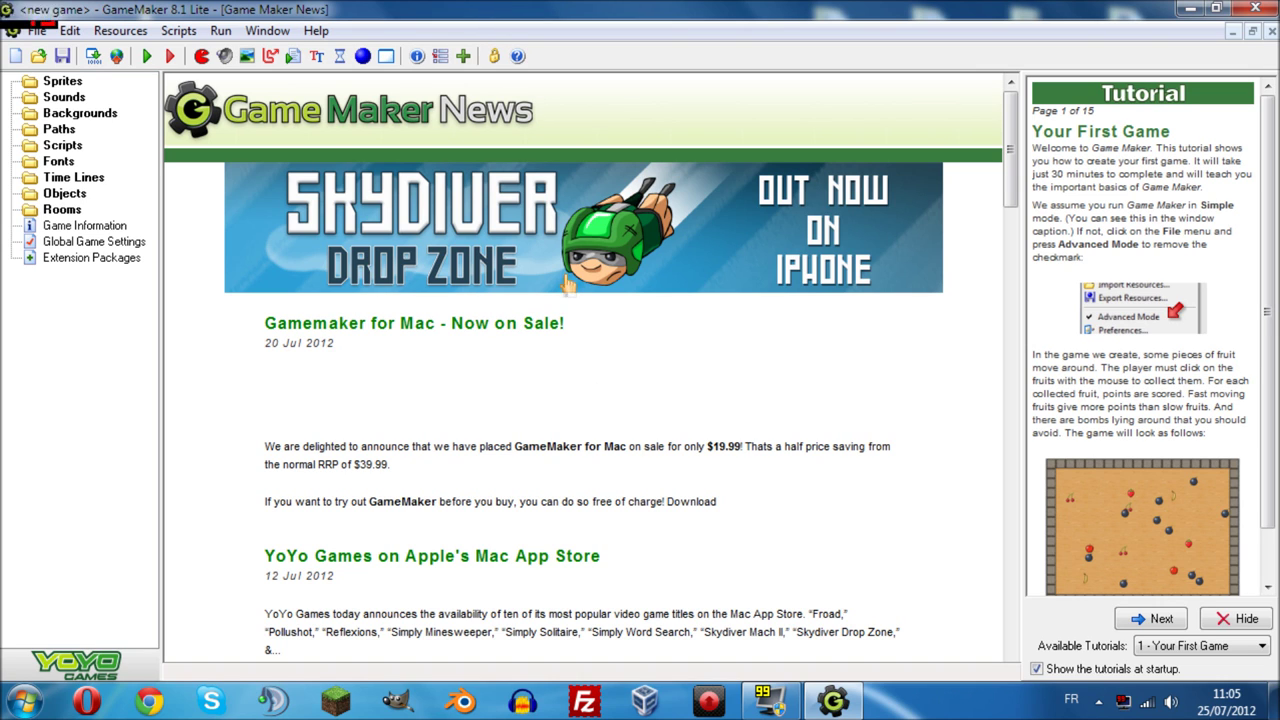
{"action": "left_click", "coordinate": [1190, 9]}
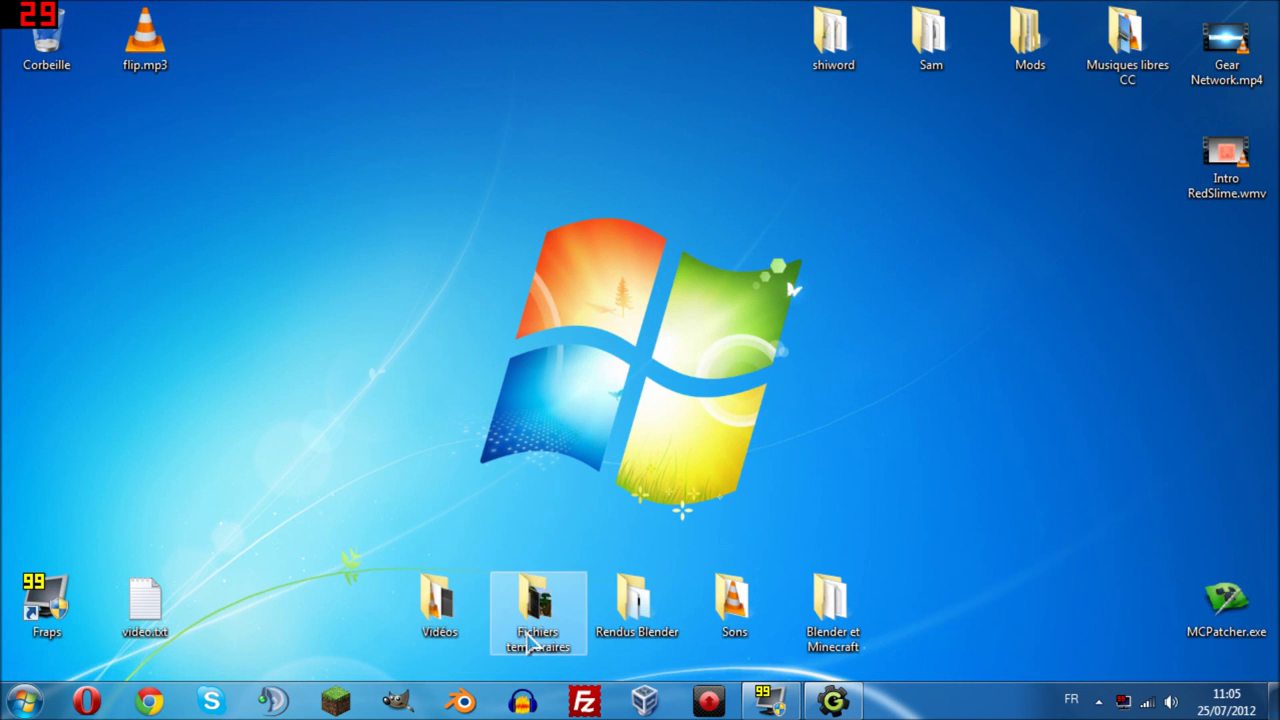
{"action": "left_click", "coordinate": [833, 700]}
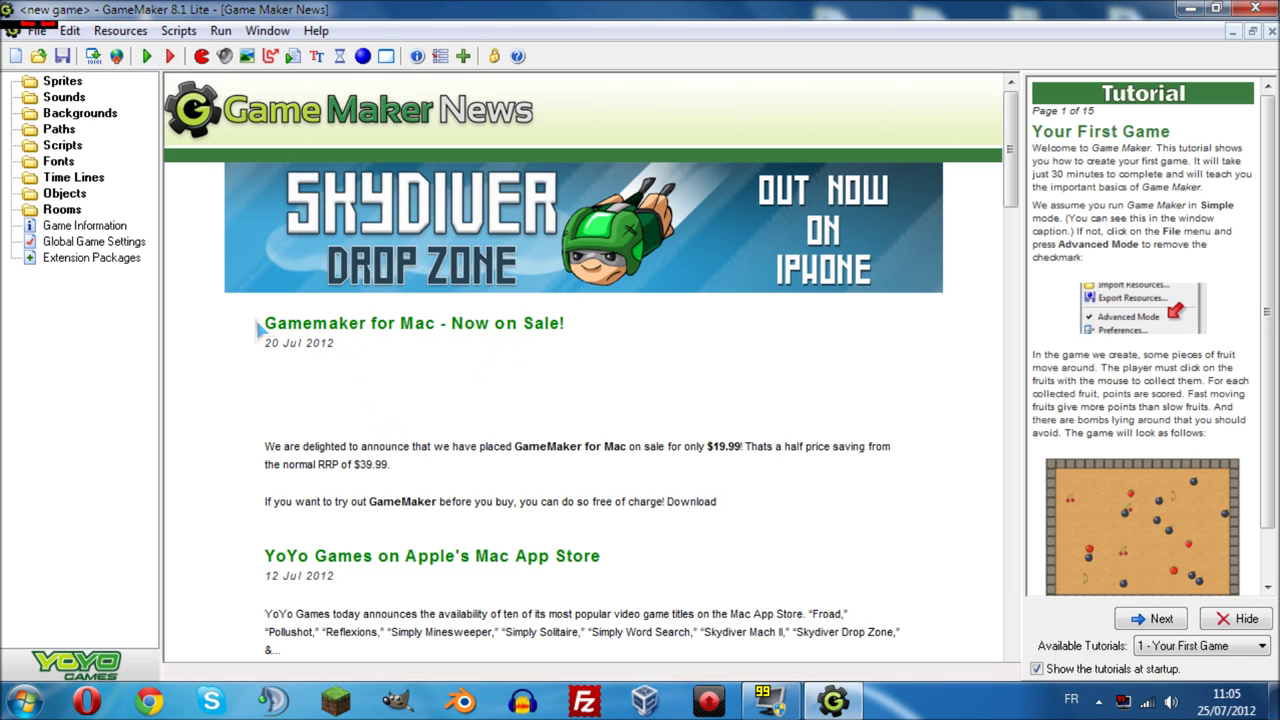
{"action": "left_click", "coordinate": [1188, 9]}
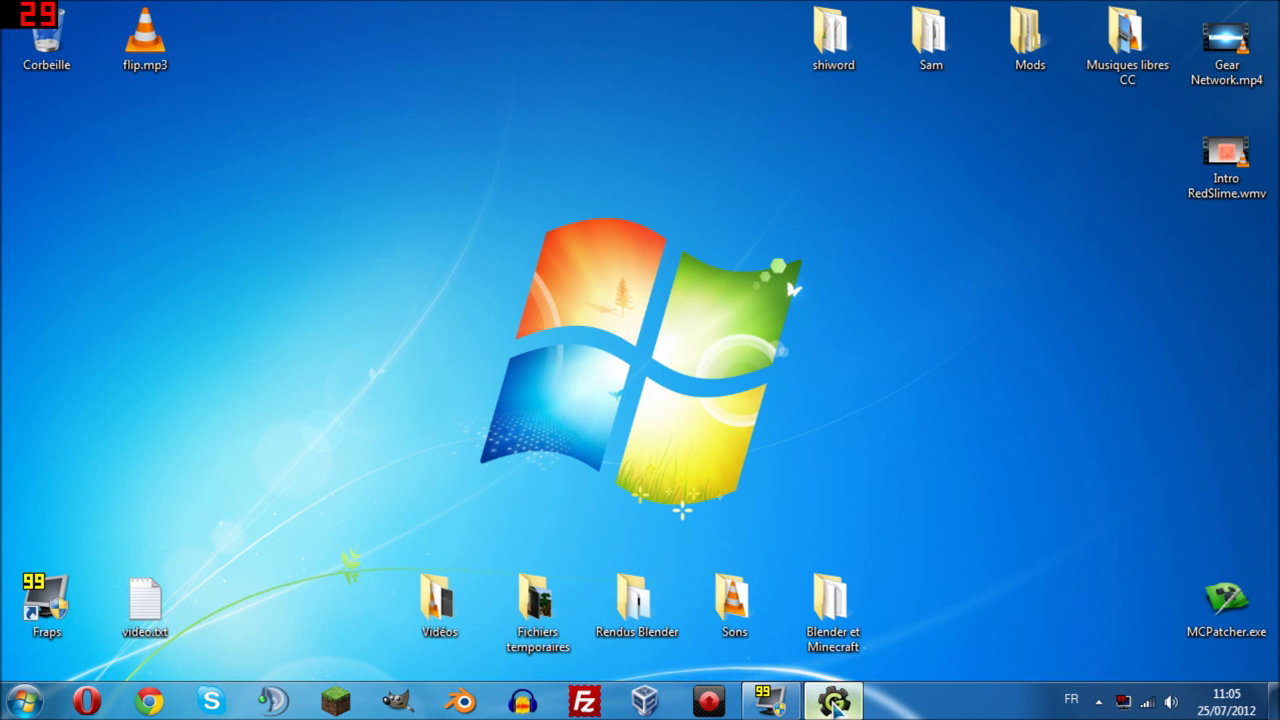
{"action": "left_click", "coordinate": [832, 700]}
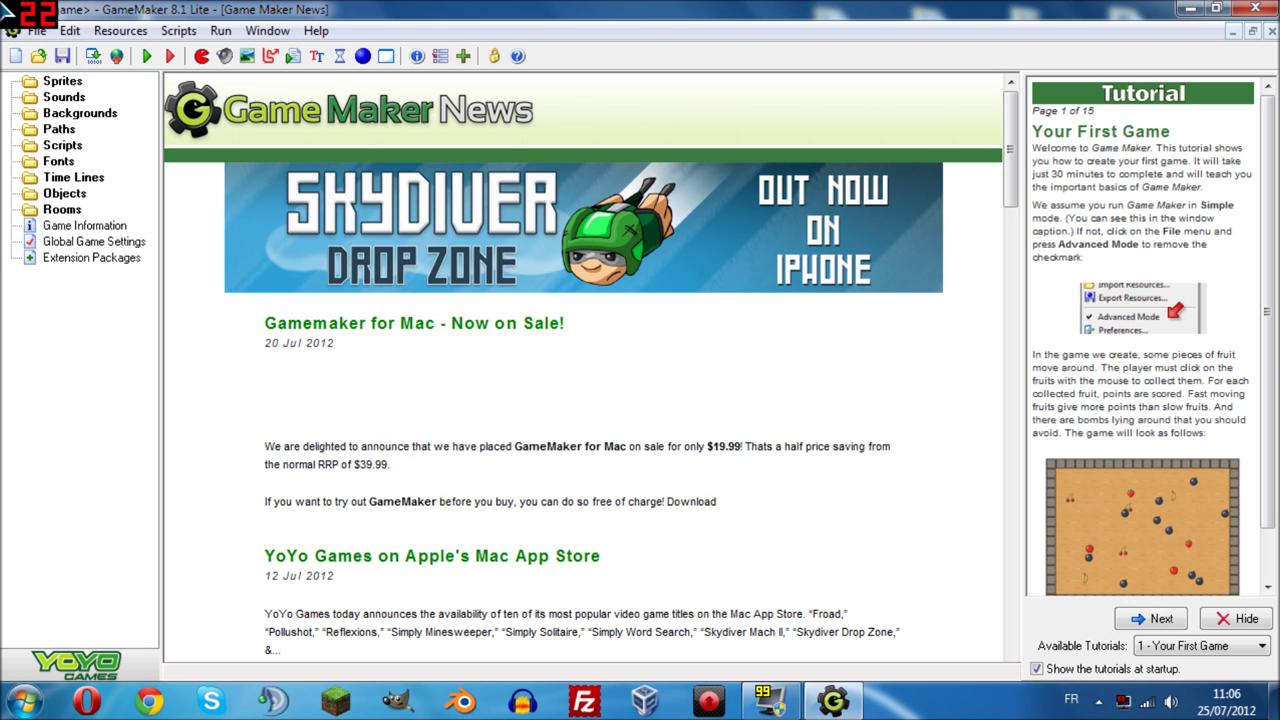
Look over the first page of the Your First Game tutorial and check the Advanced Mode option.
{"action": "left_click_drag", "start_coordinate": [302, 7], "coordinate": [458, 2]}
{"action": "scroll", "coordinate": [1268, 140], "scroll_direction": "down", "scroll_amount": 1}
{"action": "scroll", "coordinate": [1273, 85], "scroll_direction": "up", "scroll_amount": 1}
{"action": "scroll", "coordinate": [1272, 82], "scroll_direction": "down", "scroll_amount": 1}
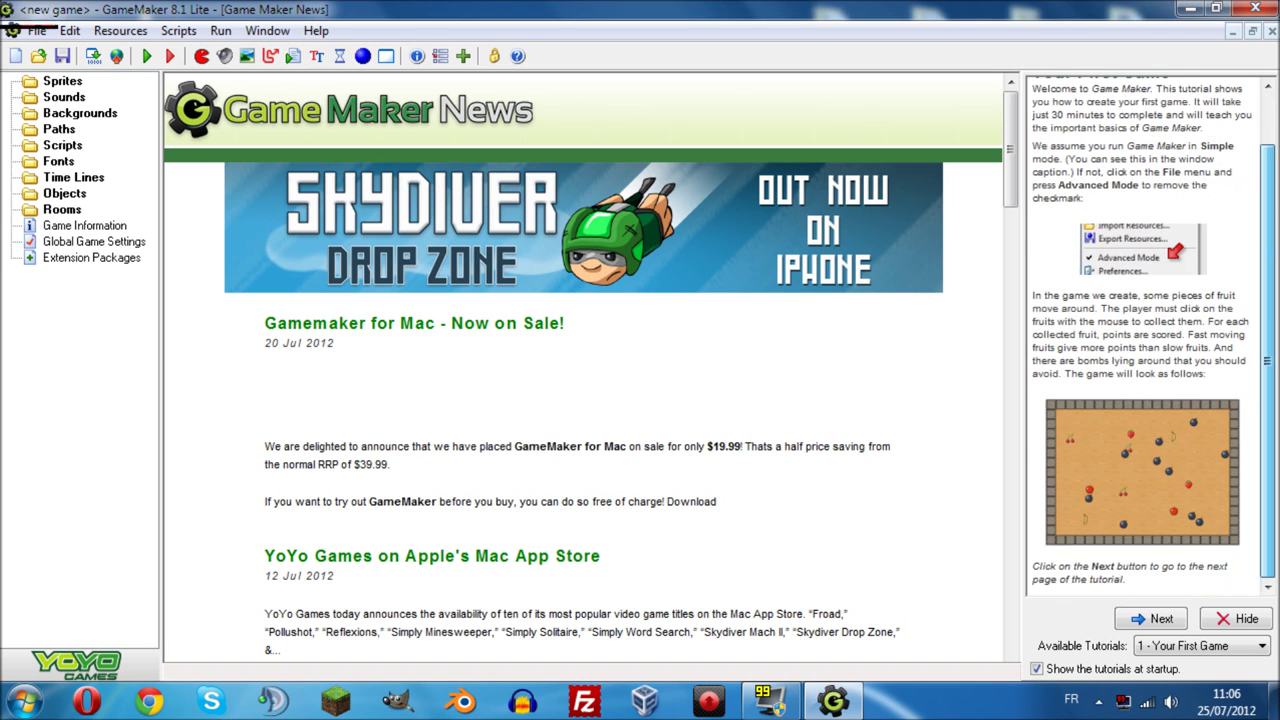
{"action": "scroll", "coordinate": [1270, 90], "scroll_direction": "up", "scroll_amount": 1}
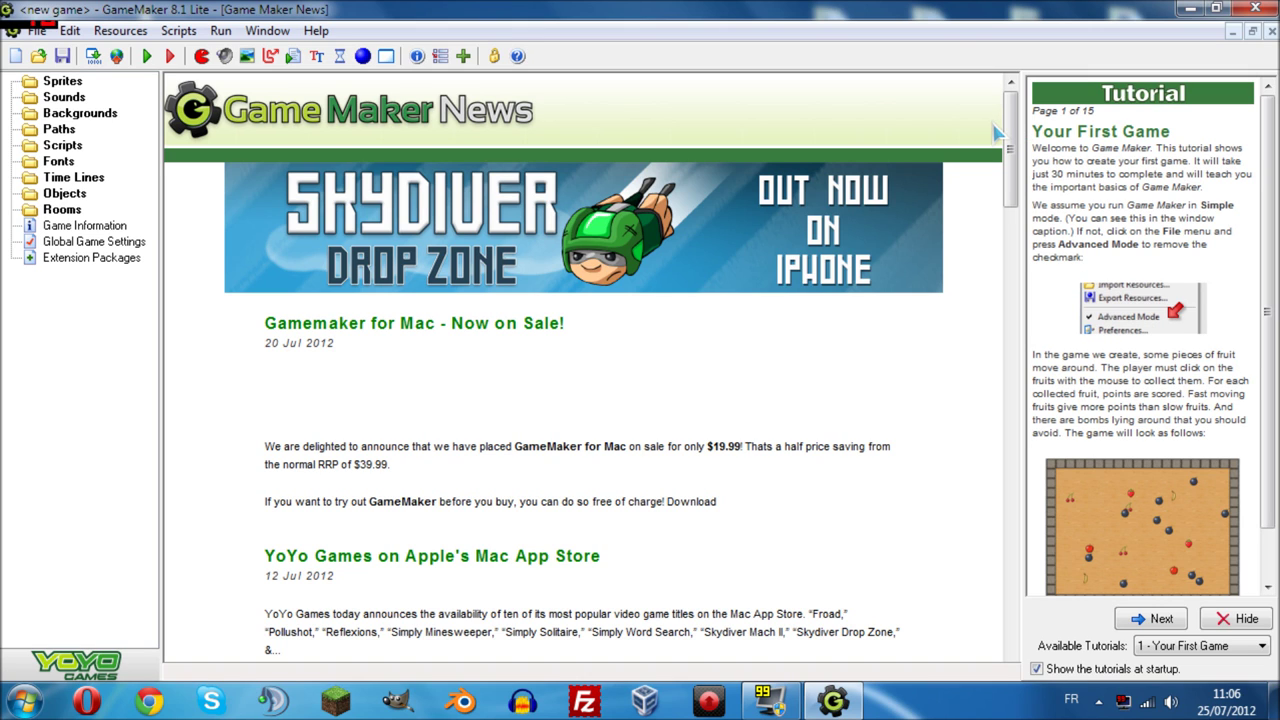
{"action": "left_click", "coordinate": [36, 30]}
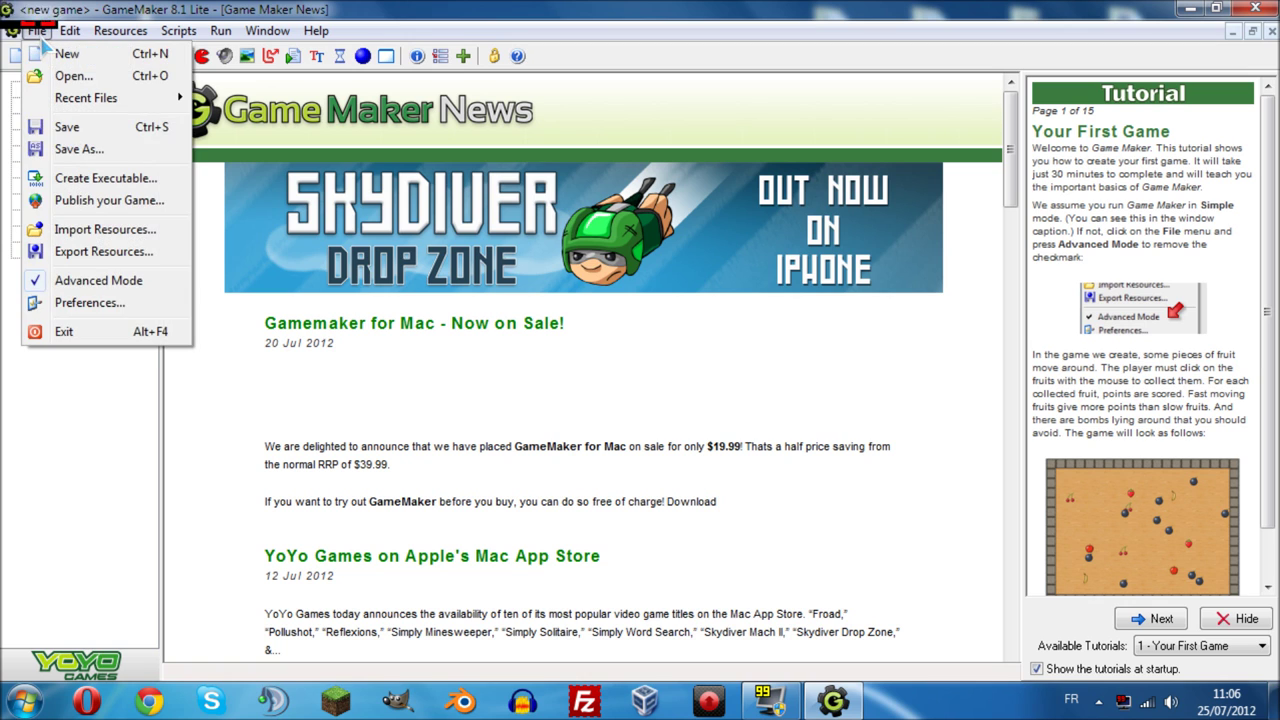
{"action": "left_click", "coordinate": [98, 281]}
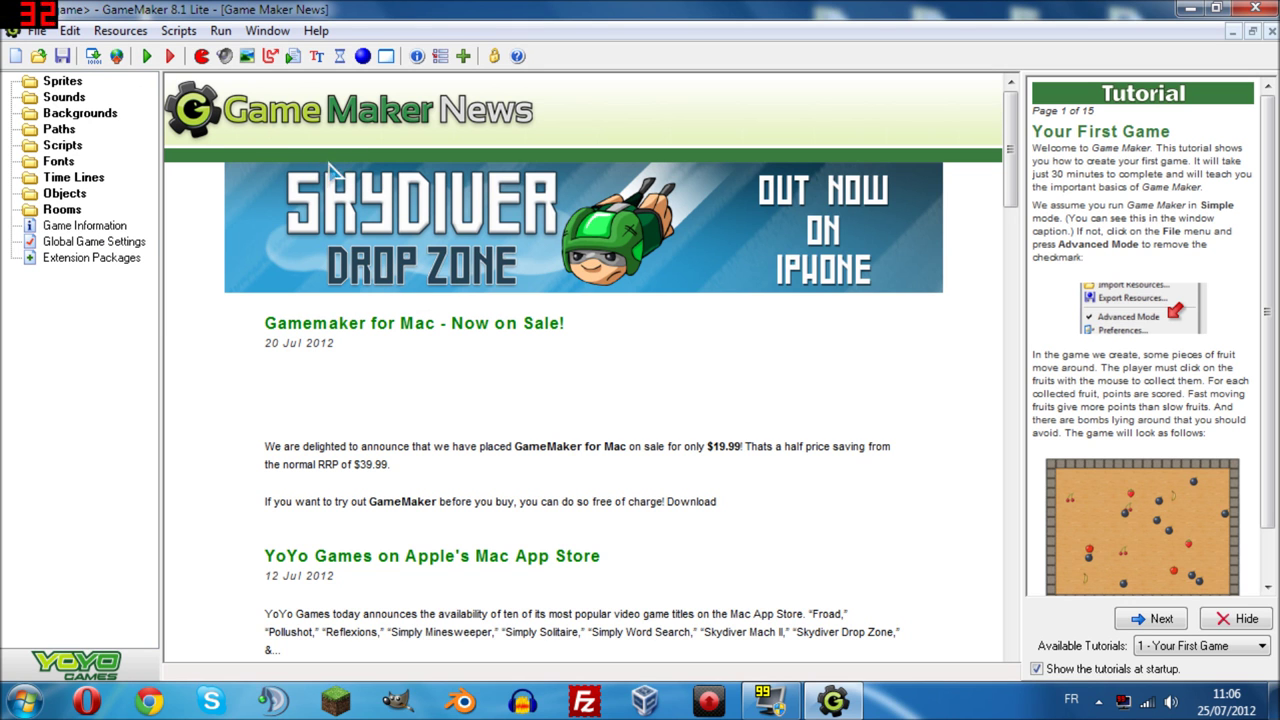
Create a new folder named "RedSlime In your Window" on the desktop.
{"action": "left_click", "coordinate": [1190, 8]}
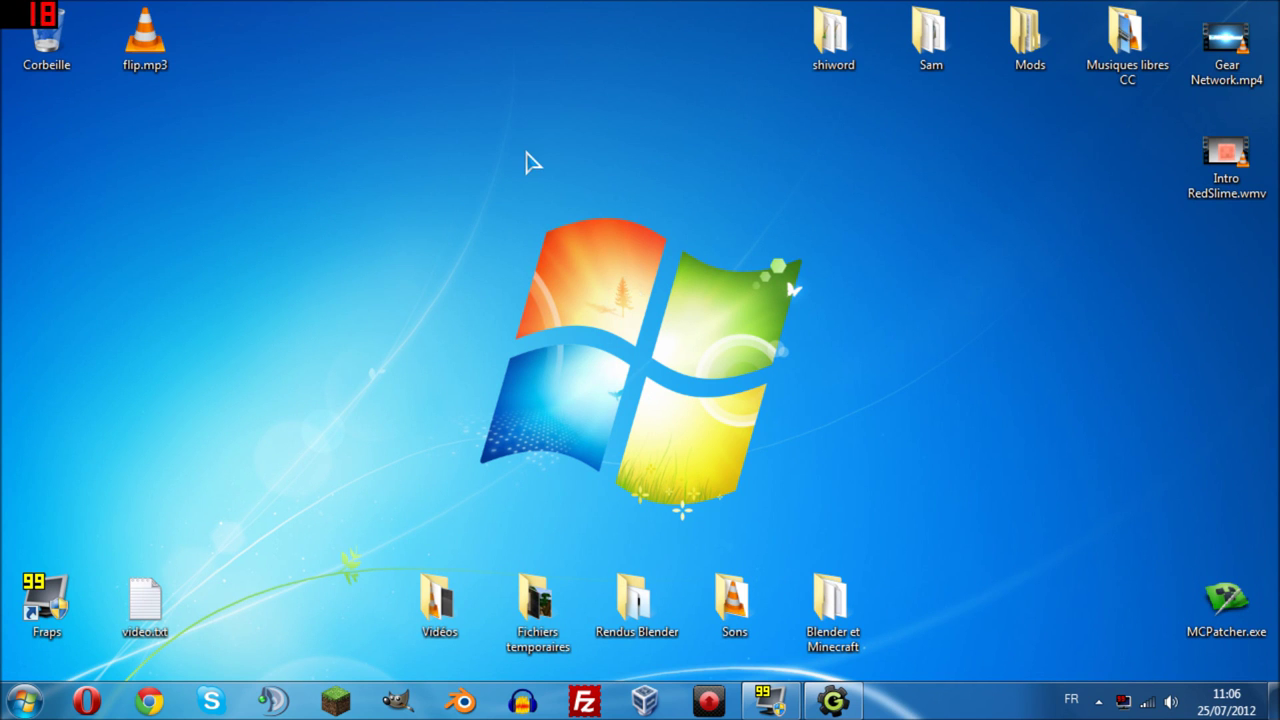
{"action": "right_click", "coordinate": [526, 152]}
{"action": "mouse_move", "coordinate": [592, 343]}
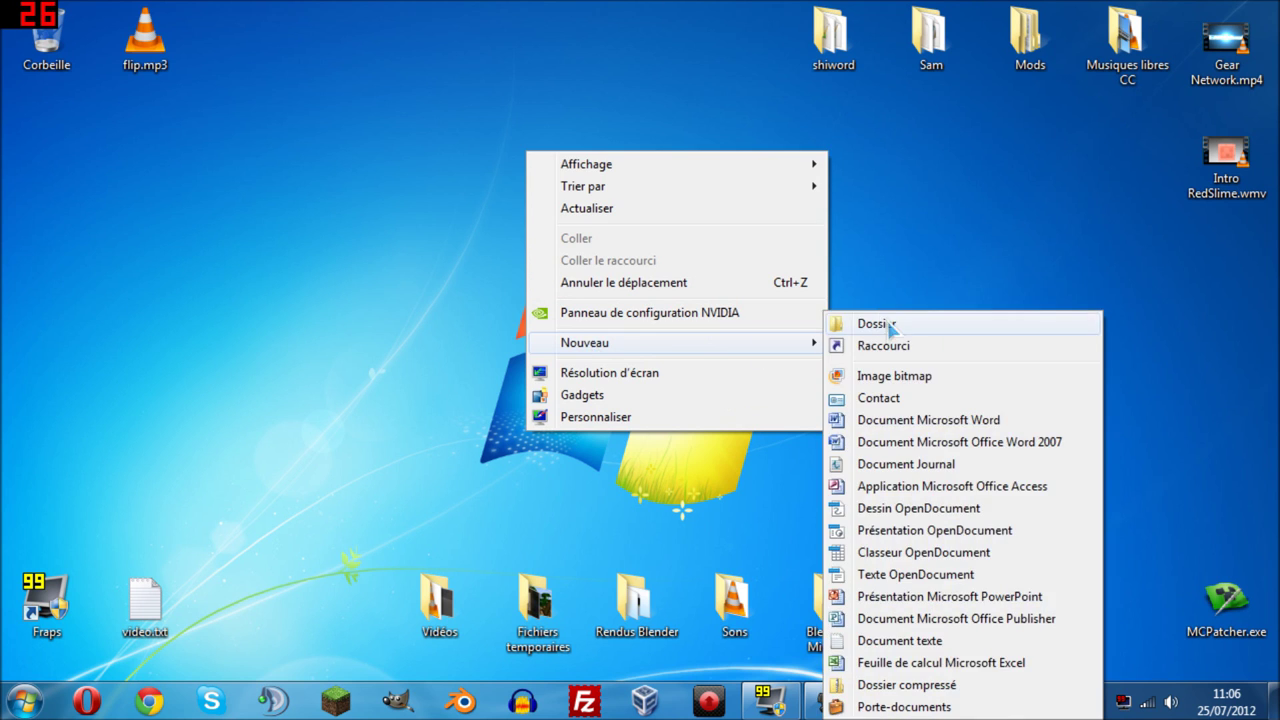
{"action": "left_click", "coordinate": [890, 328]}
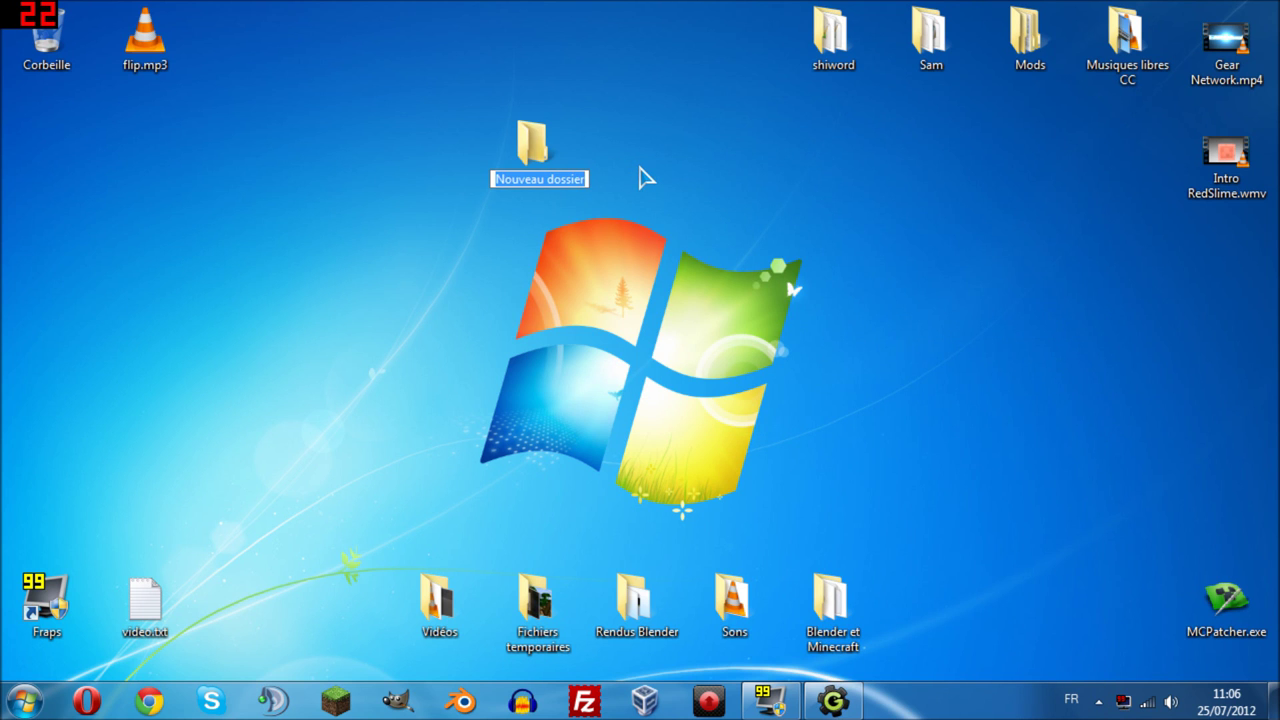
{"action": "type", "text": "RedSli"}
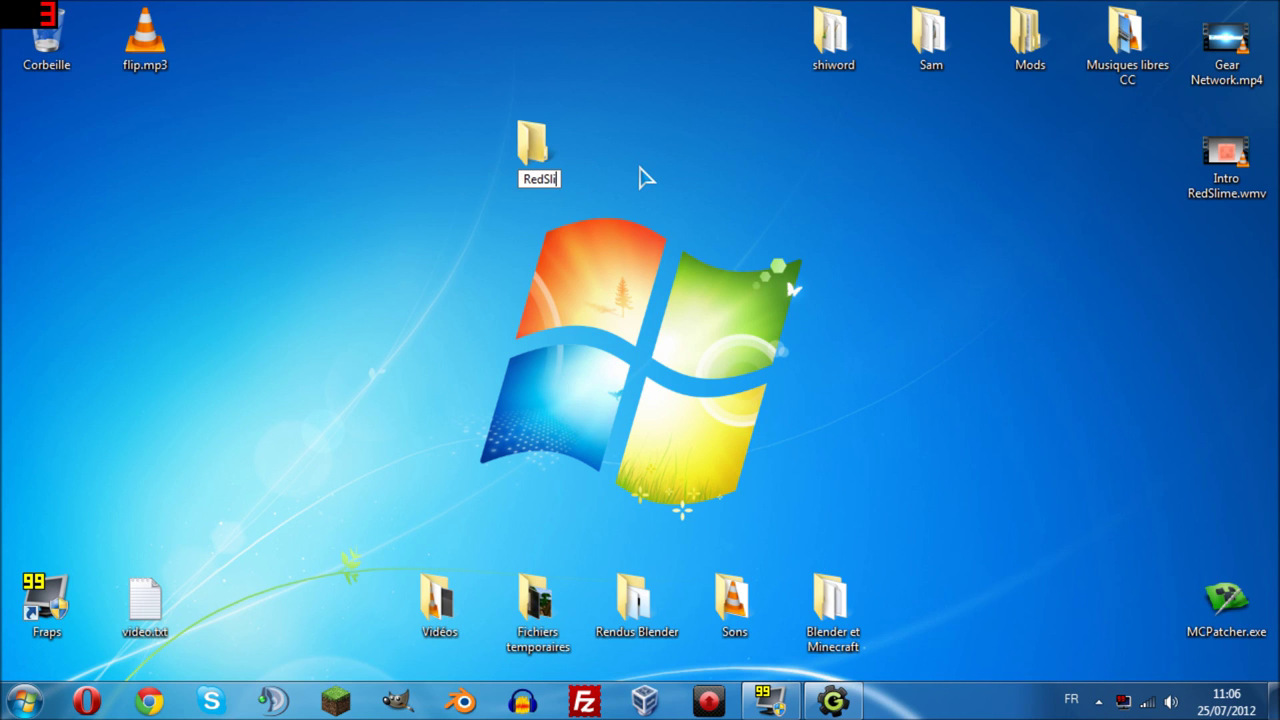
{"action": "type", "text": "me"}
{"action": "key", "text": "colon"}
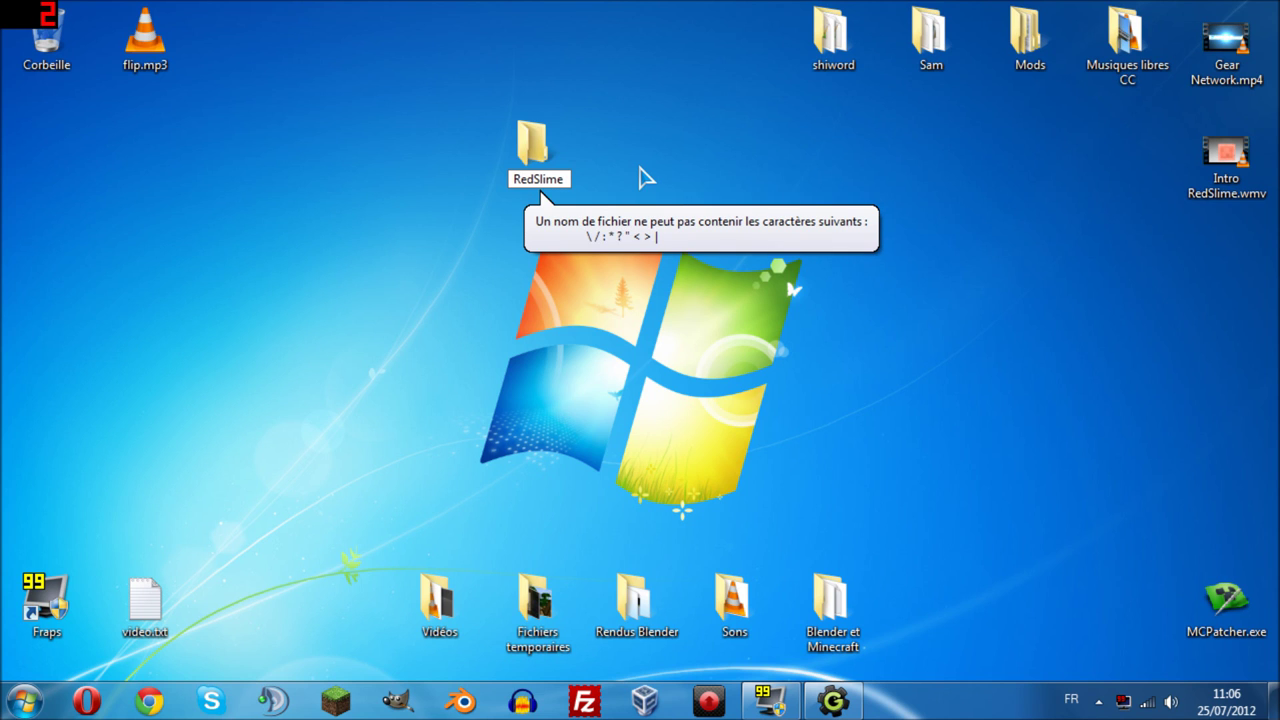
{"action": "type", "text": "In your"}
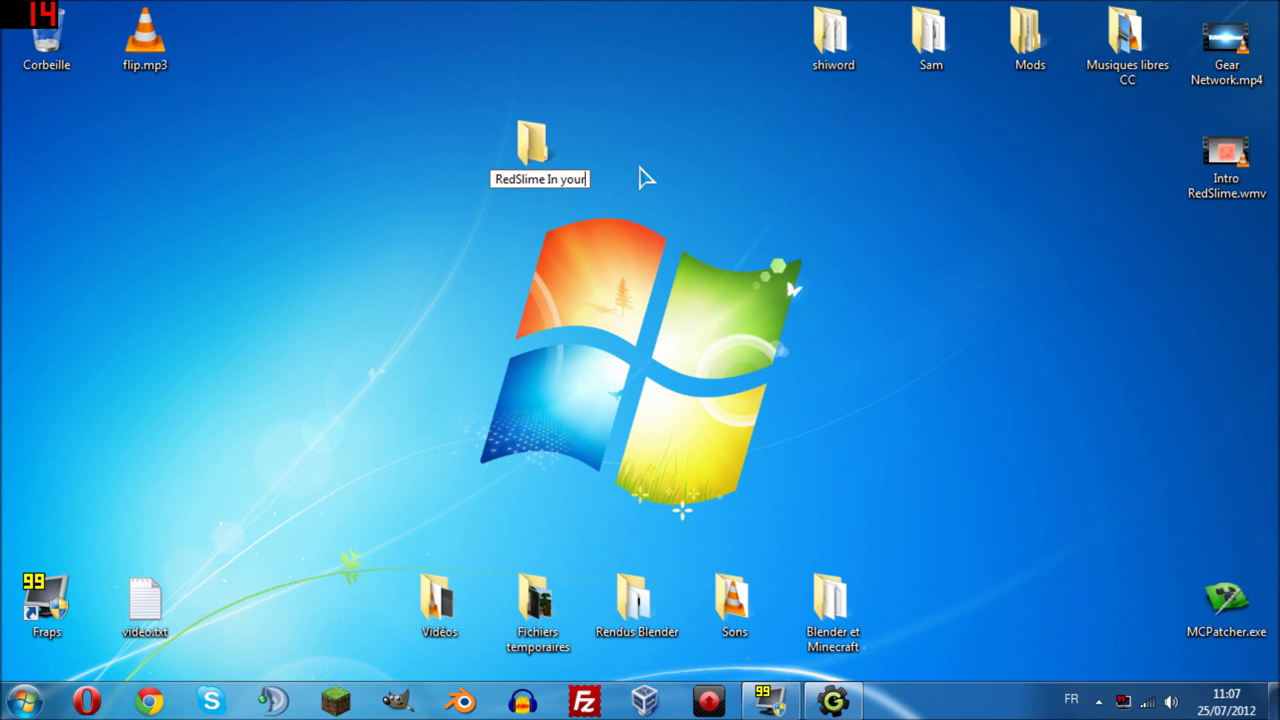
{"action": "type", "text": " Windo"}
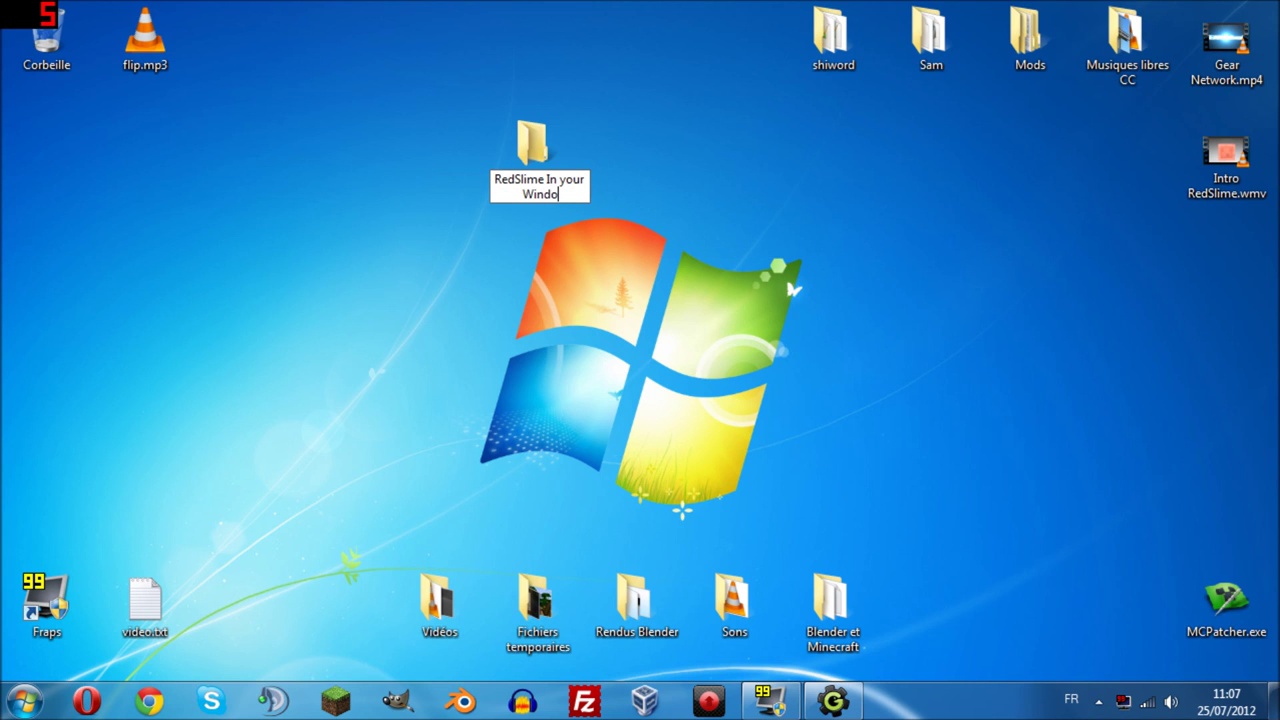
{"action": "type", "text": "w"}
{"action": "key", "text": "Return"}
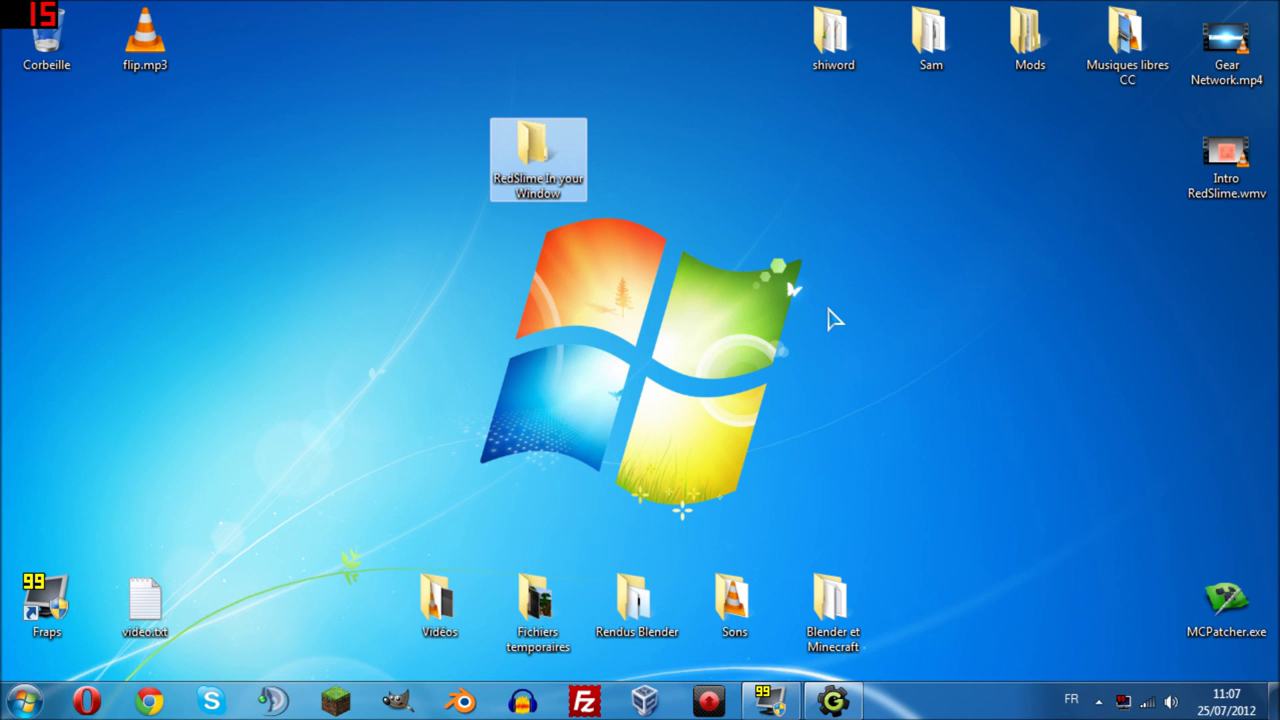
{"action": "left_click", "coordinate": [148, 702]}
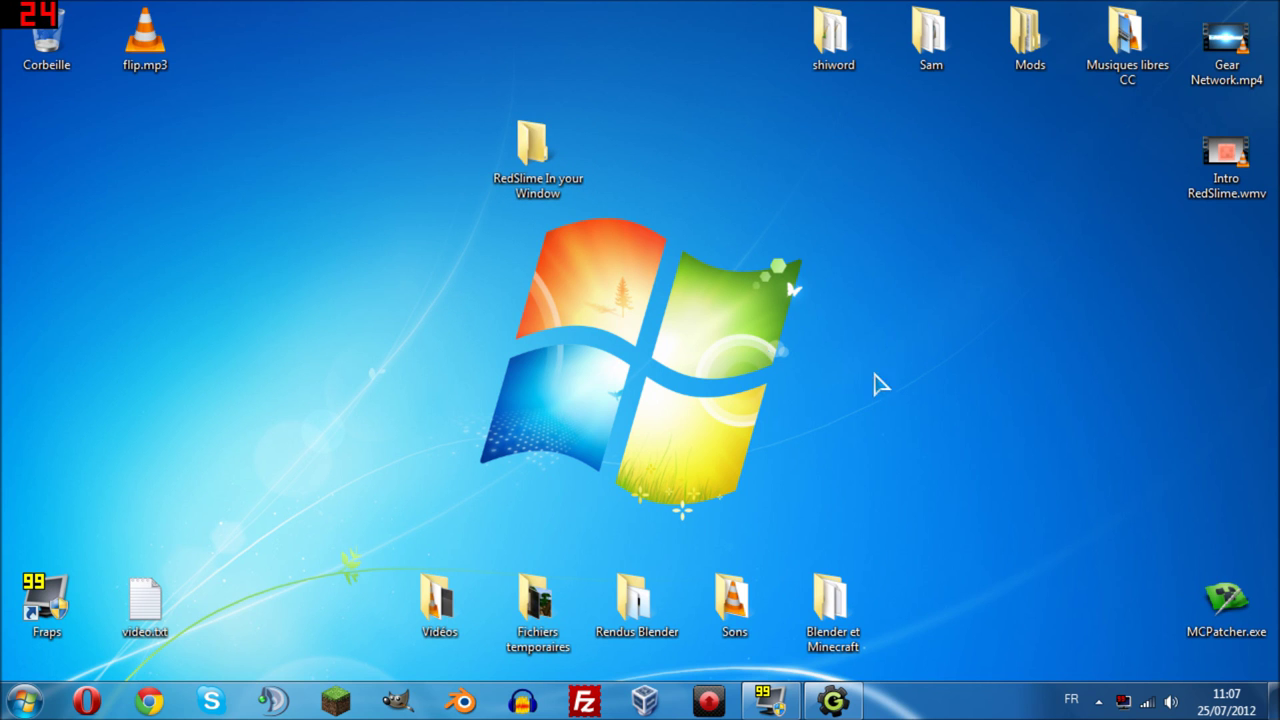
{"action": "left_click", "coordinate": [833, 700]}
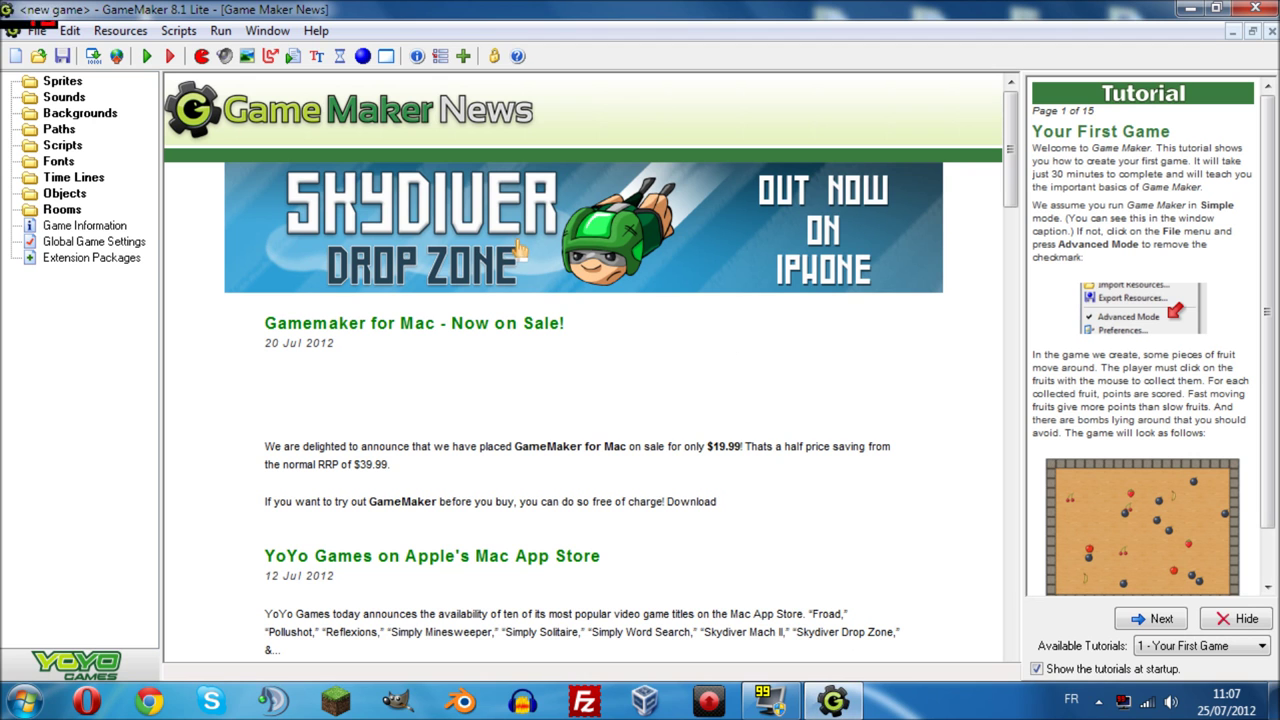
{"action": "left_click", "coordinate": [1190, 8]}
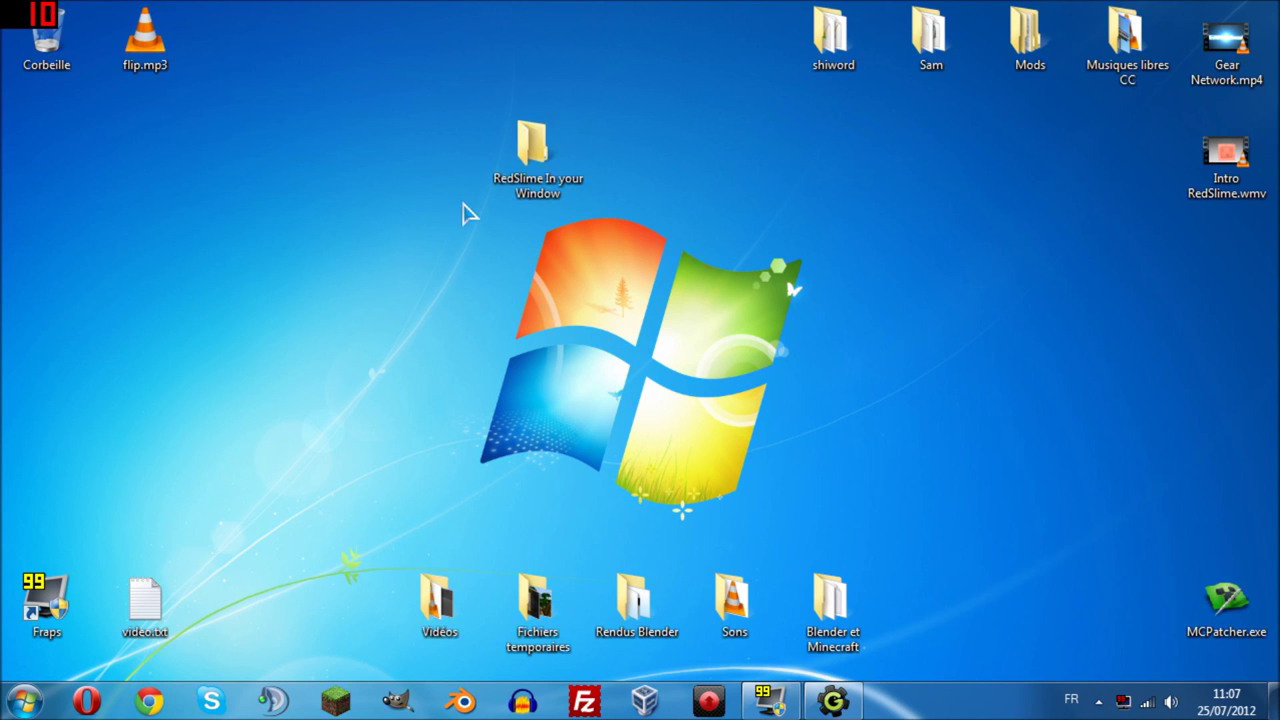
Open the "RedSlime In your Window" folder and create a subfolder named "Sprites" in it.
{"action": "double_click", "coordinate": [532, 155]}
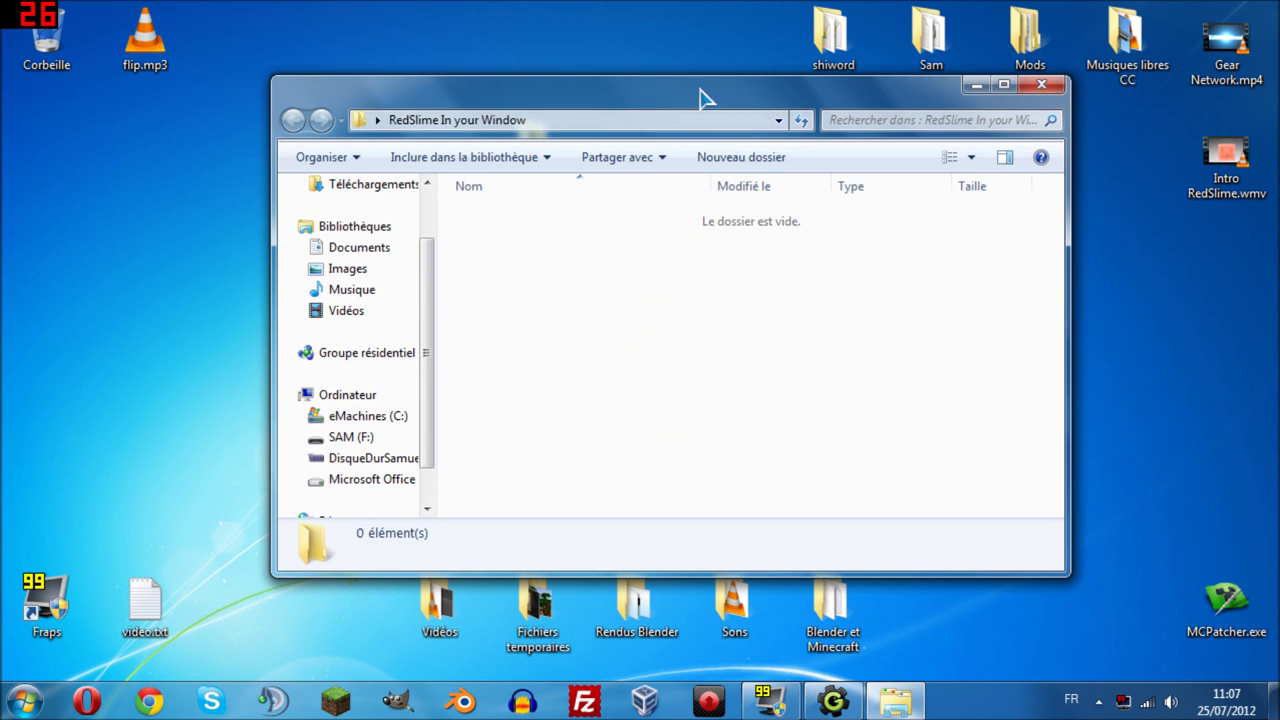
{"action": "left_click_drag", "start_coordinate": [700, 94], "coordinate": [733, 97]}
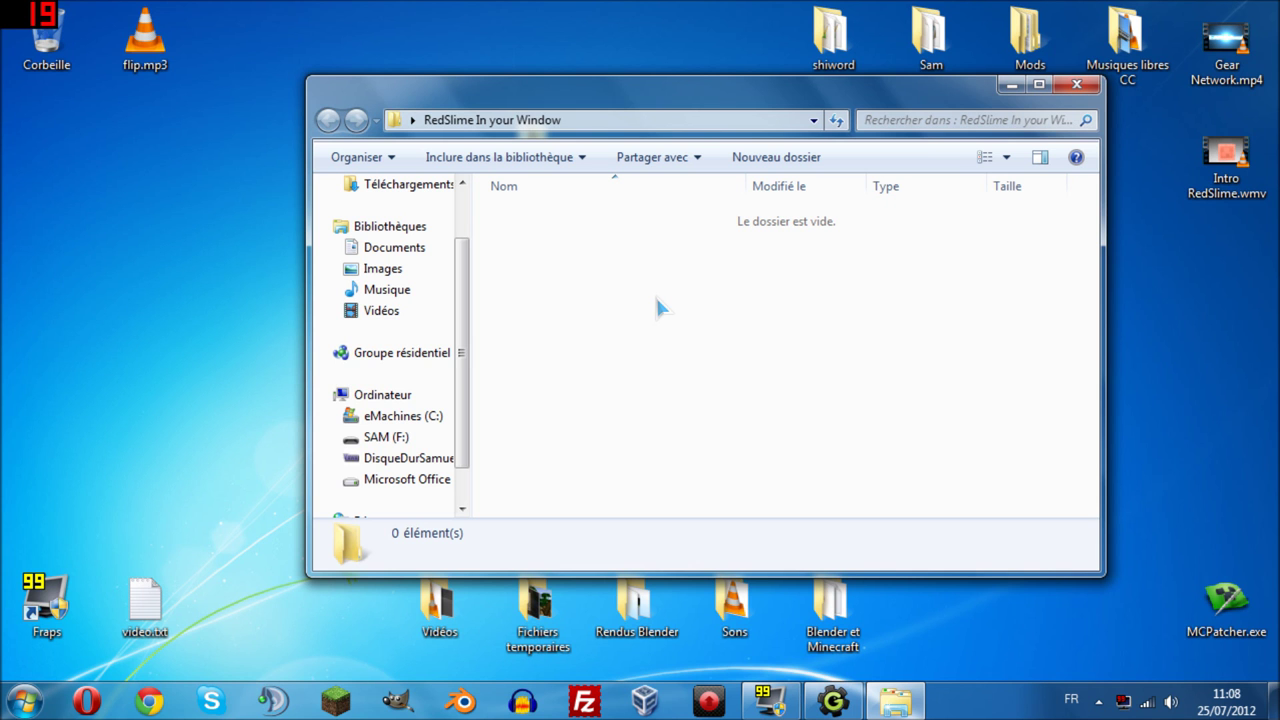
{"action": "left_click_drag", "start_coordinate": [687, 88], "coordinate": [660, 90]}
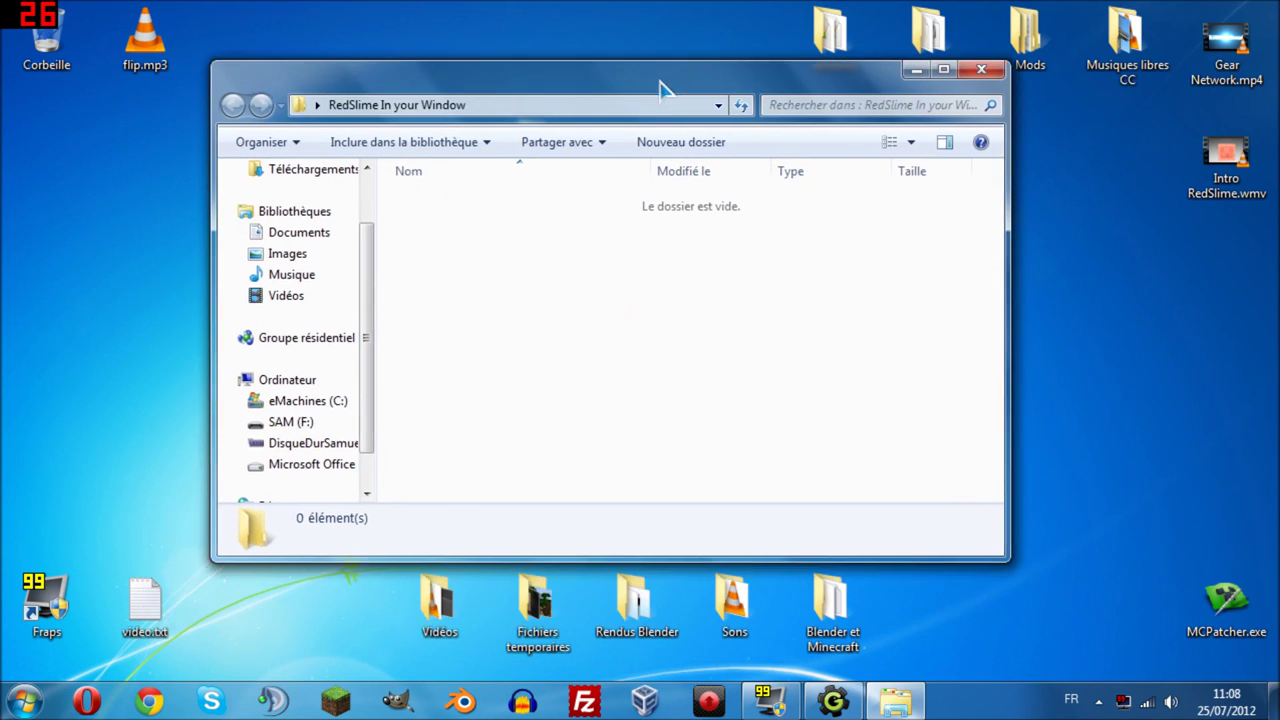
{"action": "right_click", "coordinate": [658, 289]}
{"action": "mouse_move", "coordinate": [850, 530]}
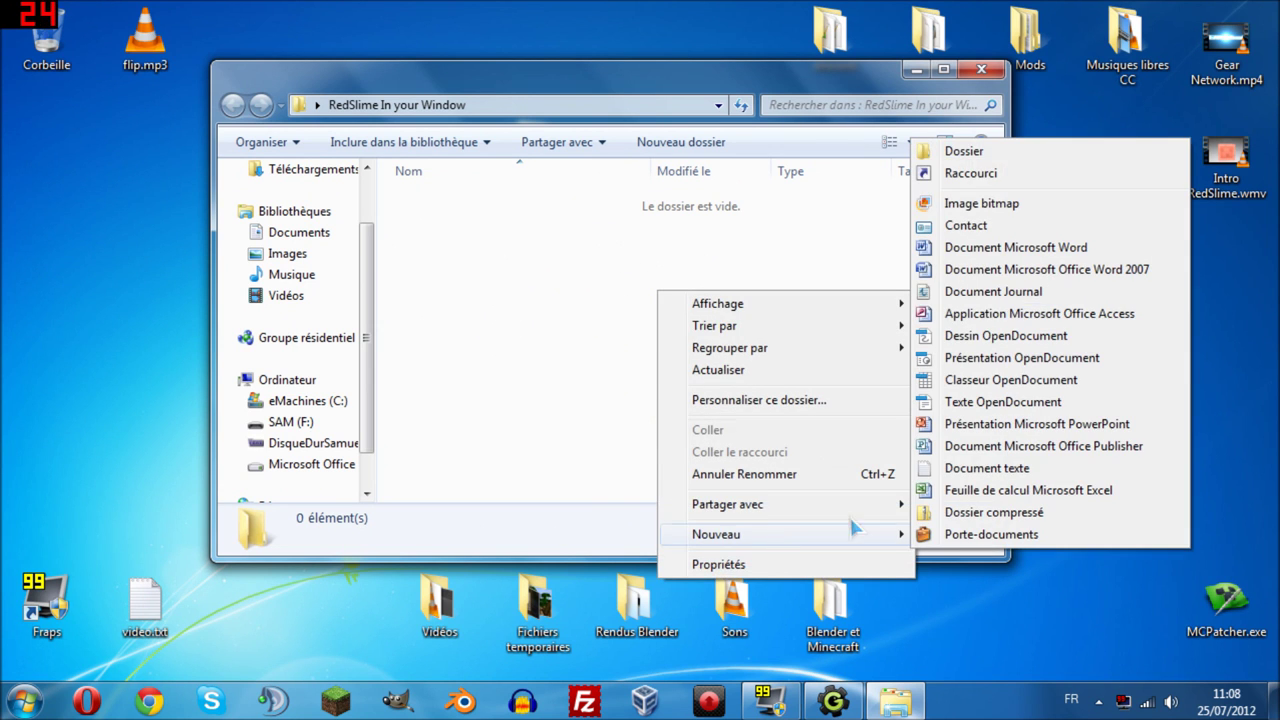
{"action": "left_click", "coordinate": [962, 152]}
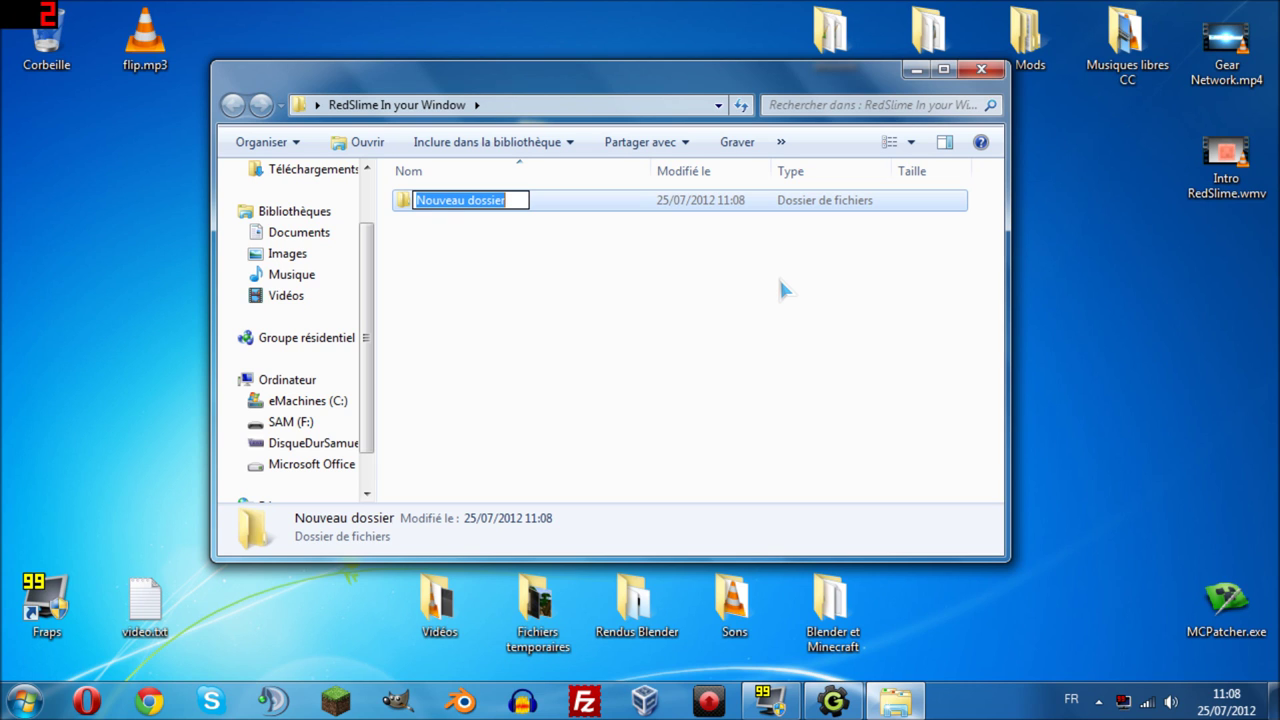
{"action": "type", "text": "Sprites"}
{"action": "key", "text": "Return"}
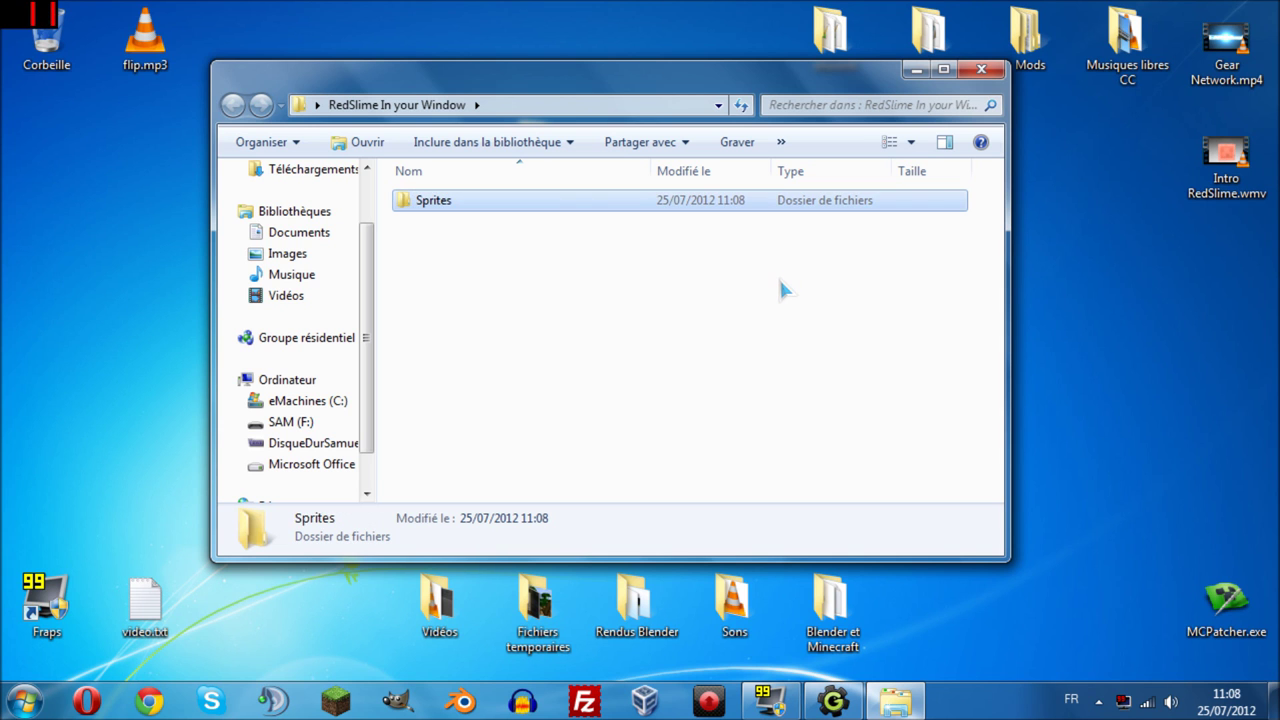
Create a subfolder named "Décors" alongside the Sprites folder.
{"action": "right_click", "coordinate": [701, 273]}
{"action": "mouse_move", "coordinate": [880, 515]}
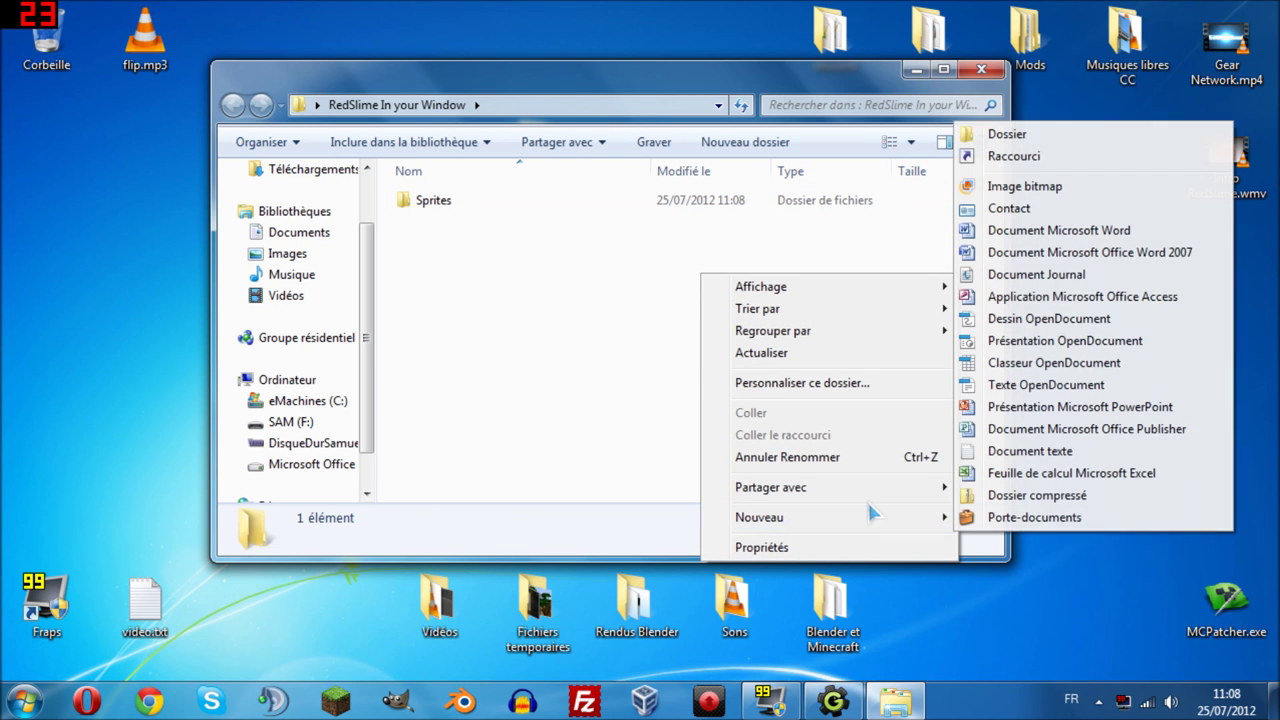
{"action": "left_click", "coordinate": [1005, 134]}
{"action": "type", "text": "Dé"}
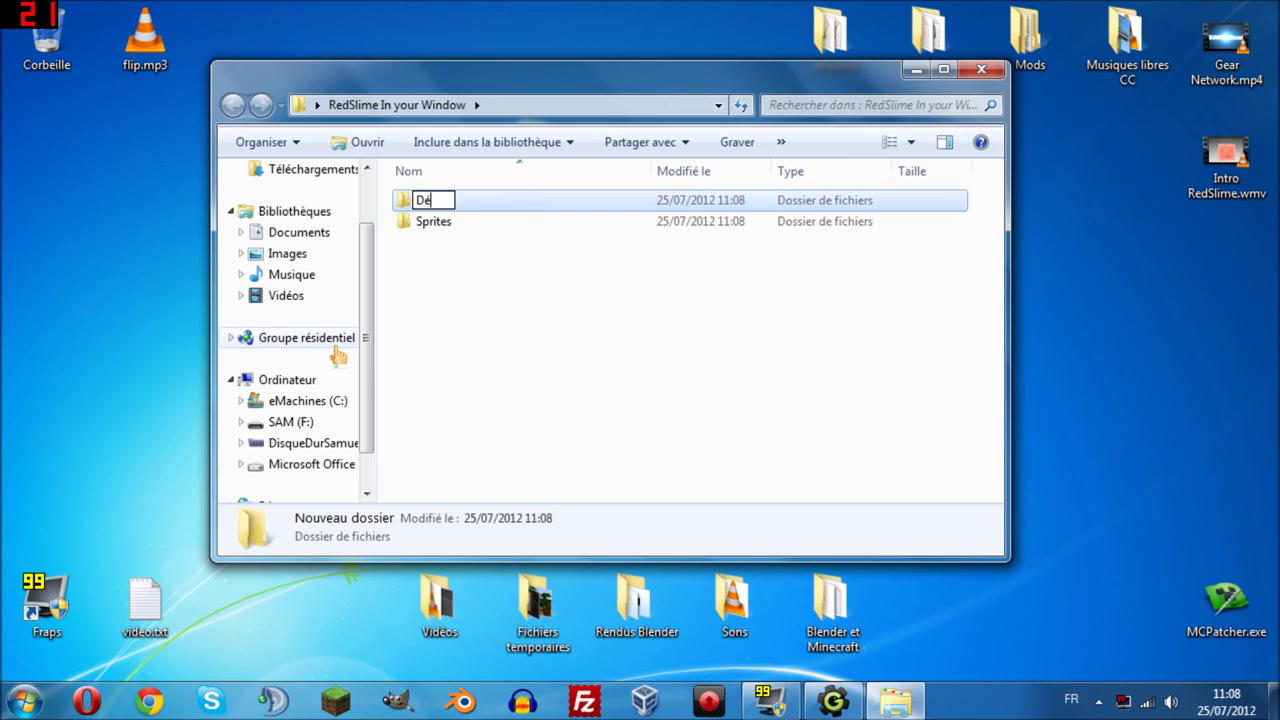
{"action": "type", "text": "cors"}
{"action": "key", "text": "Return"}
Add another subfolder named "Sons" to the "RedSlime In your Window" folder.
{"action": "scroll", "coordinate": [337, 351], "scroll_direction": "up", "scroll_amount": 1}
{"action": "right_click", "coordinate": [469, 335]}
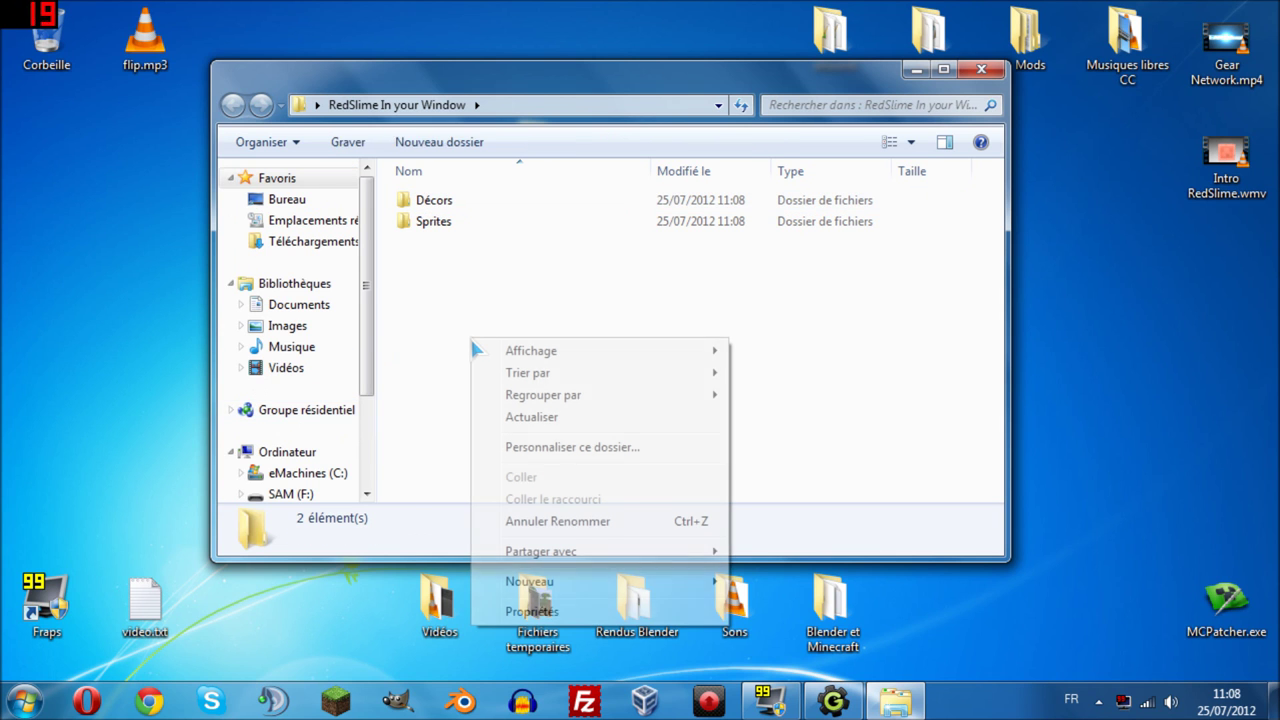
{"action": "mouse_move", "coordinate": [560, 582]}
{"action": "left_click", "coordinate": [764, 200]}
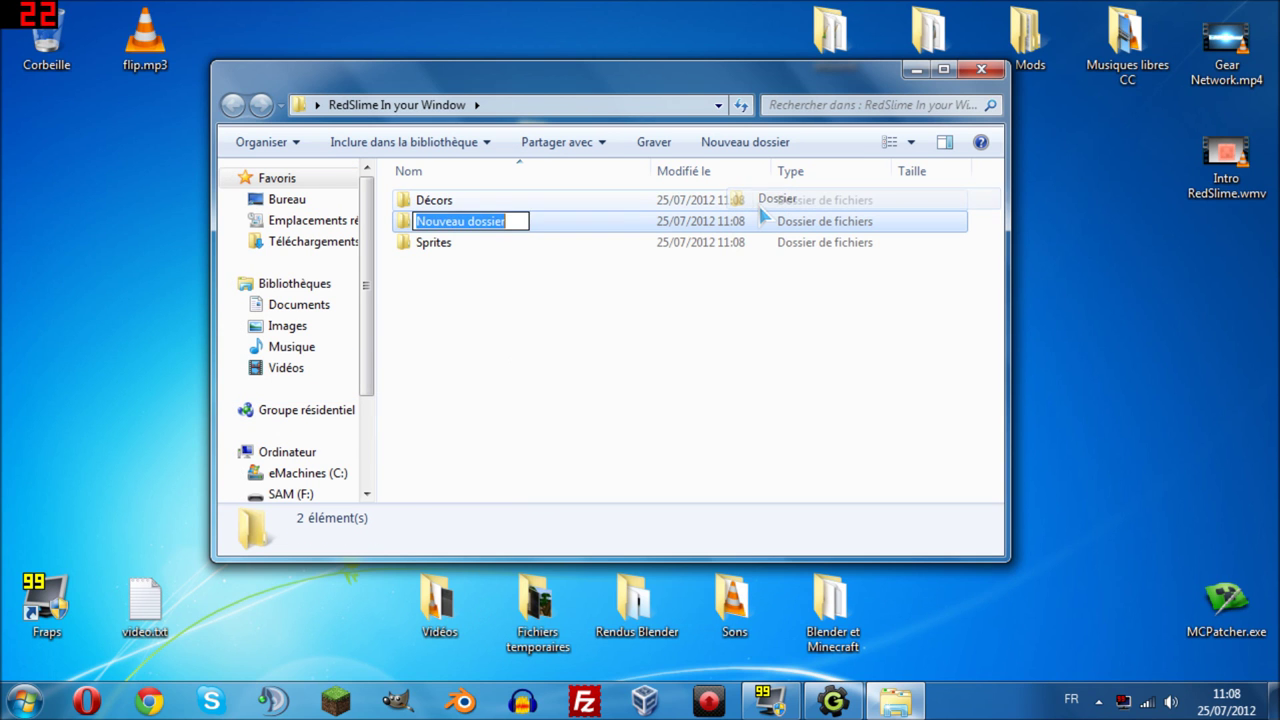
{"action": "type", "text": "Sons"}
{"action": "key", "text": "Return"}
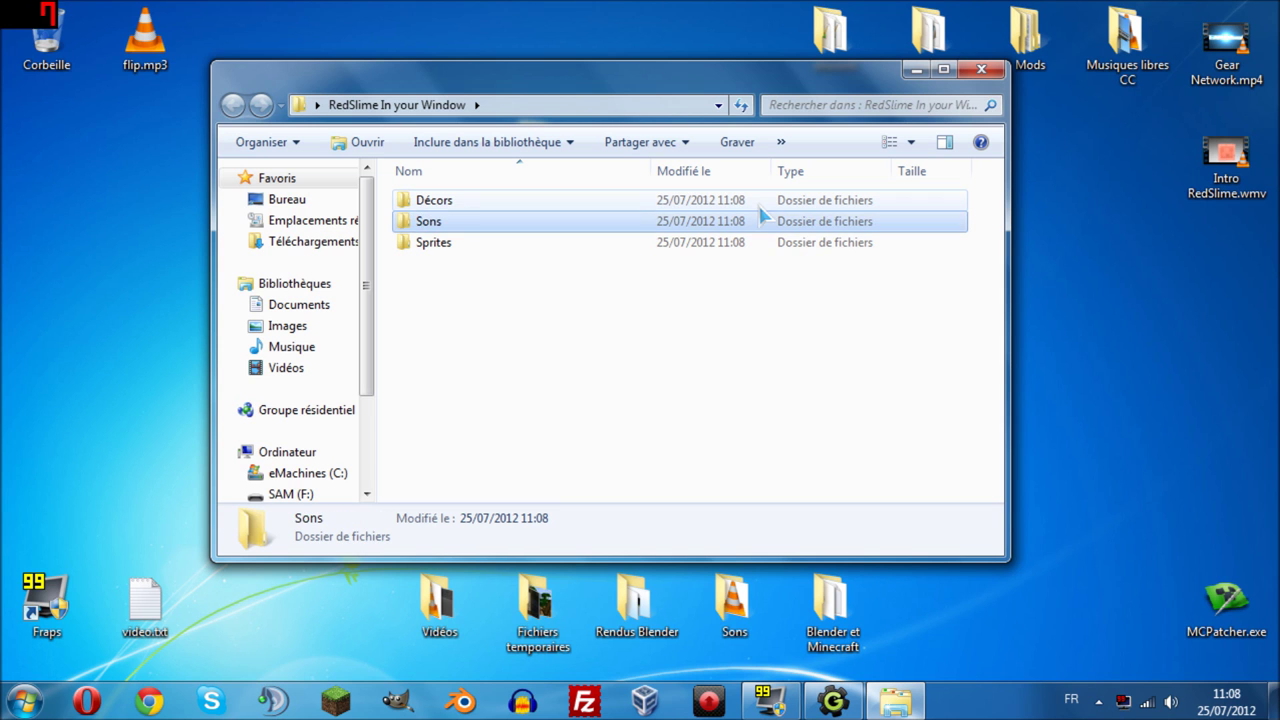
Add a fourth subfolder named "Musiques" to the "RedSlime In your Window" folder.
{"action": "right_click", "coordinate": [525, 357]}
{"action": "mouse_move", "coordinate": [651, 604]}
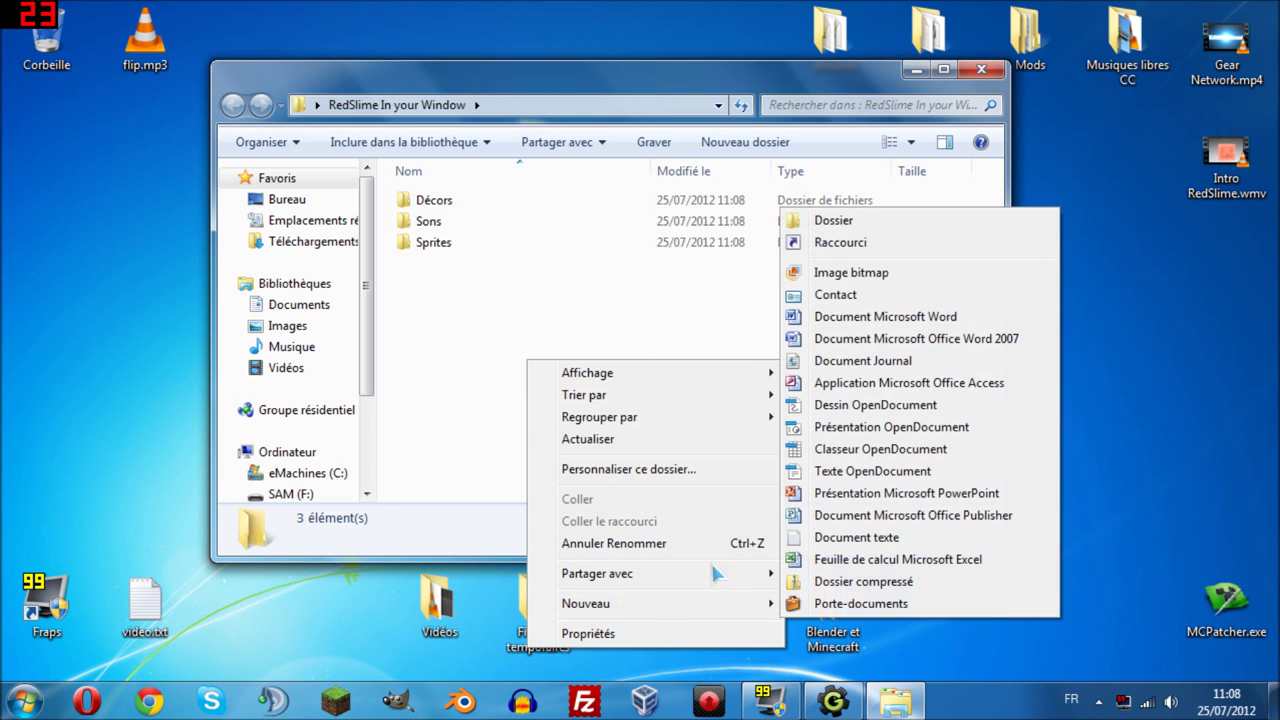
{"action": "left_click", "coordinate": [805, 228]}
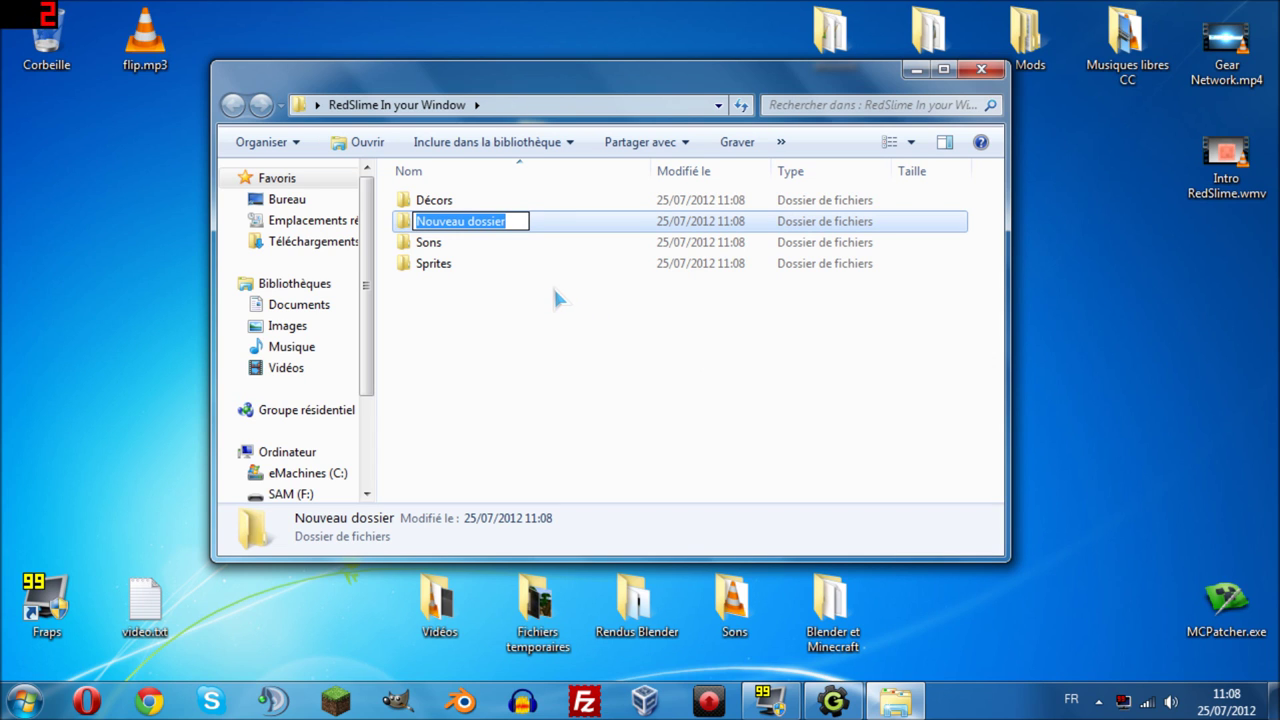
{"action": "type", "text": "Musiques"}
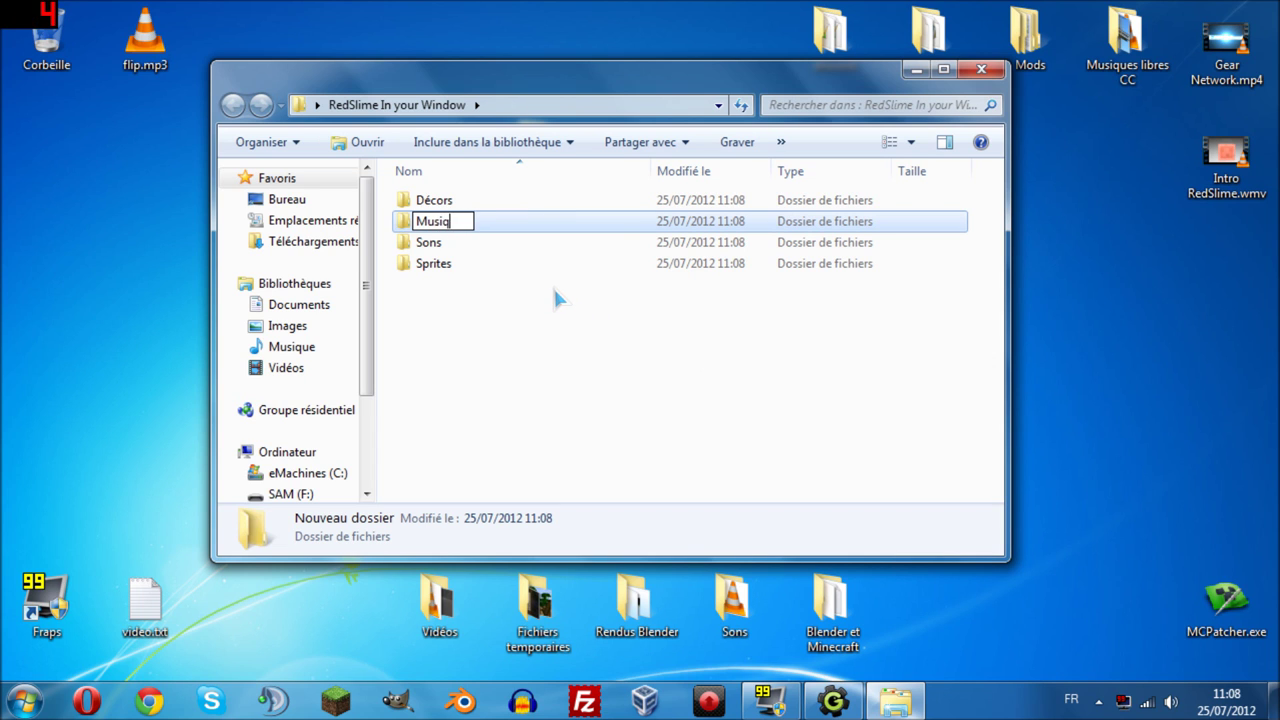
{"action": "key", "text": "Return"}
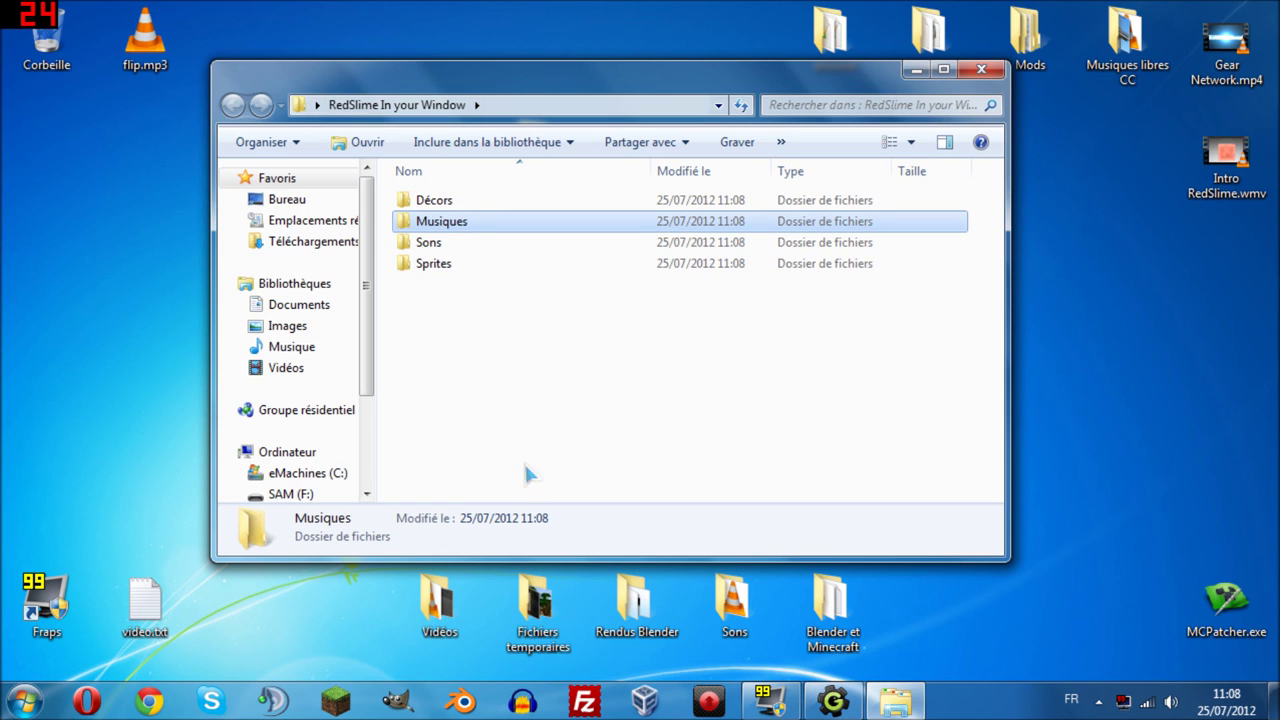
{"action": "left_click", "coordinate": [452, 200]}
{"action": "left_click", "coordinate": [440, 263]}
{"action": "left_click", "coordinate": [444, 228]}
{"action": "key", "text": "Up"}
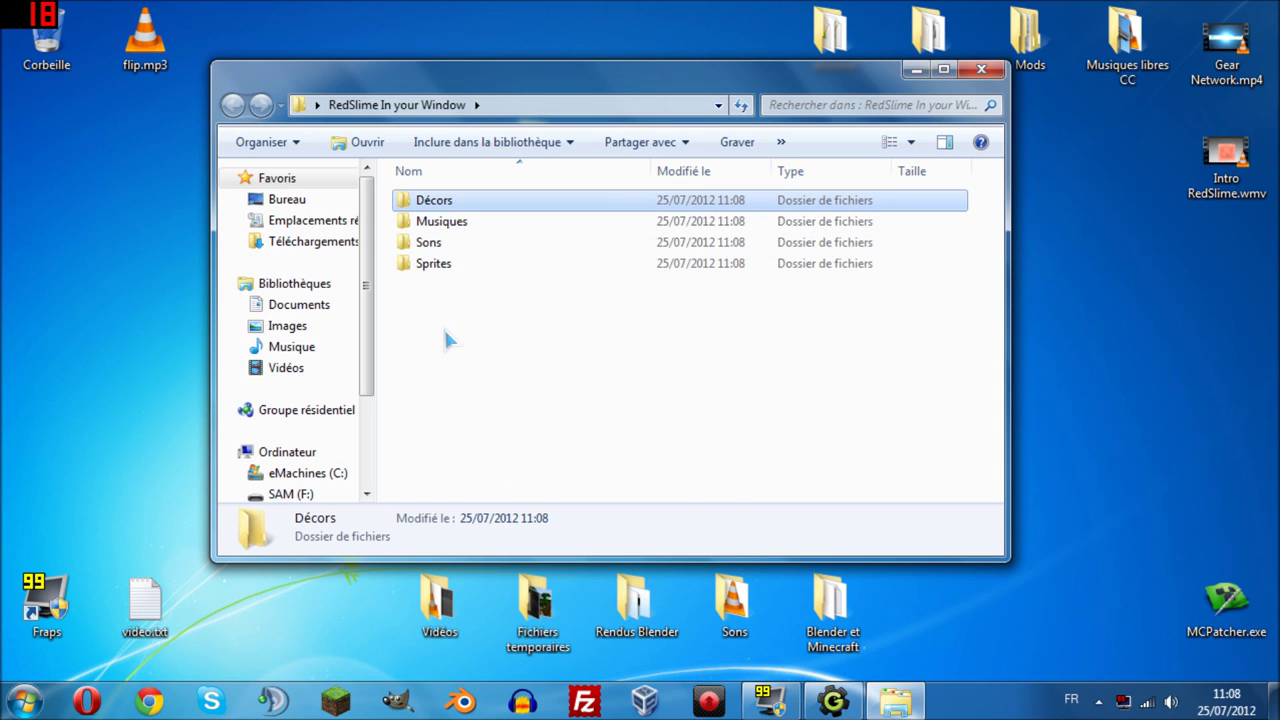
{"action": "right_click", "coordinate": [474, 320]}
{"action": "mouse_move", "coordinate": [558, 566]}
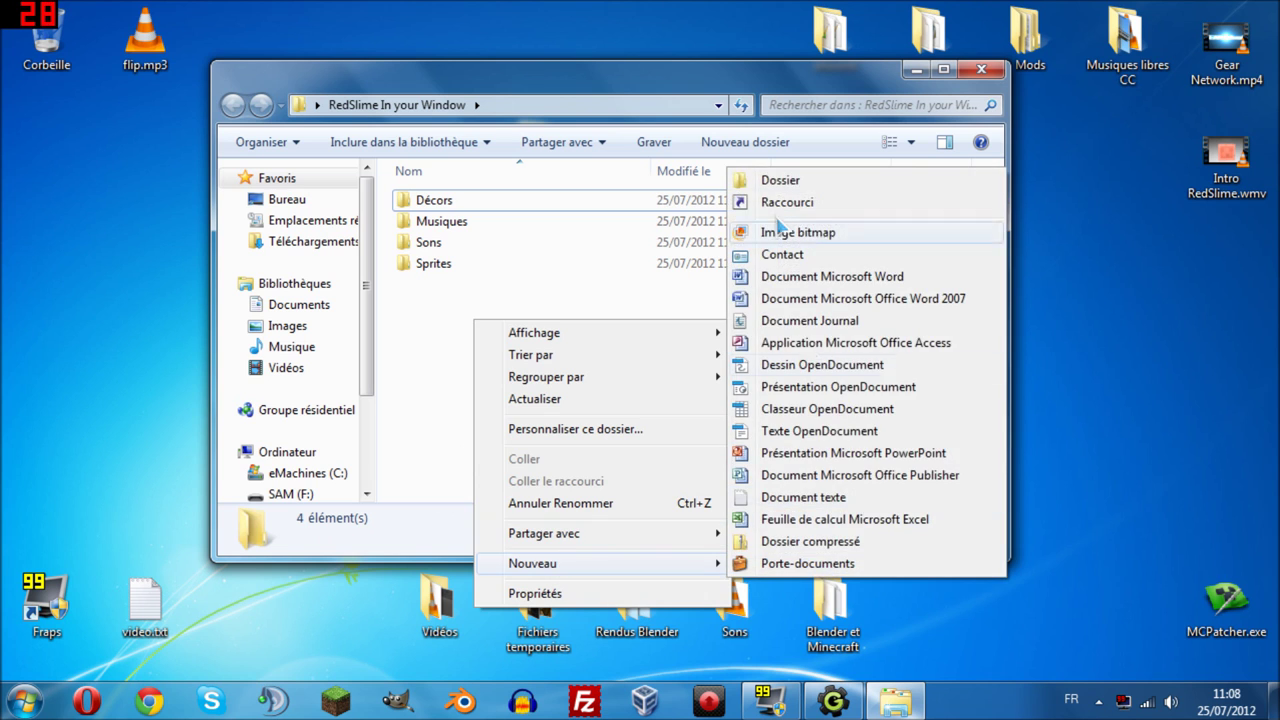
{"action": "left_click", "coordinate": [856, 118]}
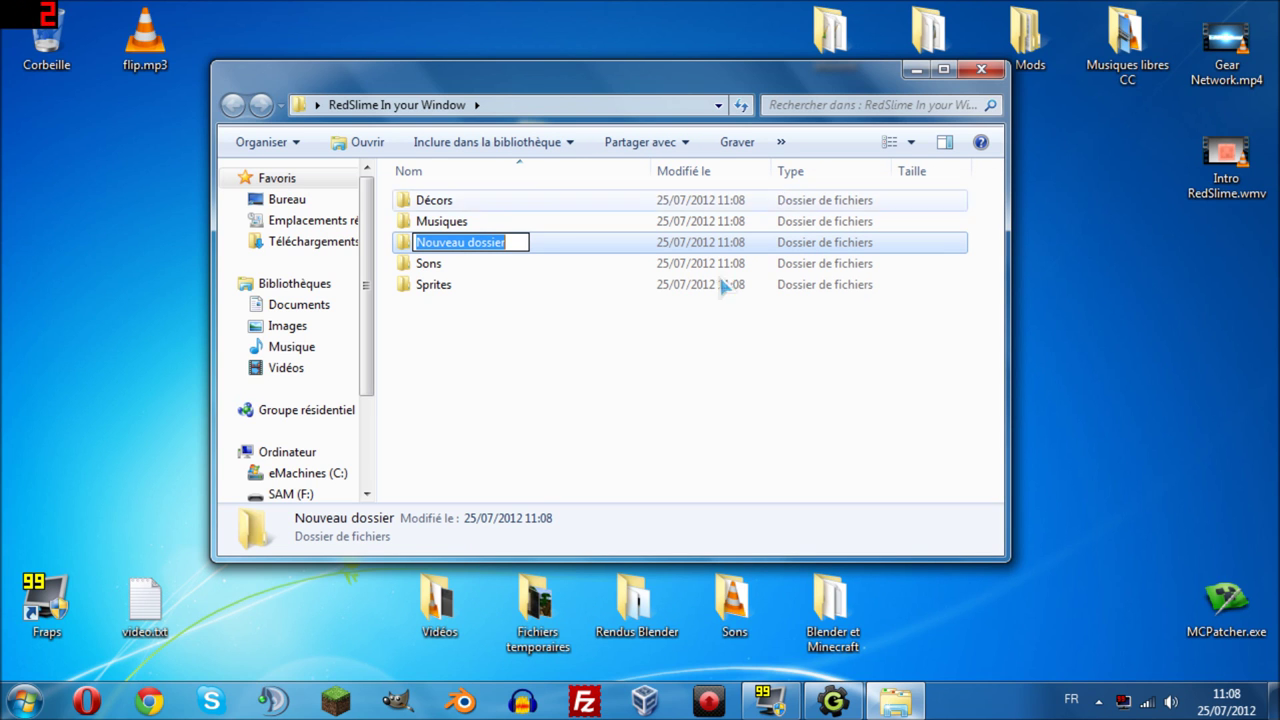
{"action": "left_click_drag", "start_coordinate": [512, 243], "coordinate": [72, 228]}
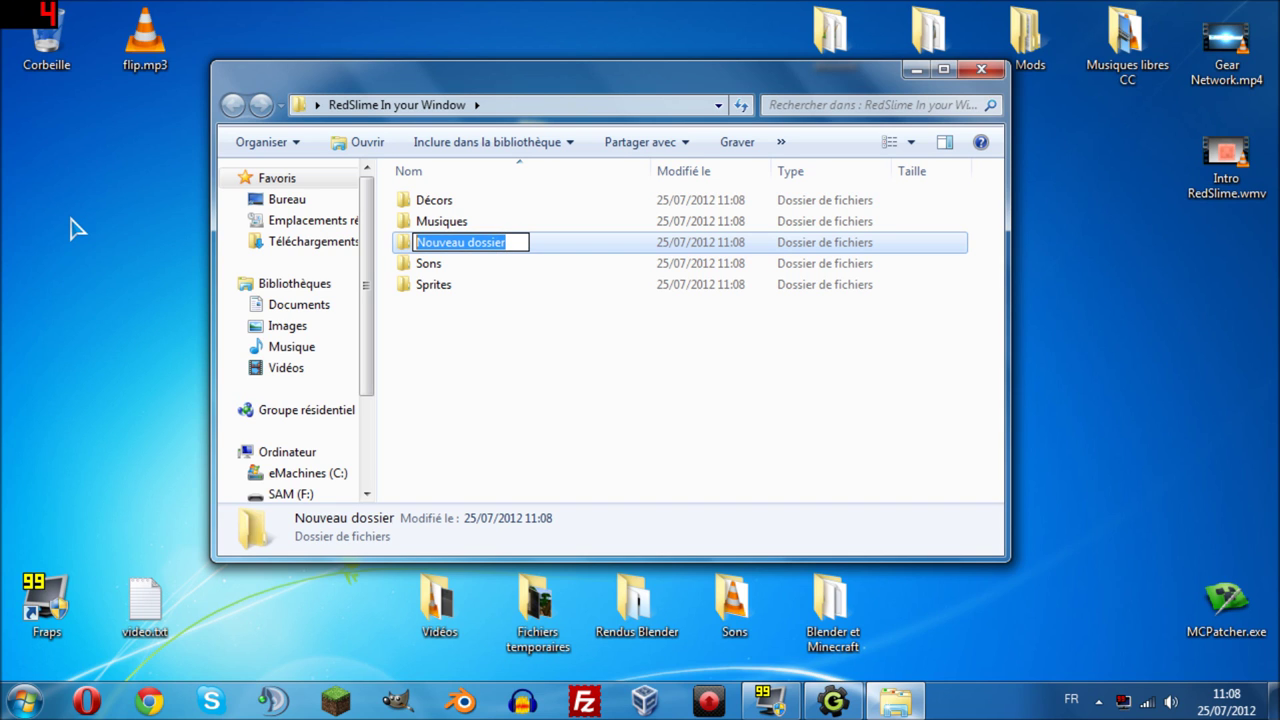
{"action": "key", "text": "Return"}
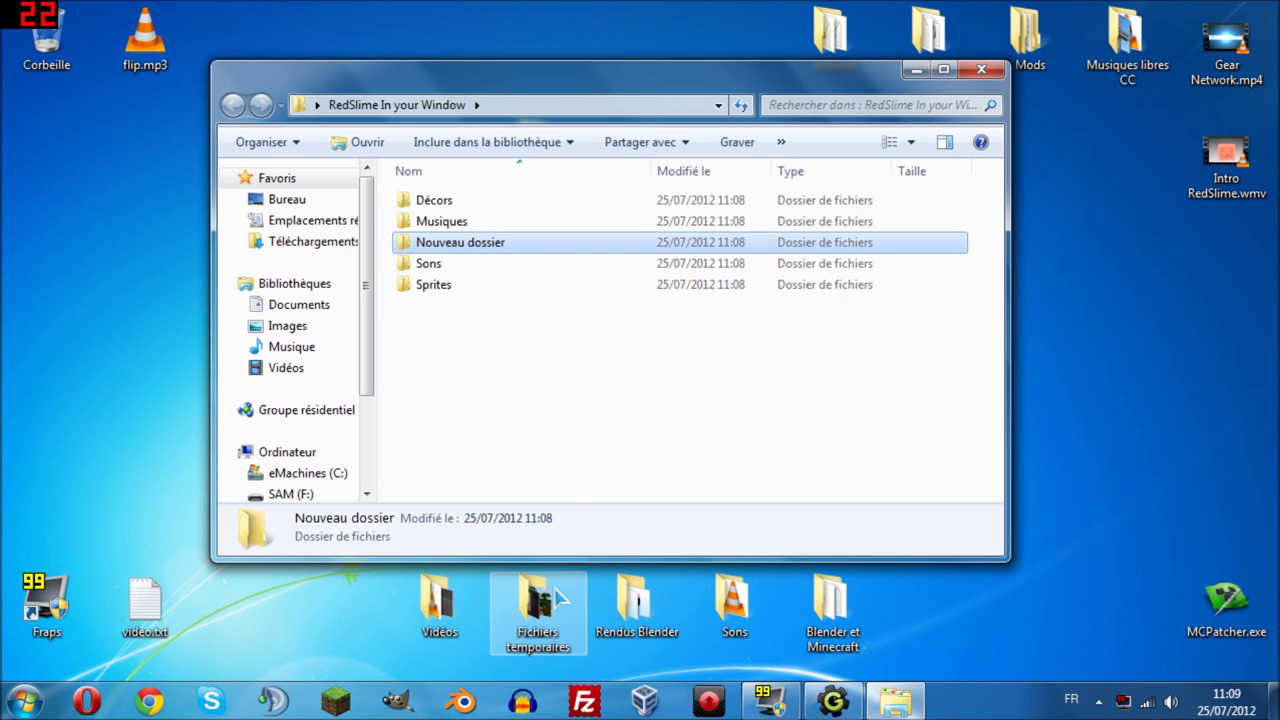
{"action": "key", "text": "Delete"}
{"action": "left_click", "coordinate": [733, 431]}
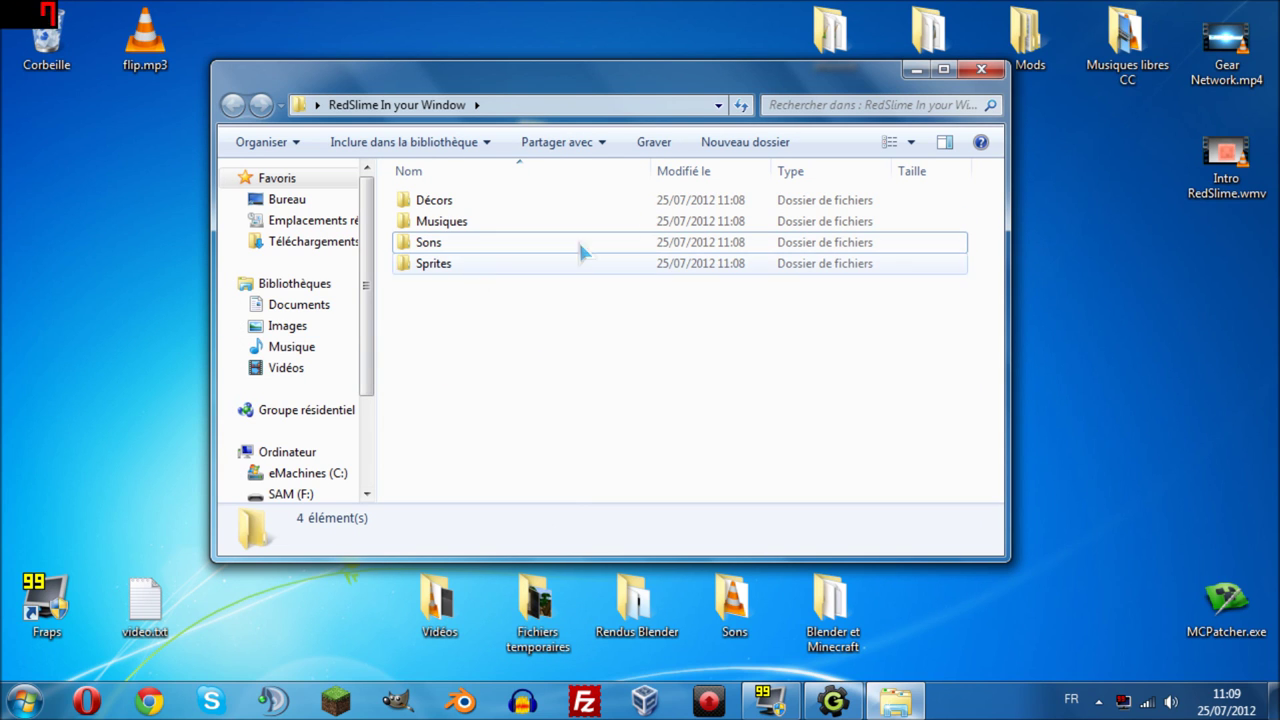
Close the project folder window, switch to GameMaker and examine the resource categories, including Backgrounds, Objects and Paths.
{"action": "left_click", "coordinate": [981, 69]}
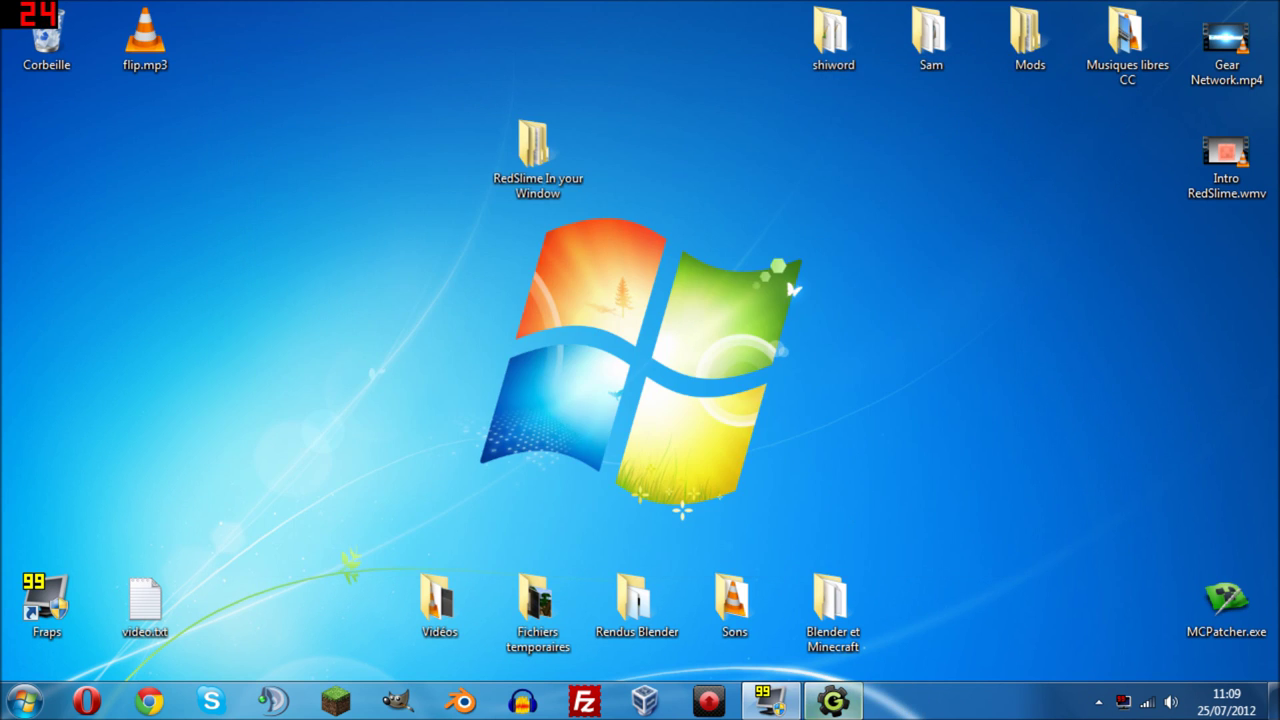
{"action": "left_click", "coordinate": [832, 700]}
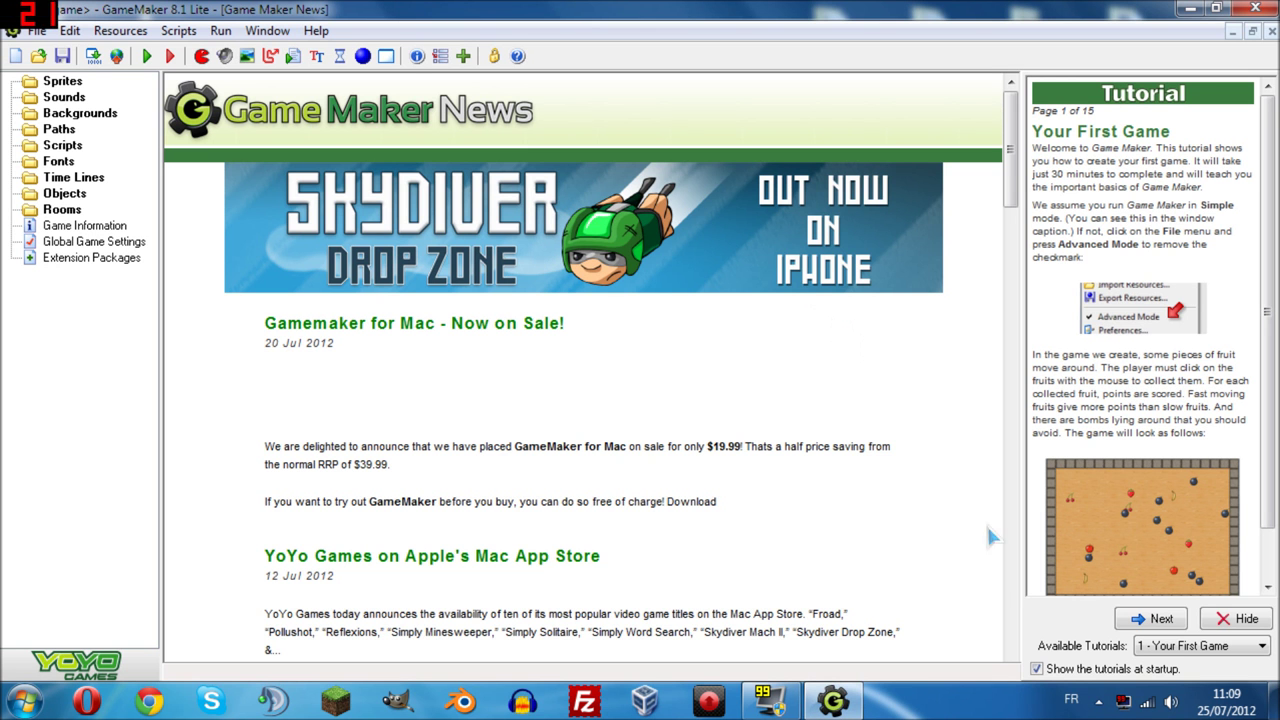
{"action": "left_click", "coordinate": [832, 700]}
{"action": "left_click", "coordinate": [832, 700]}
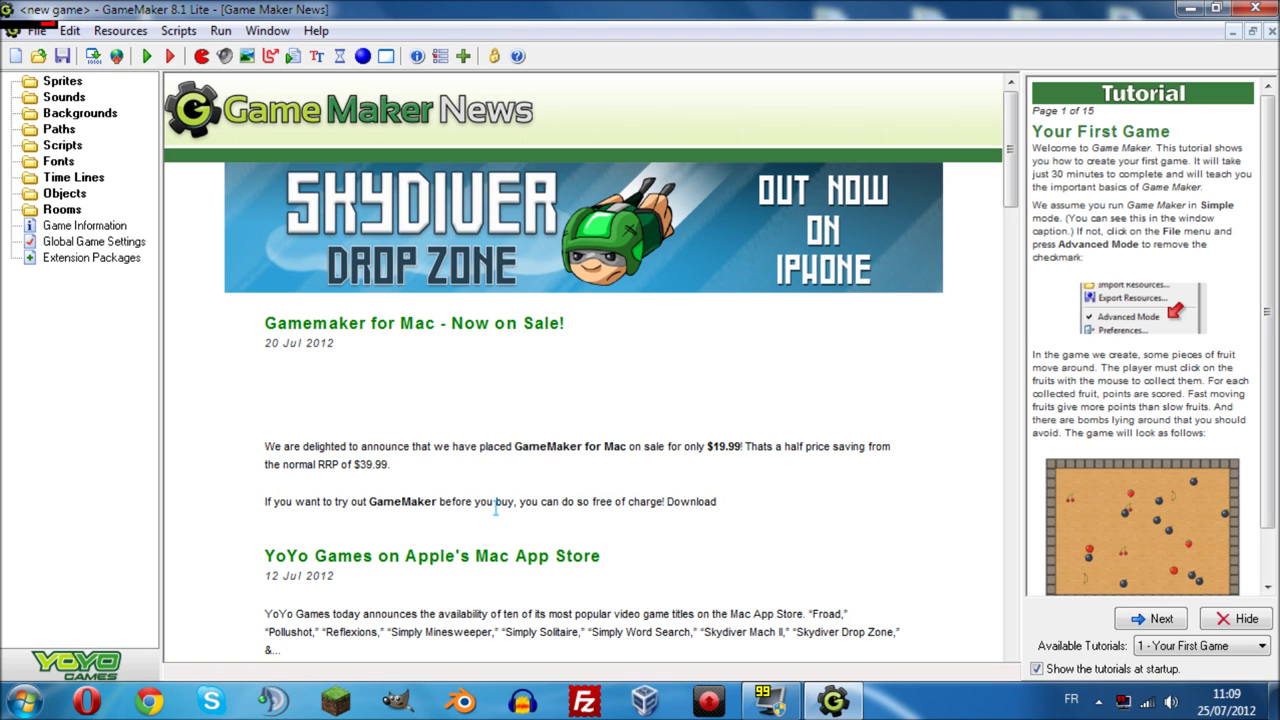
{"action": "left_click", "coordinate": [62, 114]}
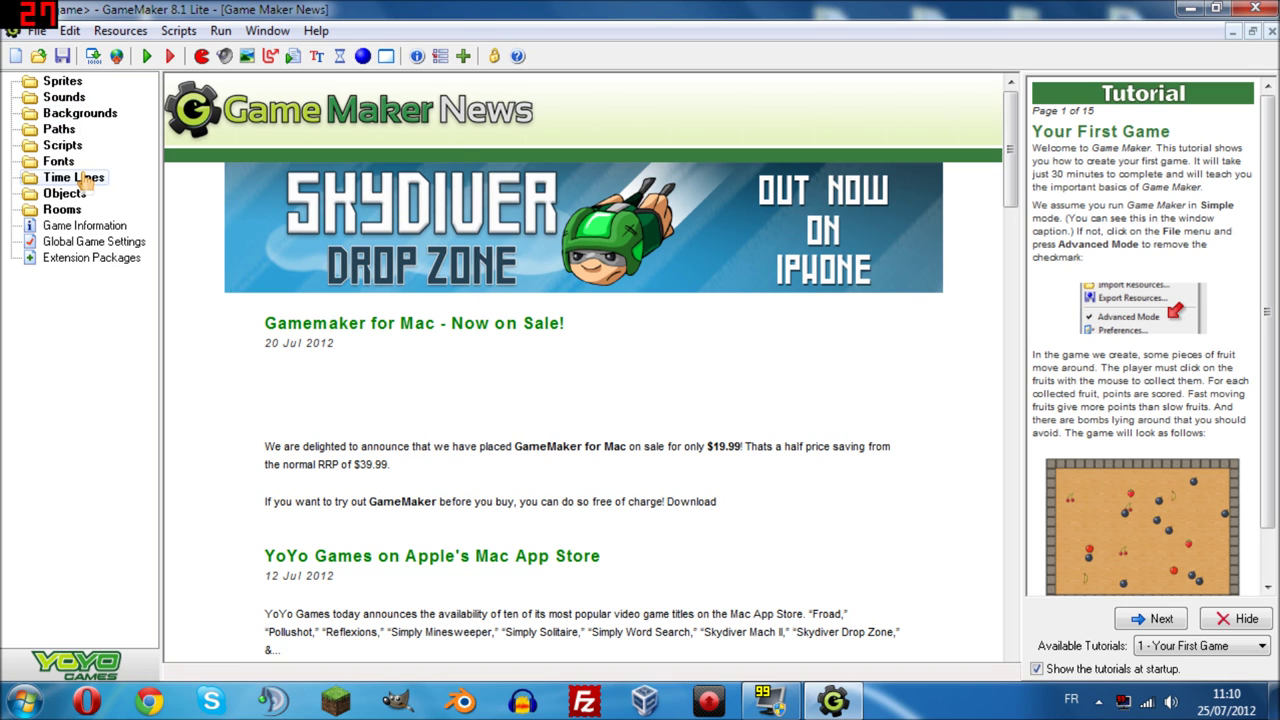
{"action": "left_click", "coordinate": [65, 196]}
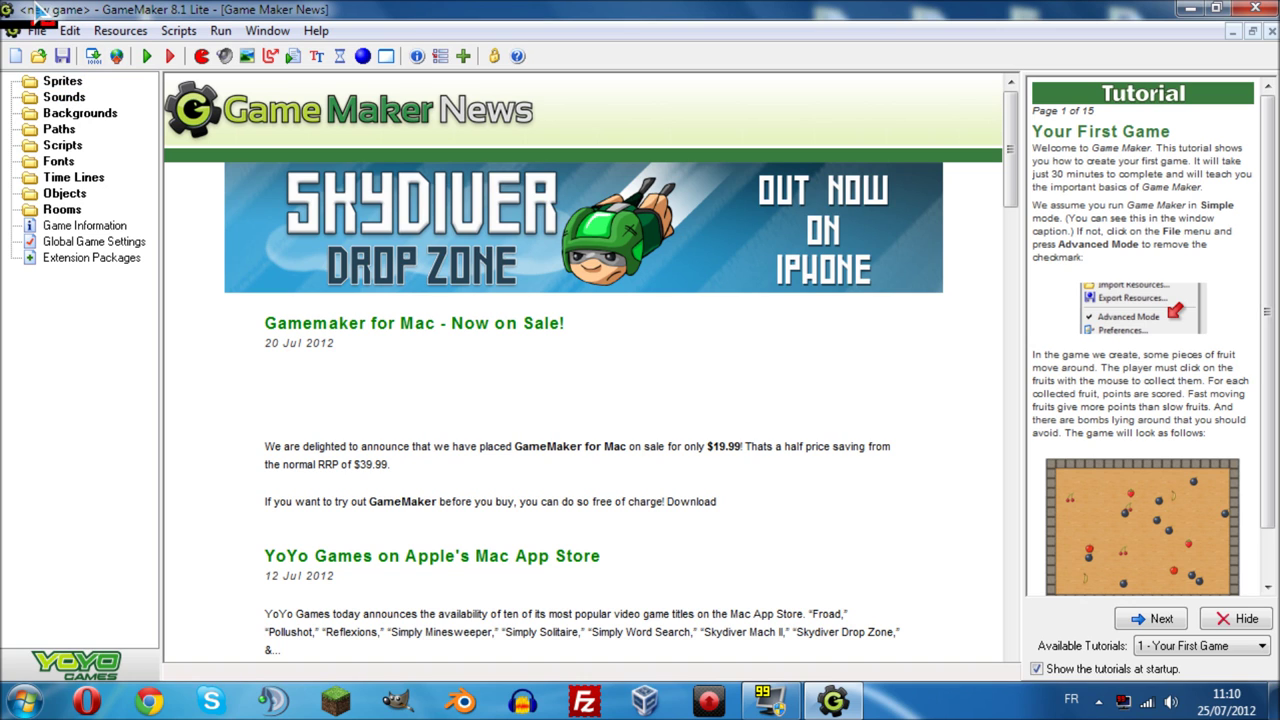
{"action": "left_click", "coordinate": [64, 193]}
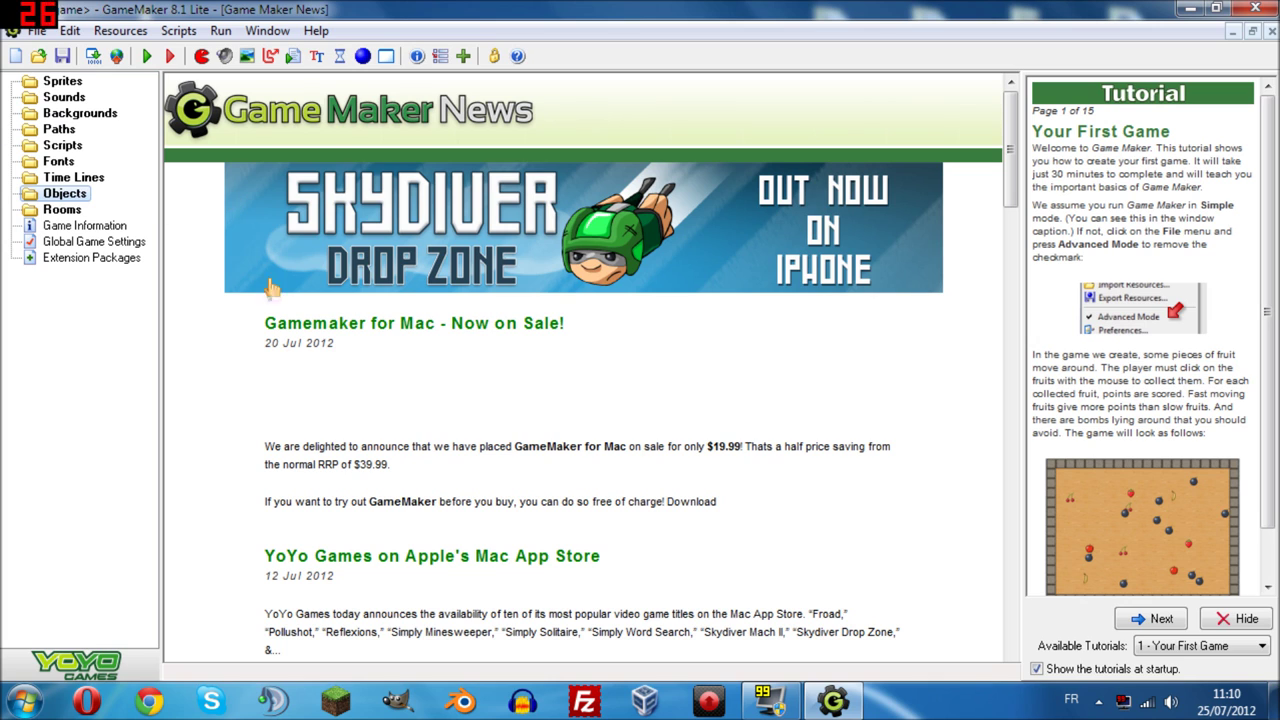
{"action": "left_click", "coordinate": [72, 137]}
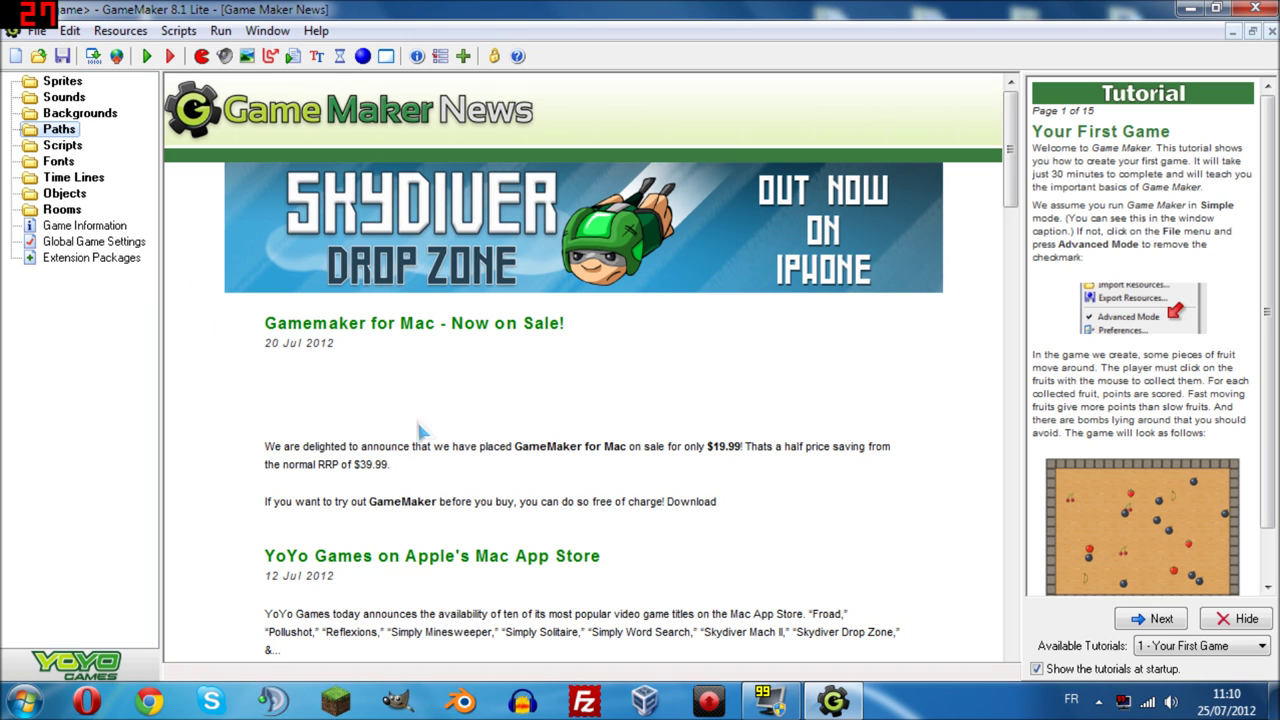
Move the "RedSlime In your Window" folder into the top row of desktop icons and return to GameMaker.
{"action": "left_click", "coordinate": [1275, 700]}
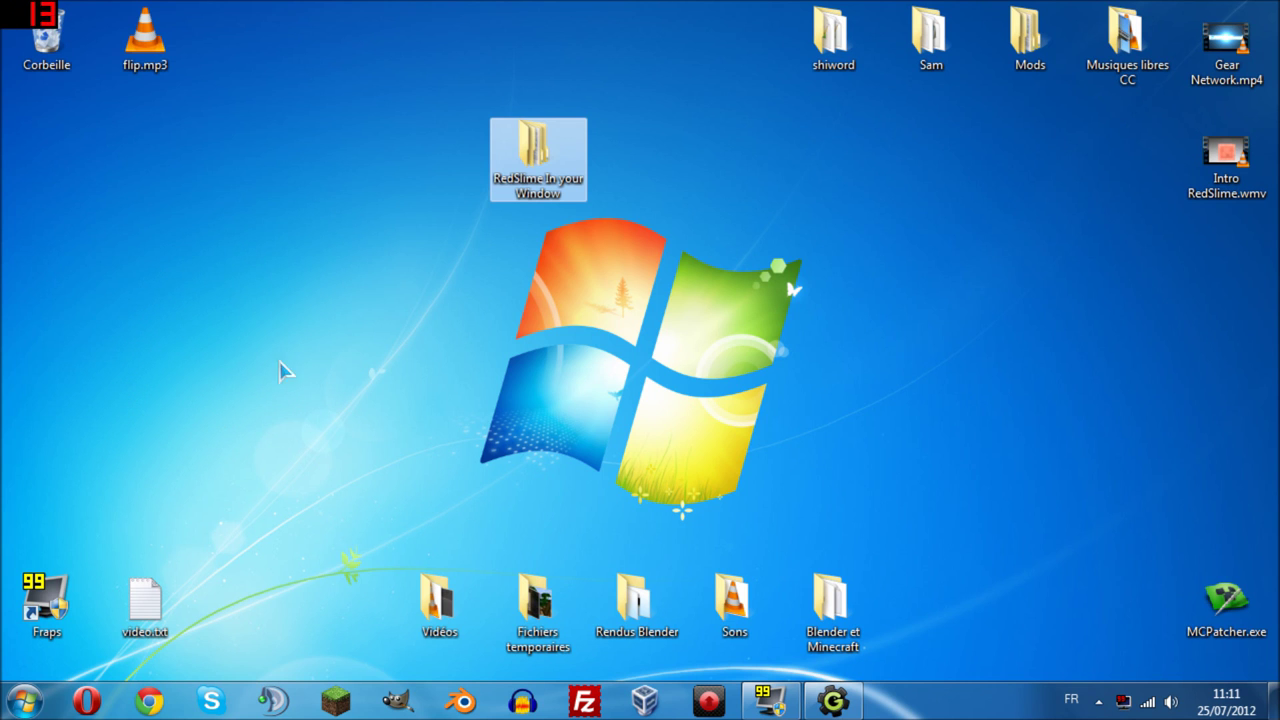
{"action": "left_click_drag", "start_coordinate": [543, 119], "coordinate": [545, 30]}
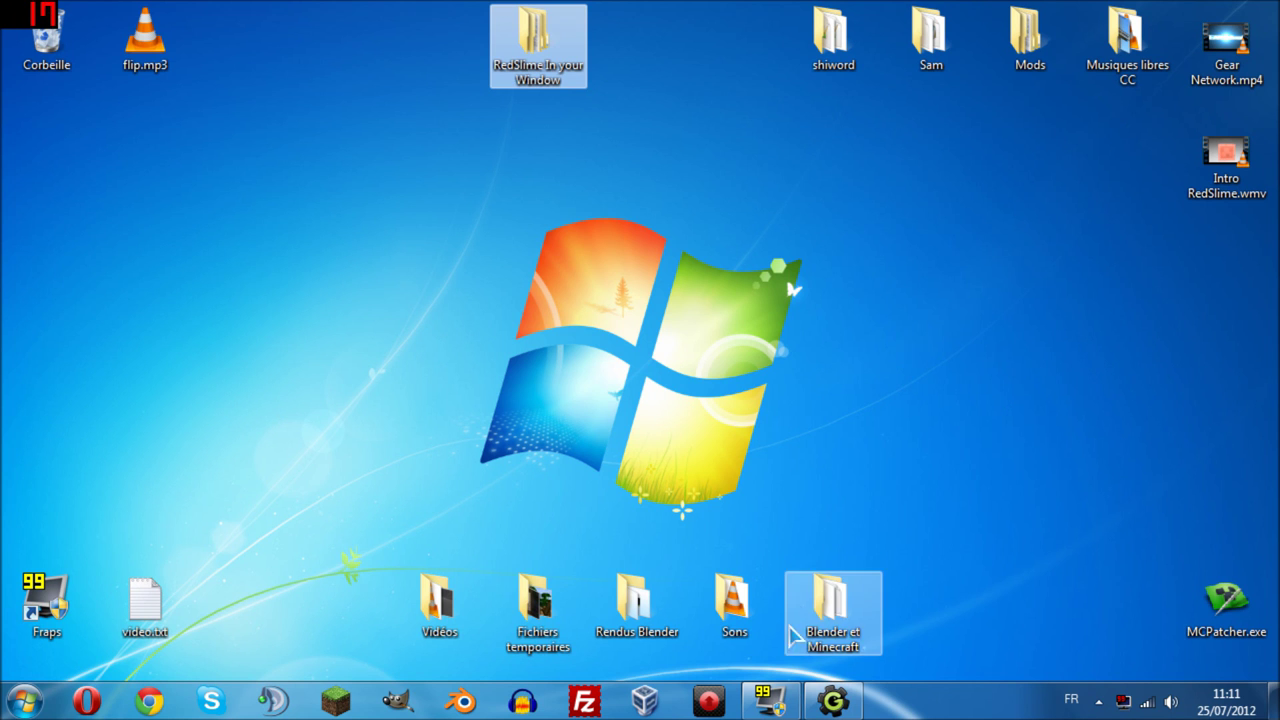
{"action": "left_click", "coordinate": [833, 701]}
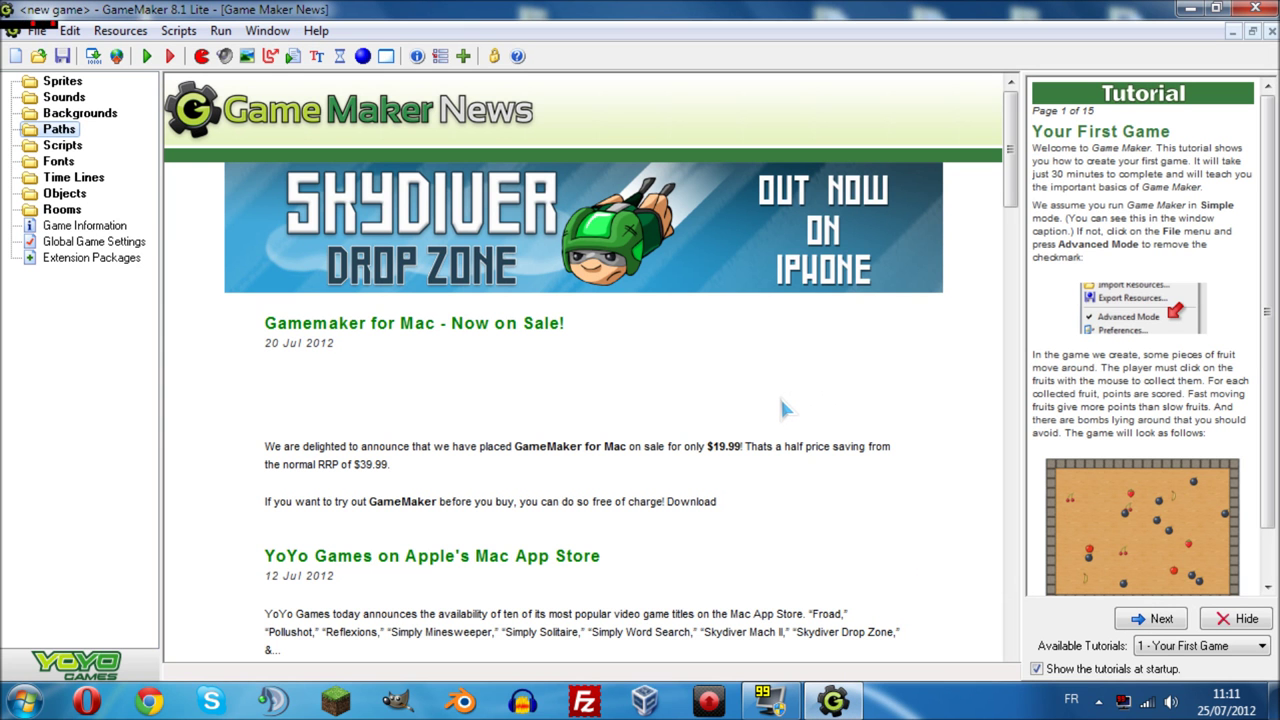
Switch to Chrome and view the YouTube video "titeuf le grand myope".
{"action": "left_click", "coordinate": [150, 701]}
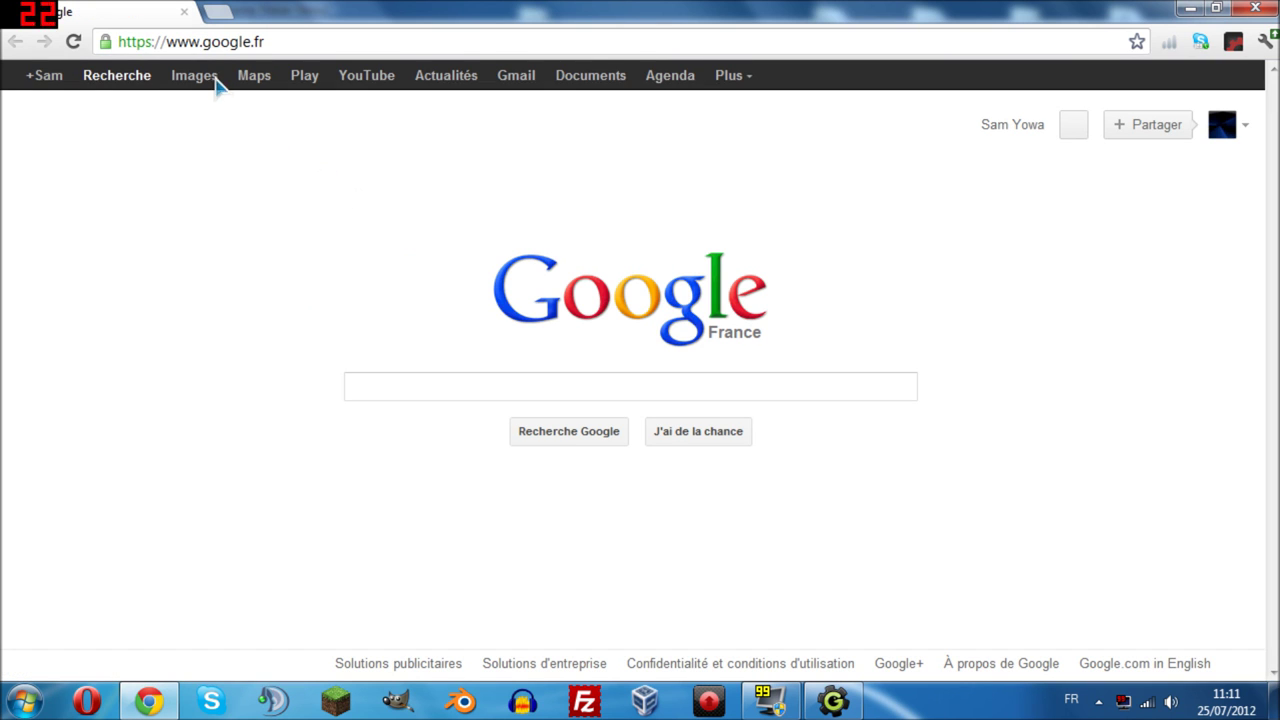
{"action": "left_click", "coordinate": [190, 84]}
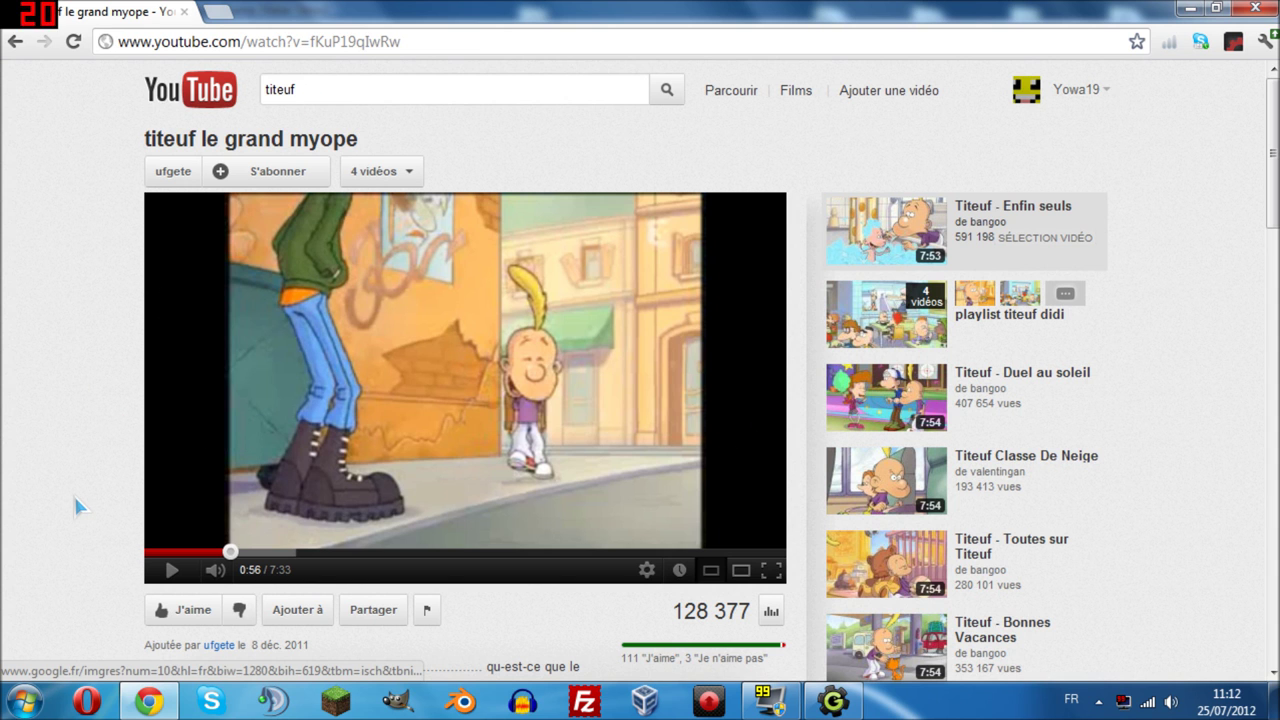
{"action": "scroll", "coordinate": [73, 493], "scroll_direction": "down", "scroll_amount": 2}
{"action": "scroll", "coordinate": [73, 493], "scroll_direction": "up", "scroll_amount": 2}
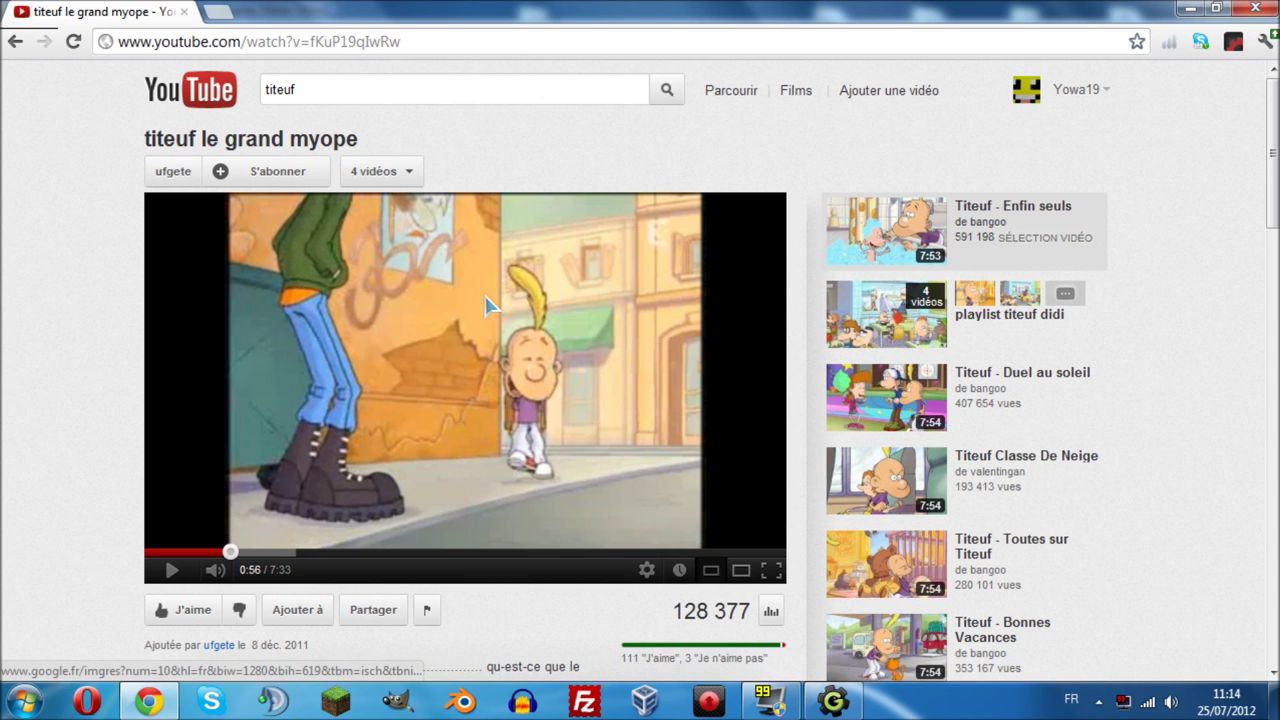
{"action": "left_click", "coordinate": [171, 569]}
{"action": "left_click", "coordinate": [171, 569]}
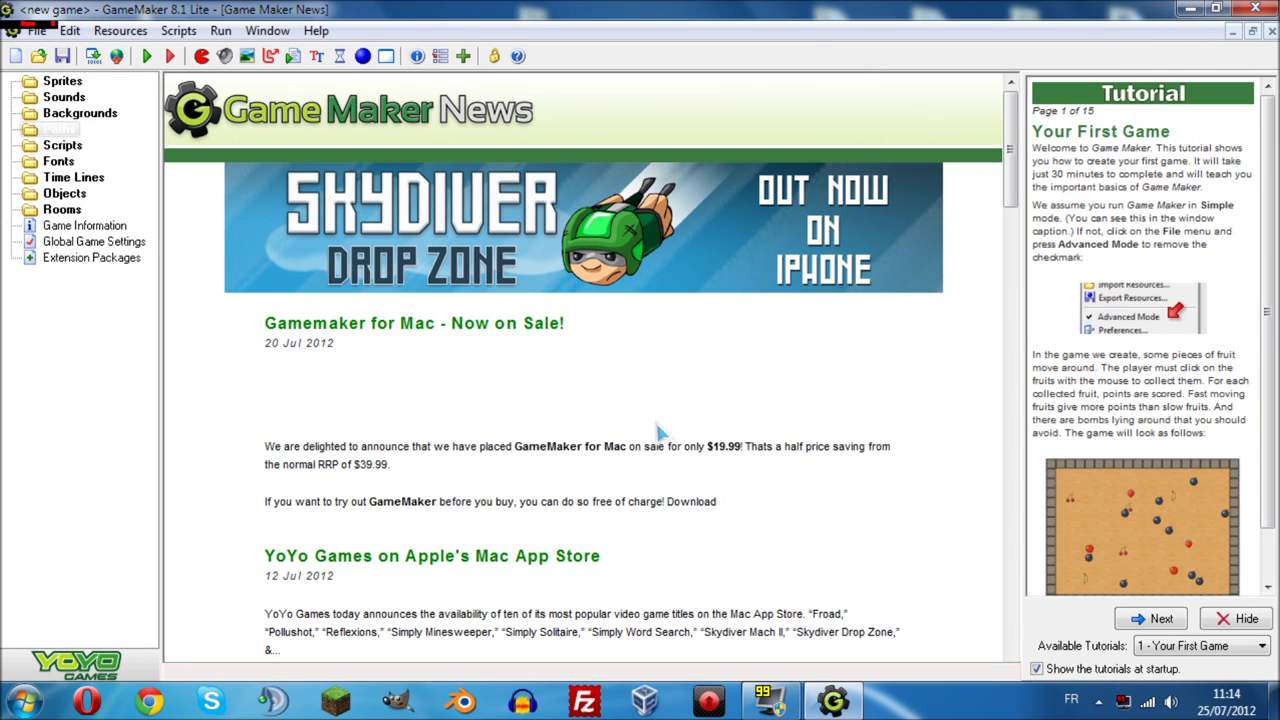
Create a new game in GameMaker and choose the desktop folder "RedSlime In your Window" as its save location.
{"action": "left_click", "coordinate": [58, 129]}
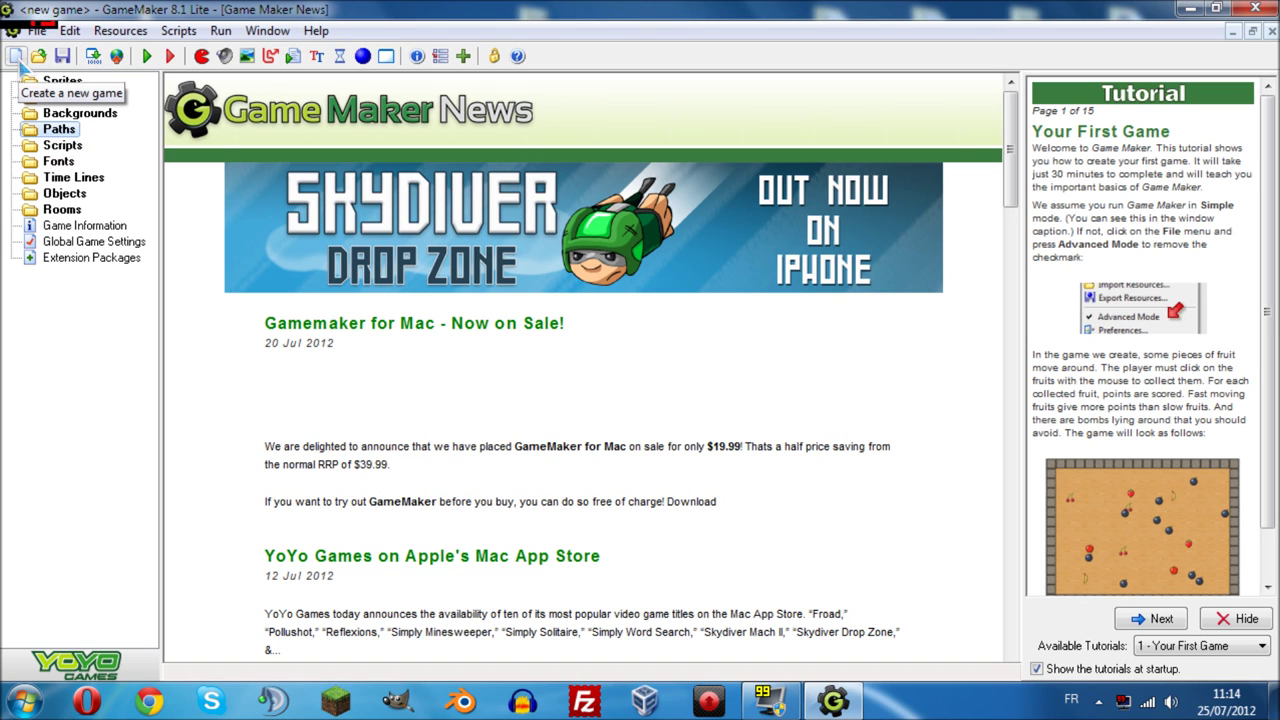
{"action": "left_click", "coordinate": [15, 56]}
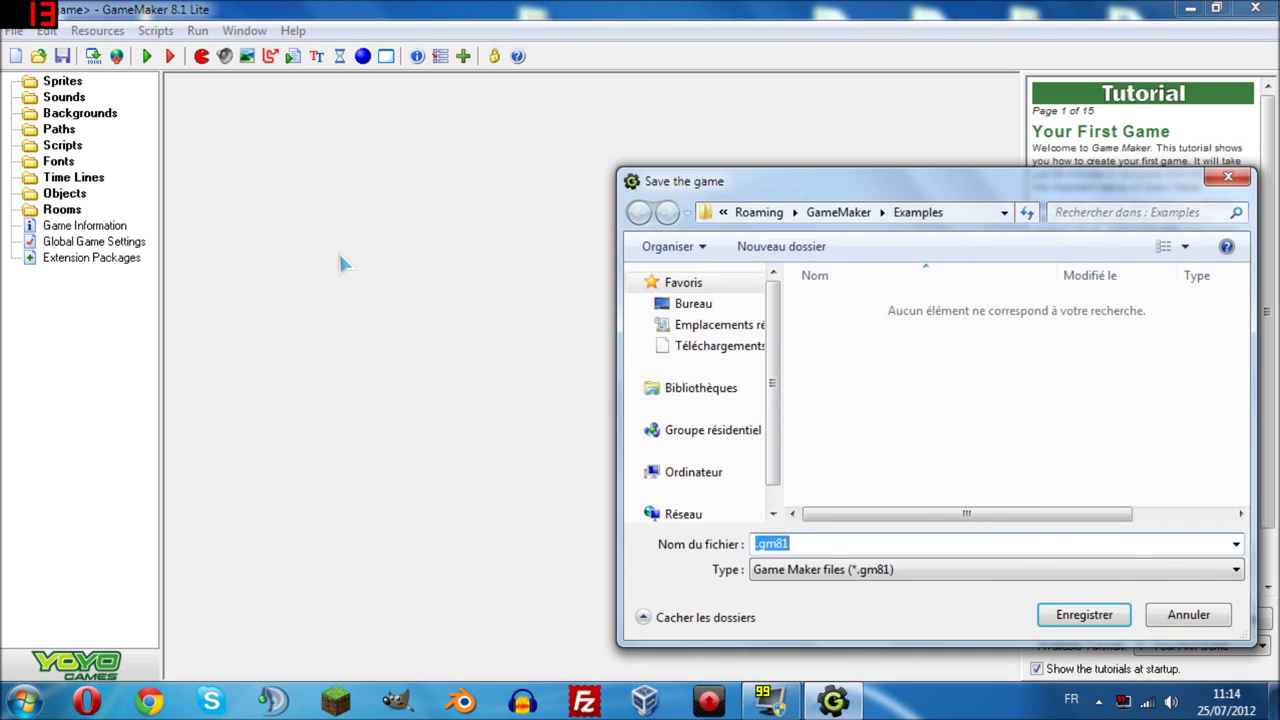
{"action": "left_click_drag", "start_coordinate": [894, 183], "coordinate": [593, 60]}
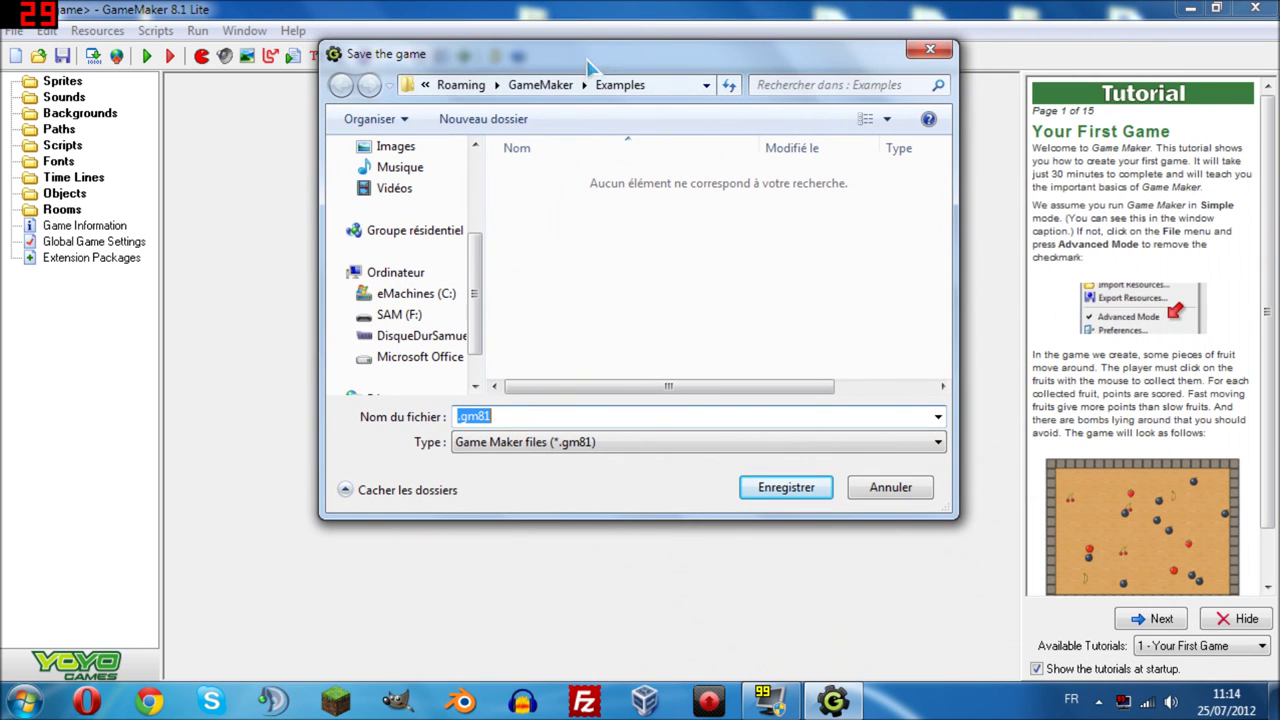
{"action": "scroll", "coordinate": [395, 185], "scroll_direction": "up", "scroll_amount": 3}
{"action": "left_click", "coordinate": [395, 180]}
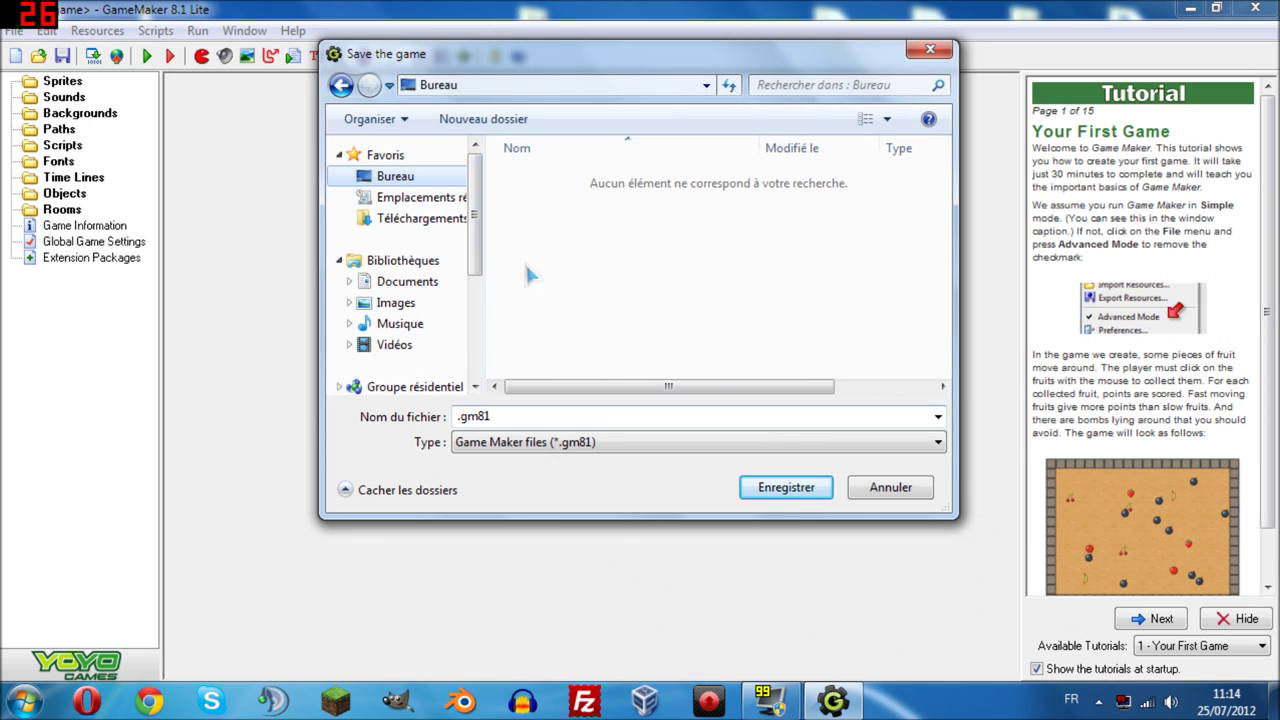
{"action": "left_click_drag", "start_coordinate": [946, 184], "coordinate": [930, 355]}
{"action": "scroll", "coordinate": [600, 255], "scroll_direction": "up", "scroll_amount": 3}
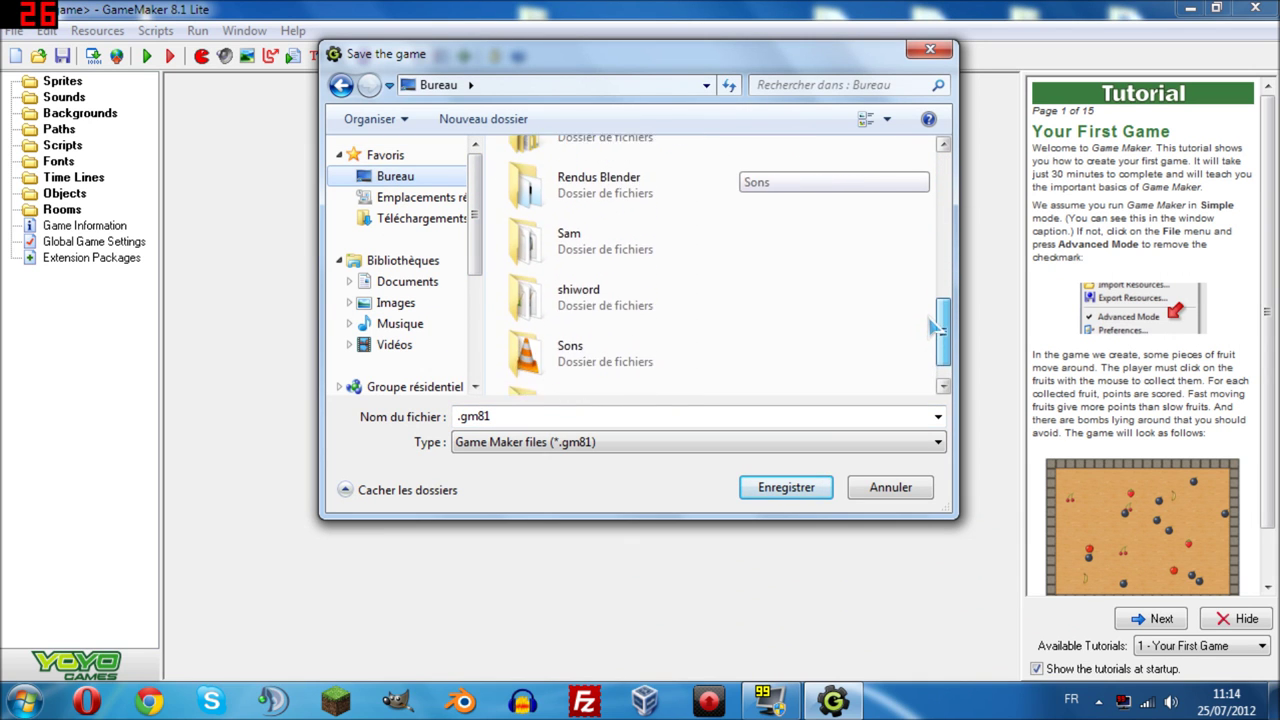
{"action": "double_click", "coordinate": [599, 248]}
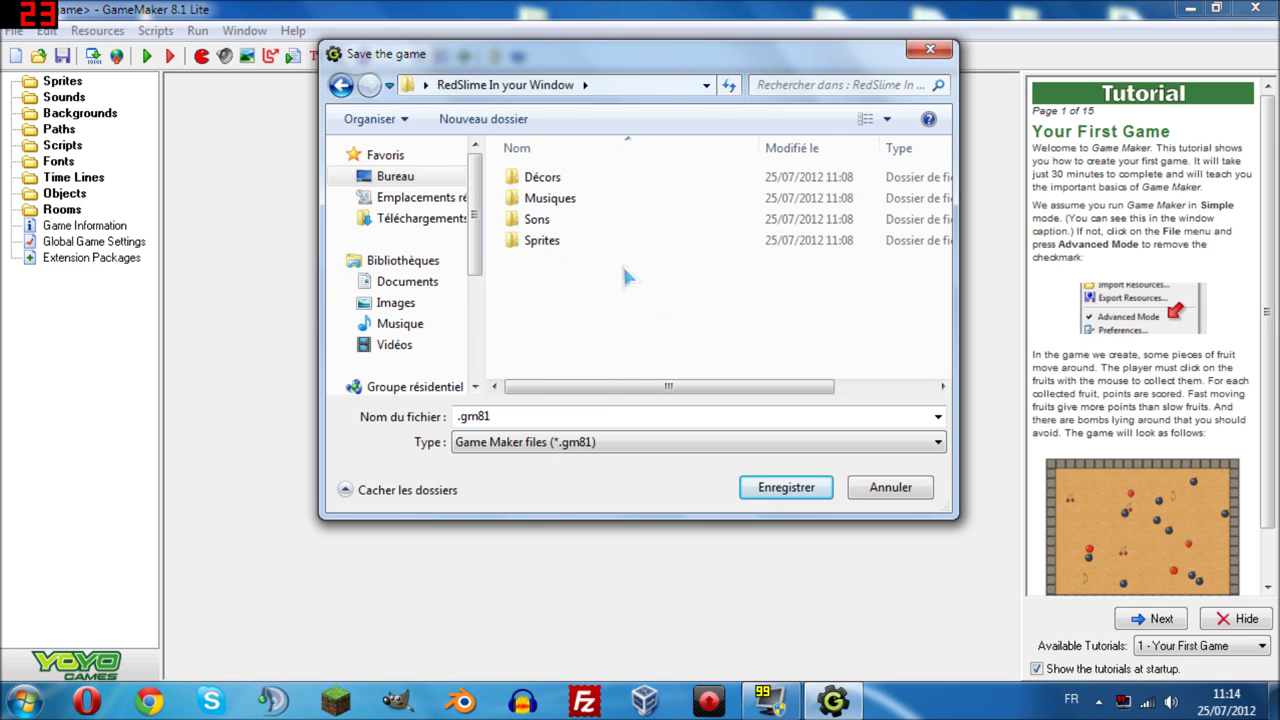
Name the game file "jeu" and save it in the Game Maker (*.gm81) format.
{"action": "left_click", "coordinate": [520, 442]}
{"action": "left_click", "coordinate": [522, 463]}
{"action": "double_click", "coordinate": [506, 408]}
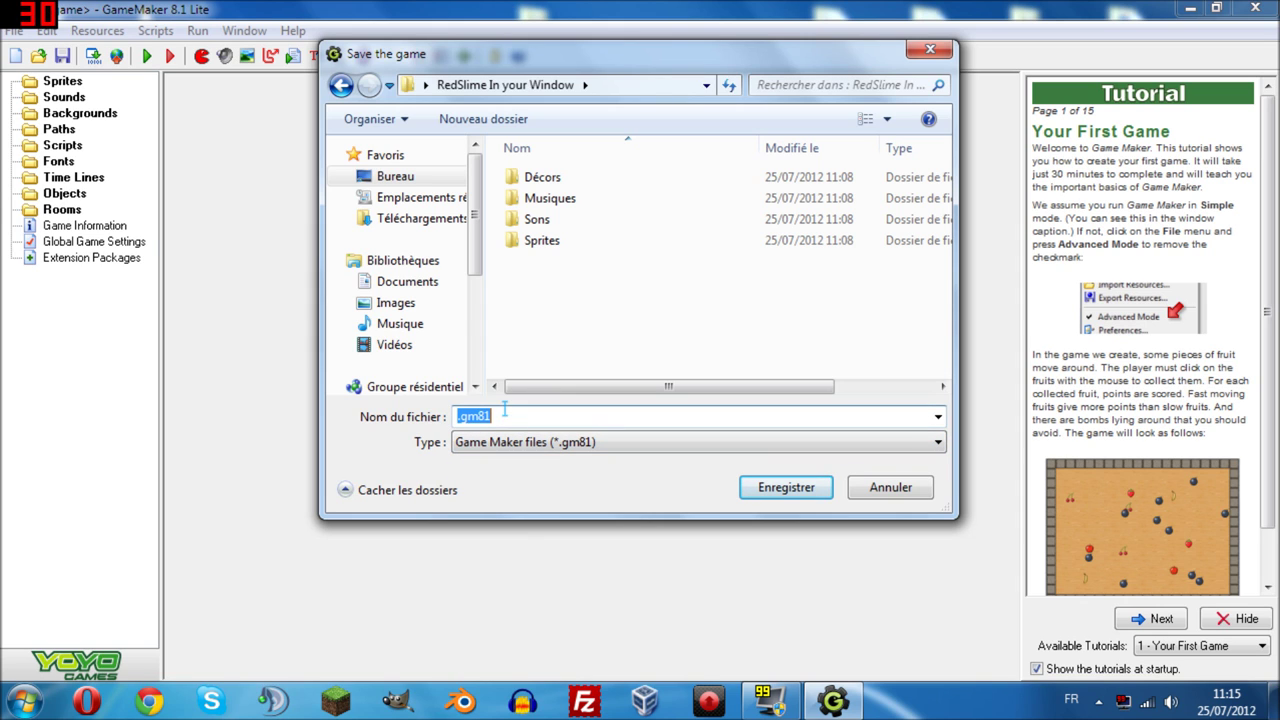
{"action": "type", "text": "jeu"}
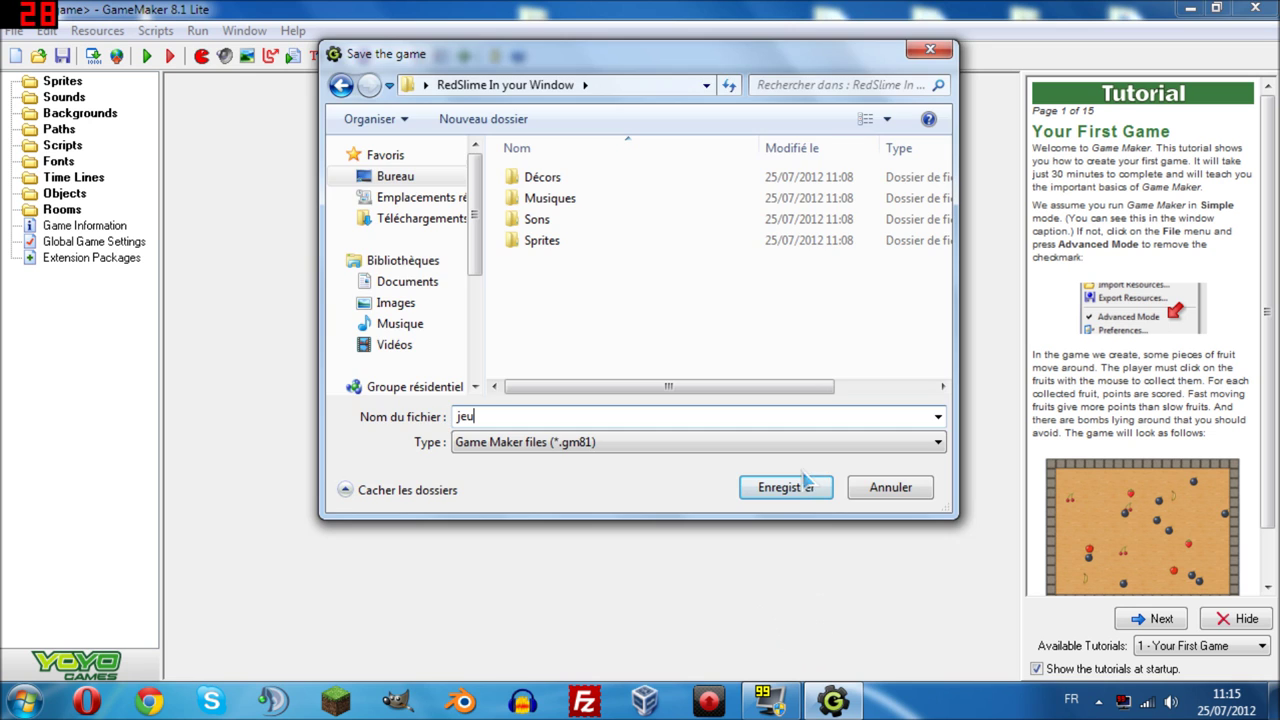
{"action": "left_click", "coordinate": [790, 487]}
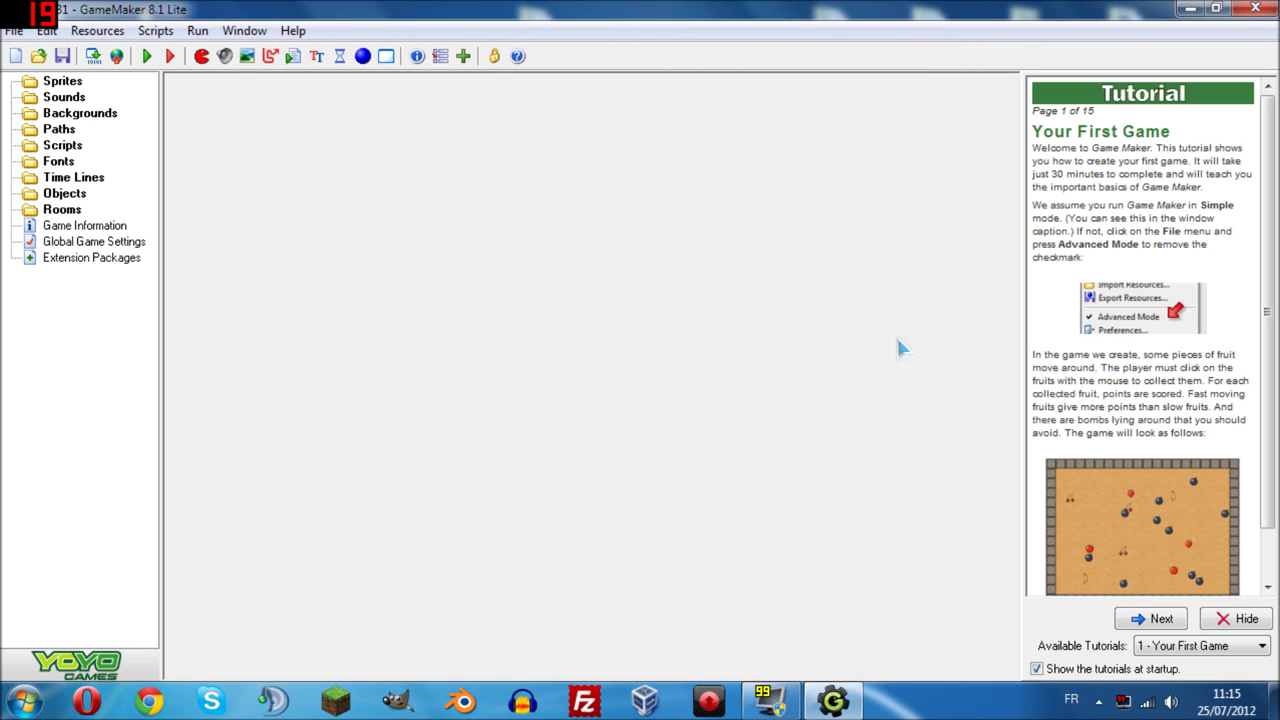
Check the "RedSlime In your Window" folder on the desktop for the saved game file and minimize the folder window.
{"action": "left_click", "coordinate": [1190, 10]}
{"action": "double_click", "coordinate": [540, 38]}
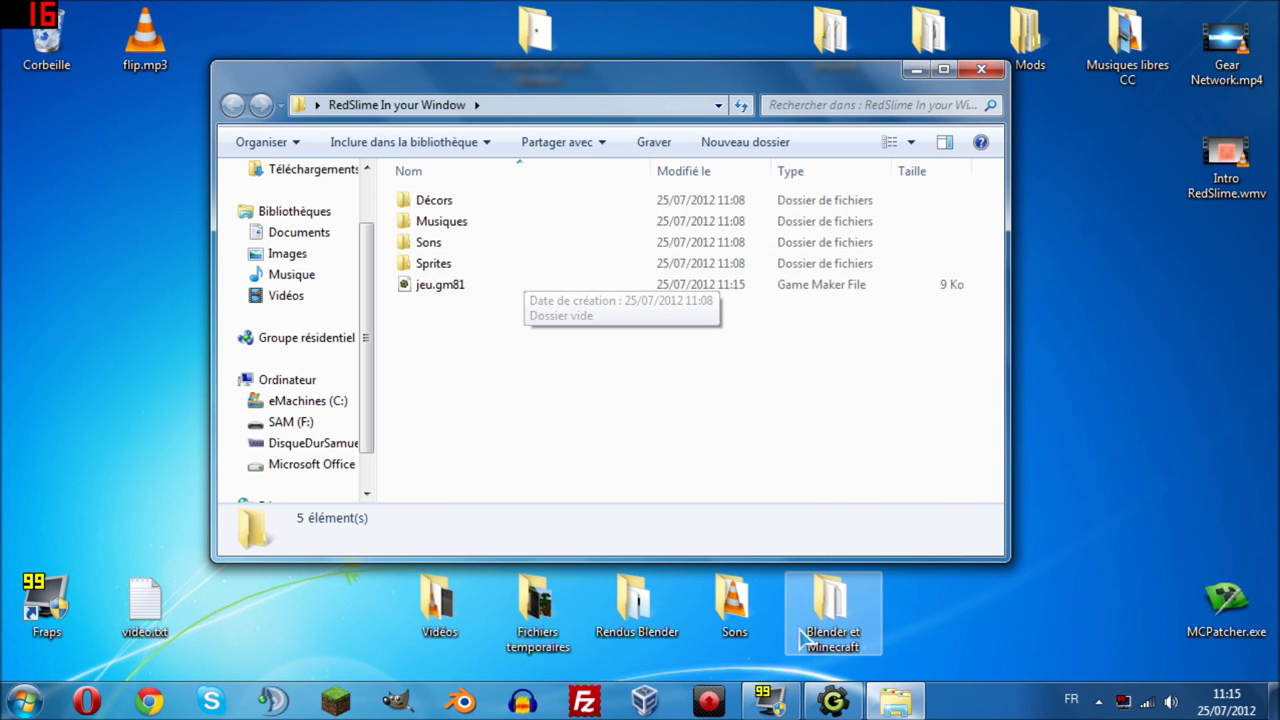
{"action": "left_click", "coordinate": [845, 700]}
{"action": "left_click", "coordinate": [845, 701]}
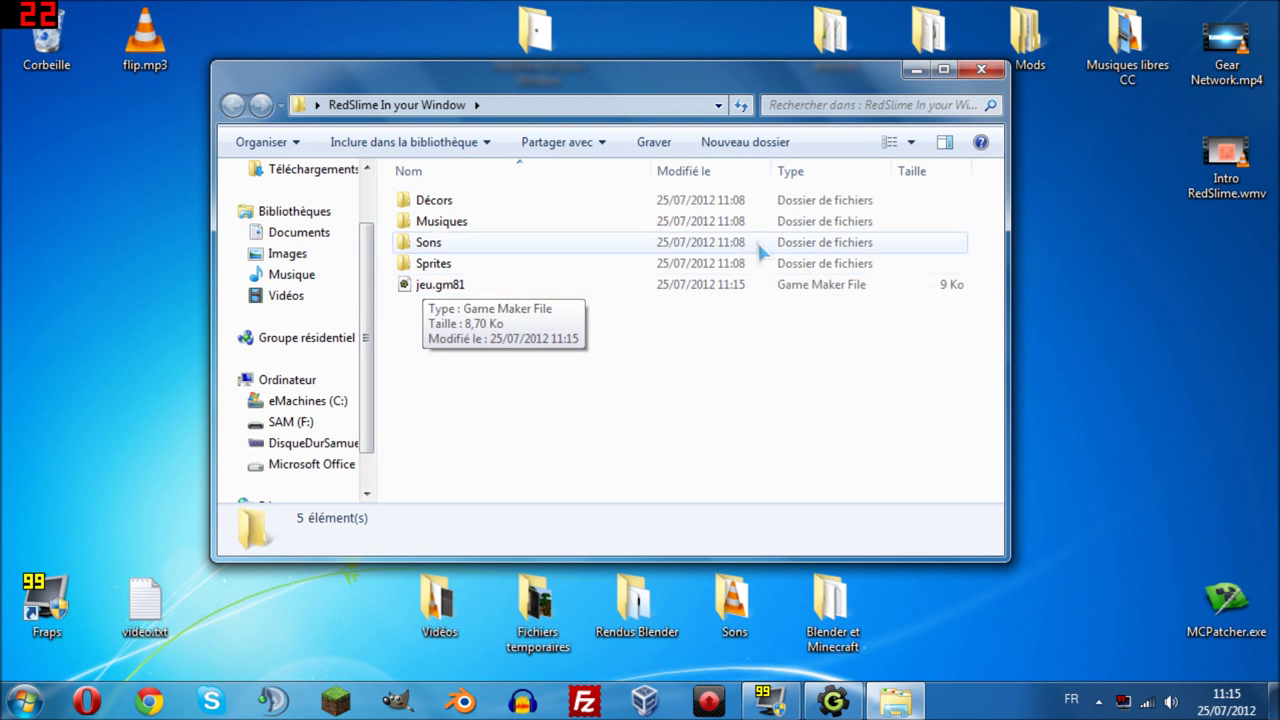
{"action": "left_click", "coordinate": [915, 69]}
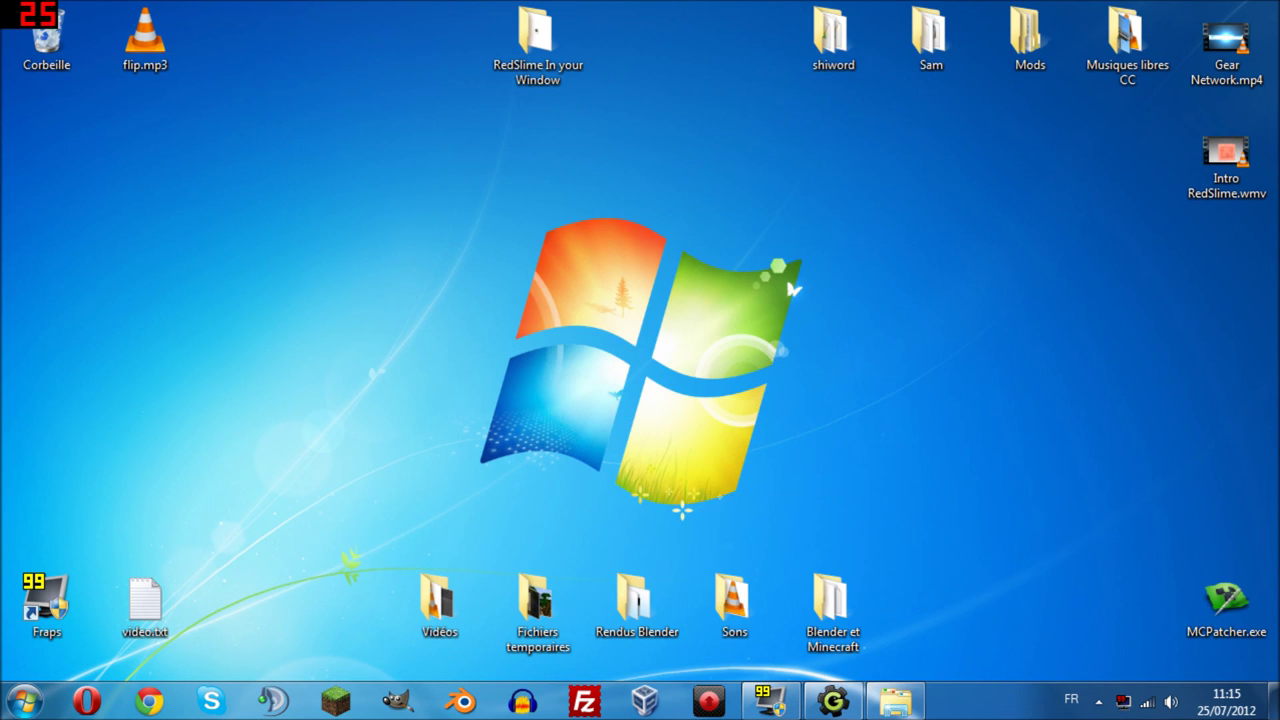
Return to GameMaker, view the Sprites resource category and minimize the program.
{"action": "left_click", "coordinate": [833, 700]}
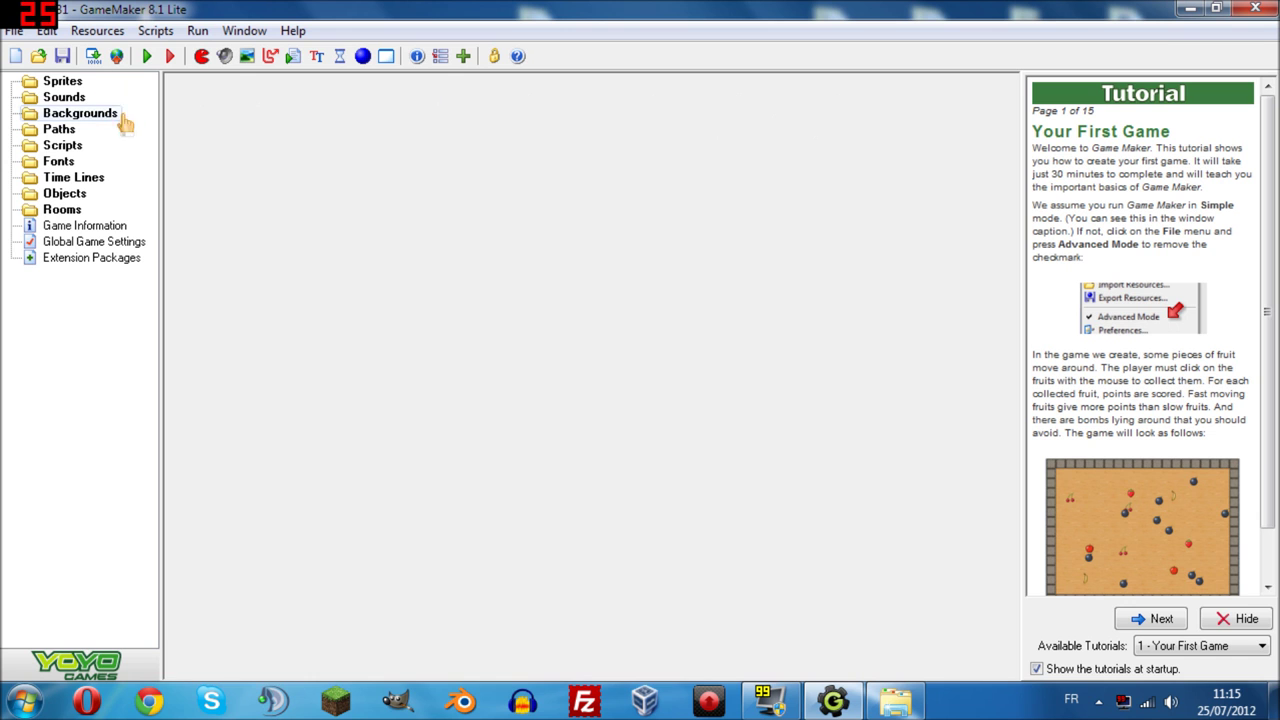
{"action": "left_click", "coordinate": [55, 84]}
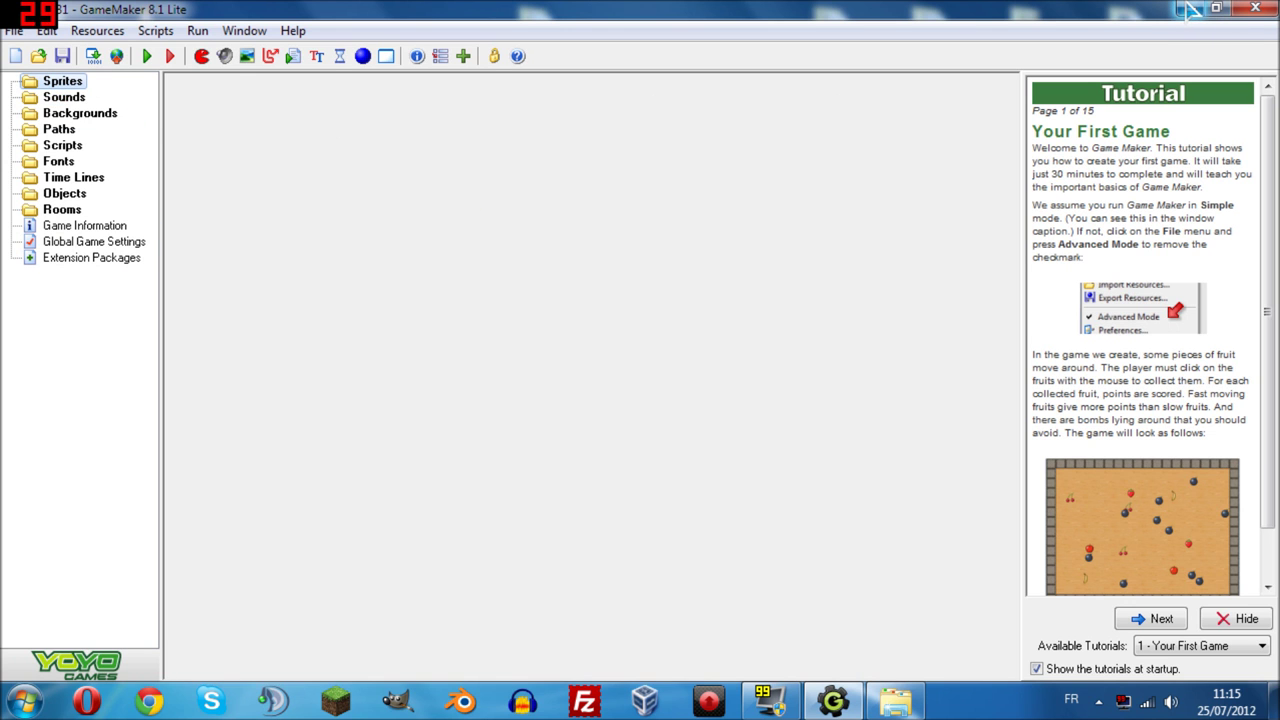
{"action": "left_click", "coordinate": [1190, 9]}
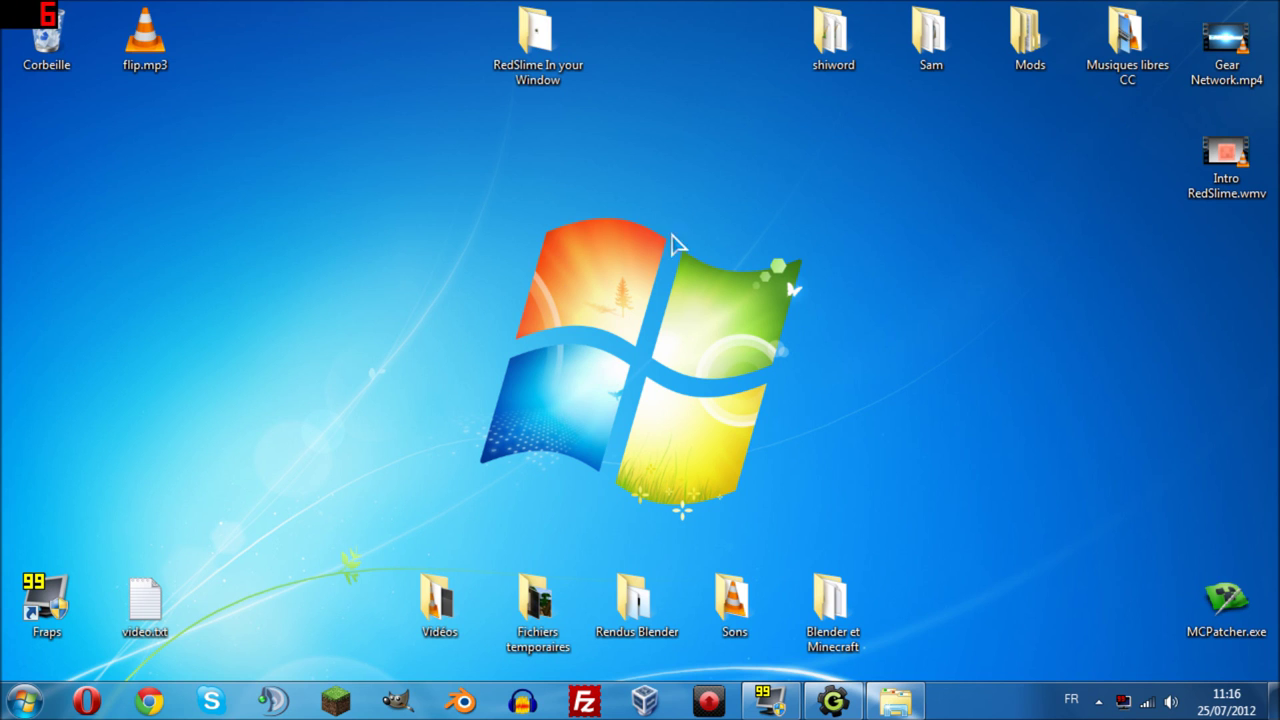
{"action": "key", "text": "r"}
{"action": "left_click", "coordinate": [1035, 375]}
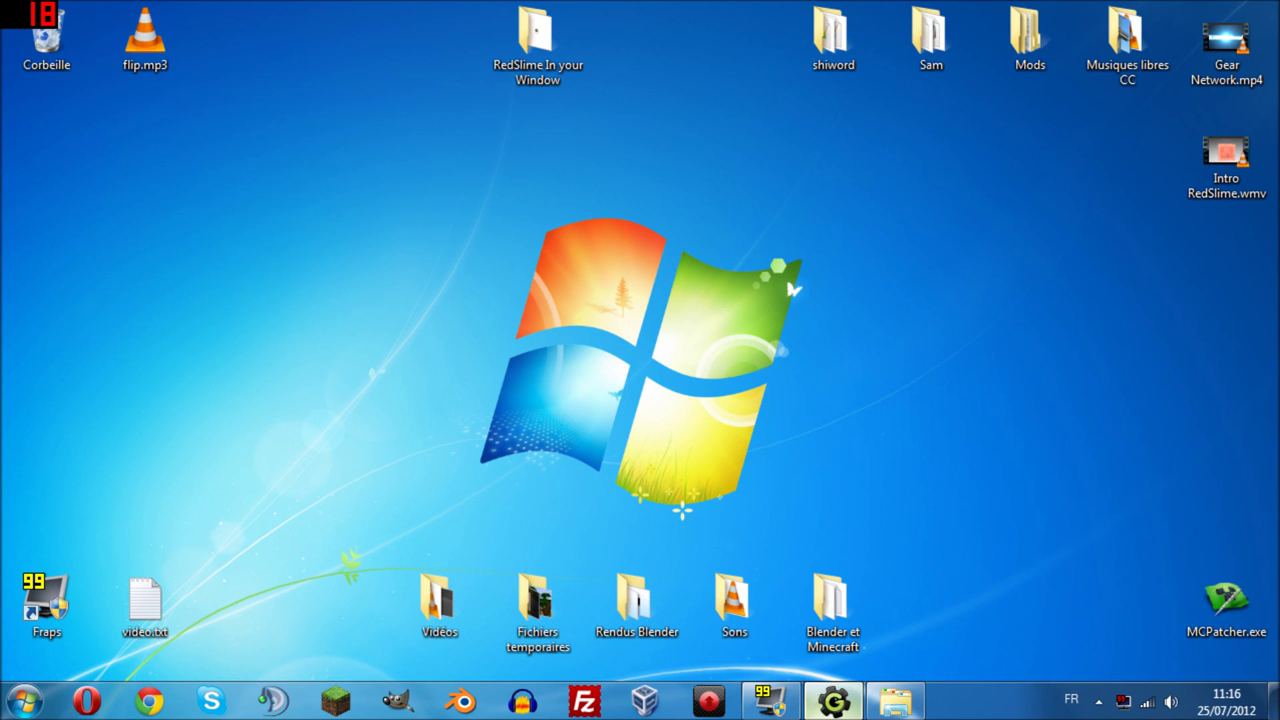
{"action": "left_click", "coordinate": [833, 700]}
{"action": "left_click", "coordinate": [845, 702]}
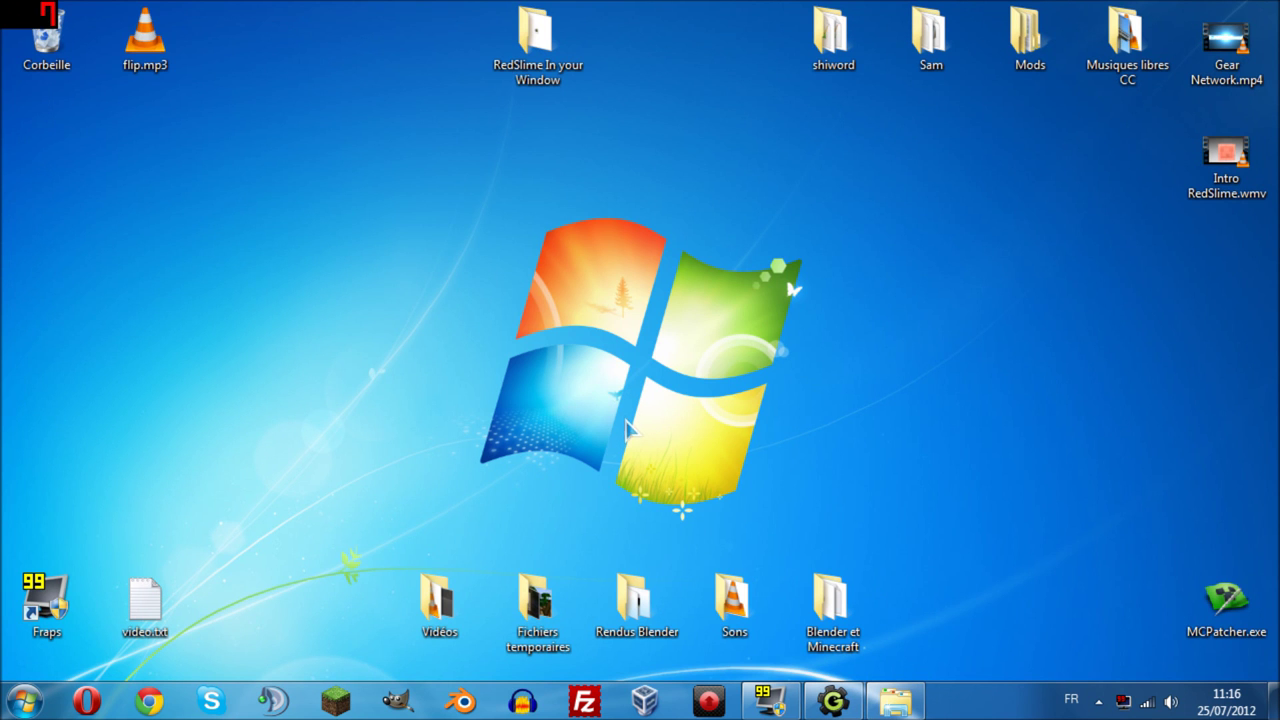
{"action": "left_click", "coordinate": [838, 704]}
{"action": "left_click", "coordinate": [833, 702]}
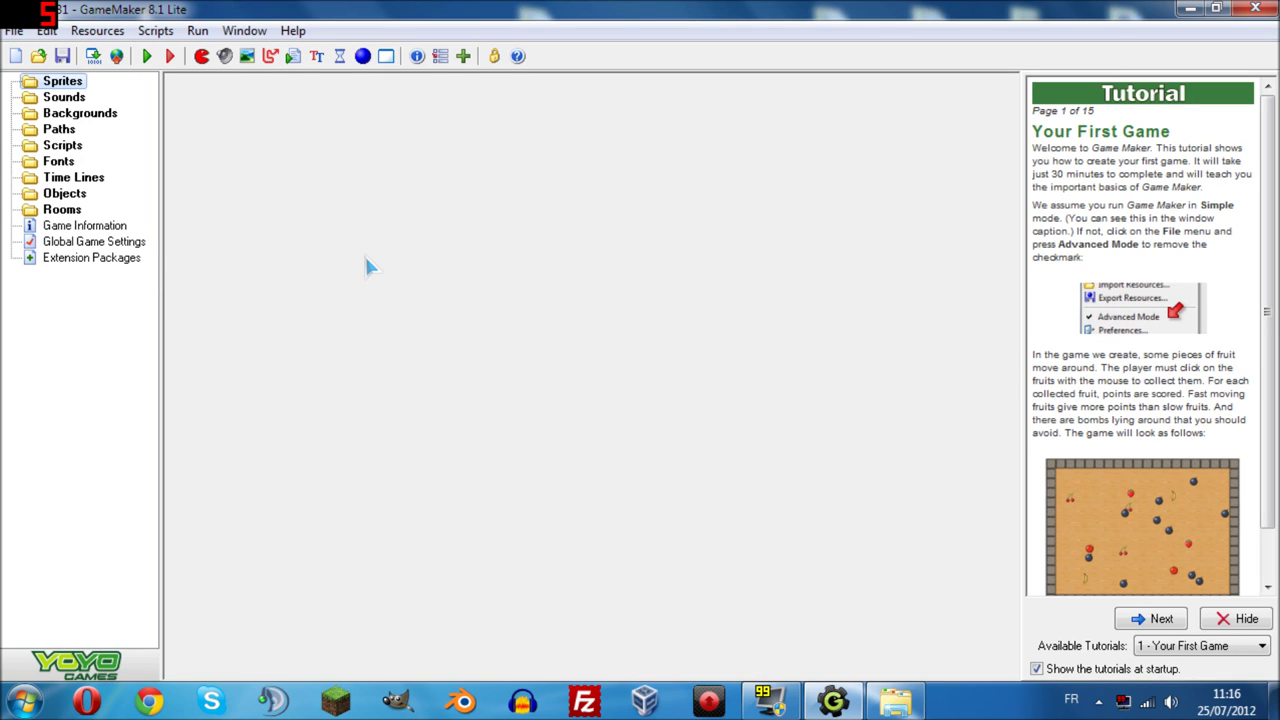
{"action": "left_click", "coordinate": [1212, 9]}
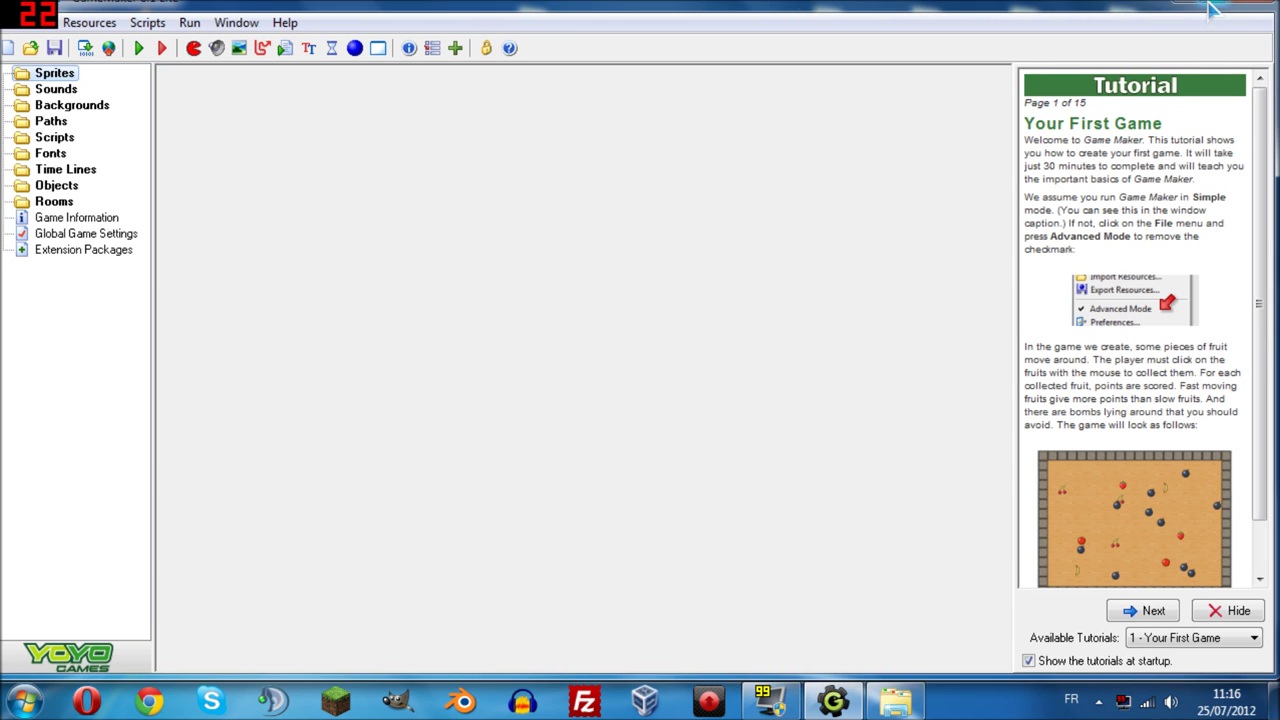
{"action": "left_click", "coordinate": [1212, 9]}
{"action": "left_click", "coordinate": [1185, 16]}
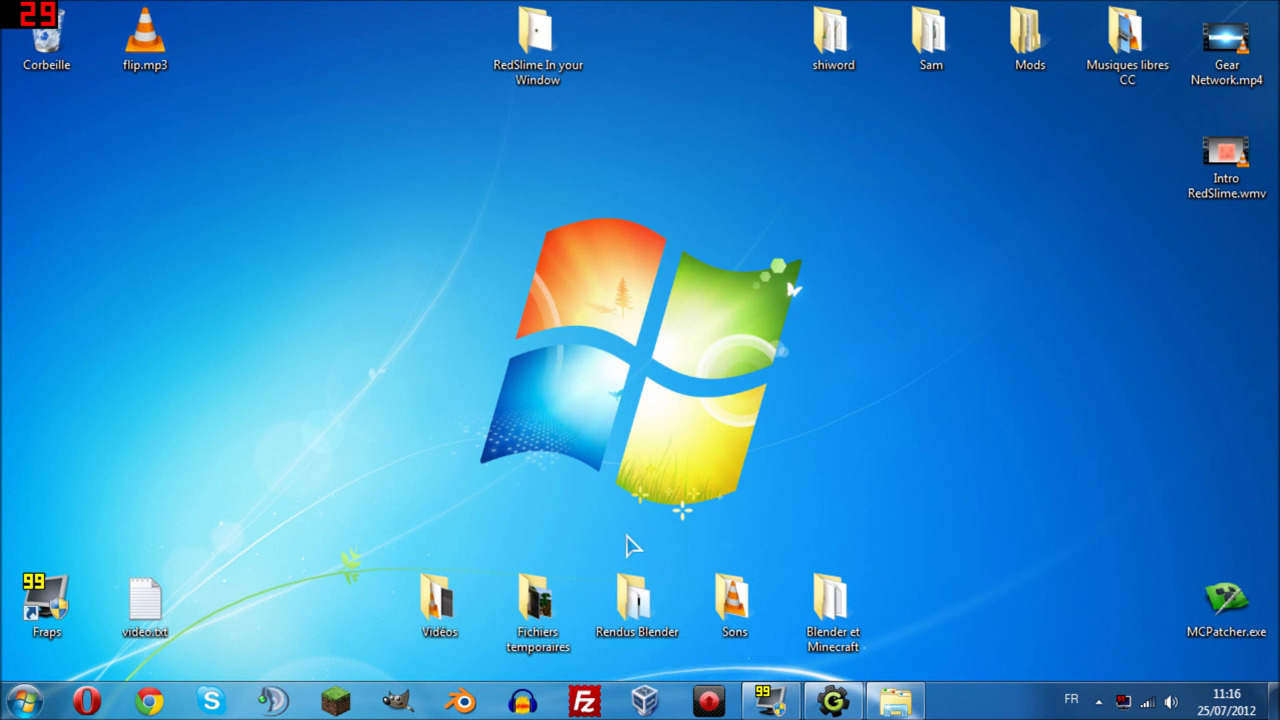
Switch to Blender and start appending from a library, browsing to the desktop folder "Blender et Minecraft".
{"action": "left_click", "coordinate": [470, 700]}
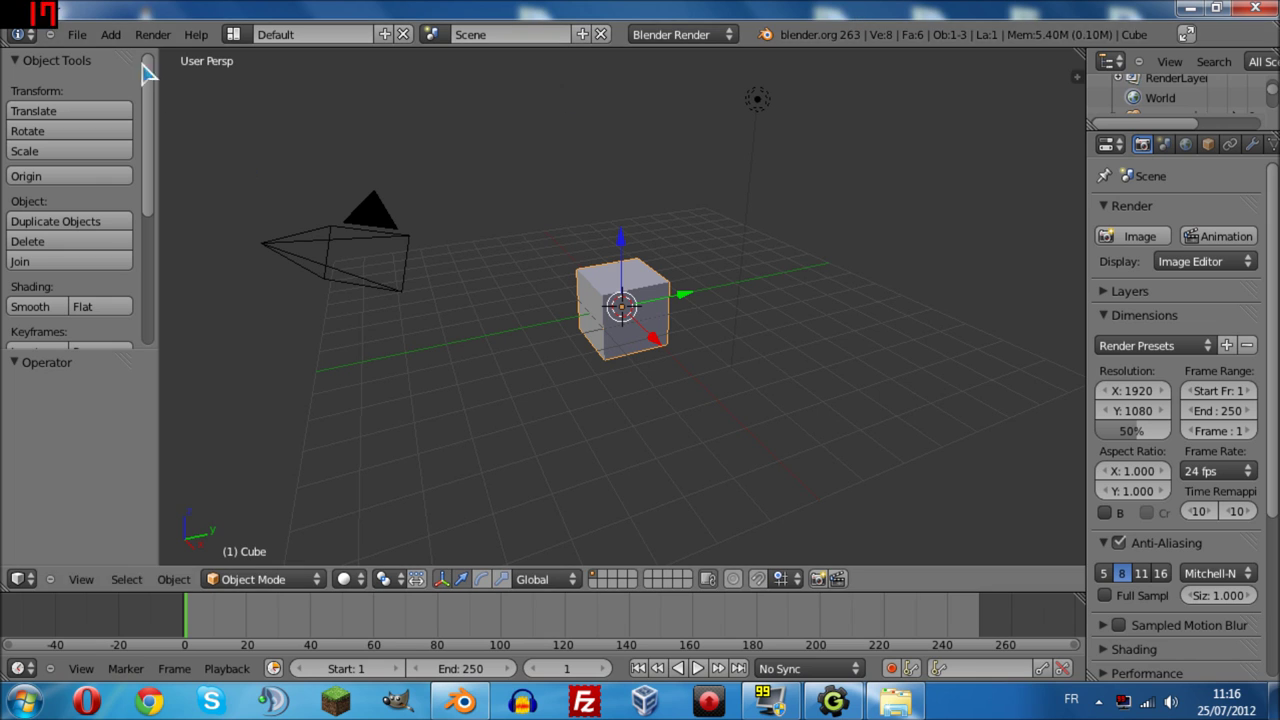
{"action": "left_click", "coordinate": [78, 36]}
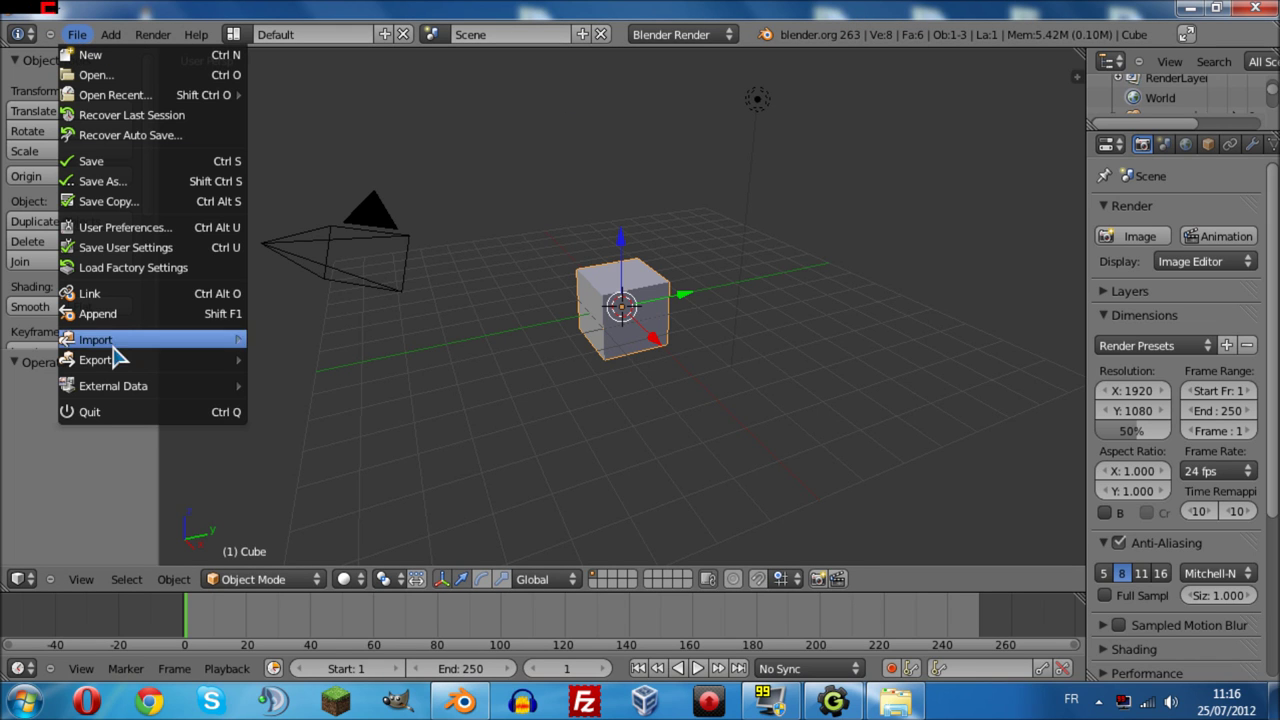
{"action": "left_click", "coordinate": [110, 314]}
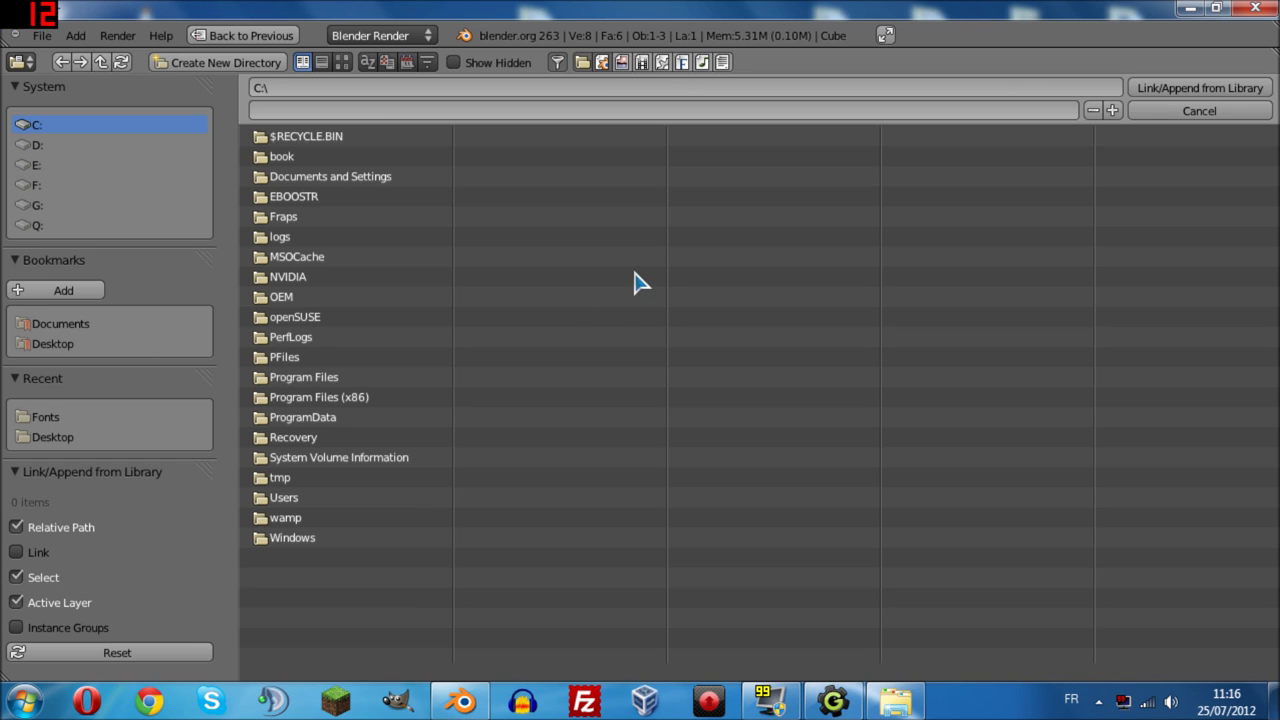
{"action": "left_click", "coordinate": [83, 344]}
{"action": "left_click", "coordinate": [340, 158]}
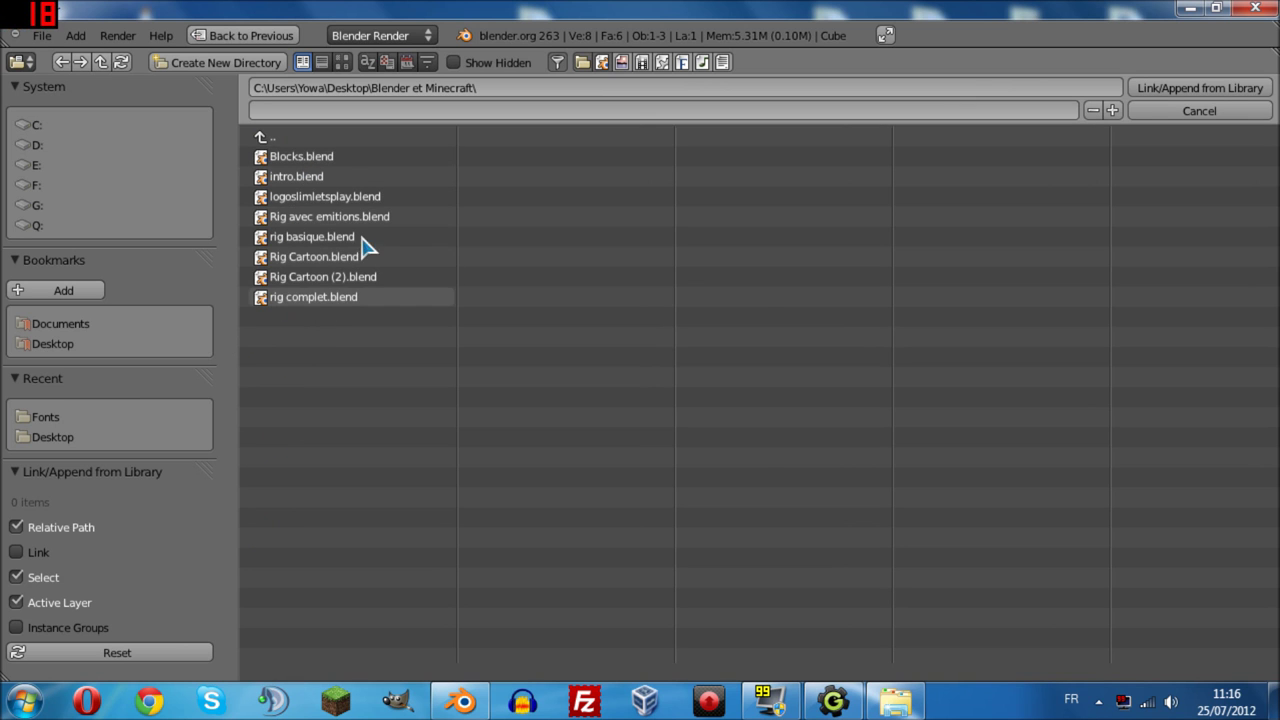
Look through the Object list of Blocks.blend and return to the "Blender et Minecraft" folder.
{"action": "left_click", "coordinate": [343, 160]}
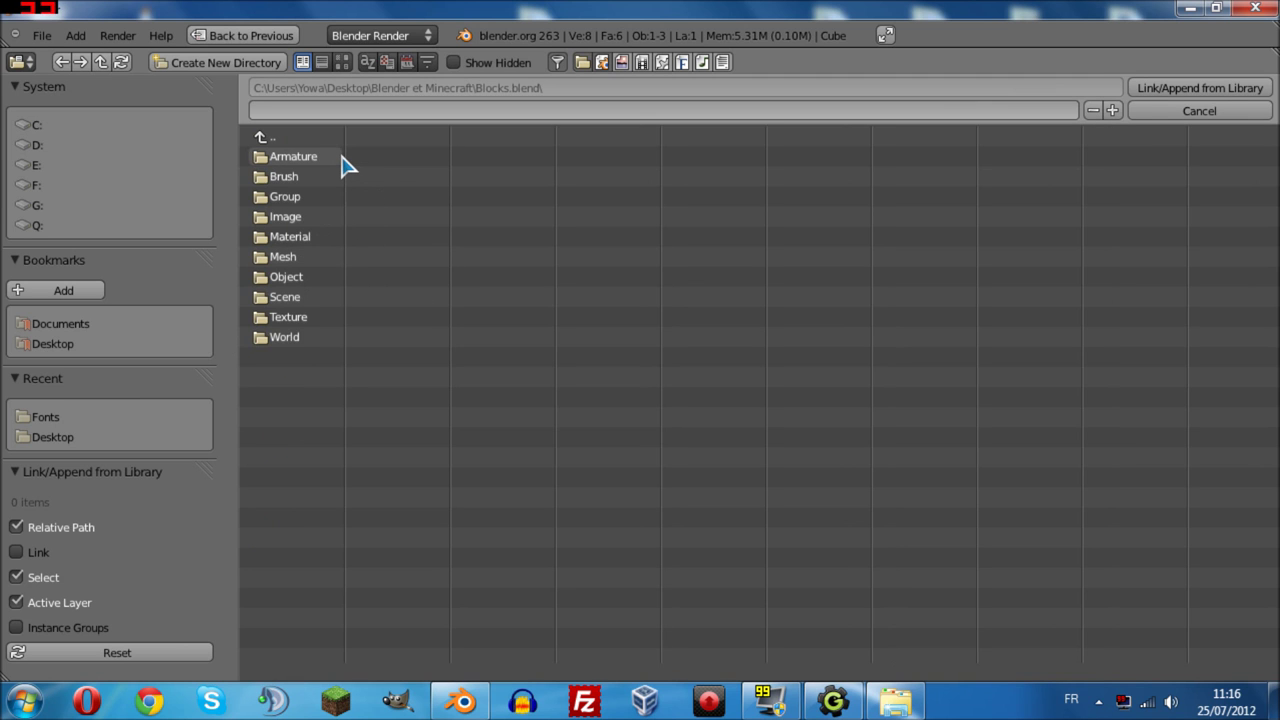
{"action": "left_click", "coordinate": [289, 280]}
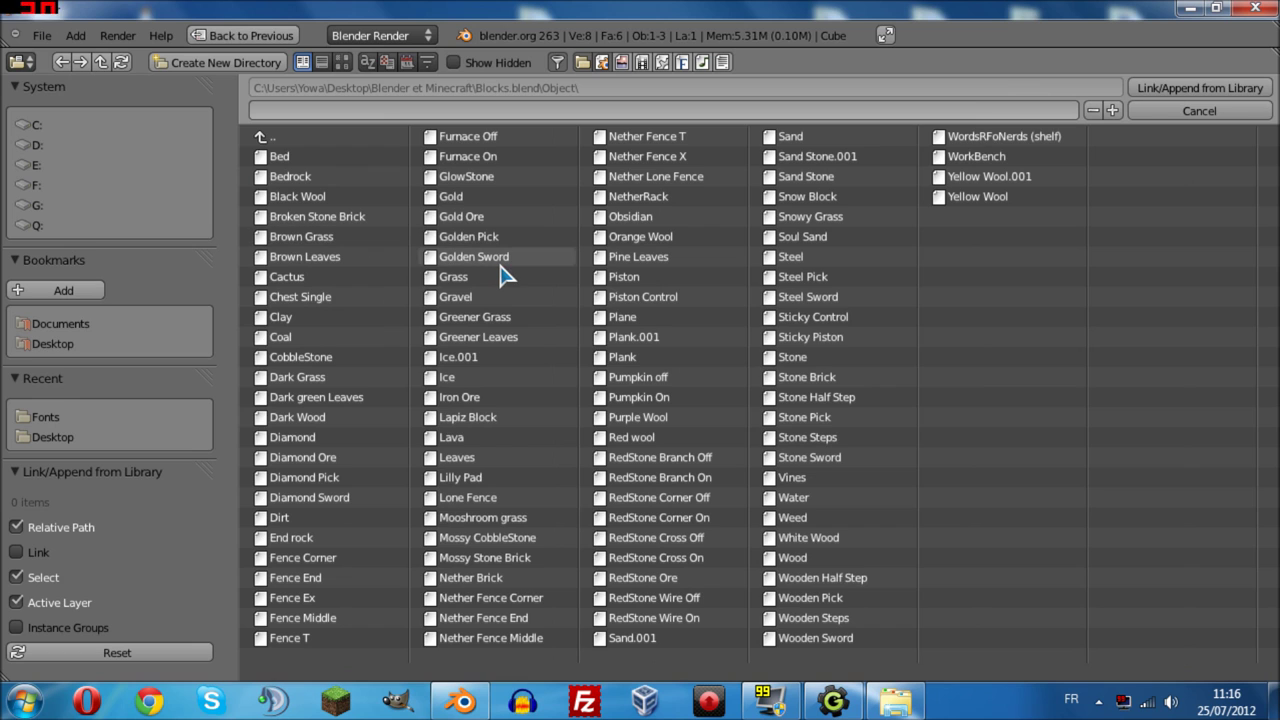
{"action": "left_click", "coordinate": [272, 142]}
{"action": "left_click", "coordinate": [262, 136]}
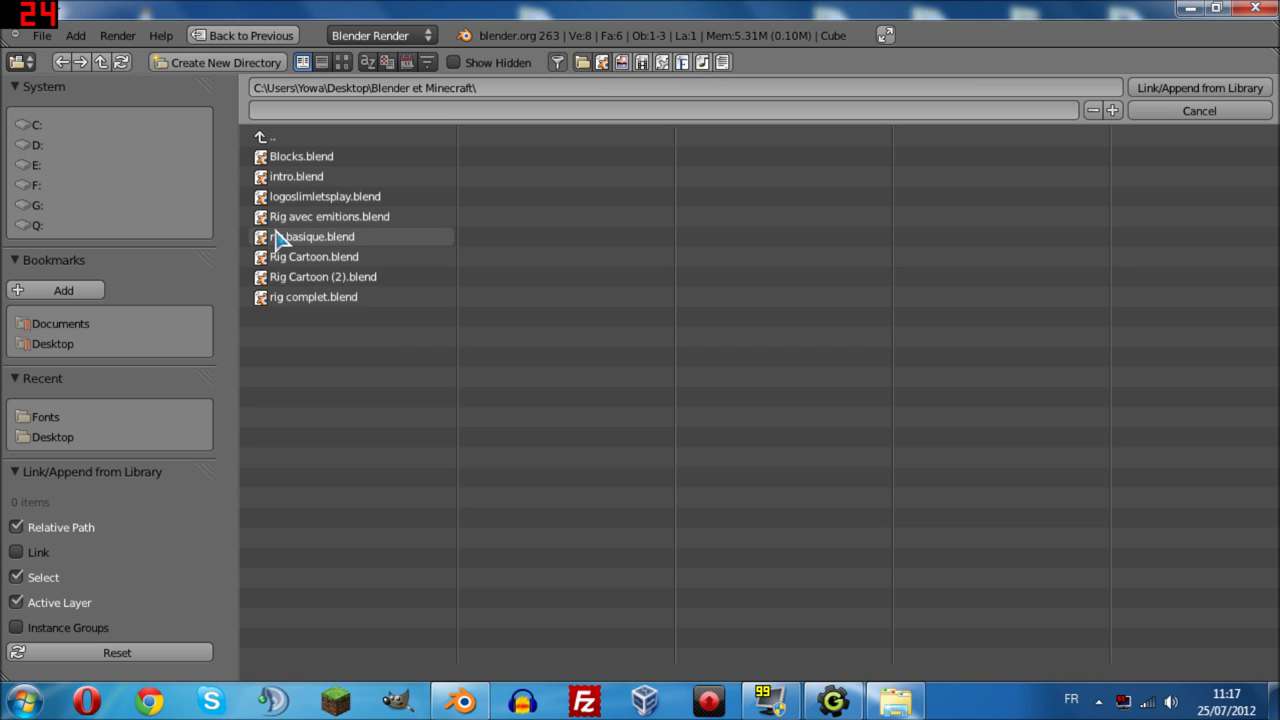
{"action": "left_click_drag", "start_coordinate": [275, 222], "coordinate": [555, 242]}
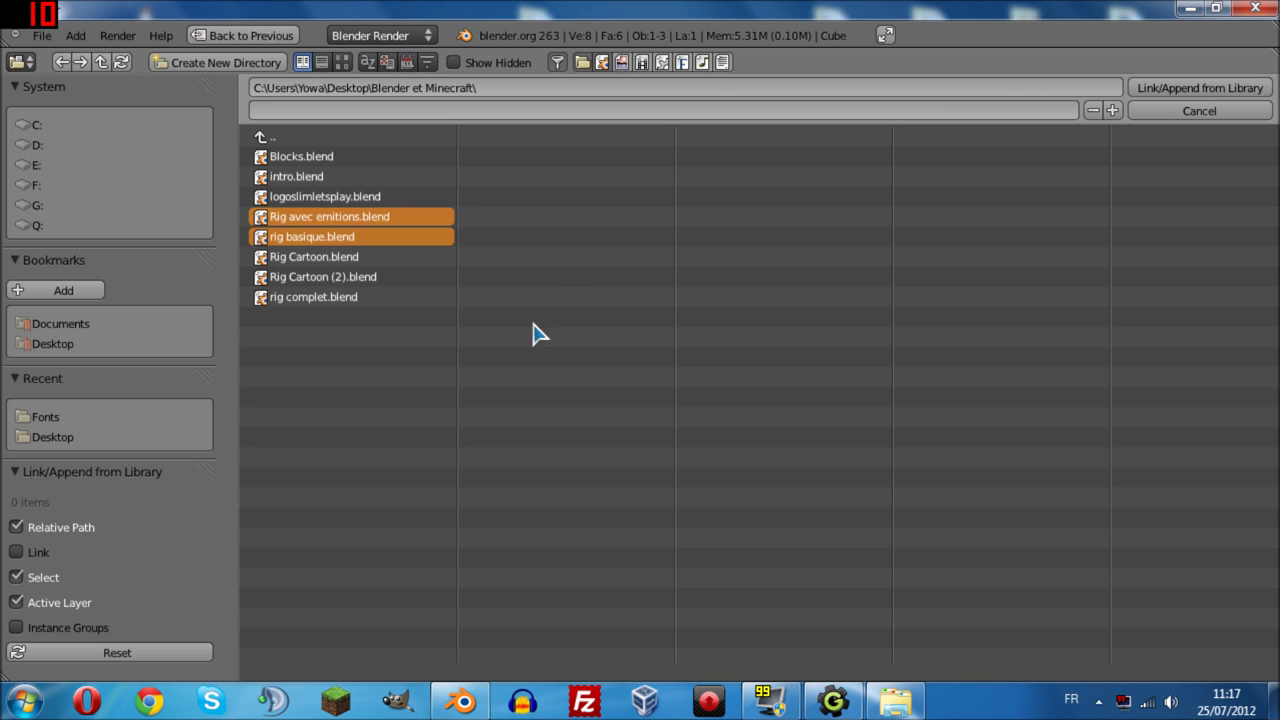
{"action": "left_click", "coordinate": [343, 323]}
Append the object Cube.233 from rig complet.blend into the scene.
{"action": "double_click", "coordinate": [326, 298]}
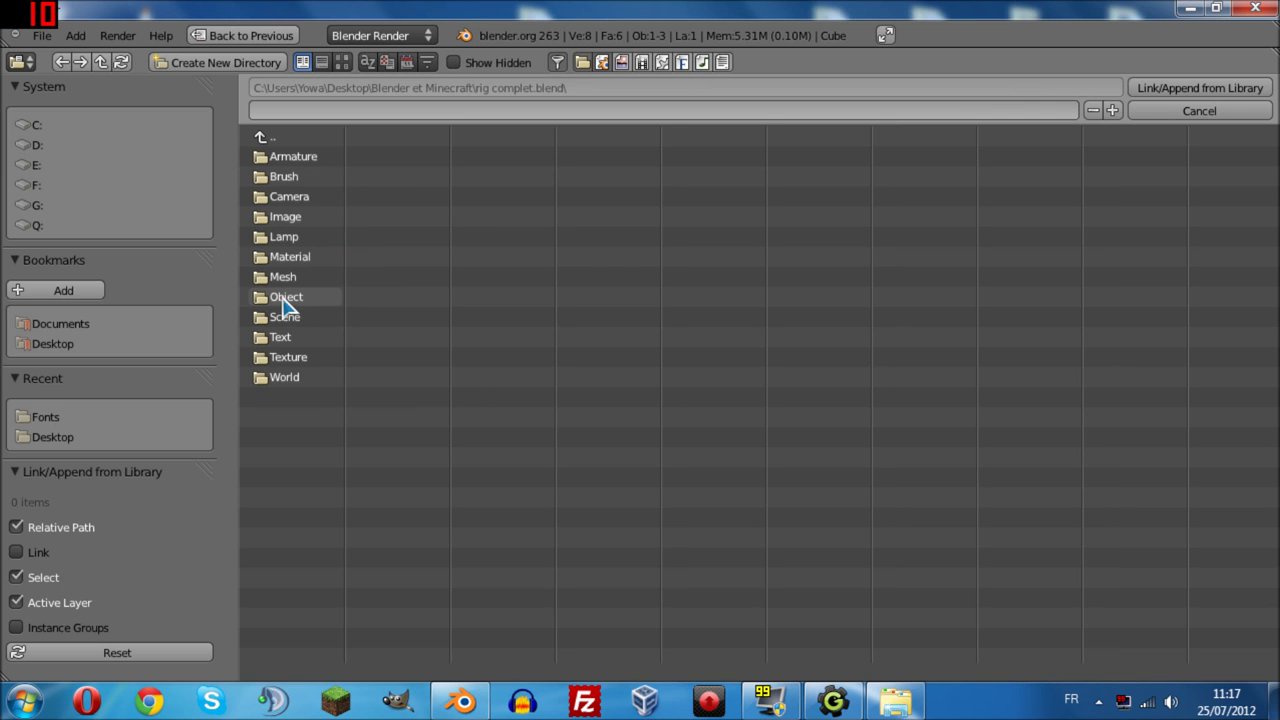
{"action": "left_click", "coordinate": [286, 298]}
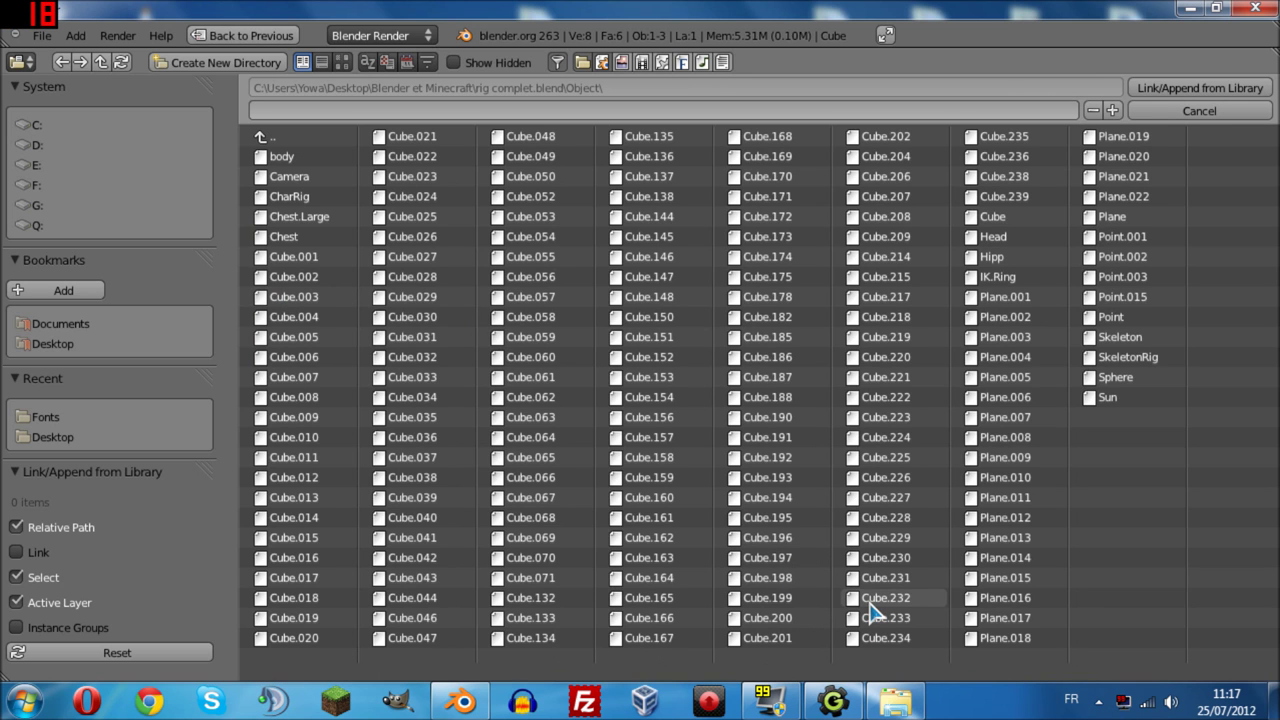
{"action": "left_click", "coordinate": [885, 618]}
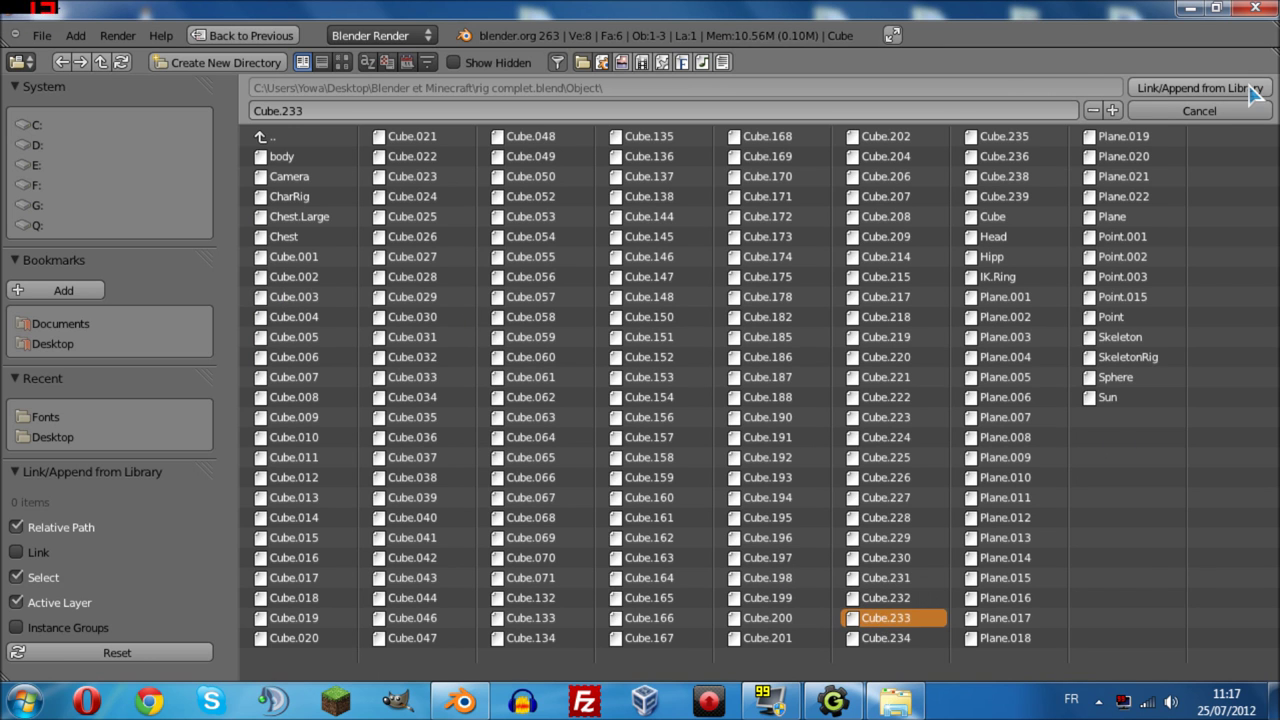
{"action": "left_click", "coordinate": [1199, 88]}
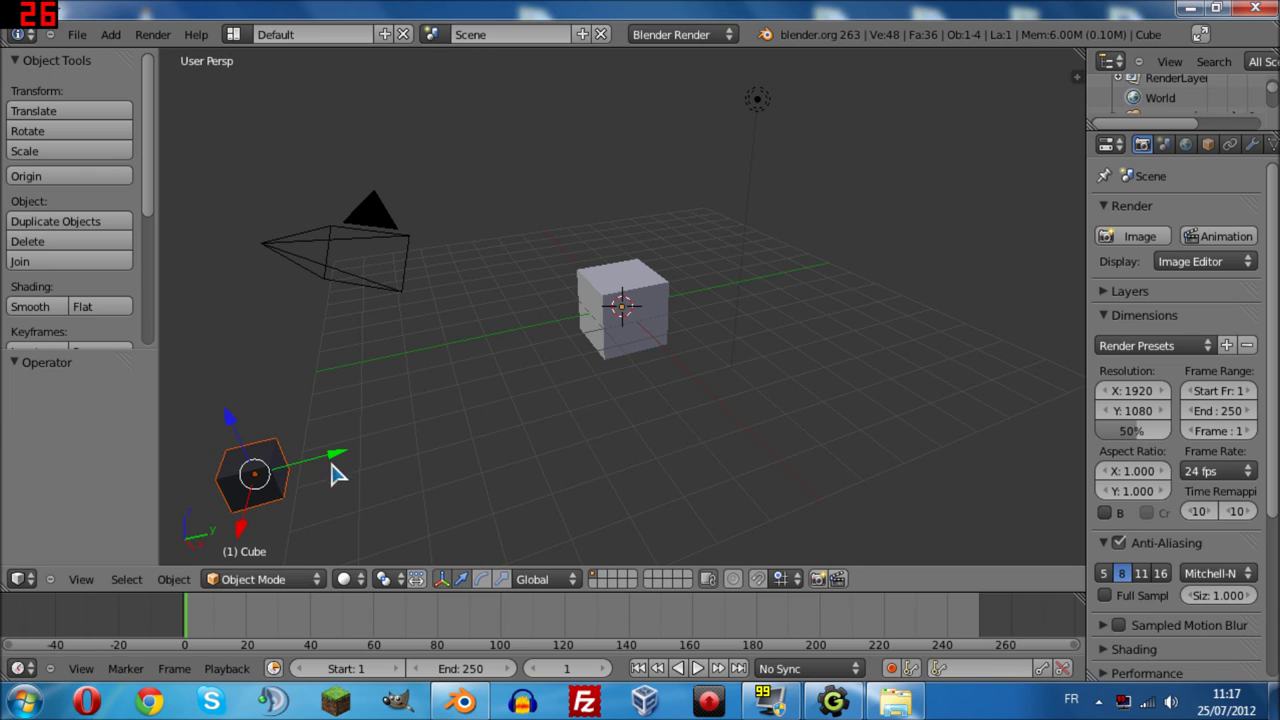
Move the appended small cube to the grid centre and shift the large default cube away toward the back of the scene.
{"action": "left_click_drag", "start_coordinate": [337, 475], "coordinate": [620, 375]}
{"action": "middle_click_drag", "start_coordinate": [443, 437], "coordinate": [607, 484]}
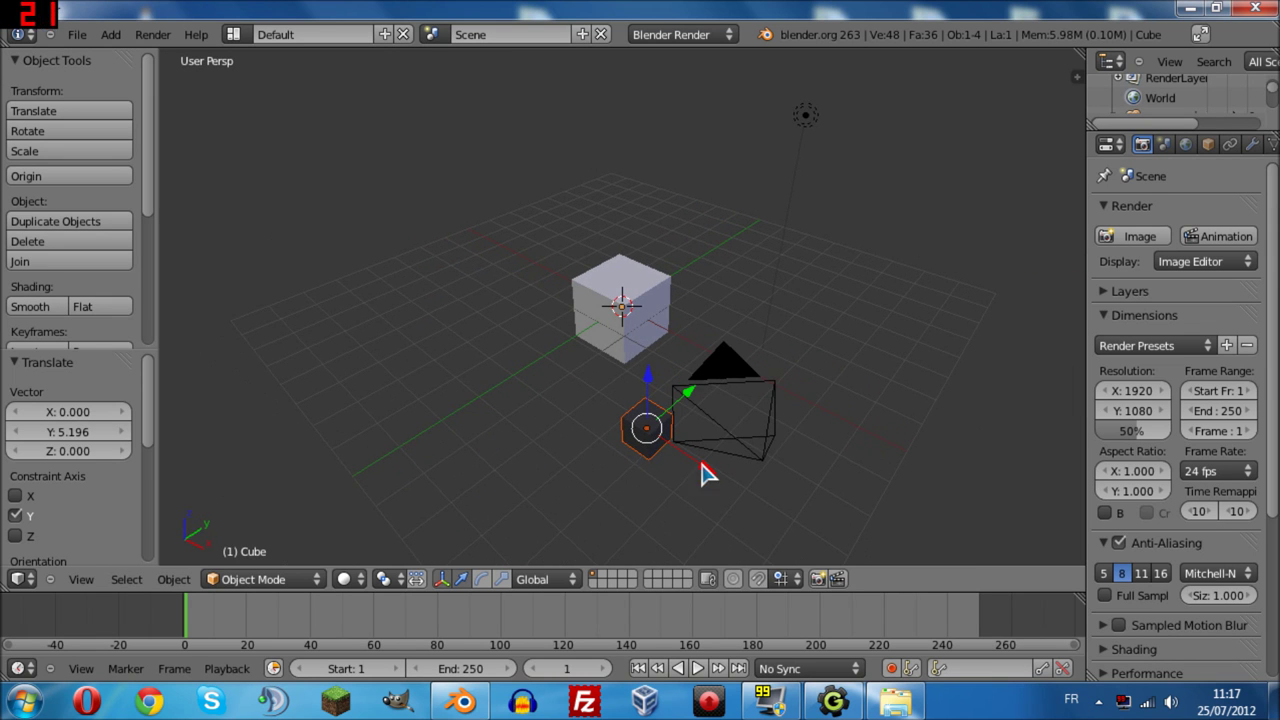
{"action": "left_click_drag", "start_coordinate": [703, 473], "coordinate": [607, 390]}
{"action": "left_click_drag", "start_coordinate": [568, 333], "coordinate": [561, 288]}
{"action": "left_click_drag", "start_coordinate": [619, 335], "coordinate": [667, 307]}
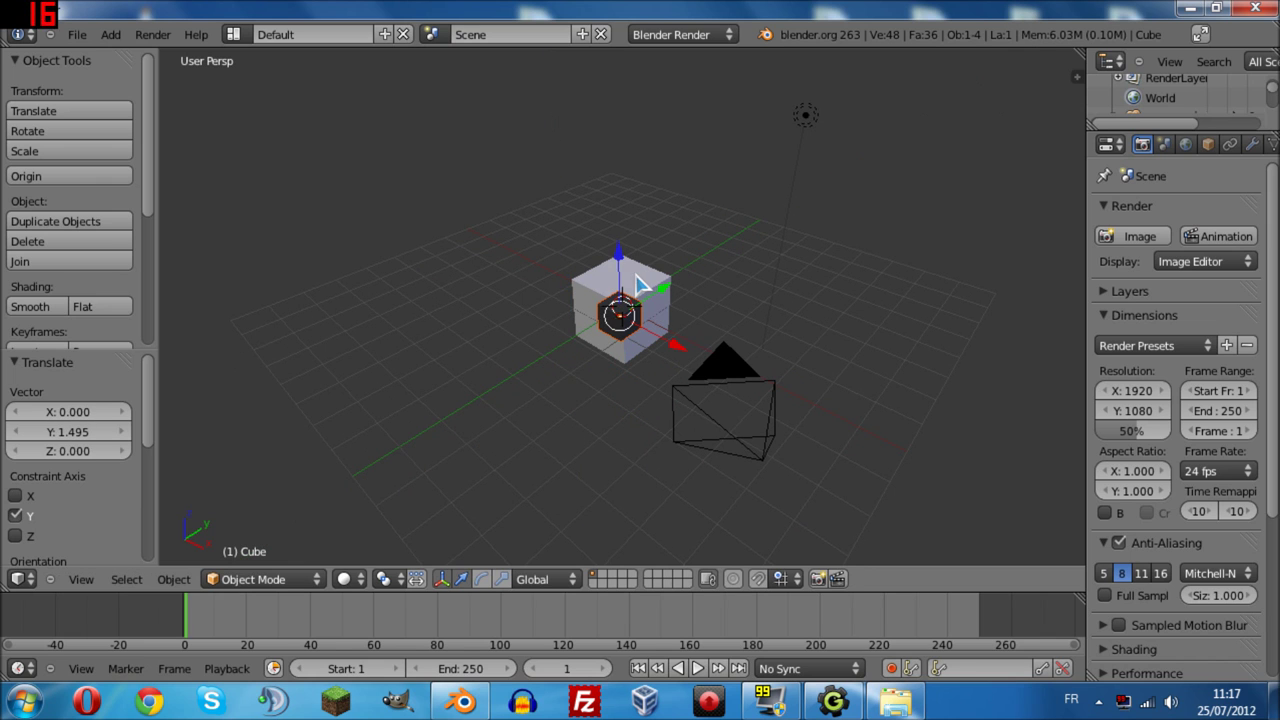
{"action": "right_click_drag", "start_coordinate": [597, 292], "coordinate": [410, 215]}
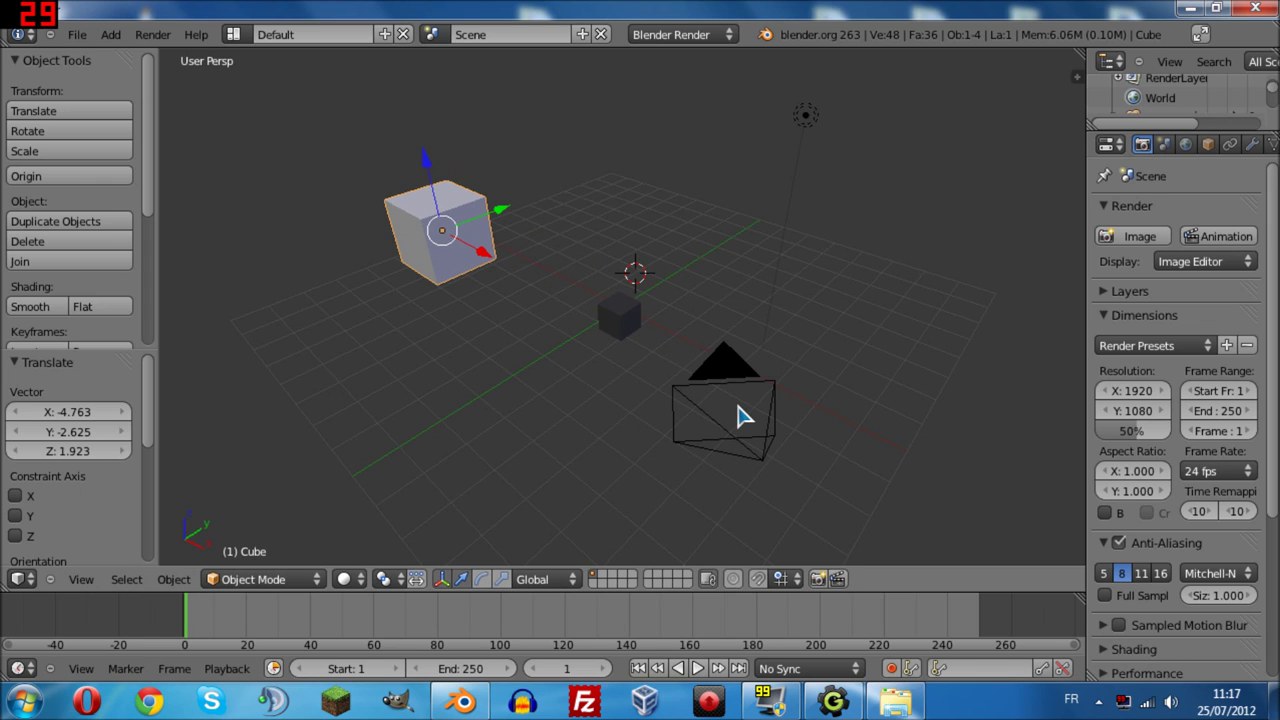
Render a still image of the scene from the camera view and return to the 3D View.
{"action": "key", "text": "KP_0"}
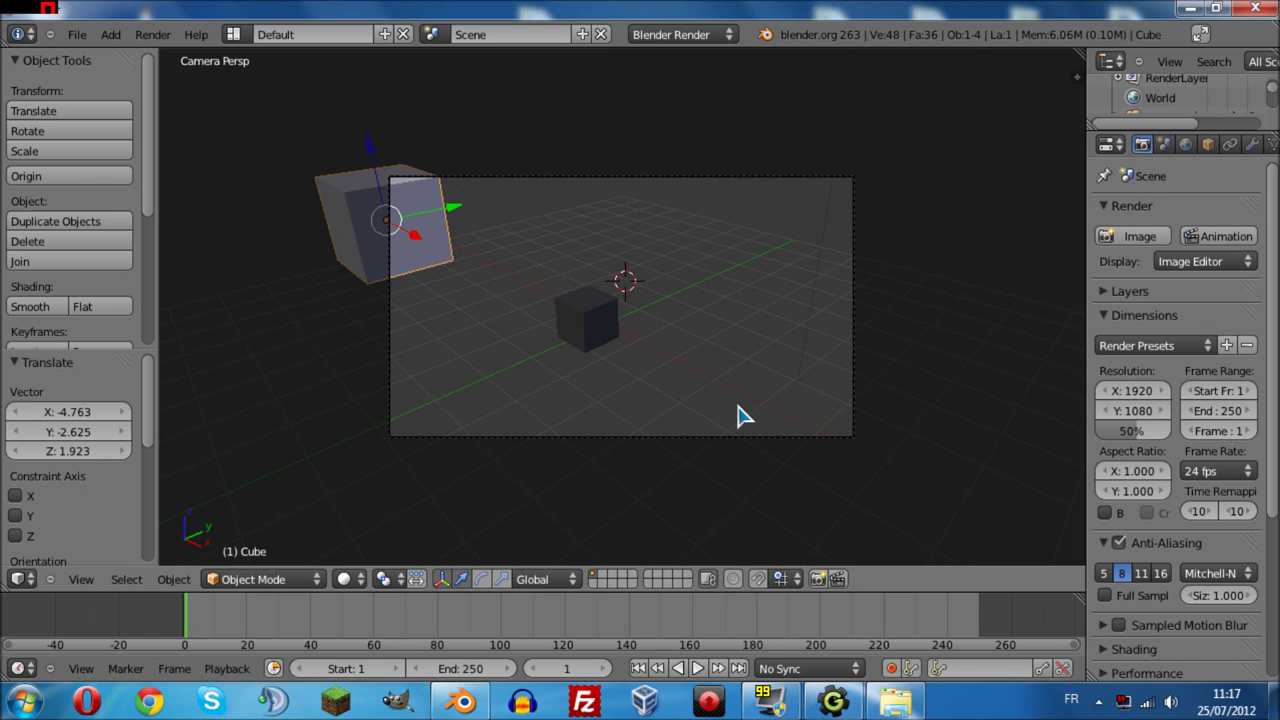
{"action": "left_click", "coordinate": [1135, 237]}
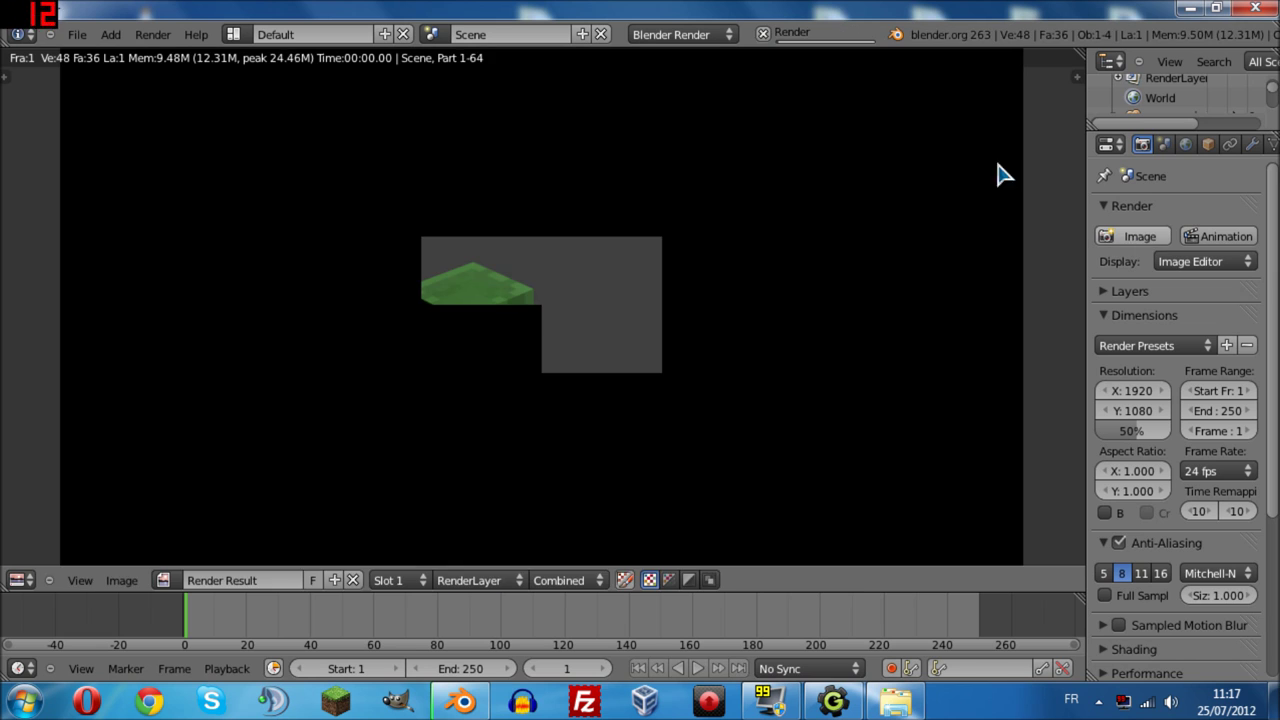
{"action": "left_click", "coordinate": [20, 580]}
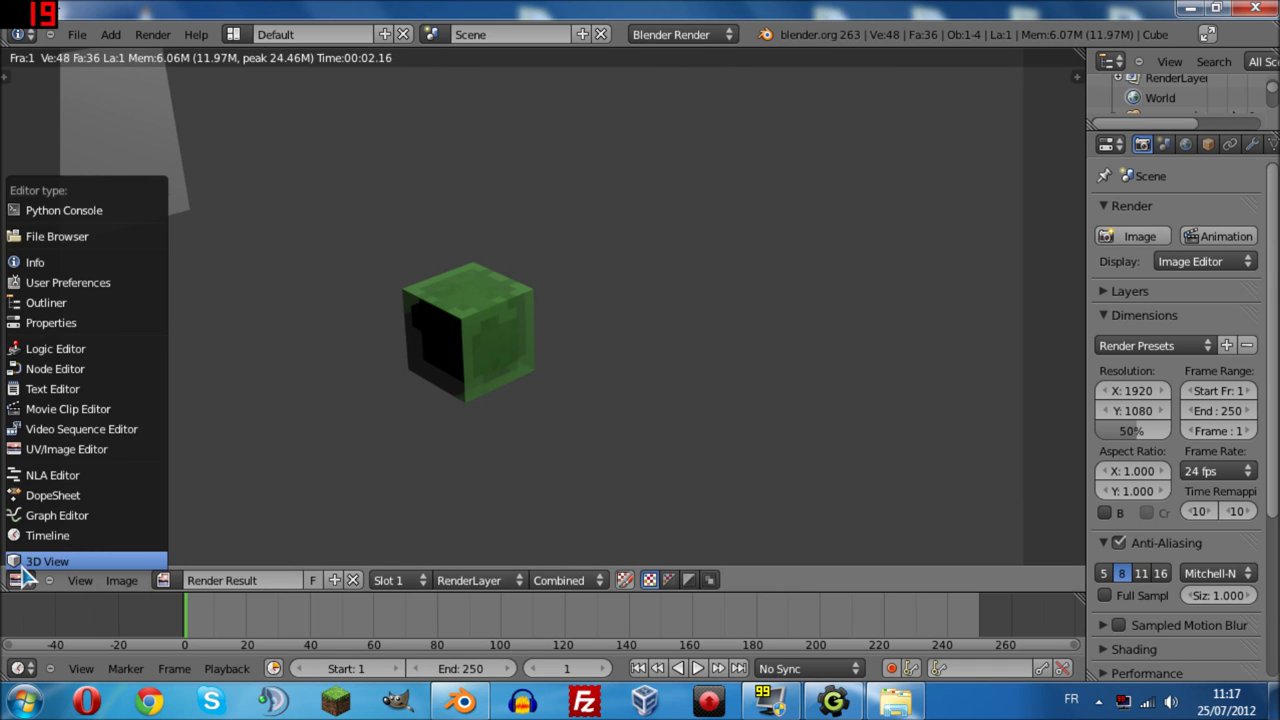
{"action": "left_click", "coordinate": [24, 565]}
Rotate the small cube Cube.233 around the Z axis by about 63° and again by about 41°.
{"action": "right_click", "coordinate": [572, 328]}
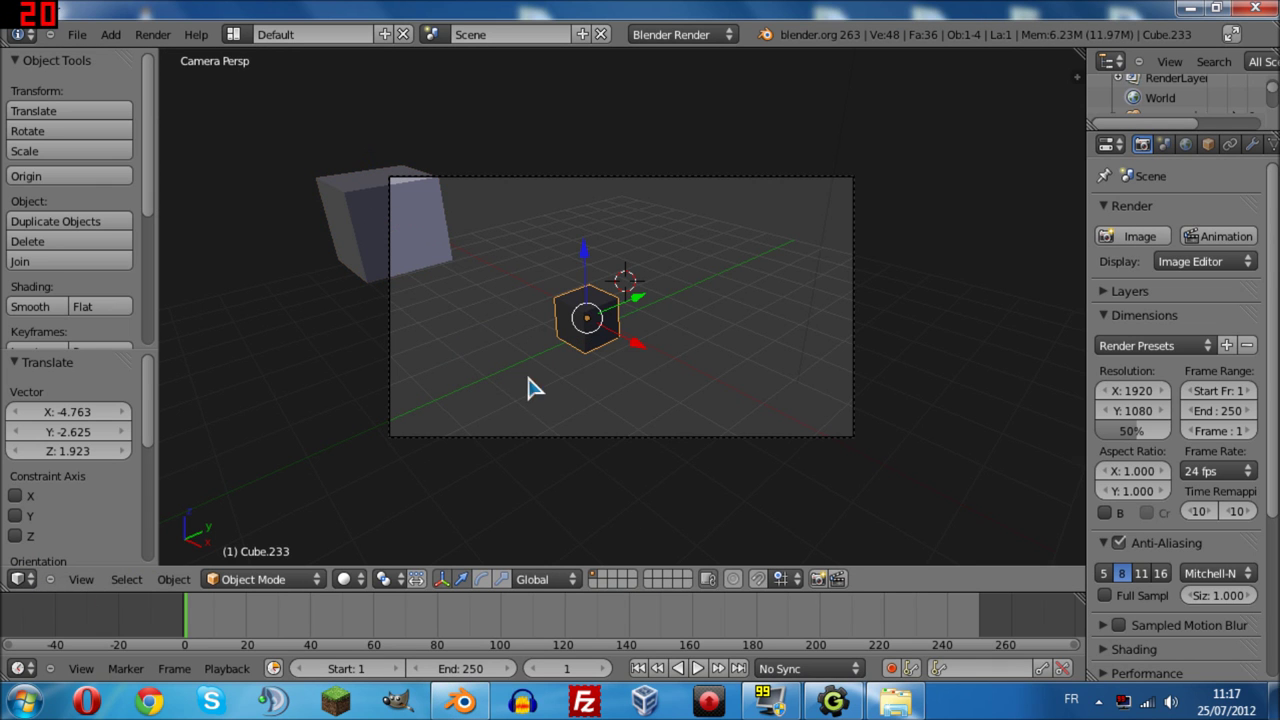
{"action": "left_click", "coordinate": [482, 579]}
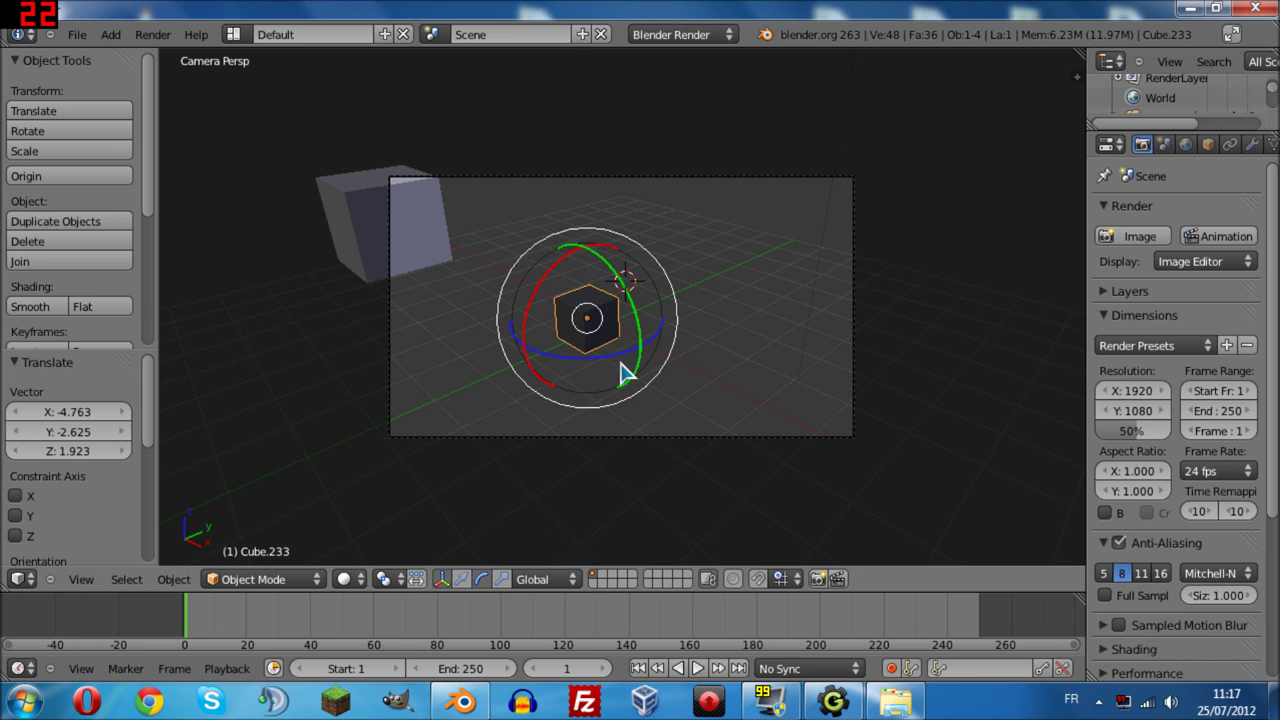
{"action": "left_click_drag", "start_coordinate": [615, 368], "coordinate": [740, 318]}
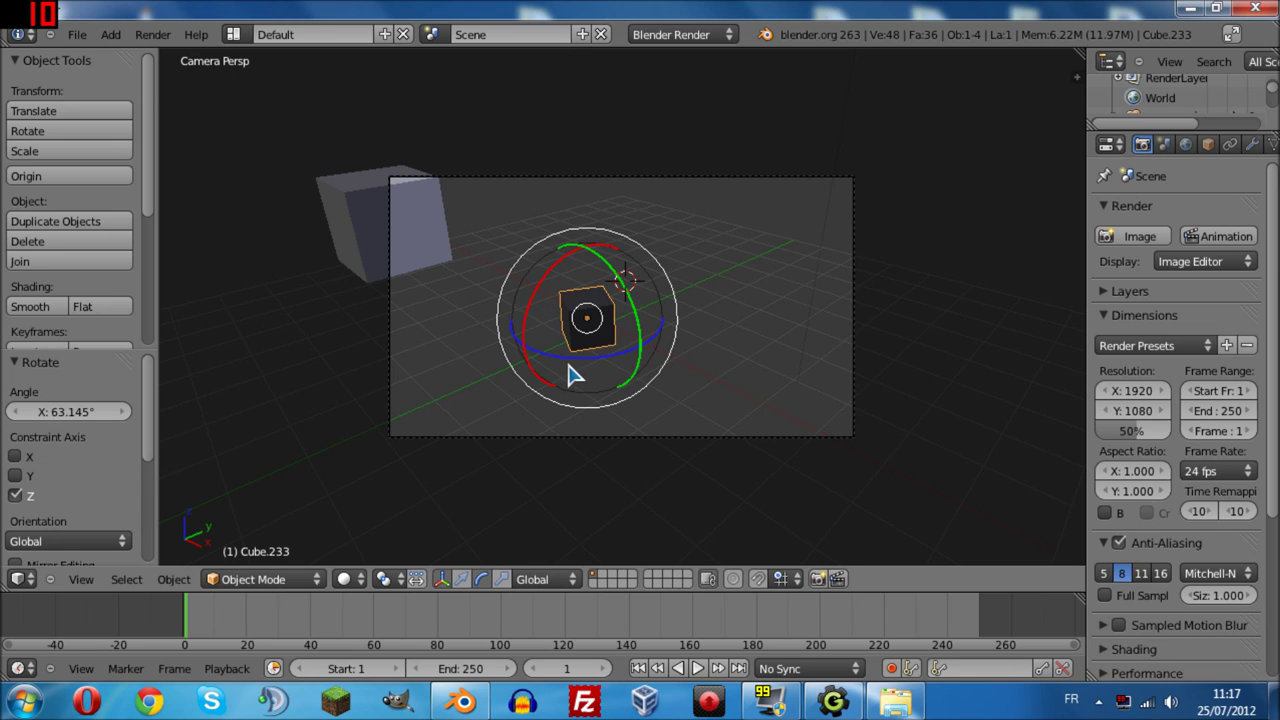
{"action": "mouse_move", "coordinate": [575, 375]}
{"action": "left_mouse_down"}
{"action": "mouse_move", "coordinate": [634, 360]}
{"action": "mouse_move", "coordinate": [575, 365]}
{"action": "mouse_move", "coordinate": [595, 370]}
{"action": "left_mouse_up"}
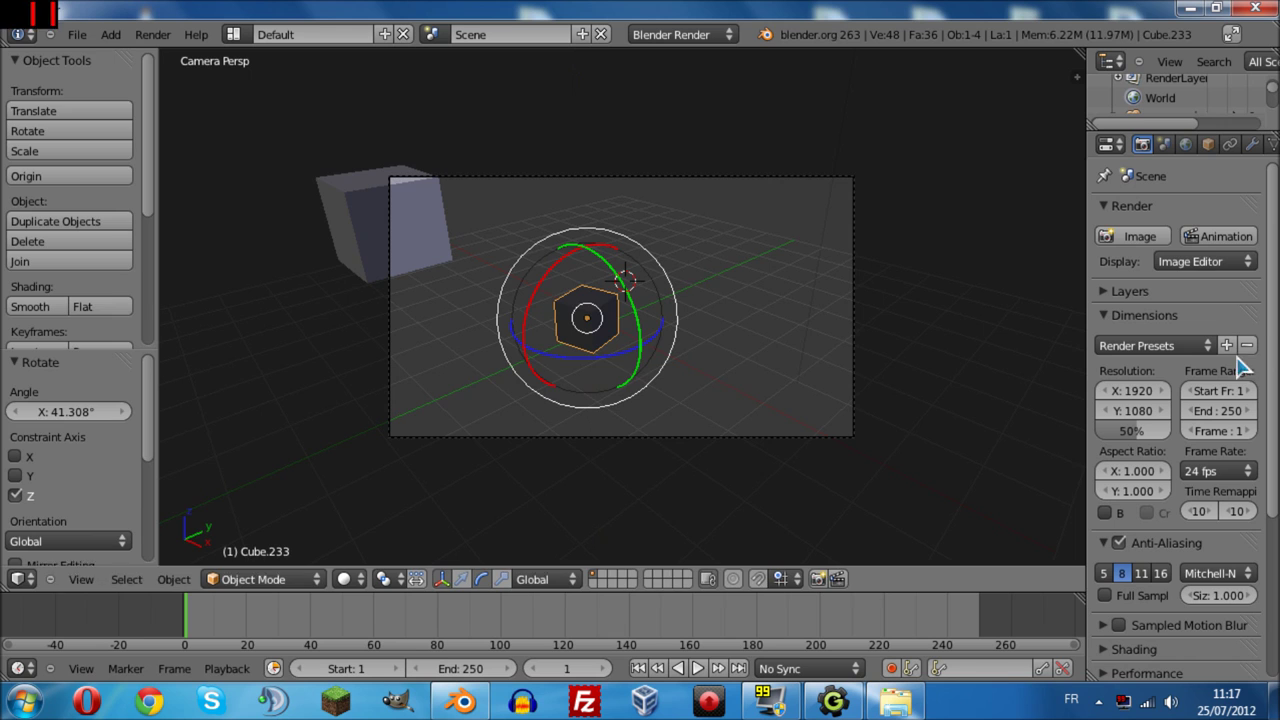
Render the rotated cube as a still image and switch back to the 3D View.
{"action": "left_click", "coordinate": [1140, 236]}
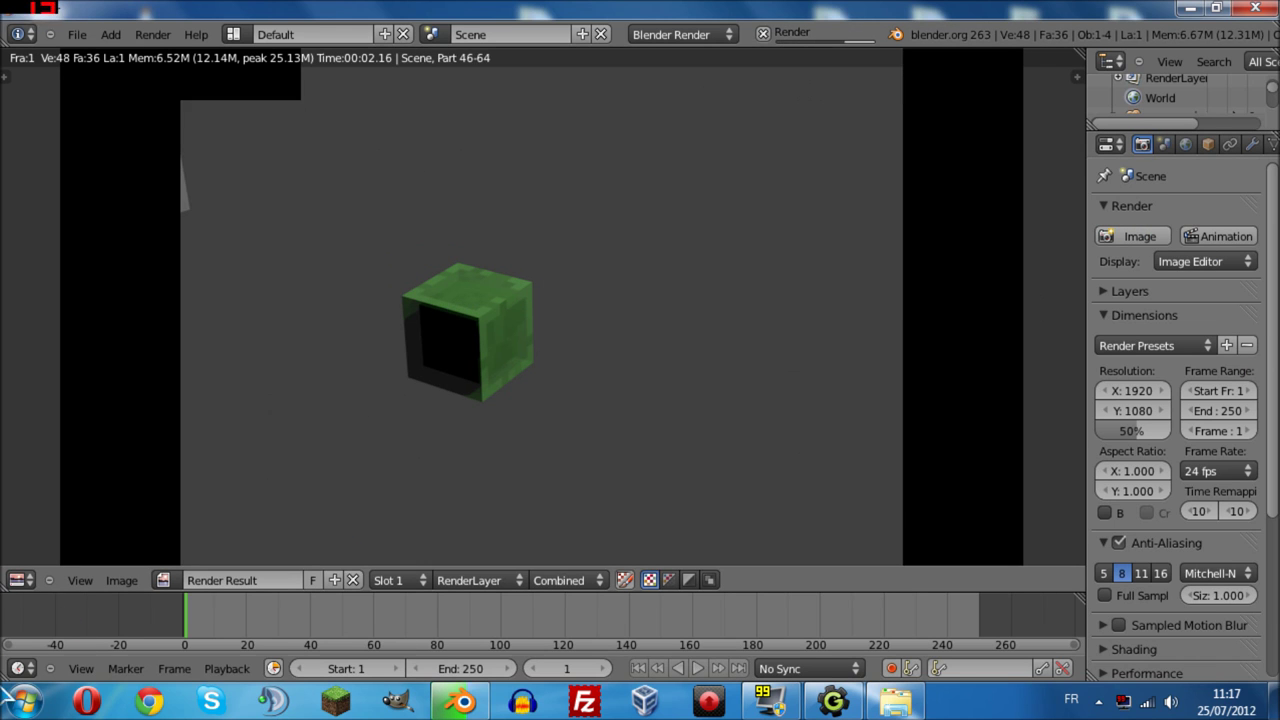
{"action": "left_click", "coordinate": [20, 580]}
{"action": "left_click", "coordinate": [45, 561]}
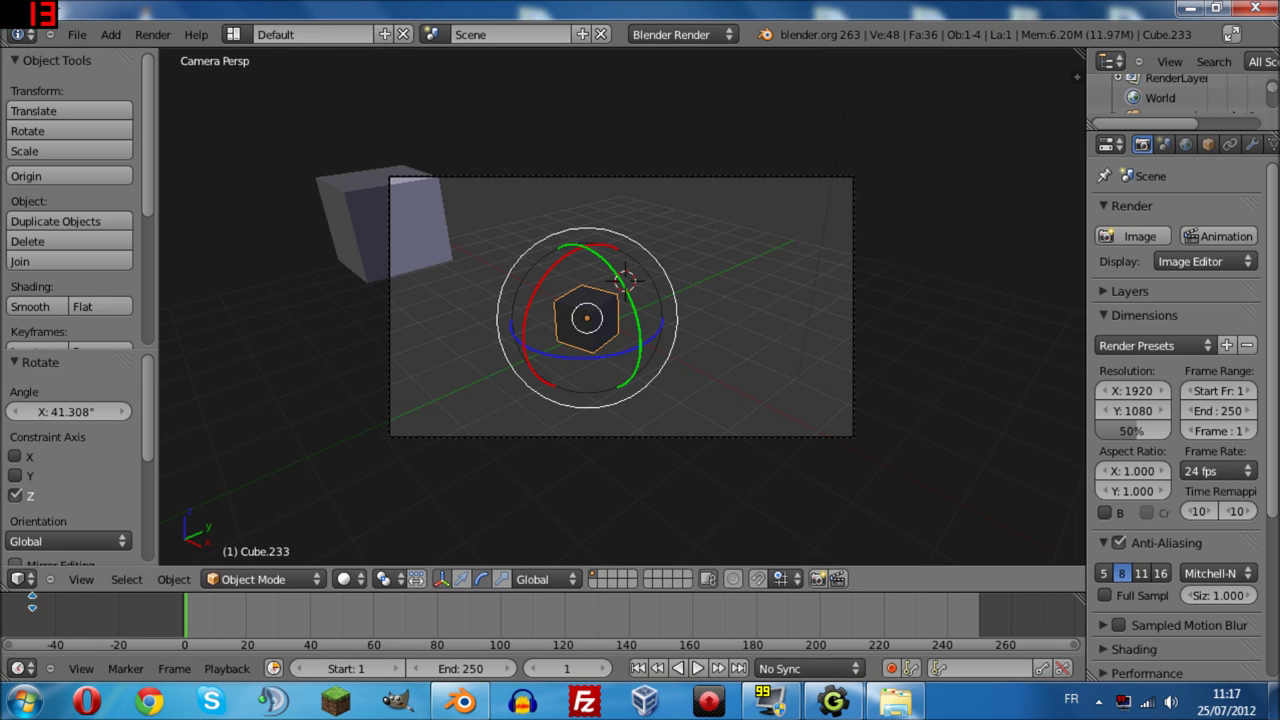
Add a Point lamp at the 3D cursor.
{"action": "left_click", "coordinate": [110, 34]}
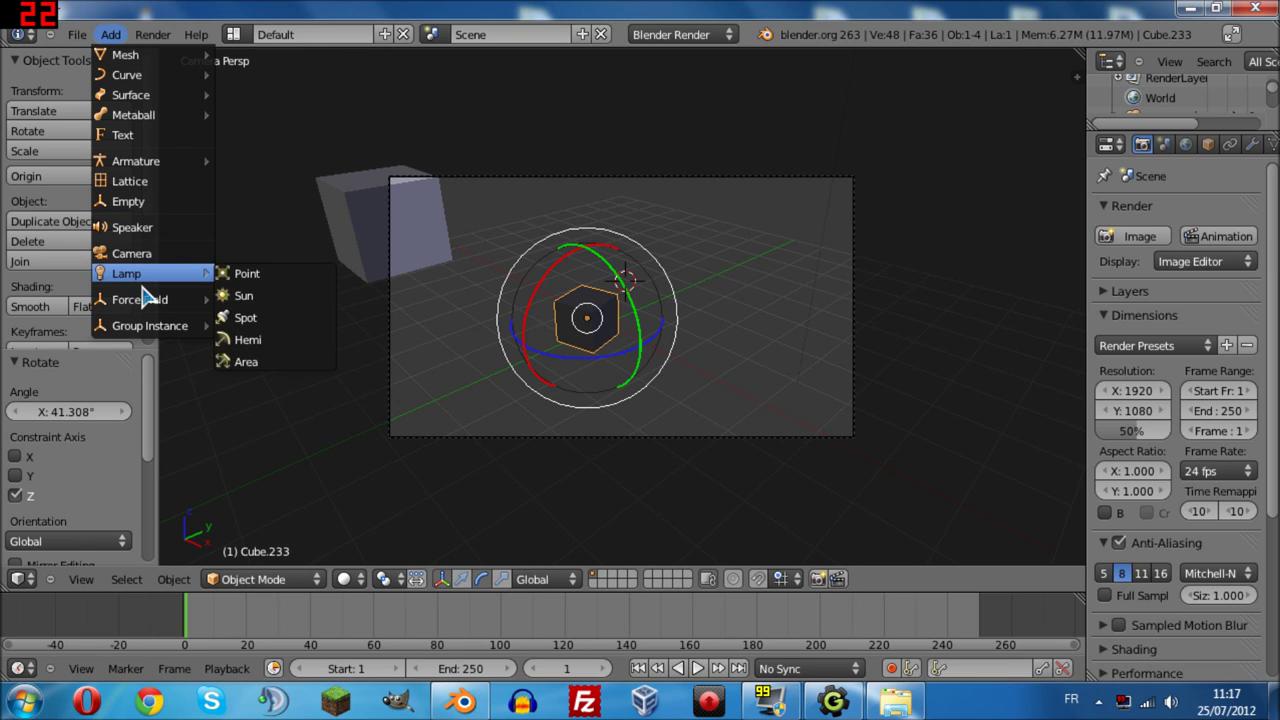
{"action": "left_click", "coordinate": [108, 35]}
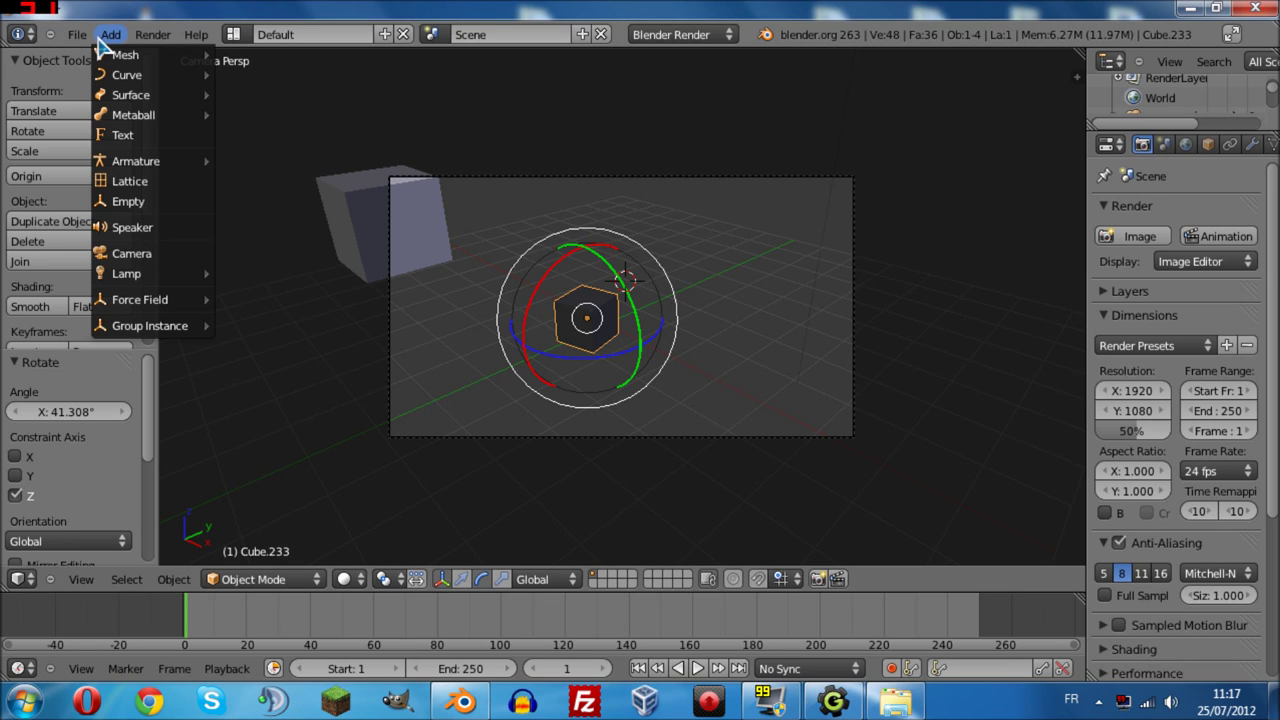
{"action": "mouse_move", "coordinate": [135, 278]}
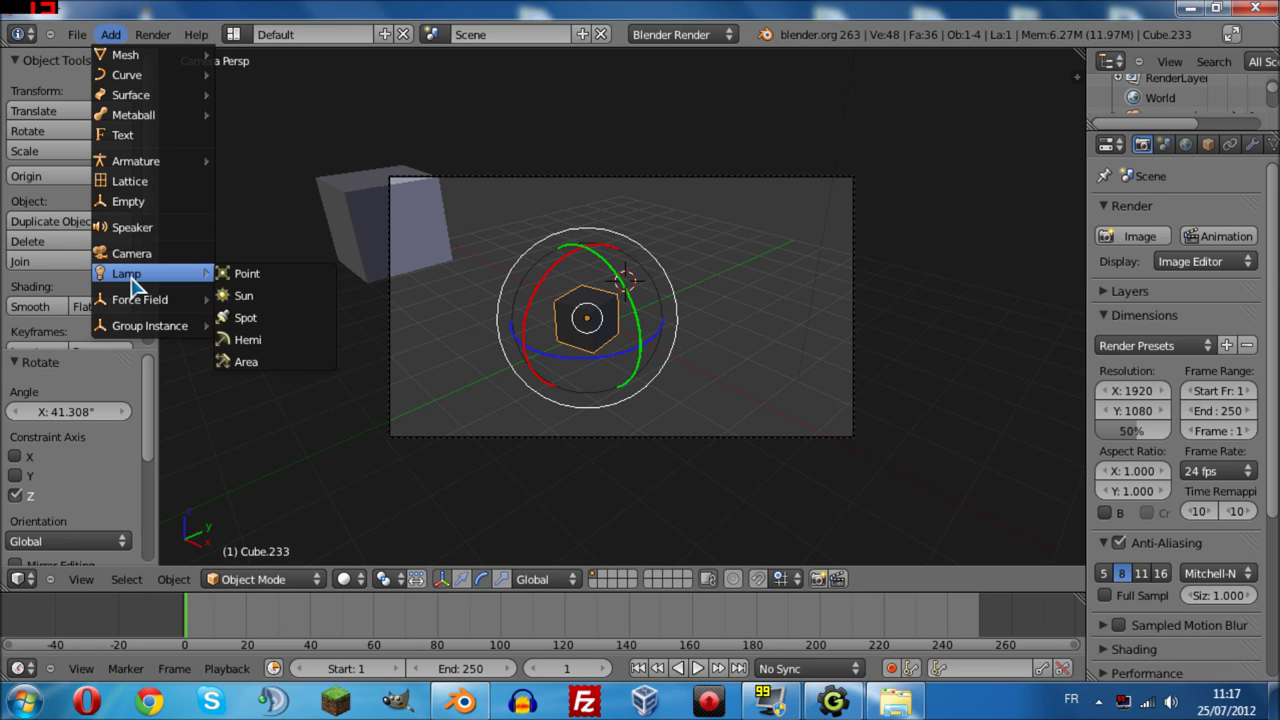
{"action": "left_click", "coordinate": [250, 275]}
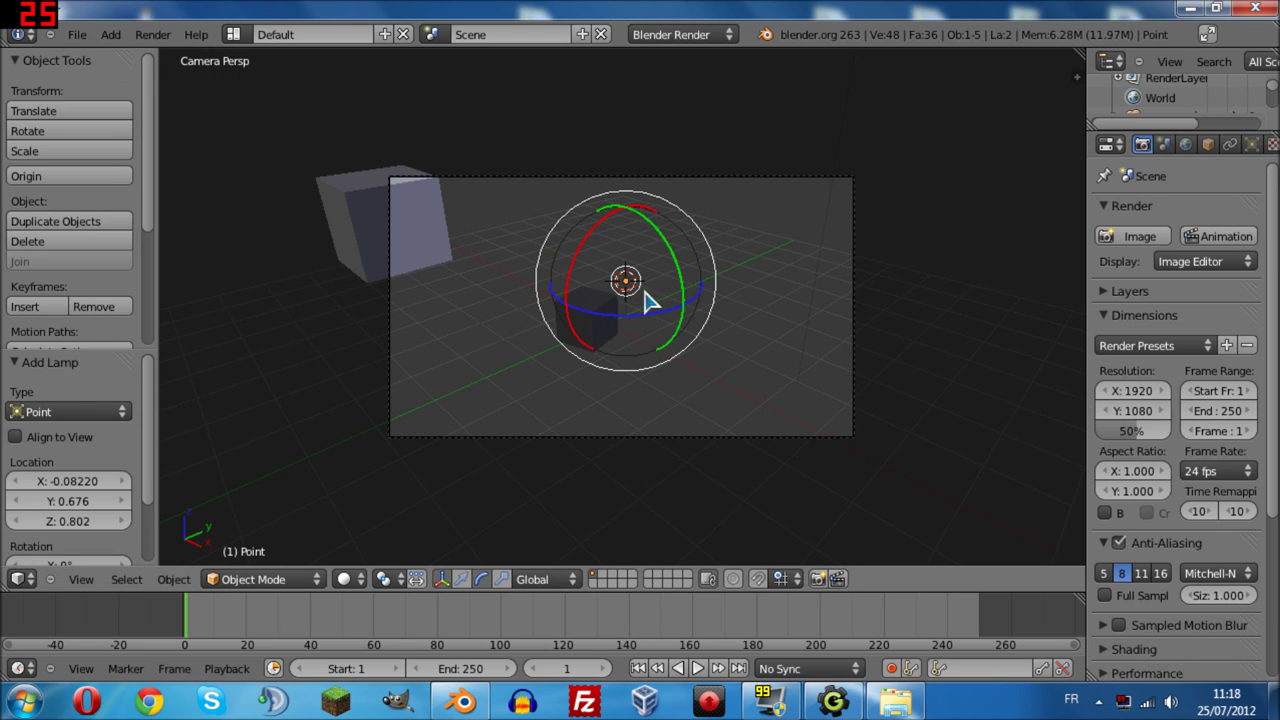
Move the Point lamp along its axes to just beside the dark left face of the small cube, slightly above its centre.
{"action": "left_click", "coordinate": [461, 580]}
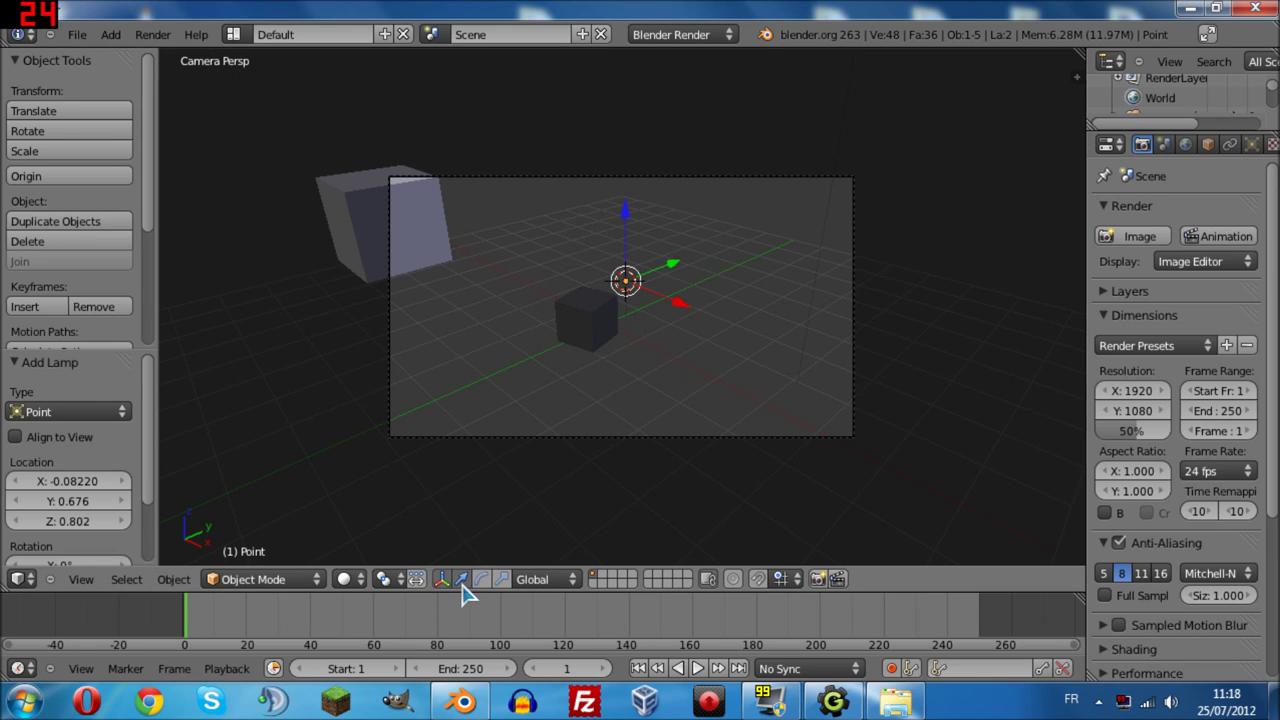
{"action": "left_click_drag", "start_coordinate": [631, 237], "coordinate": [624, 212]}
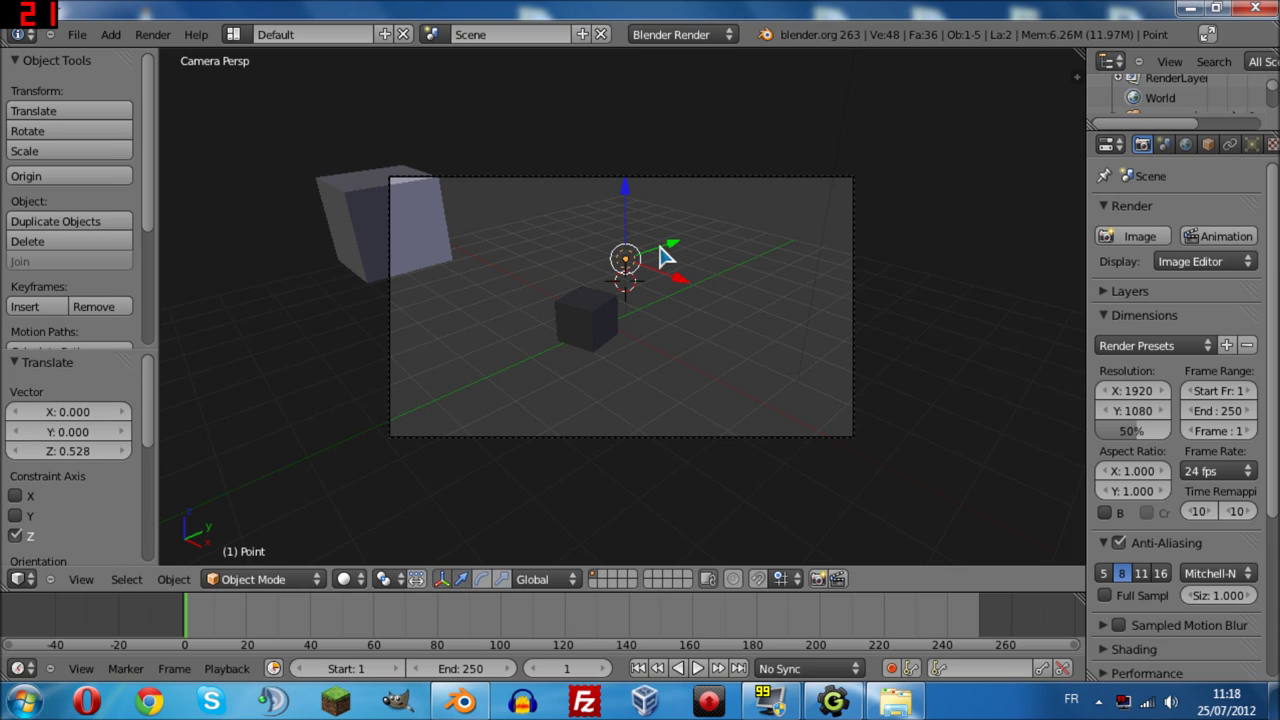
{"action": "left_click_drag", "start_coordinate": [667, 251], "coordinate": [618, 283]}
{"action": "left_click_drag", "start_coordinate": [549, 338], "coordinate": [580, 392]}
{"action": "left_click_drag", "start_coordinate": [546, 294], "coordinate": [531, 250]}
Set the Point lamp's energy to 5.
{"action": "left_click", "coordinate": [1251, 144]}
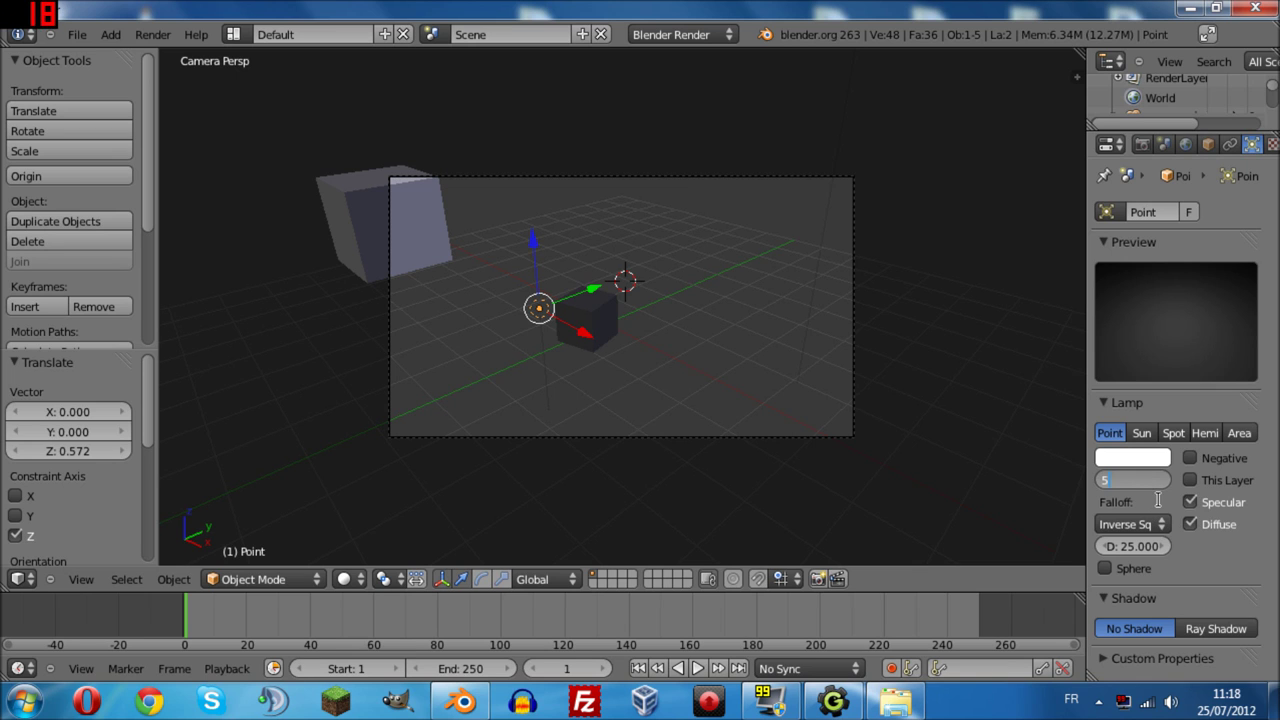
{"action": "type", "text": "5"}
{"action": "key", "text": "Return"}
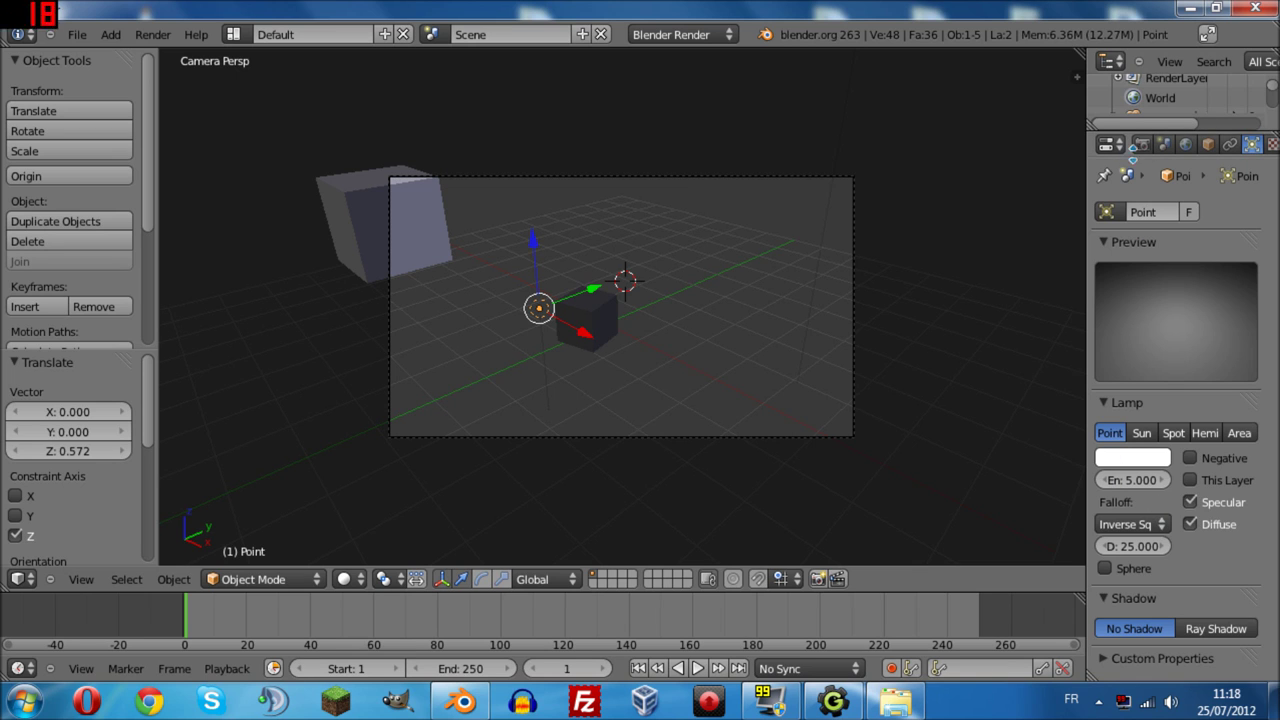
Render a still image with the brighter lamp and switch back to the 3D View.
{"action": "left_click", "coordinate": [1142, 145]}
{"action": "left_click", "coordinate": [1148, 237]}
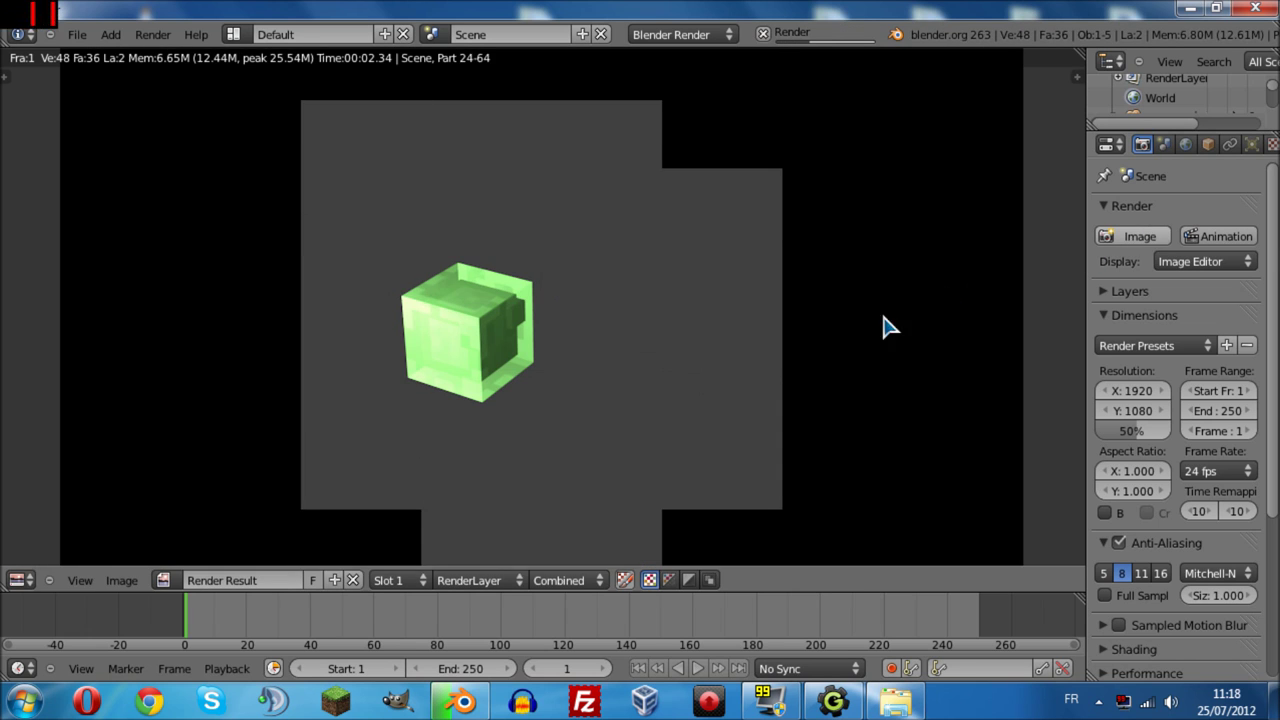
{"action": "left_click", "coordinate": [18, 580]}
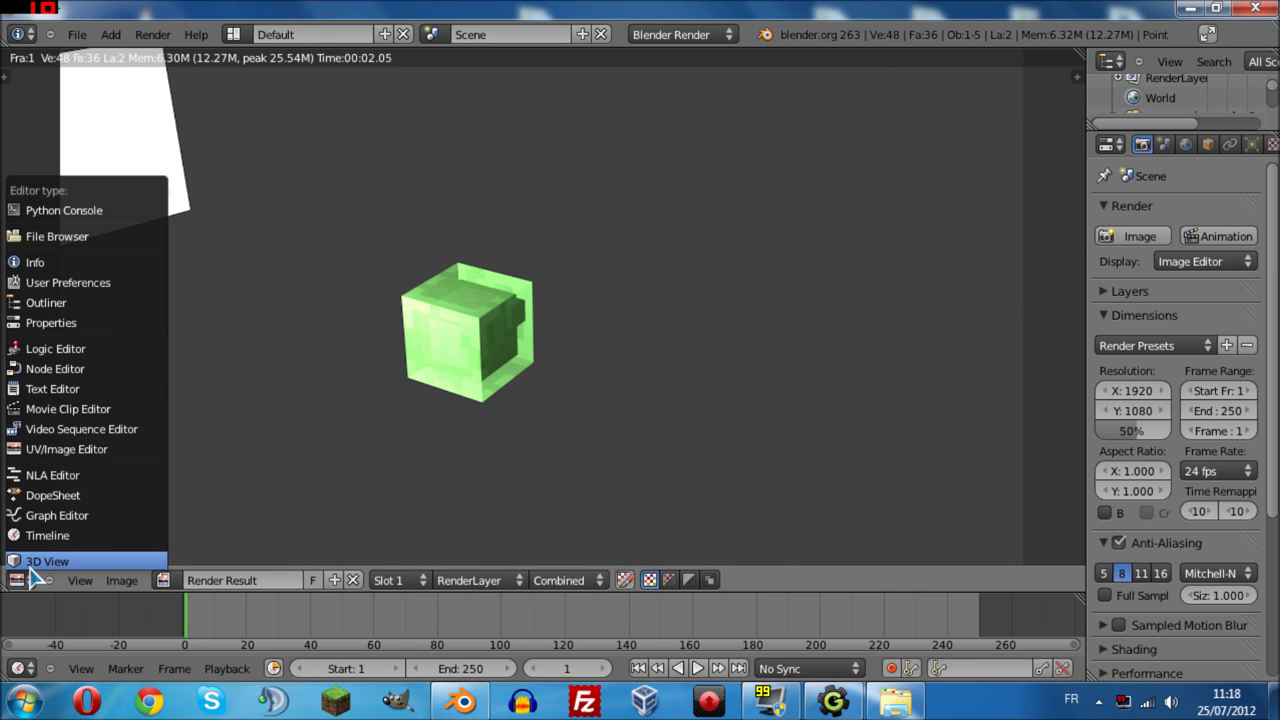
{"action": "left_click", "coordinate": [45, 560]}
Delete the large cube at the edge of the camera frame.
{"action": "right_click", "coordinate": [415, 247]}
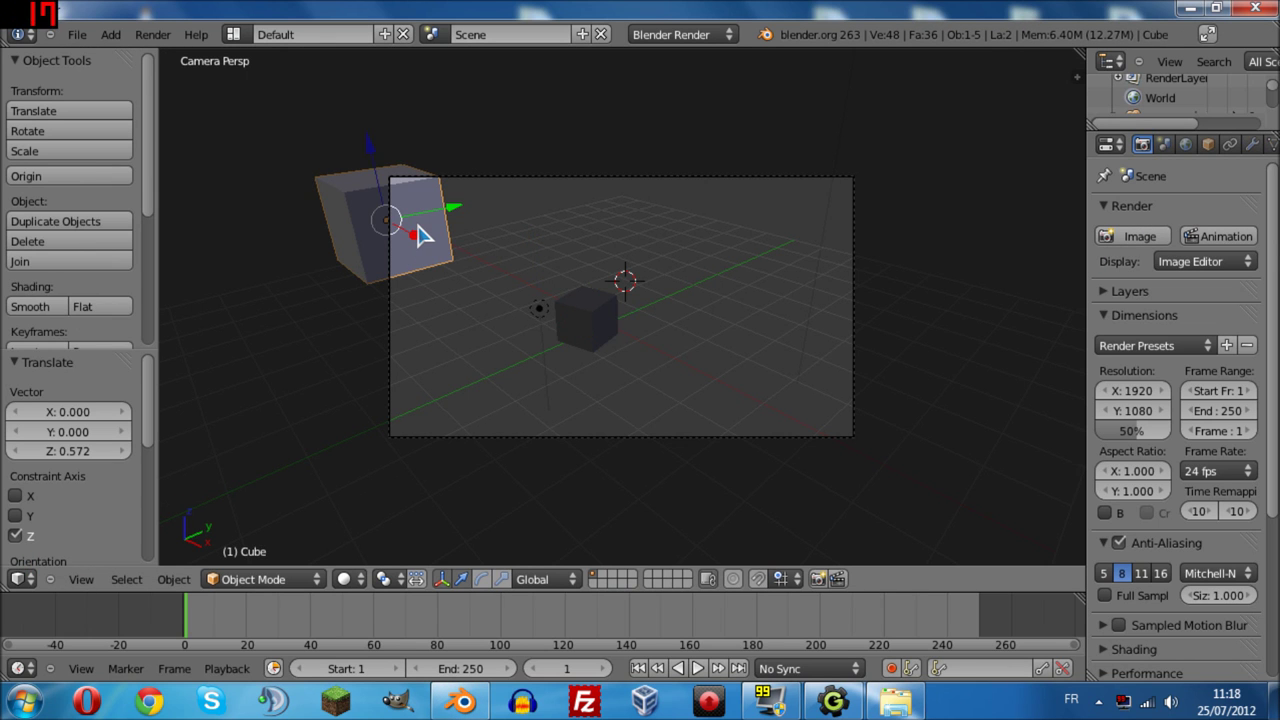
{"action": "key", "text": "x"}
{"action": "left_click", "coordinate": [432, 234]}
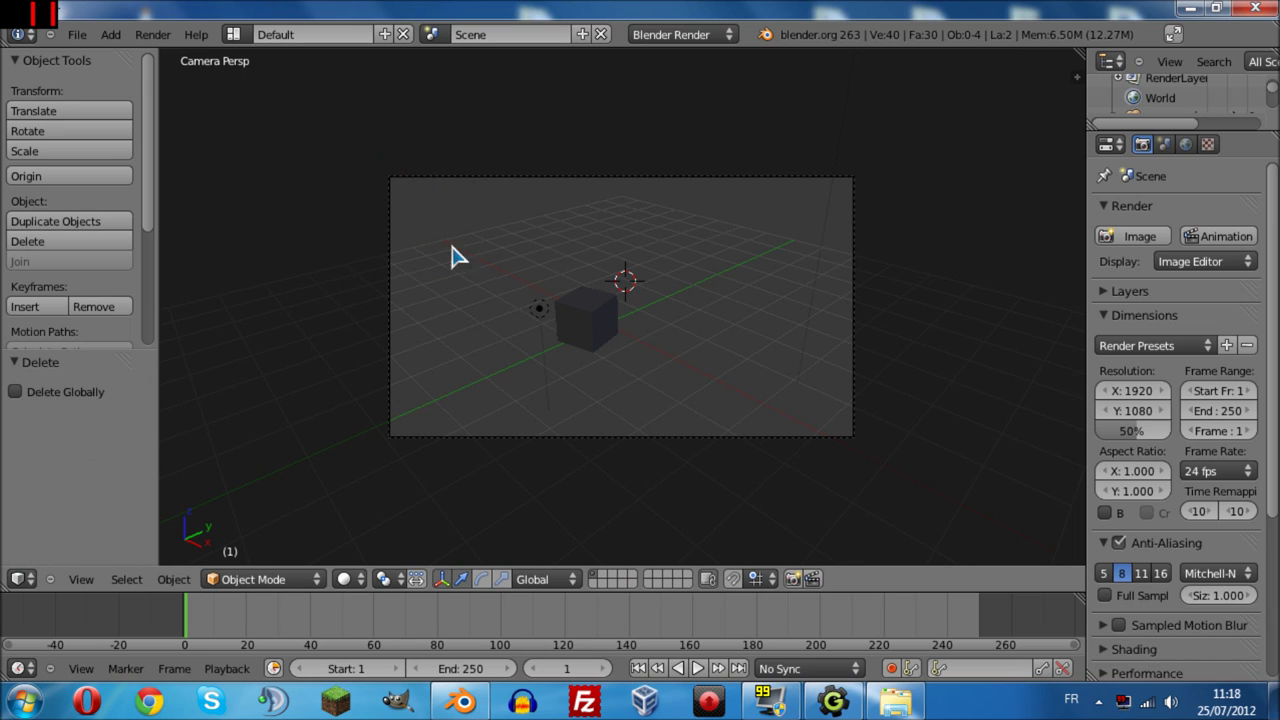
Move the Point lamp slightly up and farther away from the small cube, including about 0.42 along the X axis.
{"action": "right_click", "coordinate": [540, 312]}
{"action": "left_click_drag", "start_coordinate": [534, 240], "coordinate": [534, 214]}
{"action": "left_click_drag", "start_coordinate": [583, 318], "coordinate": [504, 329]}
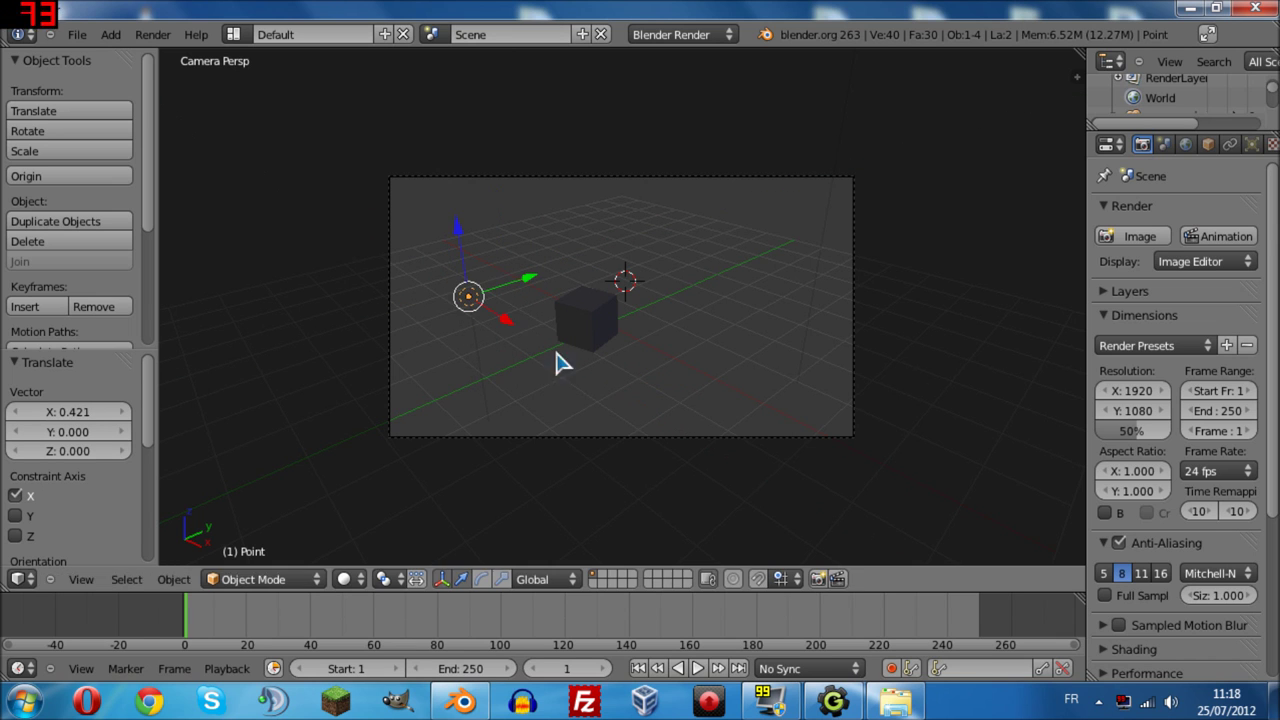
Select the small cube, render a still image with the repositioned lamp, and return to the 3D View.
{"action": "right_click", "coordinate": [594, 320]}
{"action": "left_click", "coordinate": [1124, 240]}
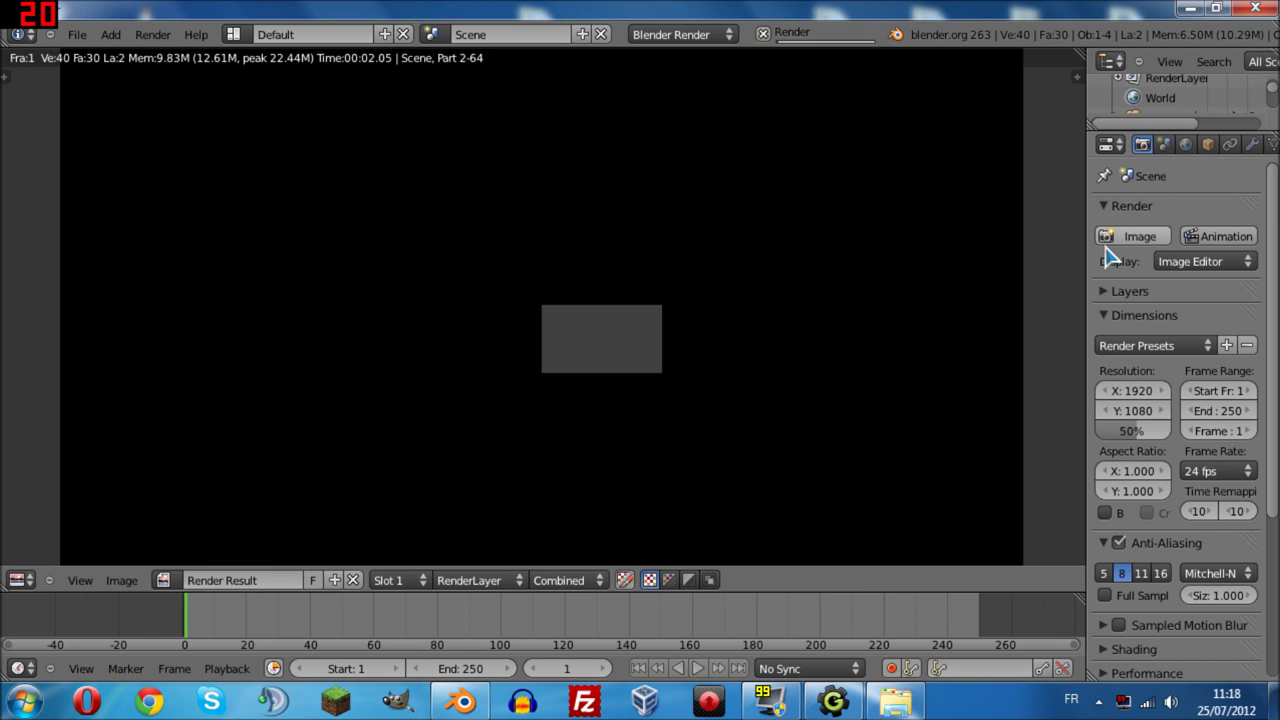
{"action": "left_click", "coordinate": [22, 580]}
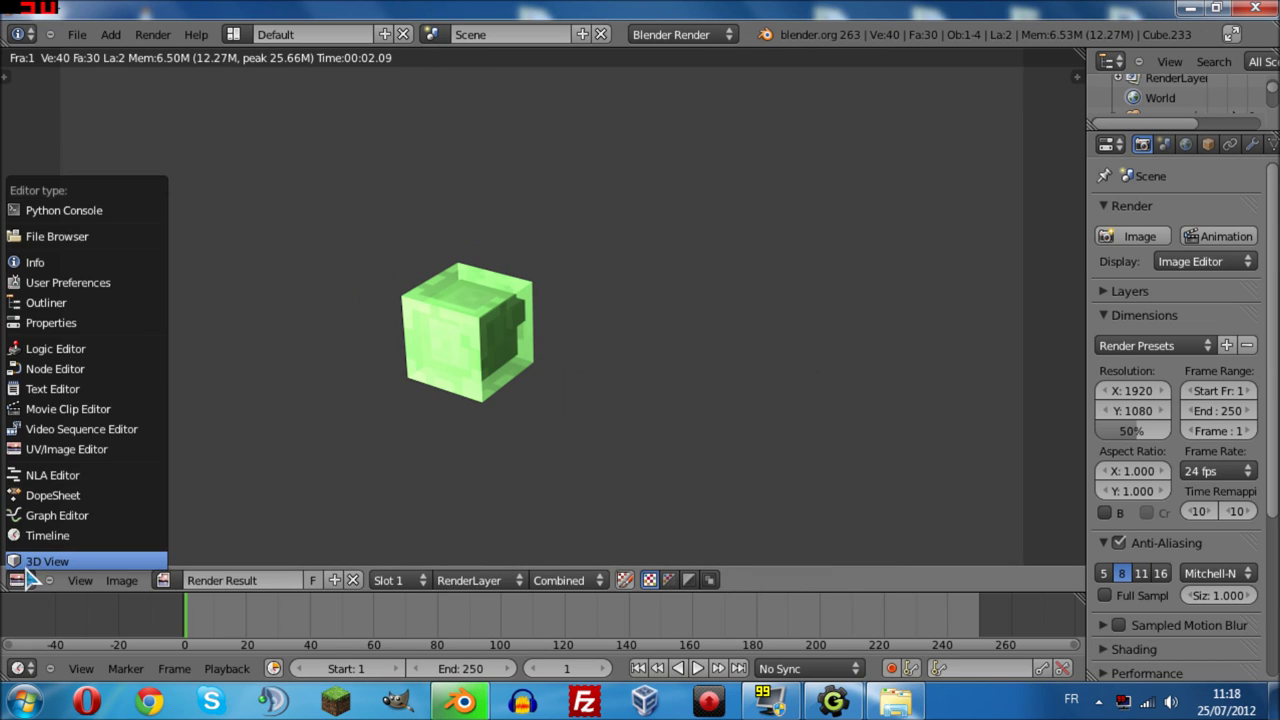
{"action": "left_click", "coordinate": [25, 566]}
Rotate the small cube around the Z axis until one side nearly faces the camera, and check it with a still render.
{"action": "left_click", "coordinate": [484, 579]}
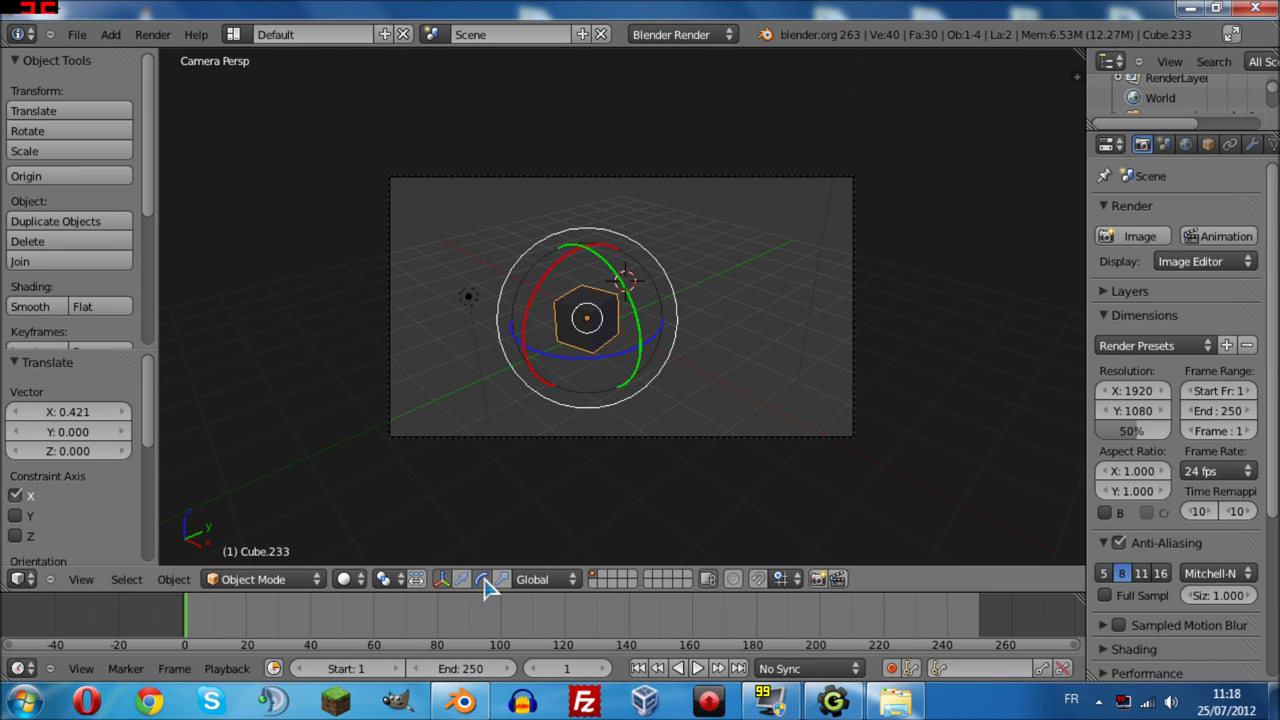
{"action": "left_click_drag", "start_coordinate": [609, 364], "coordinate": [622, 278]}
{"action": "key", "text": "ctrl+z"}
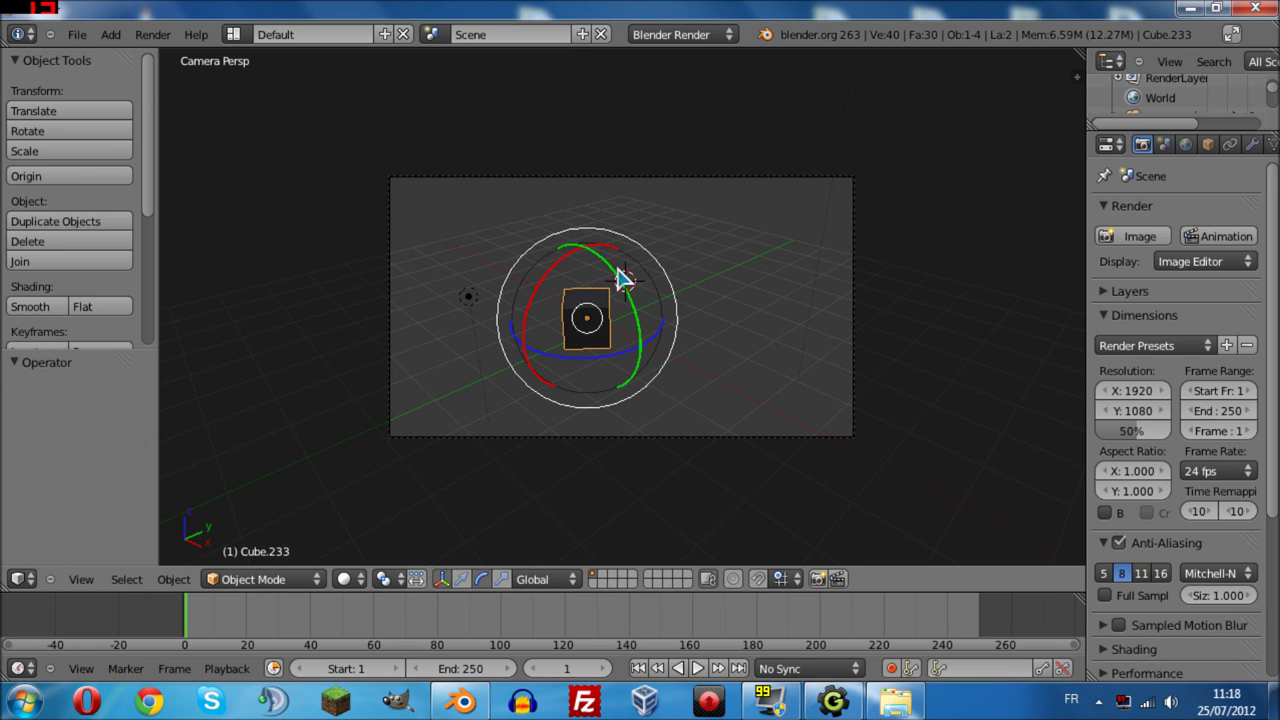
{"action": "left_click", "coordinate": [1140, 237]}
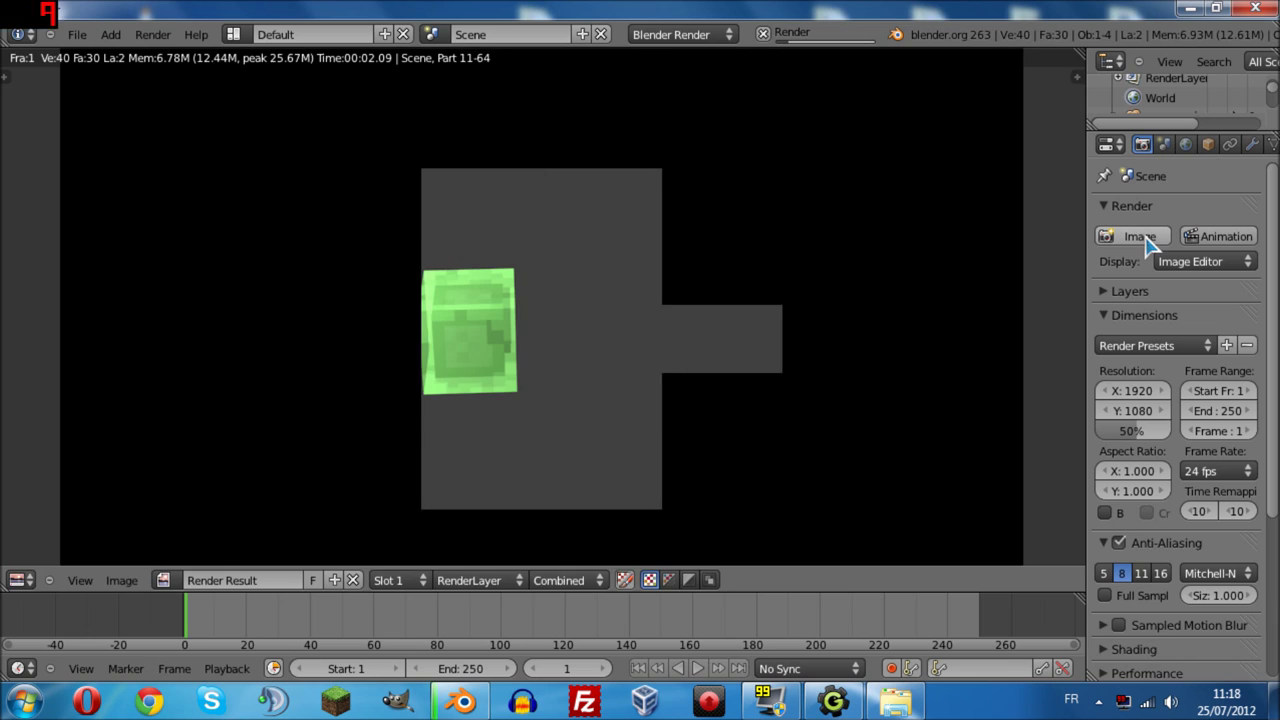
{"action": "left_click", "coordinate": [24, 582]}
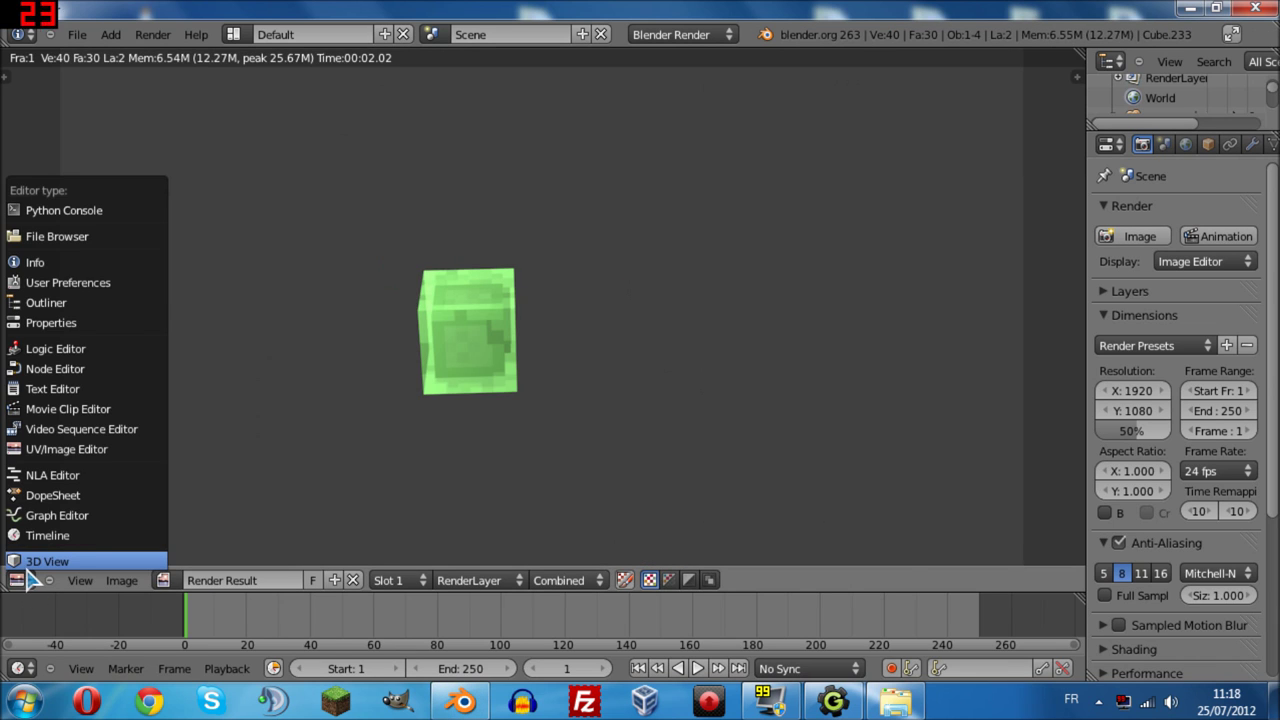
{"action": "left_click", "coordinate": [30, 561]}
Turn the small cube around the Z axis to an angled view showing two sides, and check it with a still render.
{"action": "mouse_move", "coordinate": [582, 362]}
{"action": "left_mouse_down"}
{"action": "mouse_move", "coordinate": [568, 356]}
{"action": "mouse_move", "coordinate": [575, 365]}
{"action": "left_mouse_up"}
{"action": "left_click", "coordinate": [1140, 237]}
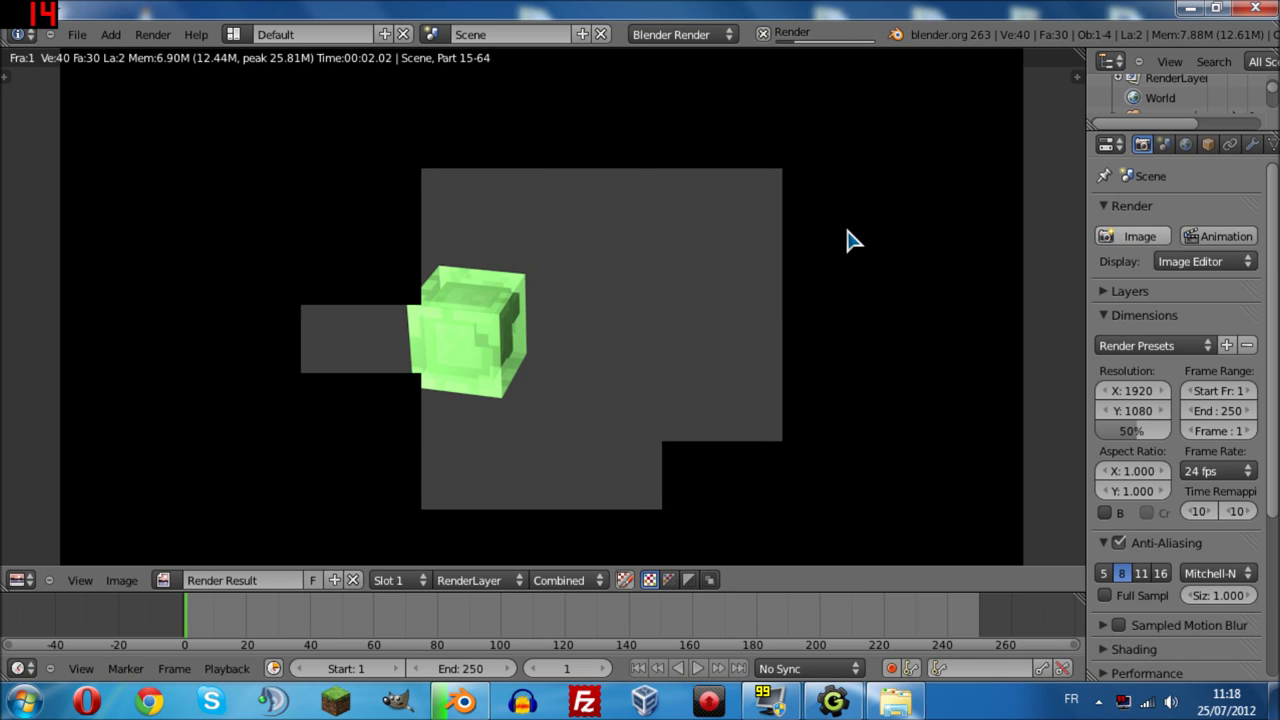
{"action": "left_click", "coordinate": [18, 580]}
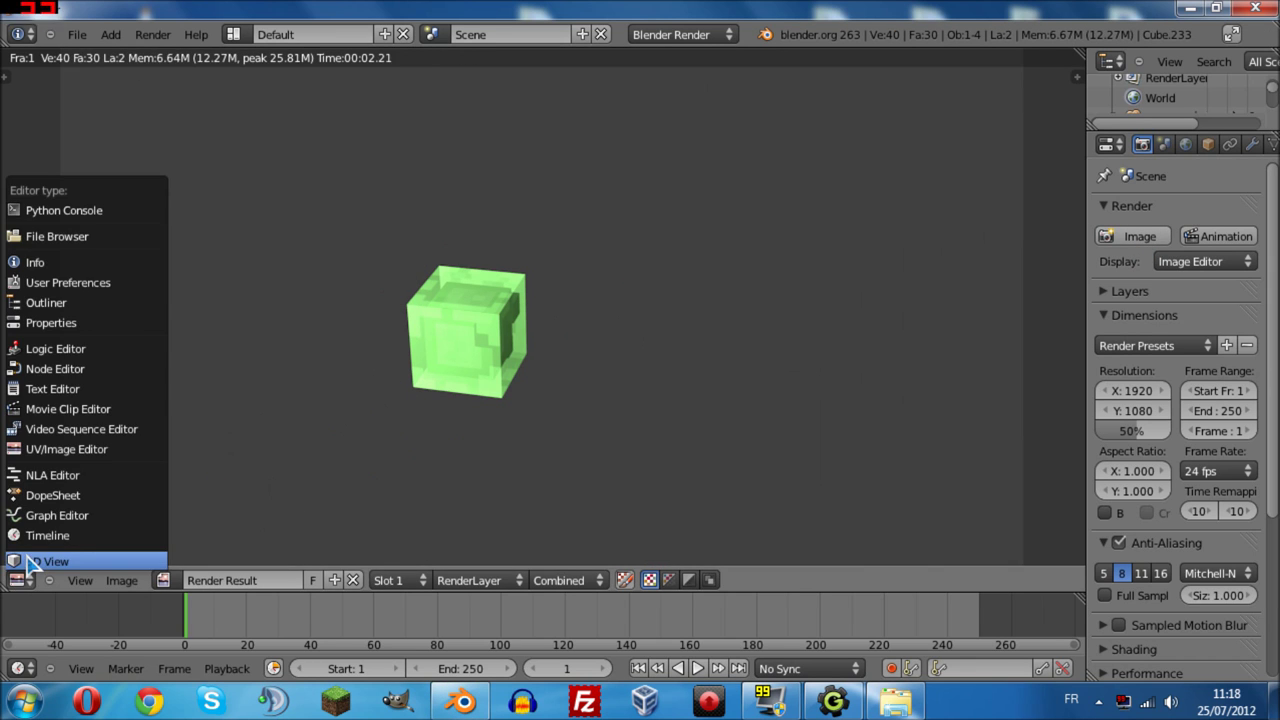
{"action": "left_click", "coordinate": [30, 561]}
Rotate the small cube about -97° around the Z axis and check the pose with a still render.
{"action": "left_click_drag", "start_coordinate": [617, 370], "coordinate": [543, 349]}
{"action": "left_click", "coordinate": [1140, 236]}
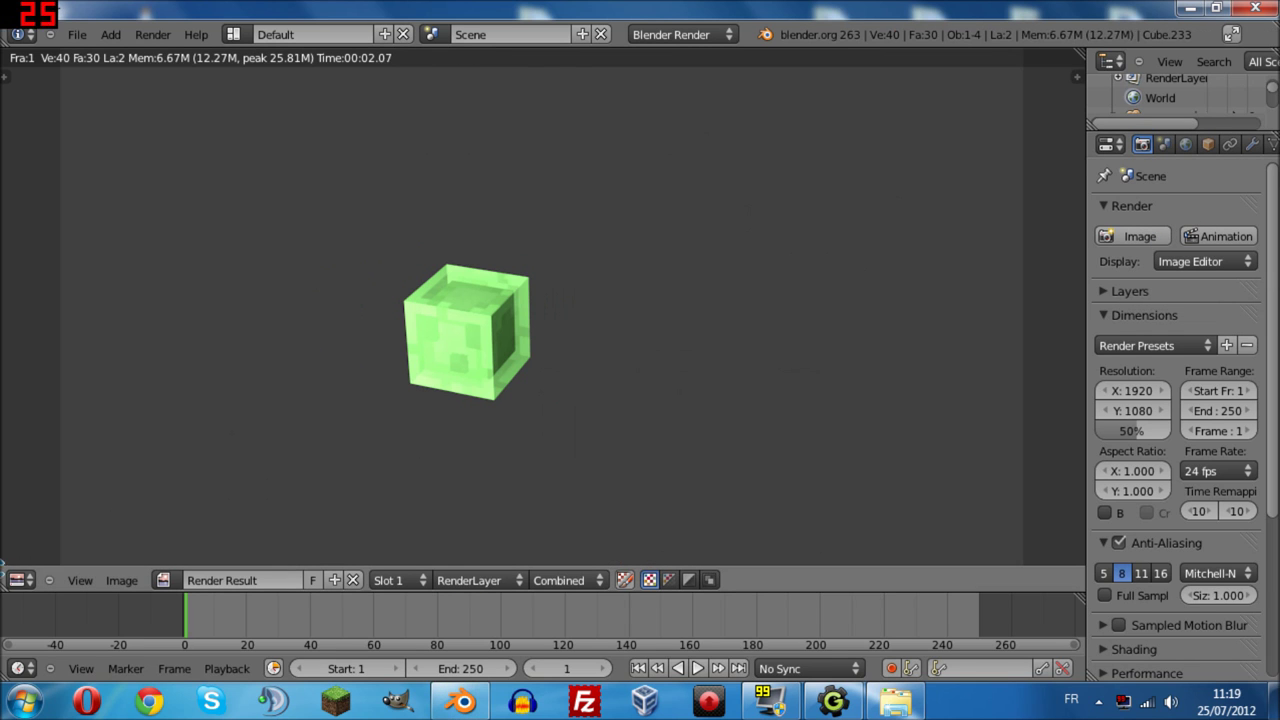
{"action": "left_click", "coordinate": [18, 580]}
{"action": "left_click", "coordinate": [45, 562]}
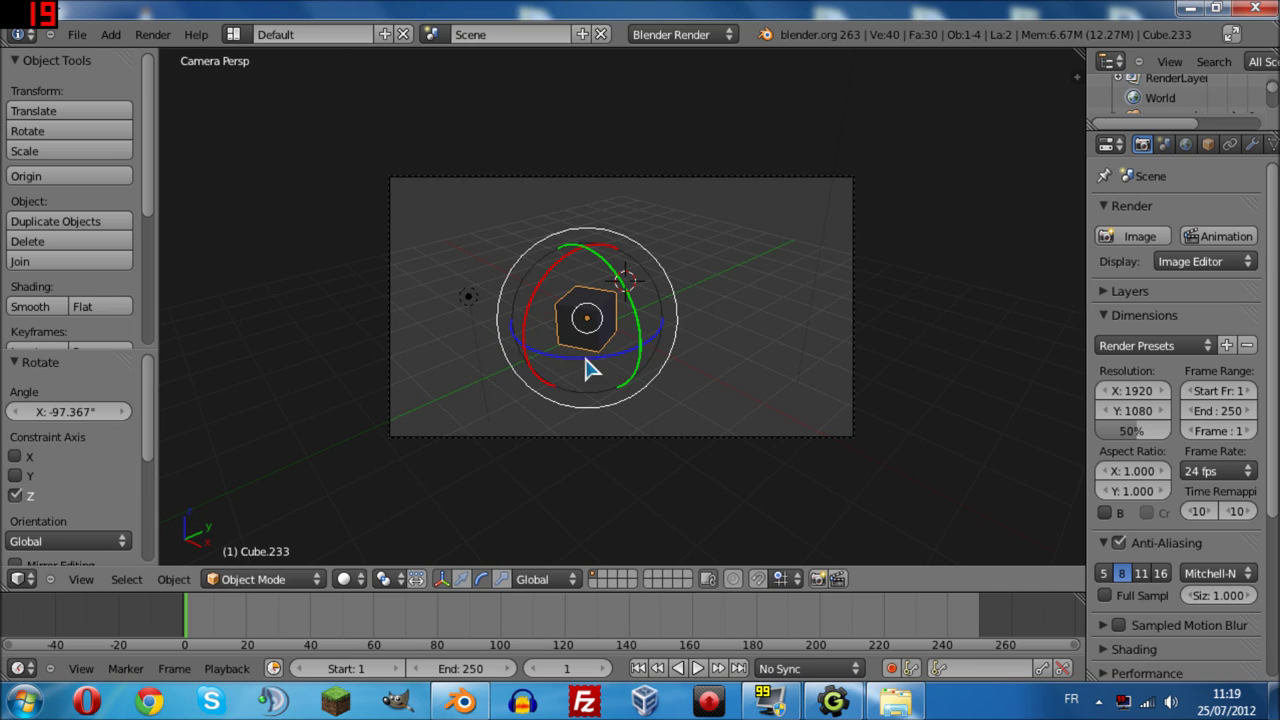
Rotate the small cube about 83° around the Z axis and check the pose with a still render.
{"action": "left_click_drag", "start_coordinate": [587, 362], "coordinate": [656, 336]}
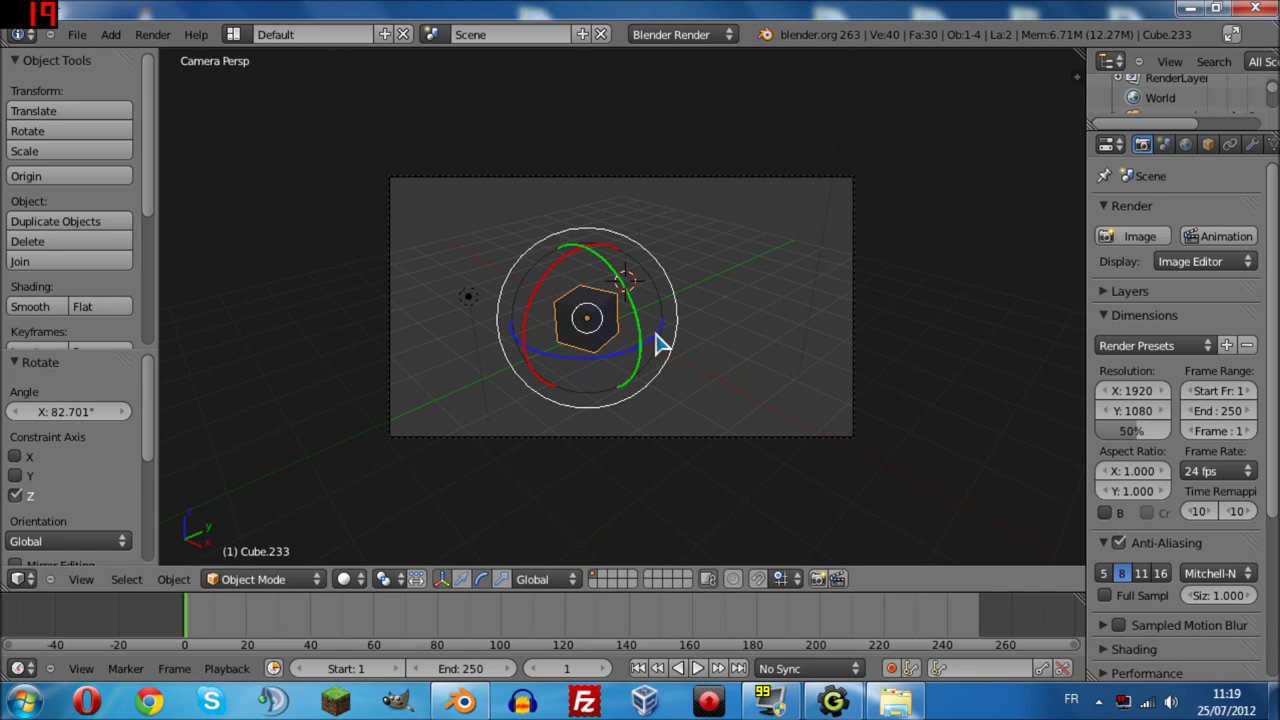
{"action": "left_click", "coordinate": [1140, 236]}
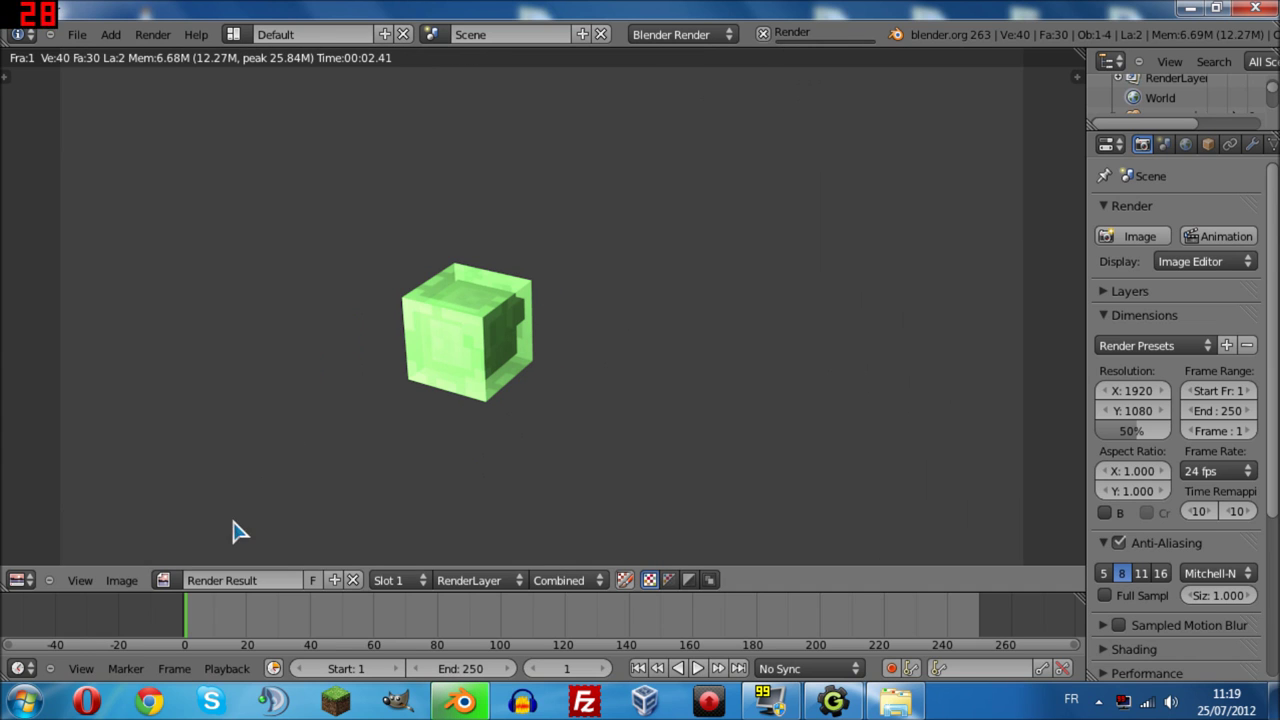
{"action": "left_click", "coordinate": [16, 580]}
{"action": "left_click", "coordinate": [40, 560]}
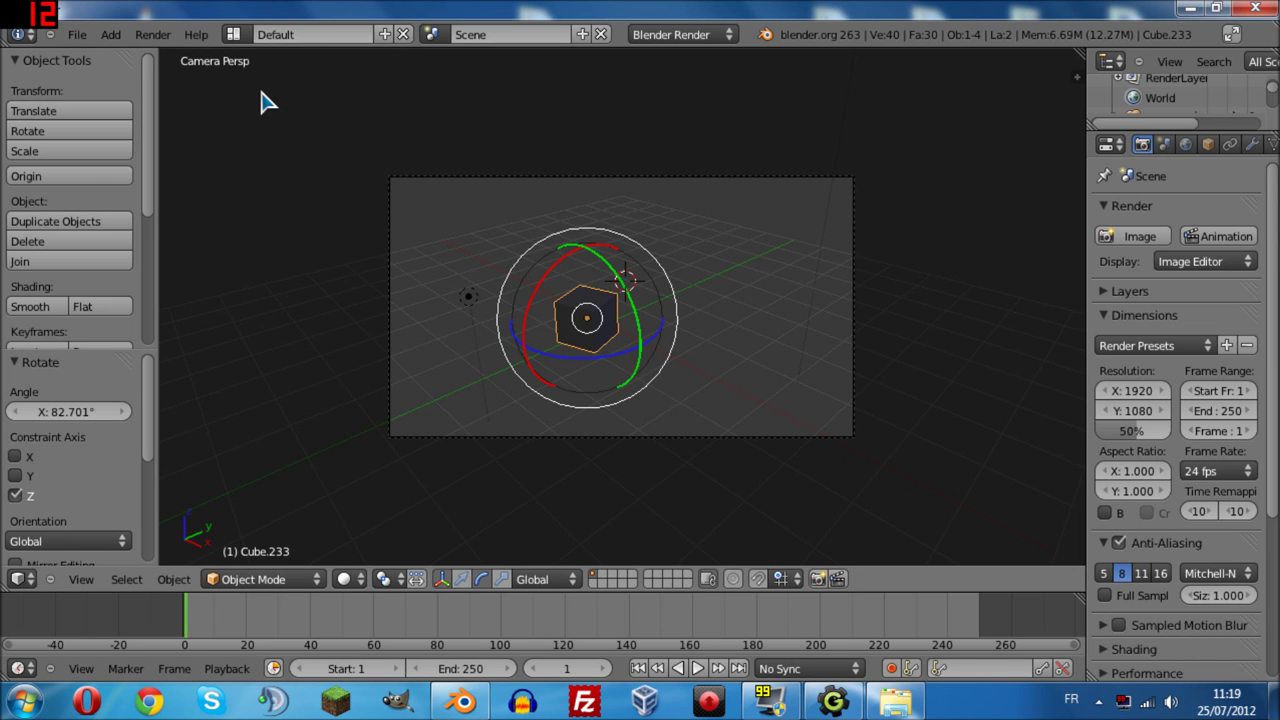
Raise the Point lamp high above the small cube and shift it about 0.24 along the Y axis.
{"action": "right_click", "coordinate": [466, 304]}
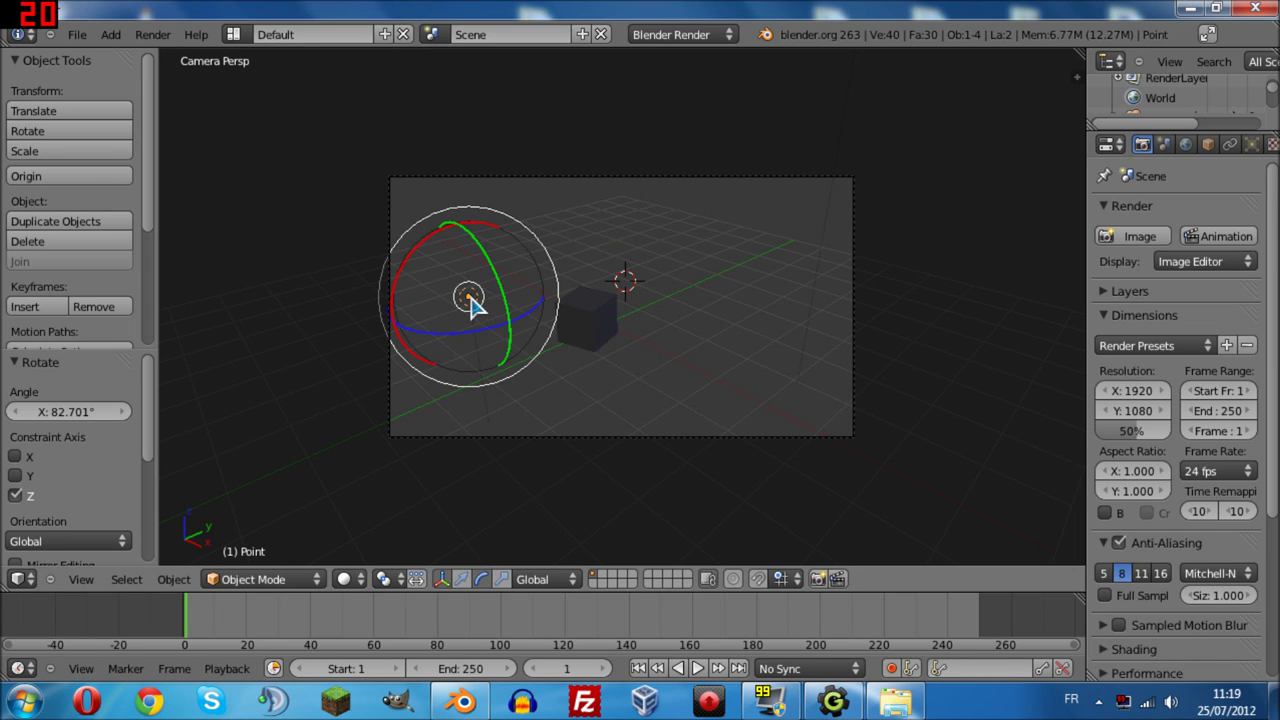
{"action": "left_click", "coordinate": [441, 578]}
{"action": "left_click_drag", "start_coordinate": [470, 235], "coordinate": [528, 366]}
{"action": "middle_click_drag", "start_coordinate": [528, 366], "coordinate": [609, 386]}
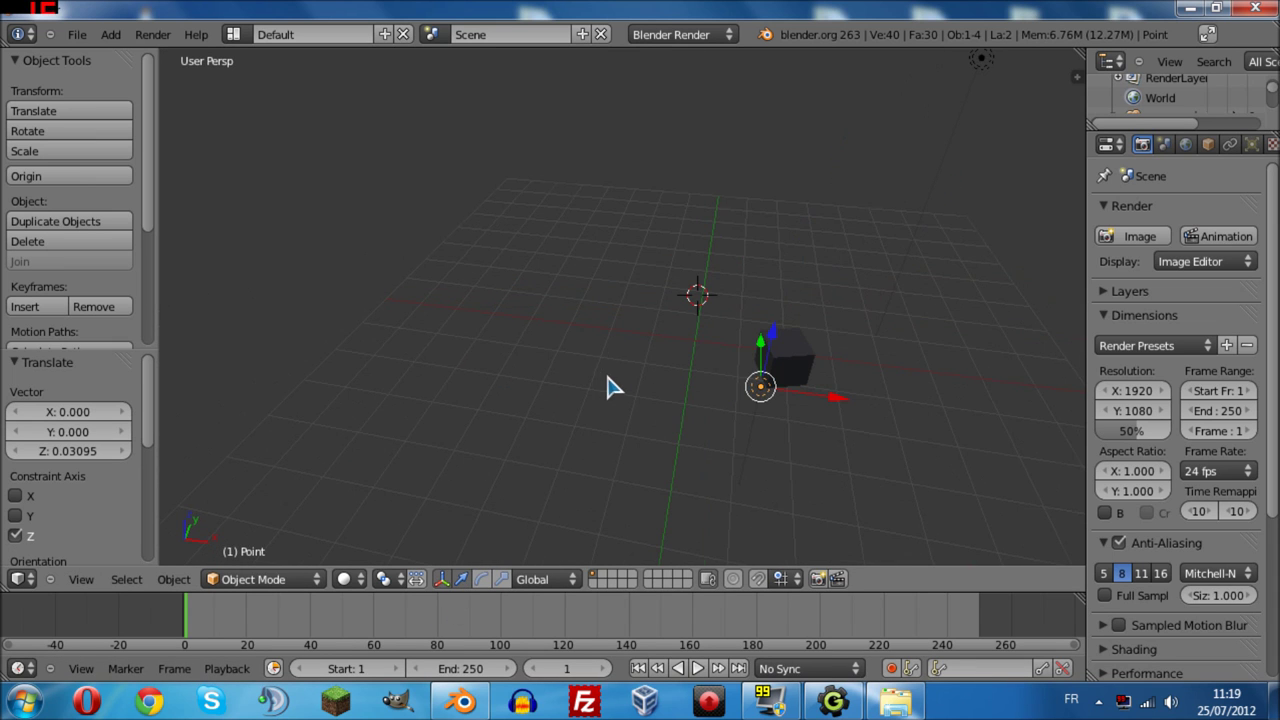
{"action": "left_click_drag", "start_coordinate": [775, 347], "coordinate": [783, 358]}
{"action": "middle_click_drag", "start_coordinate": [914, 409], "coordinate": [410, 250]}
{"action": "left_click_drag", "start_coordinate": [280, 118], "coordinate": [275, 70]}
{"action": "left_click_drag", "start_coordinate": [337, 163], "coordinate": [368, 166]}
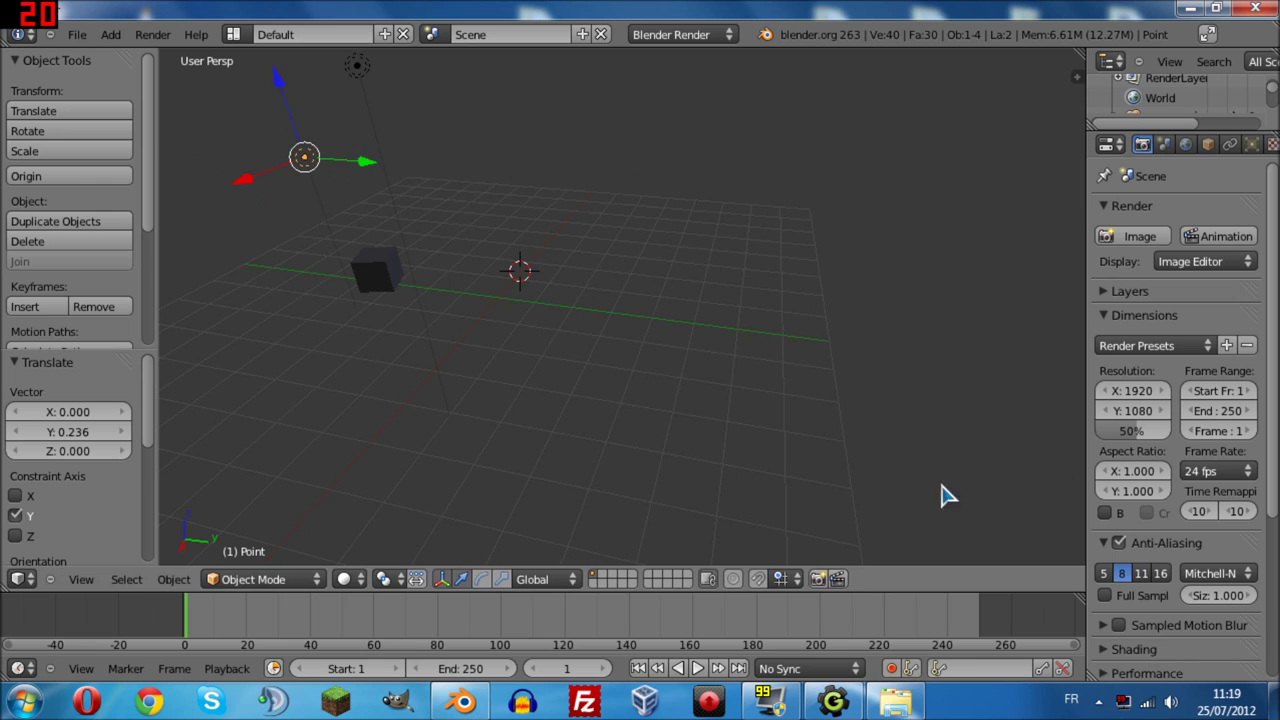
Render a still image with the raised lamp and switch back to the 3D View.
{"action": "left_click", "coordinate": [1132, 236]}
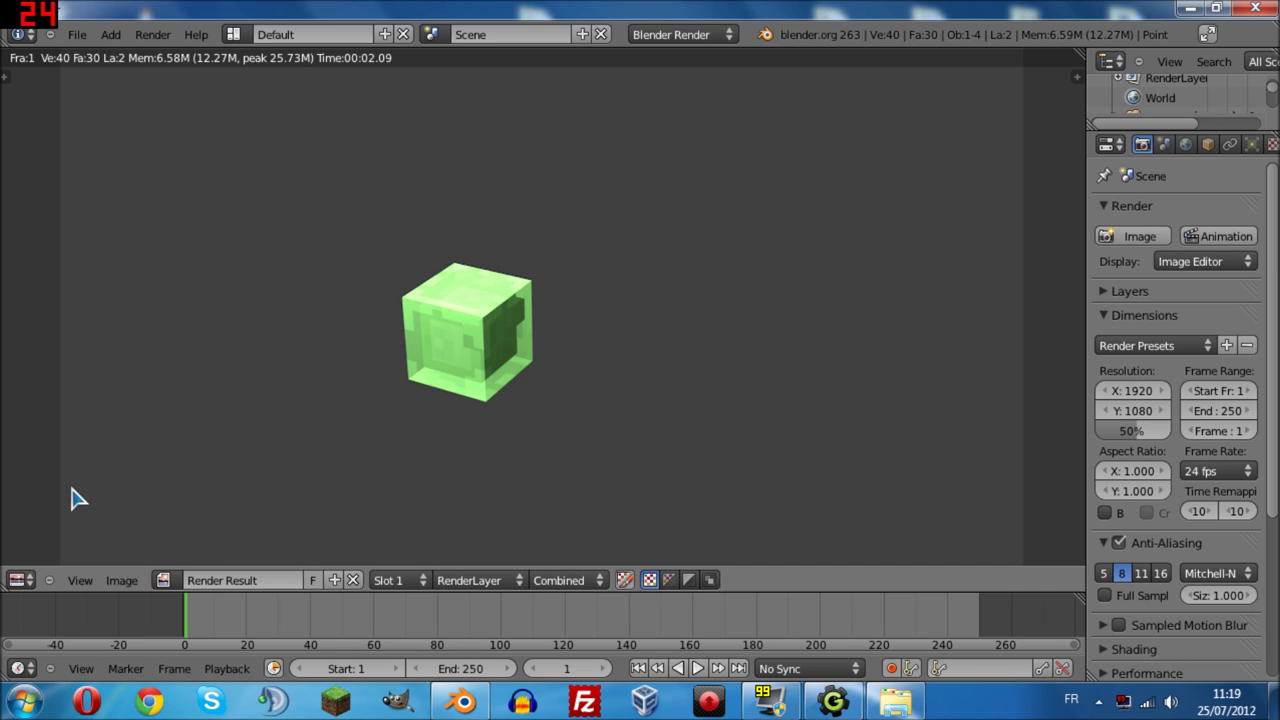
{"action": "left_click", "coordinate": [20, 580]}
{"action": "left_click", "coordinate": [30, 561]}
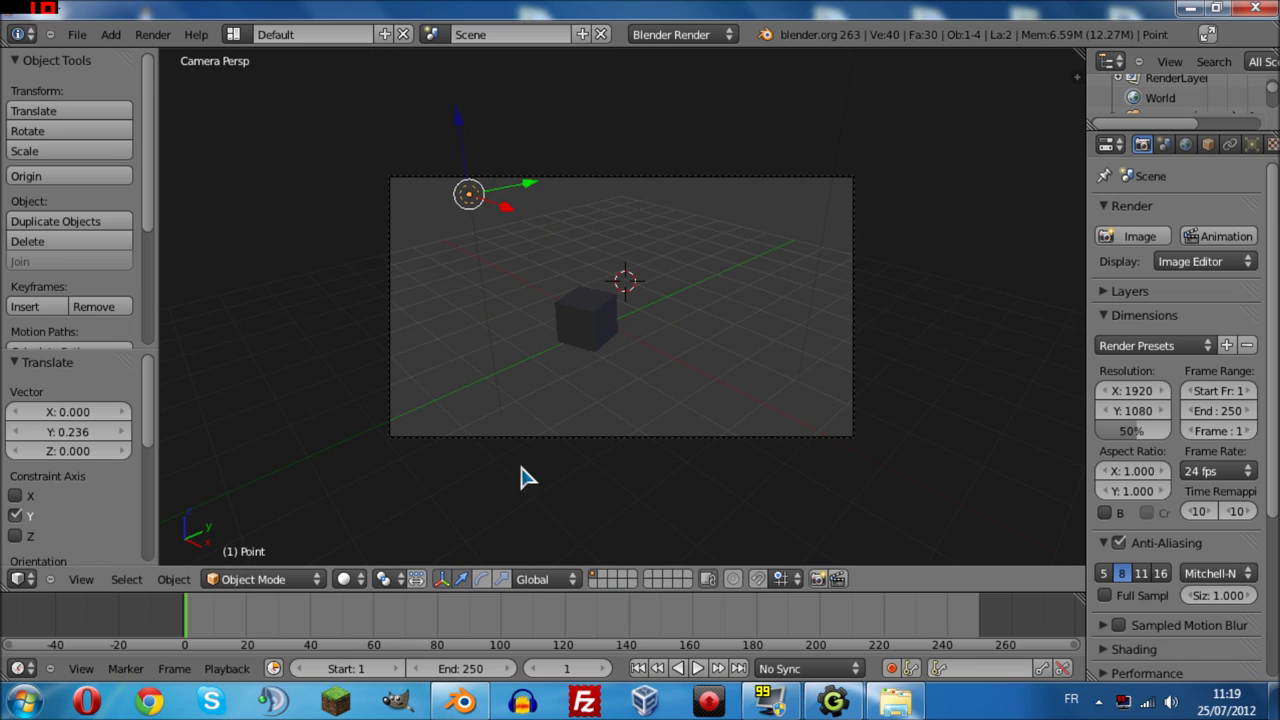
Rotate the small cube about -21° around the Y axis and about 4° around the Z axis.
{"action": "right_click", "coordinate": [568, 336]}
{"action": "left_click", "coordinate": [483, 580]}
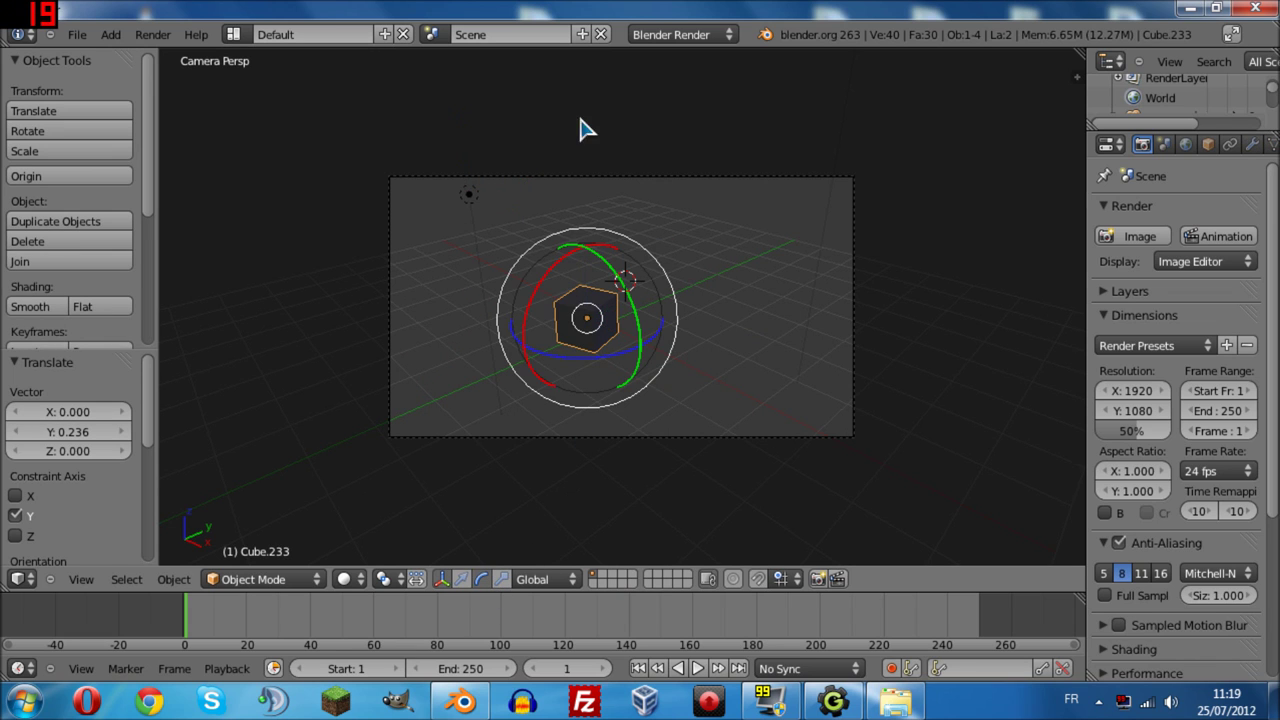
{"action": "left_click_drag", "start_coordinate": [557, 268], "coordinate": [600, 258]}
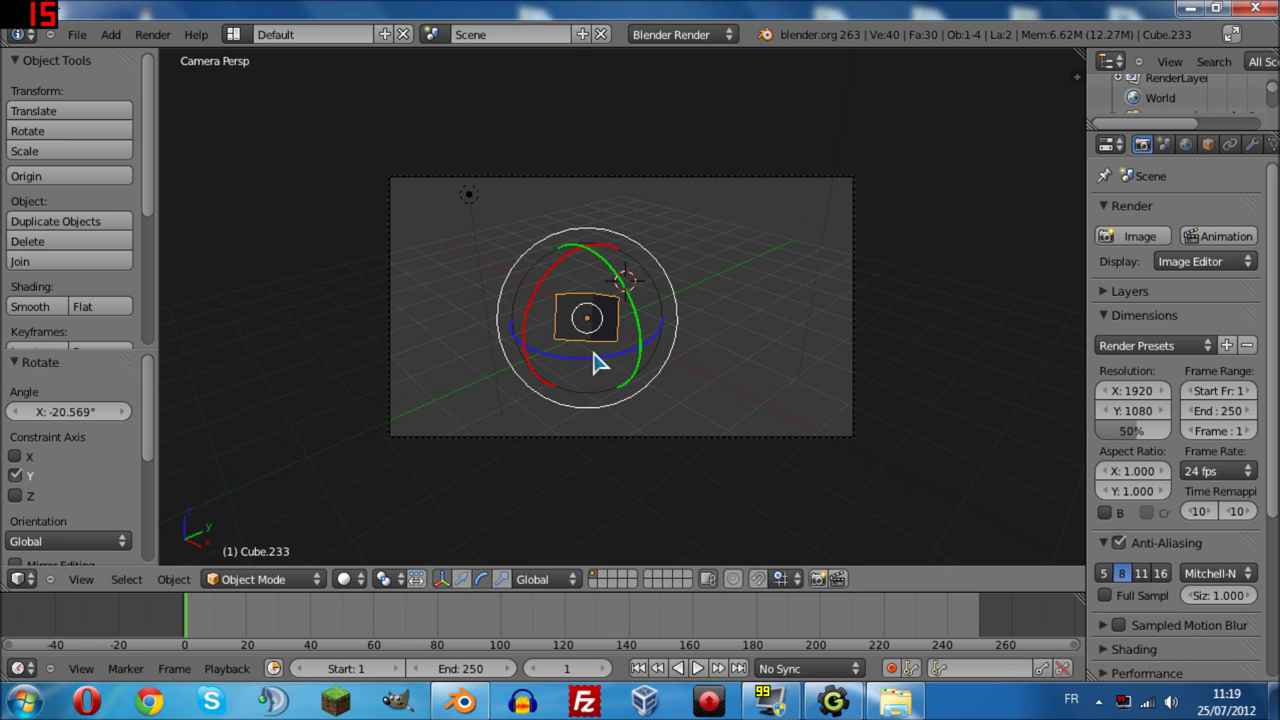
{"action": "left_click_drag", "start_coordinate": [598, 368], "coordinate": [598, 368]}
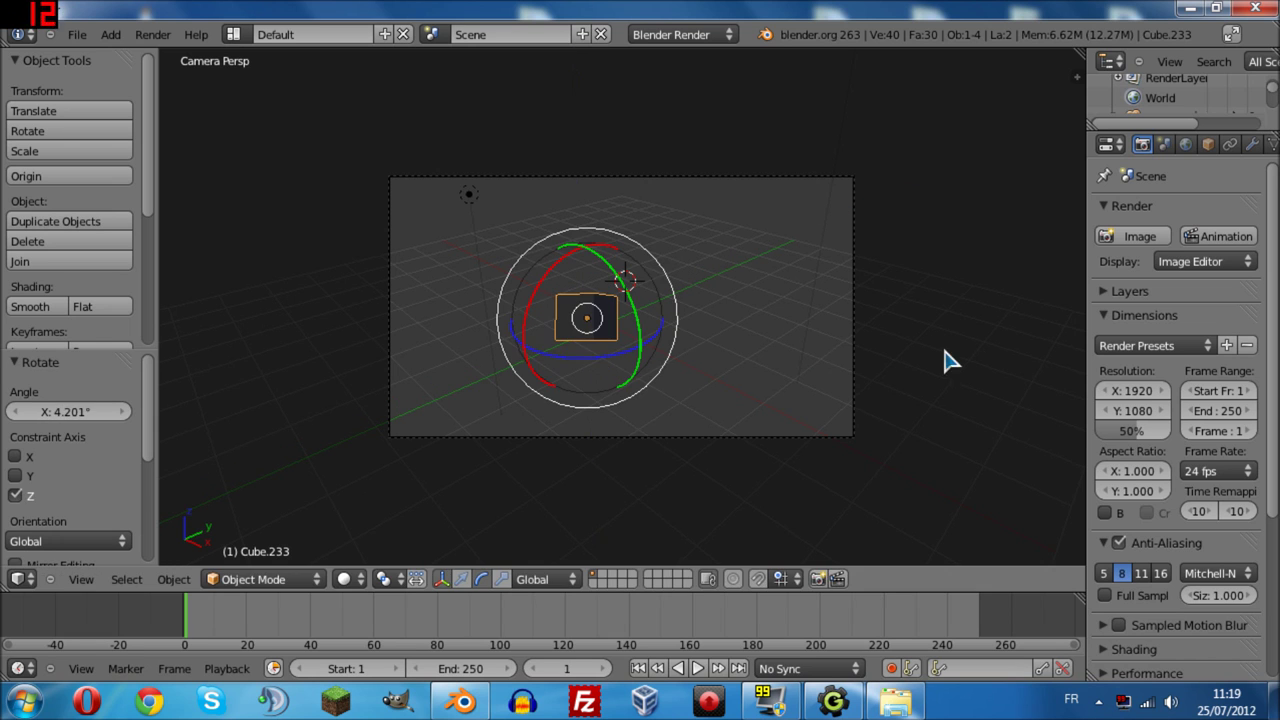
Render the tilted cube as a still image and return to the 3D View.
{"action": "left_click", "coordinate": [1128, 242]}
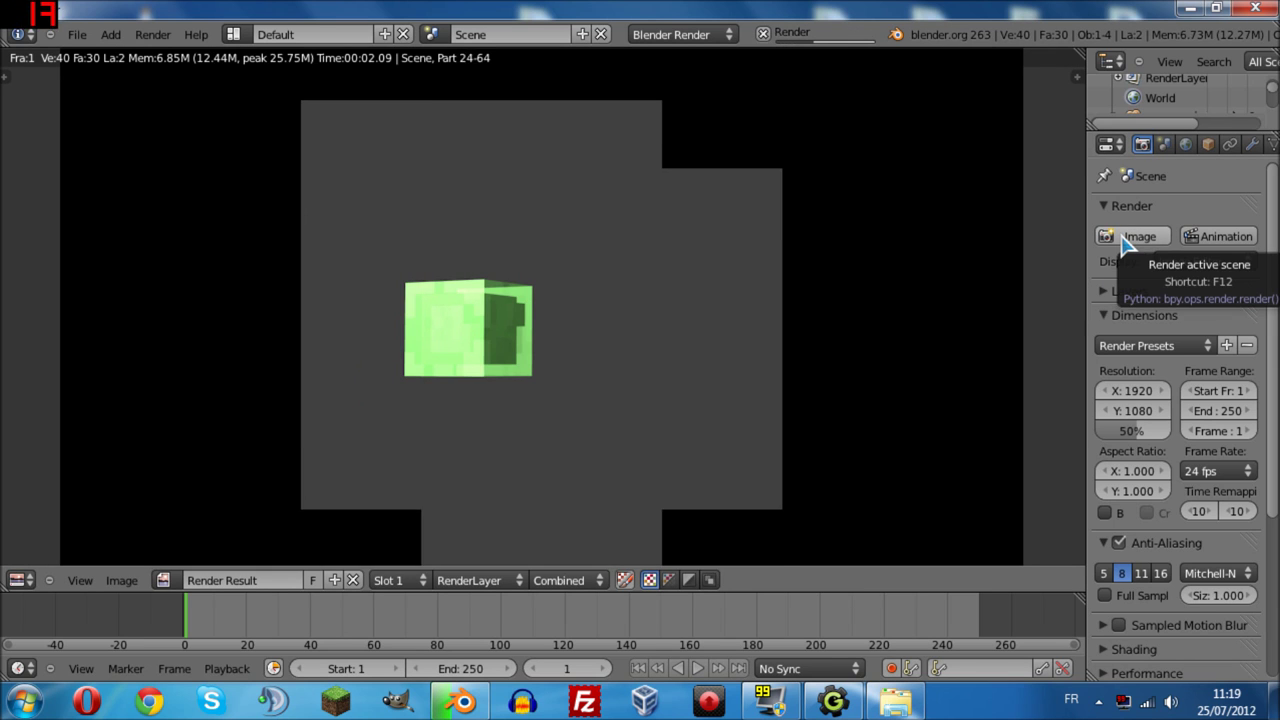
{"action": "left_click", "coordinate": [17, 580]}
{"action": "left_click", "coordinate": [30, 560]}
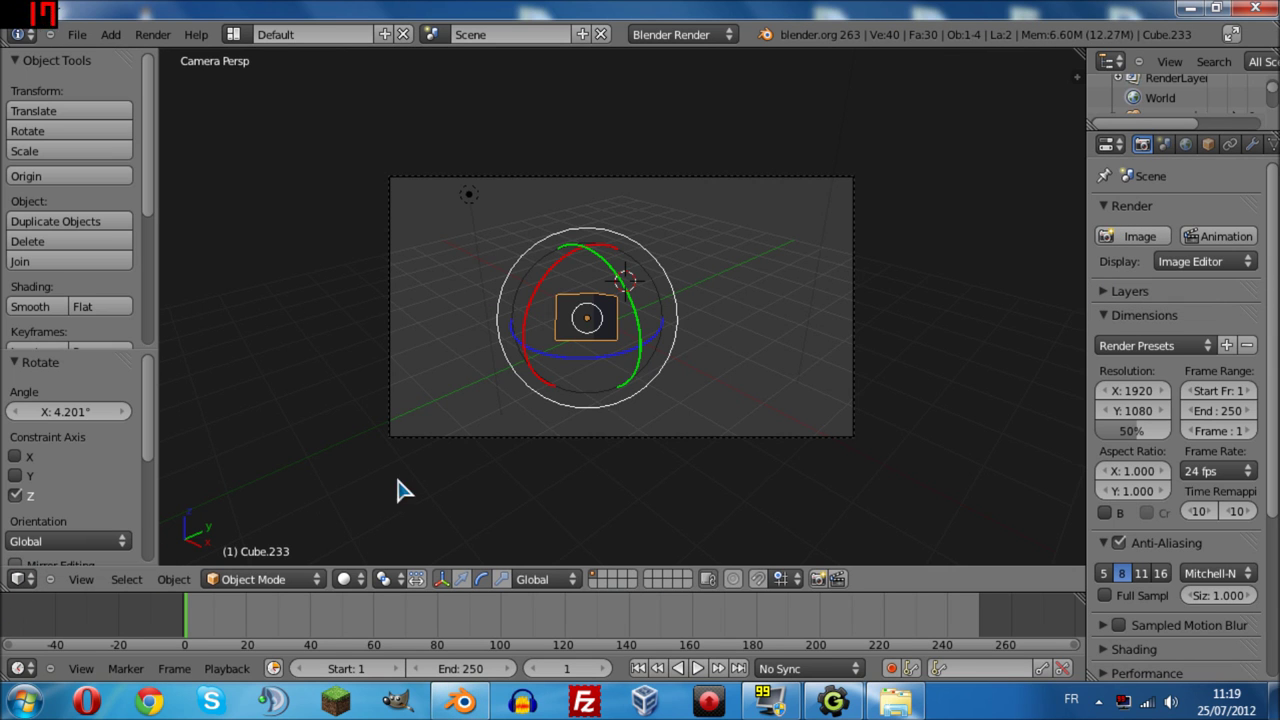
Tilt the small cube about 12° around the Y axis and check it with a still render.
{"action": "left_click_drag", "start_coordinate": [553, 287], "coordinate": [607, 283]}
{"action": "left_click", "coordinate": [1130, 237]}
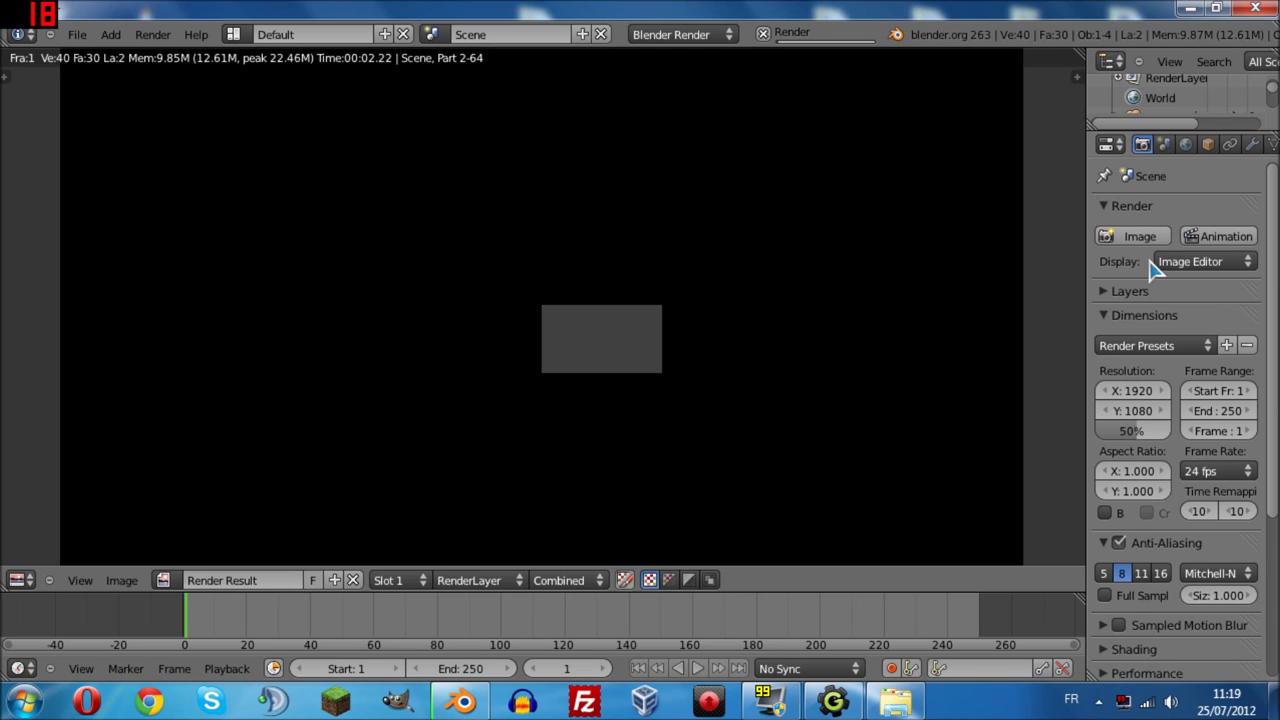
{"action": "left_click", "coordinate": [18, 580]}
{"action": "left_click", "coordinate": [25, 566]}
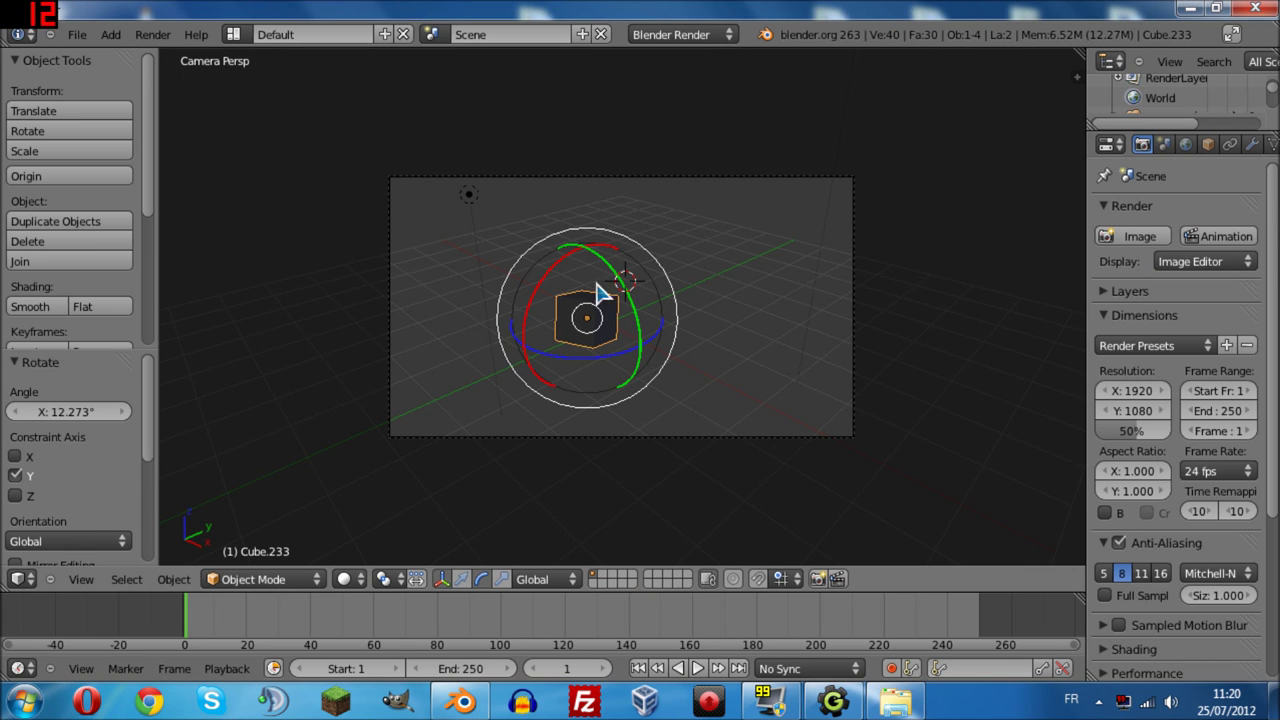
Tilt the small cube about -5° around the Y axis, render a still image, and return to the 3D View.
{"action": "left_click_drag", "start_coordinate": [610, 268], "coordinate": [600, 265]}
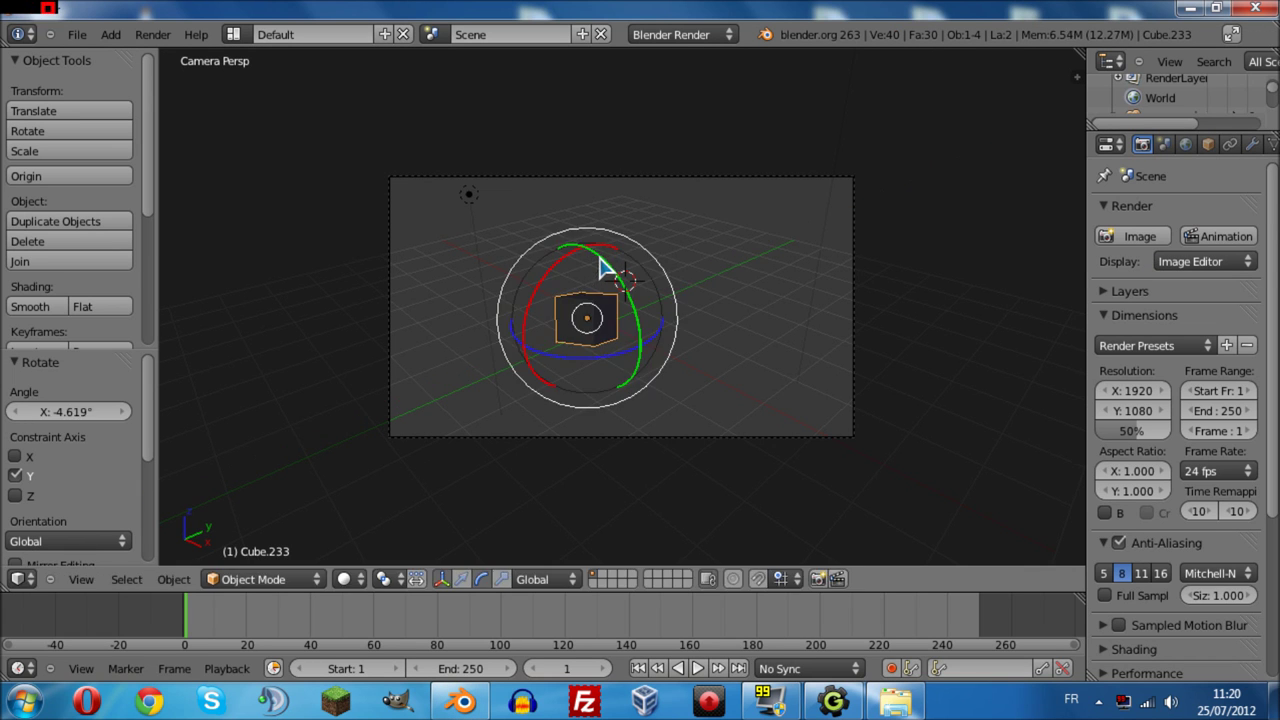
{"action": "left_click", "coordinate": [1140, 236]}
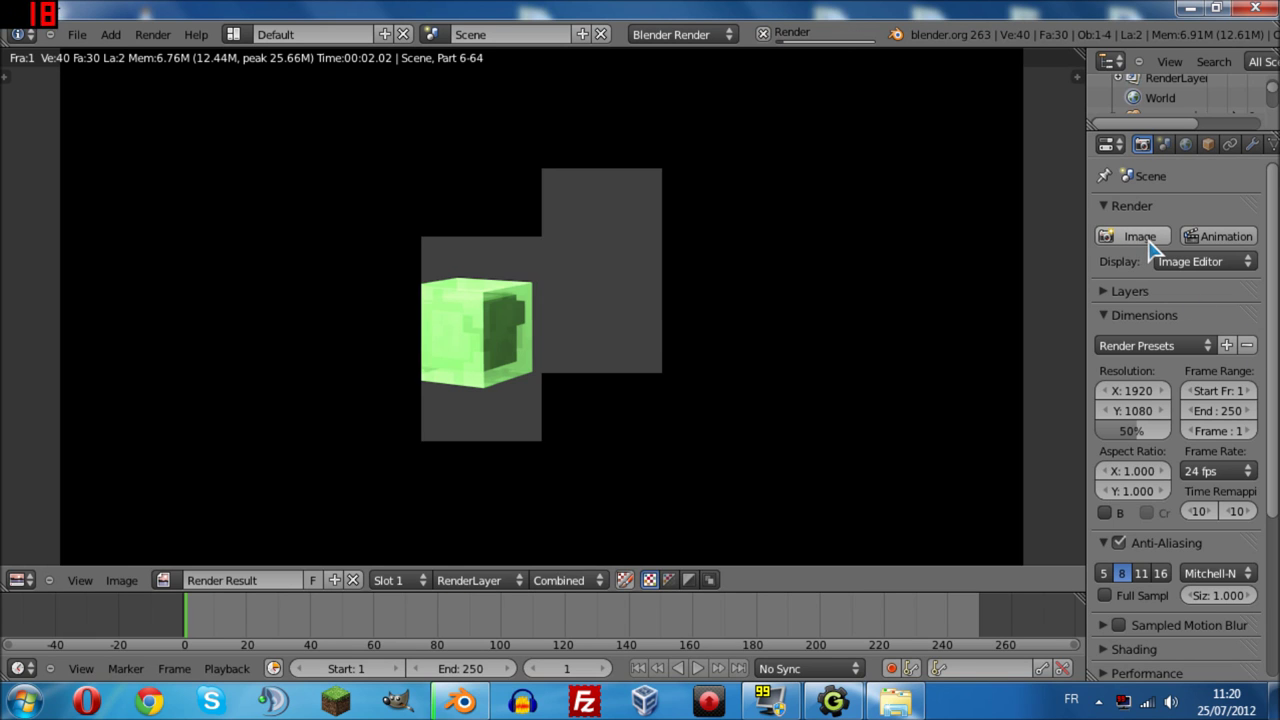
{"action": "left_click", "coordinate": [18, 580]}
{"action": "left_click", "coordinate": [16, 561]}
Raise the point lamp along Z and move it about 1.22 units along the Y axis.
{"action": "right_click", "coordinate": [468, 195]}
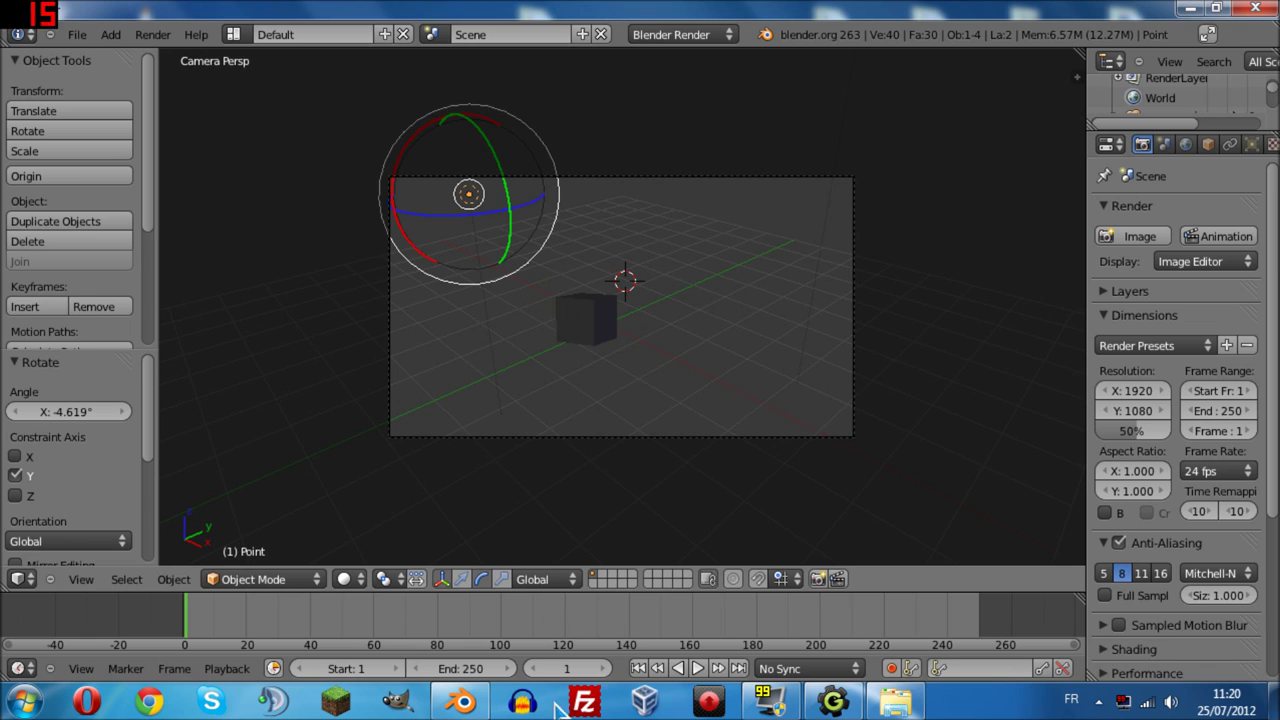
{"action": "left_click", "coordinate": [463, 580]}
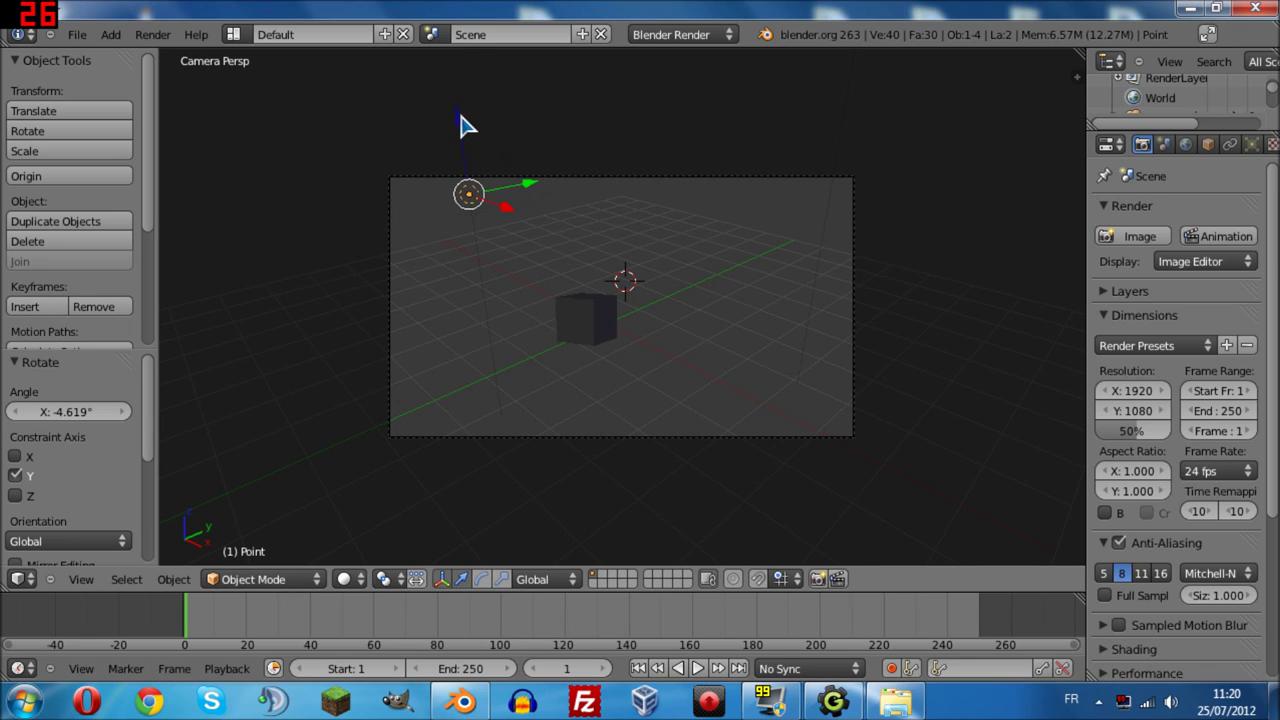
{"action": "left_click_drag", "start_coordinate": [463, 125], "coordinate": [455, 40]}
{"action": "left_click_drag", "start_coordinate": [523, 109], "coordinate": [606, 116]}
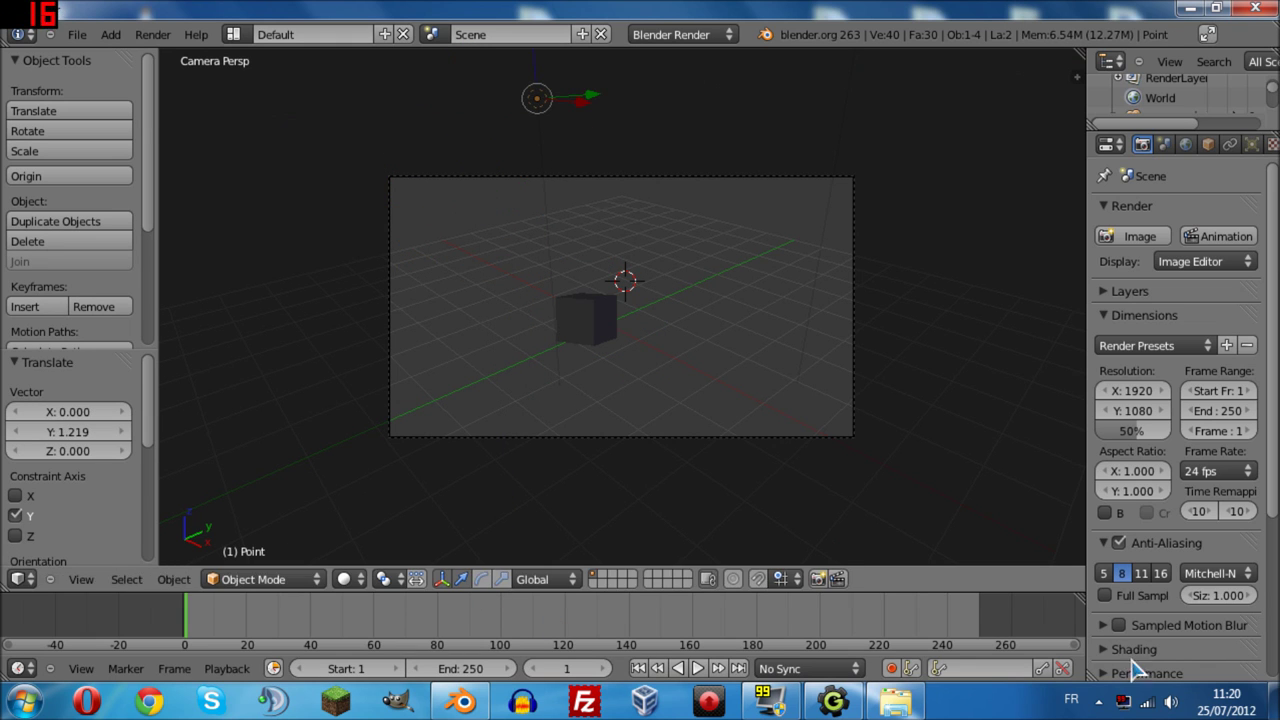
Render a still image with the repositioned lamp and return to the 3D View.
{"action": "left_click", "coordinate": [1110, 240]}
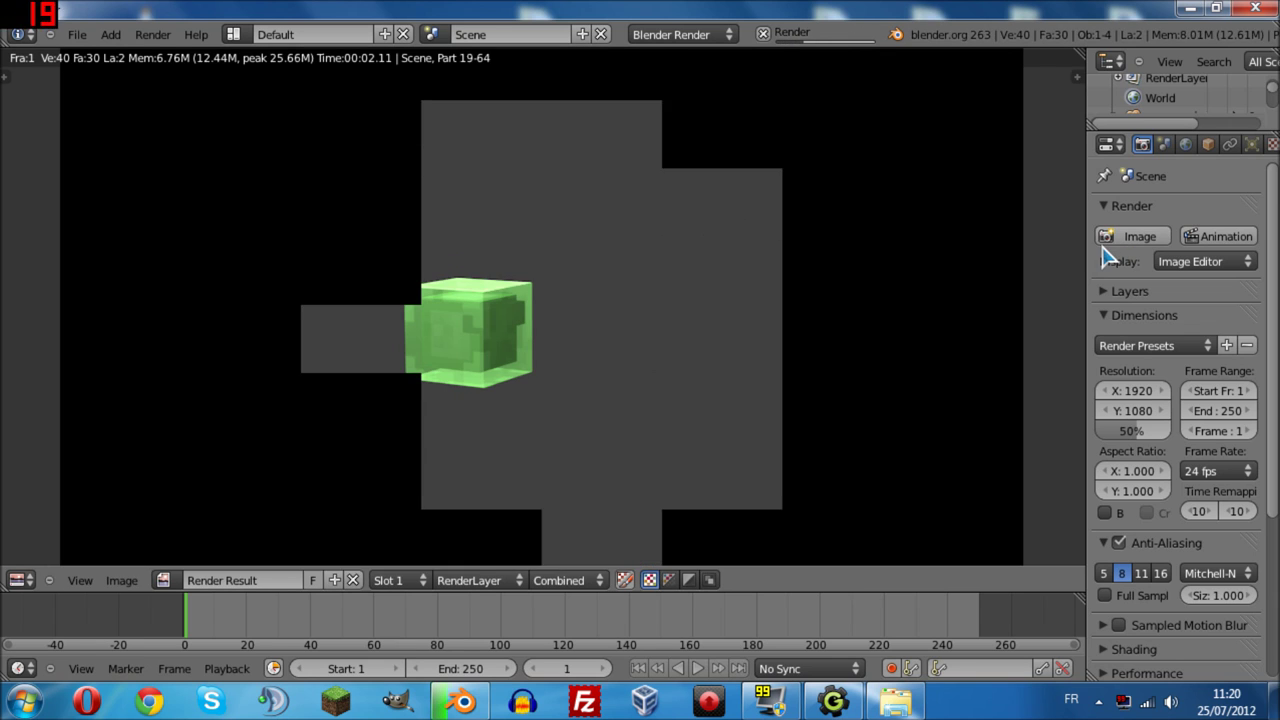
{"action": "left_click", "coordinate": [20, 585]}
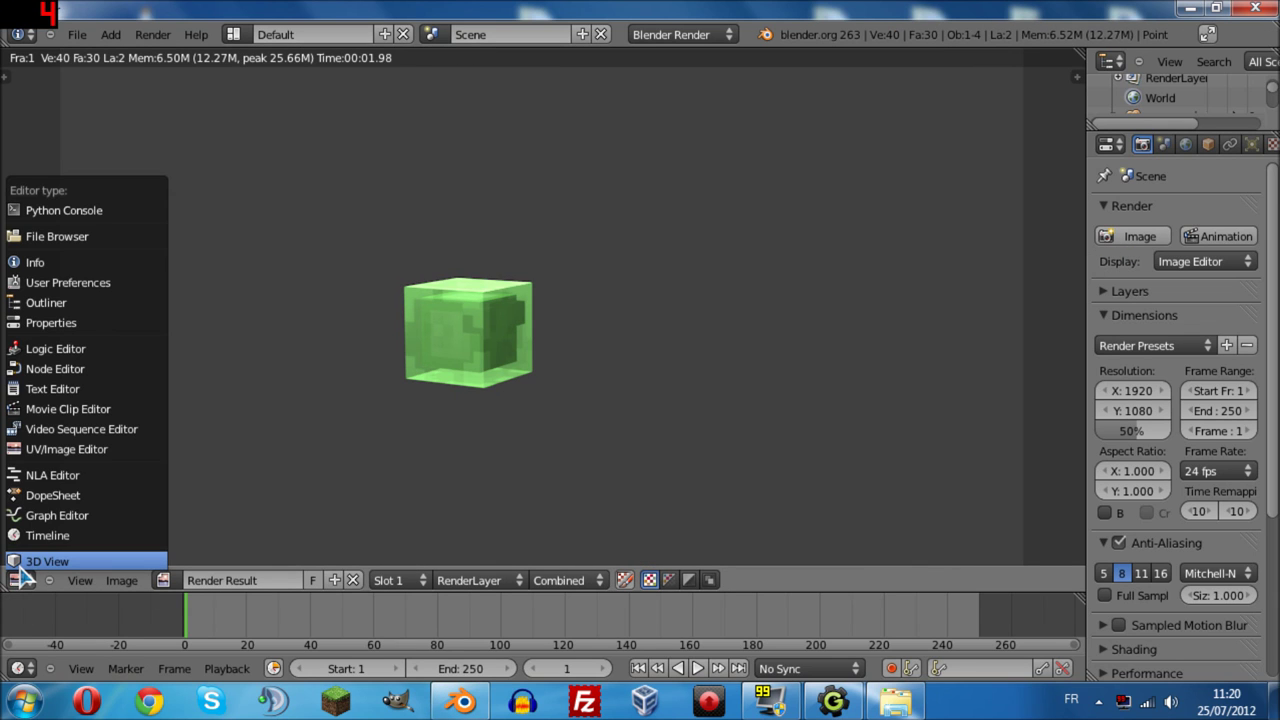
{"action": "left_click", "coordinate": [40, 561]}
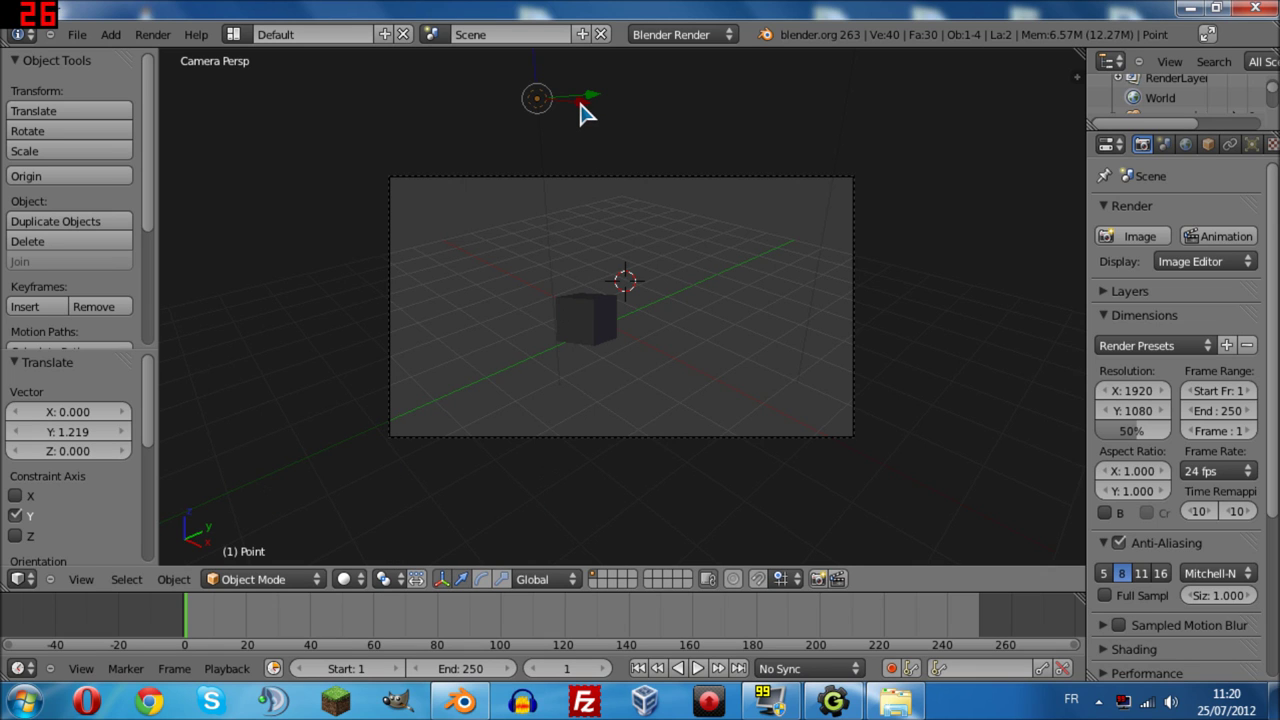
Shift the point lamp about -0.16 units along the Y axis and set its energy to 4.
{"action": "mouse_move", "coordinate": [580, 101]}
{"action": "left_mouse_down"}
{"action": "mouse_move", "coordinate": [591, 100]}
{"action": "mouse_move", "coordinate": [563, 102]}
{"action": "left_mouse_up"}
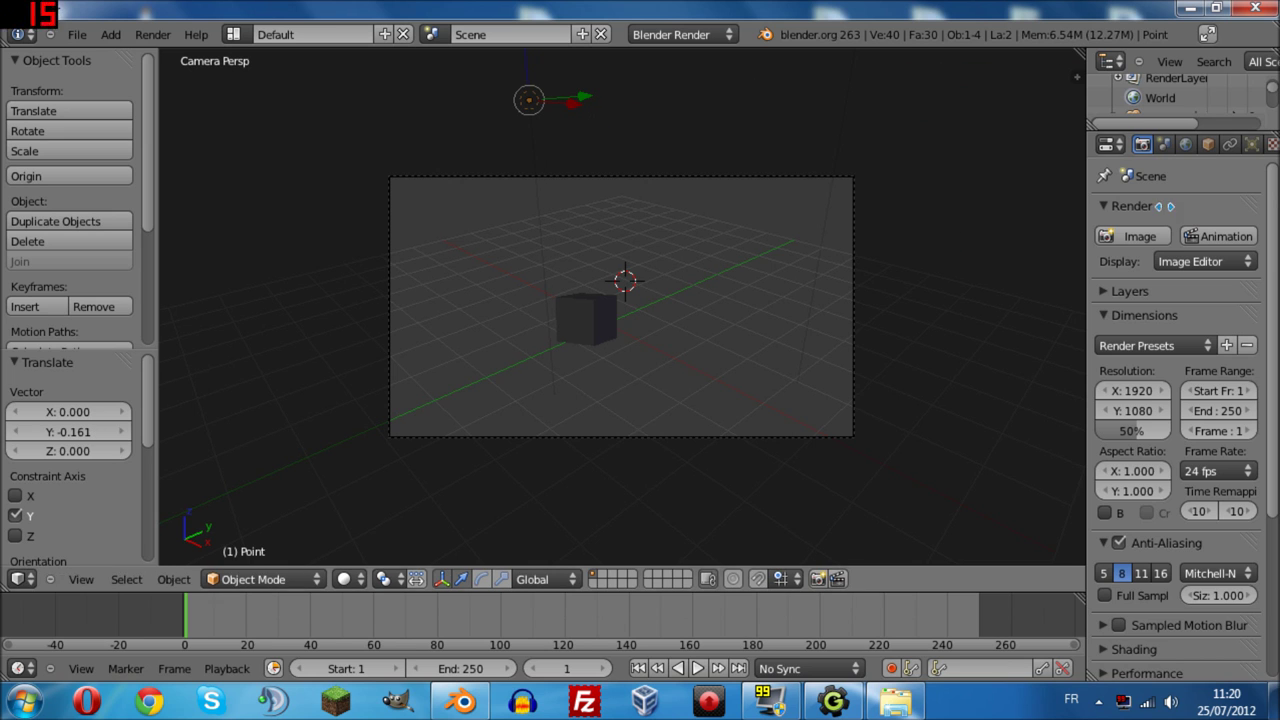
{"action": "left_click", "coordinate": [1252, 144]}
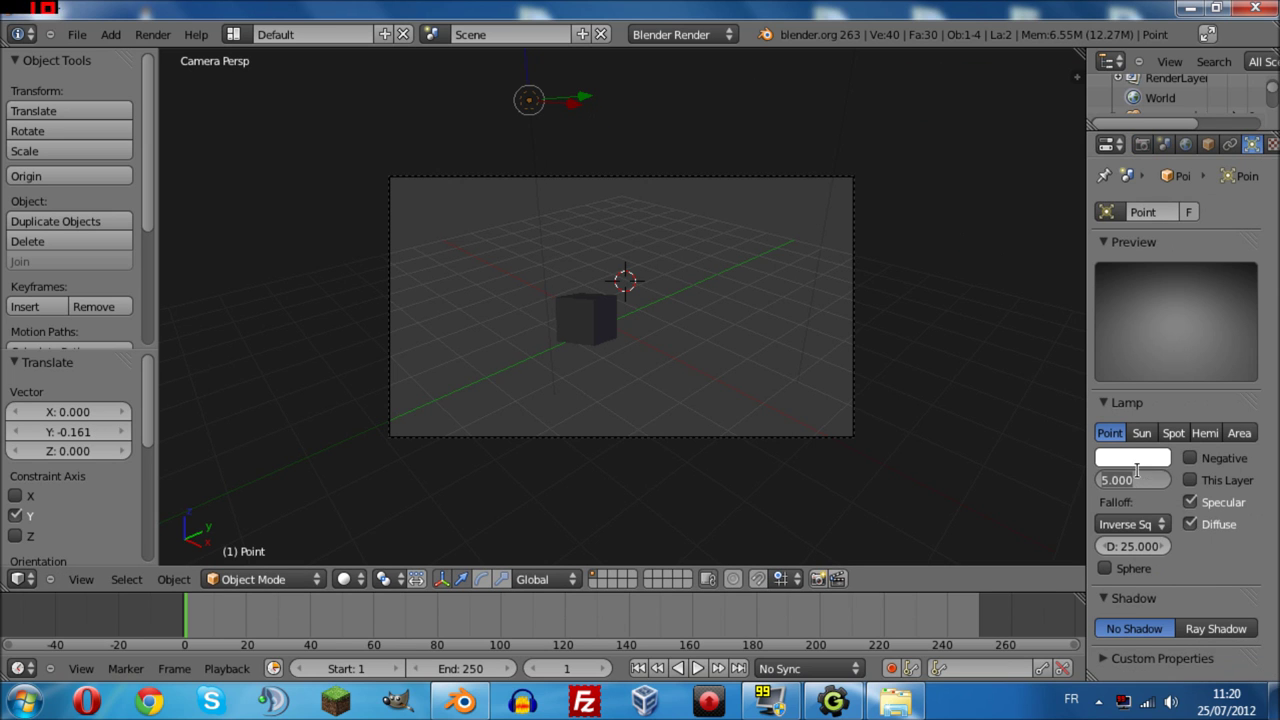
{"action": "key", "text": "Return"}
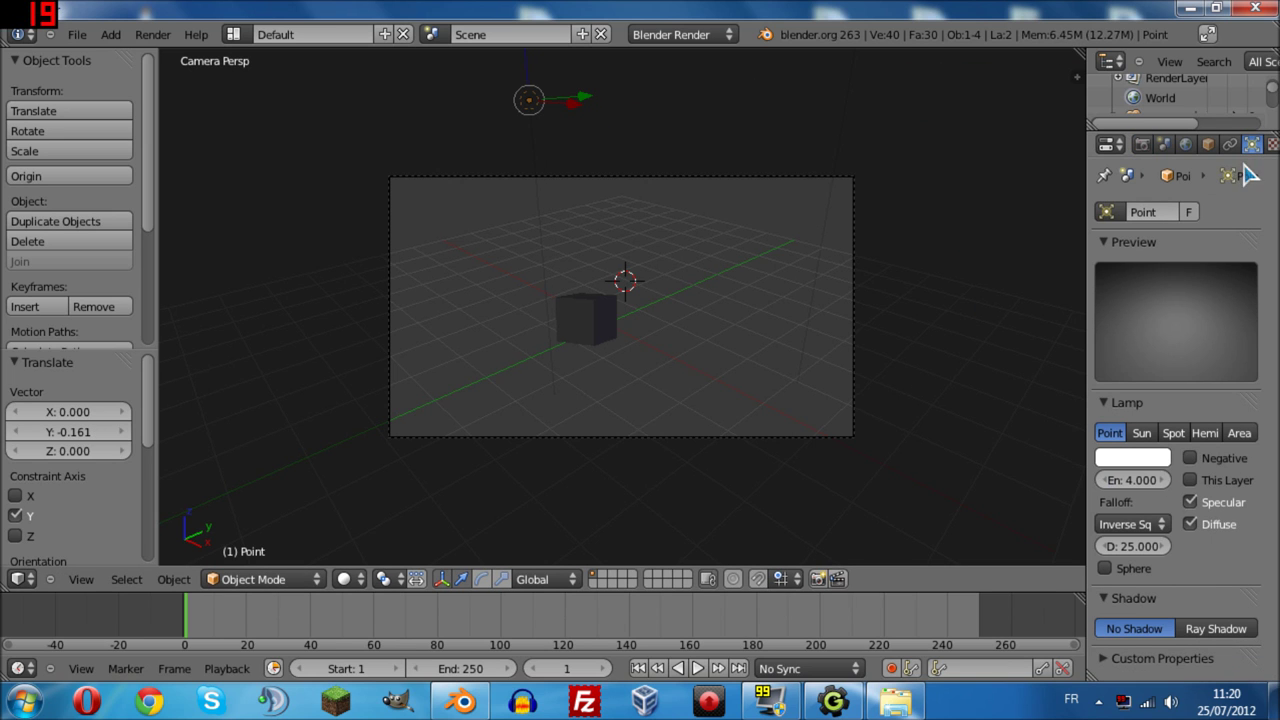
Render a still image to check the lamp's new energy and return to the 3D View.
{"action": "left_click", "coordinate": [1142, 145]}
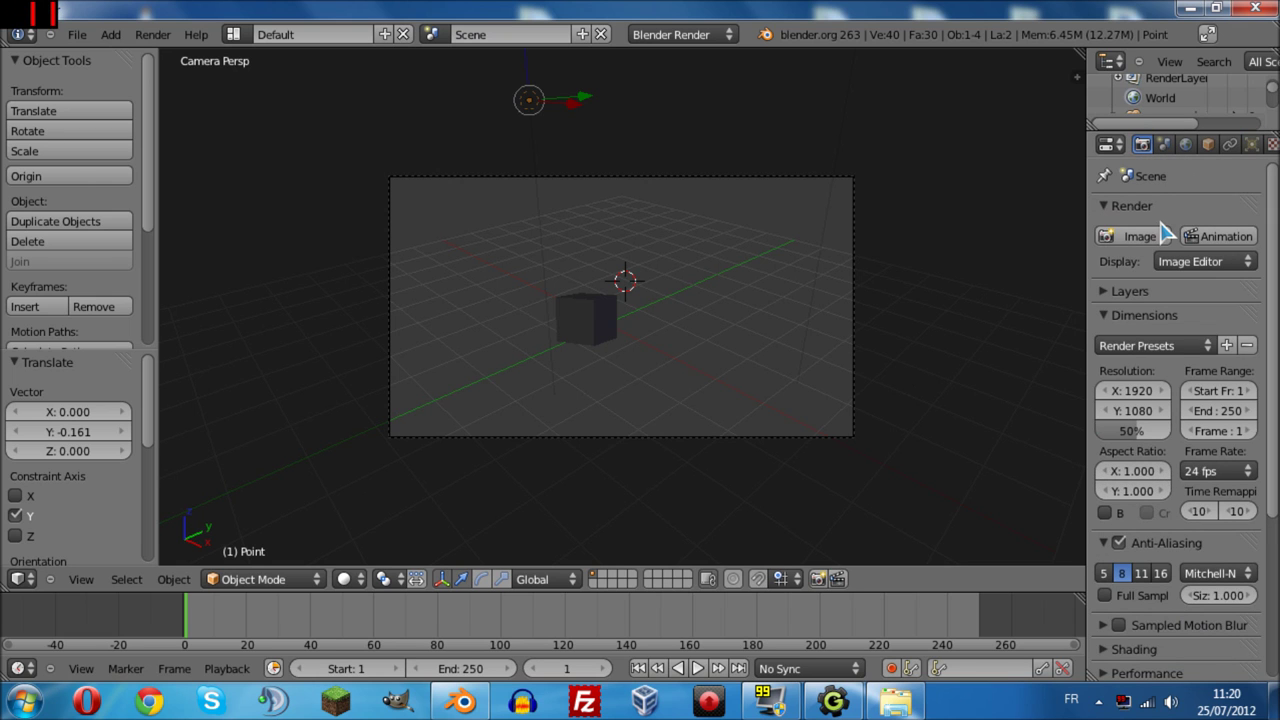
{"action": "left_click", "coordinate": [1112, 238]}
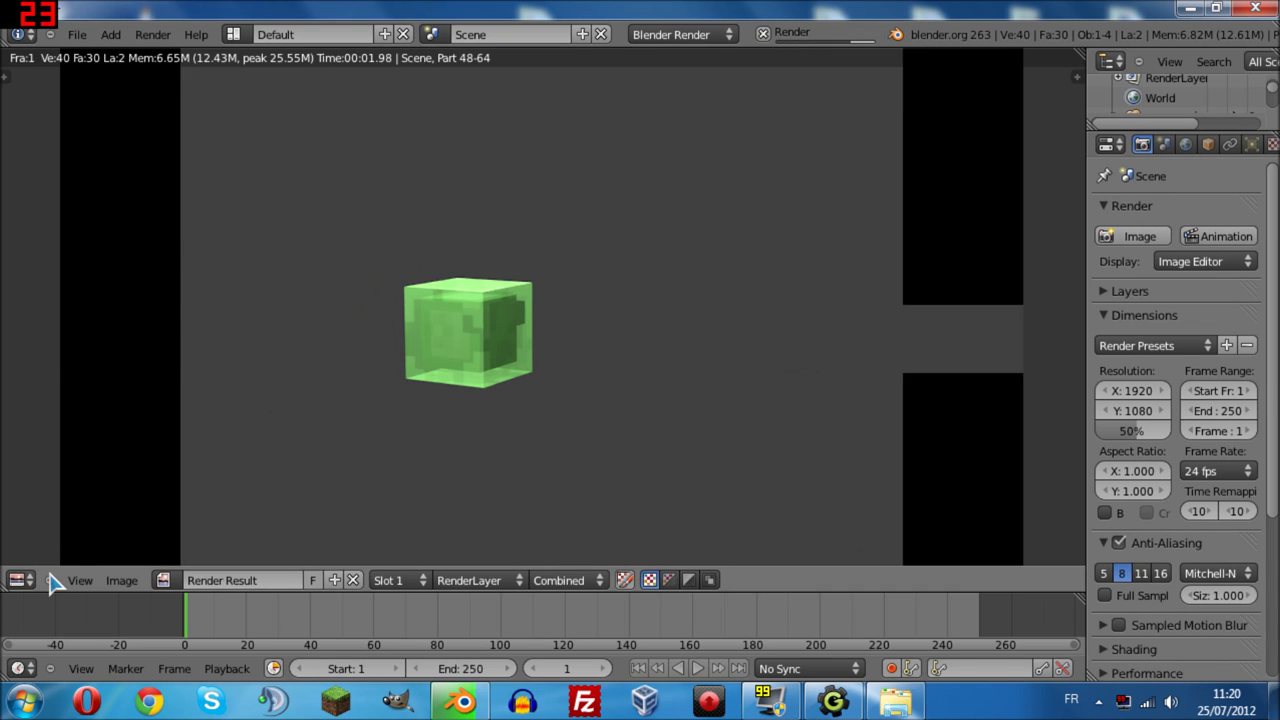
{"action": "left_click", "coordinate": [24, 580]}
{"action": "left_click", "coordinate": [40, 557]}
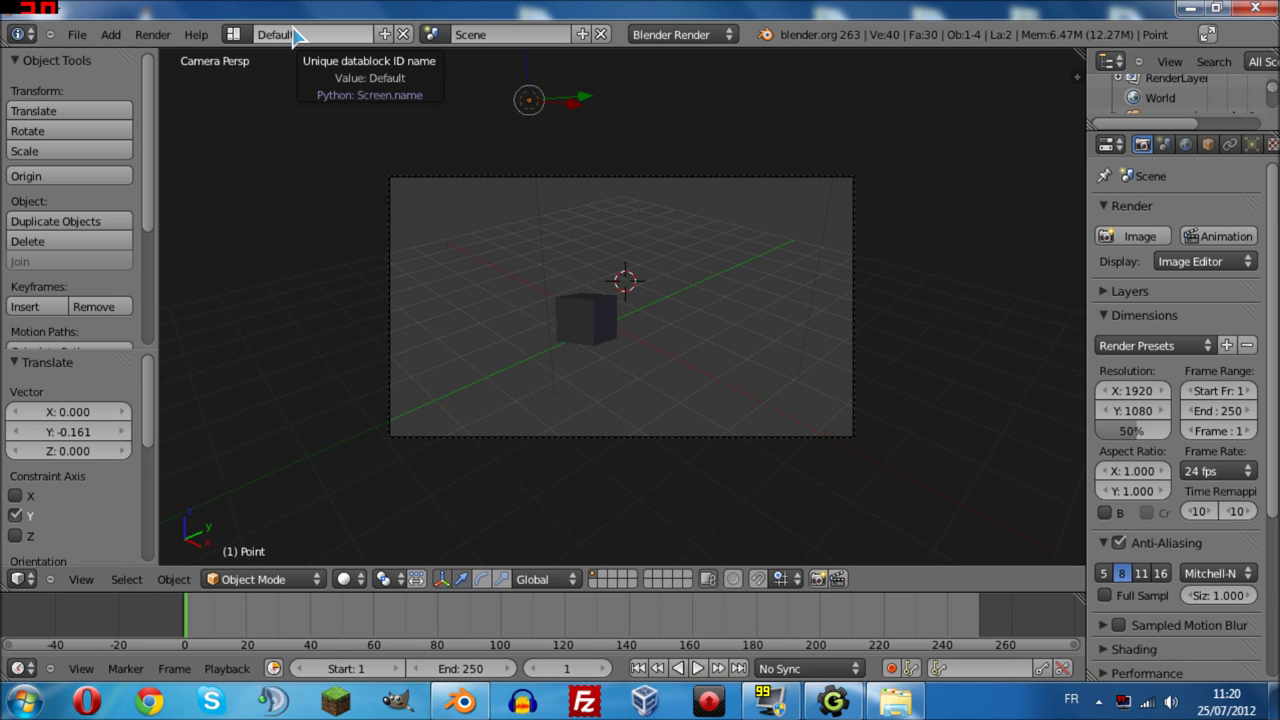
Duplicate the point lamp with an offset of about X 2.16, Y 0.76, Z -2.13 and check it with a still render.
{"action": "key", "text": "shift+d"}
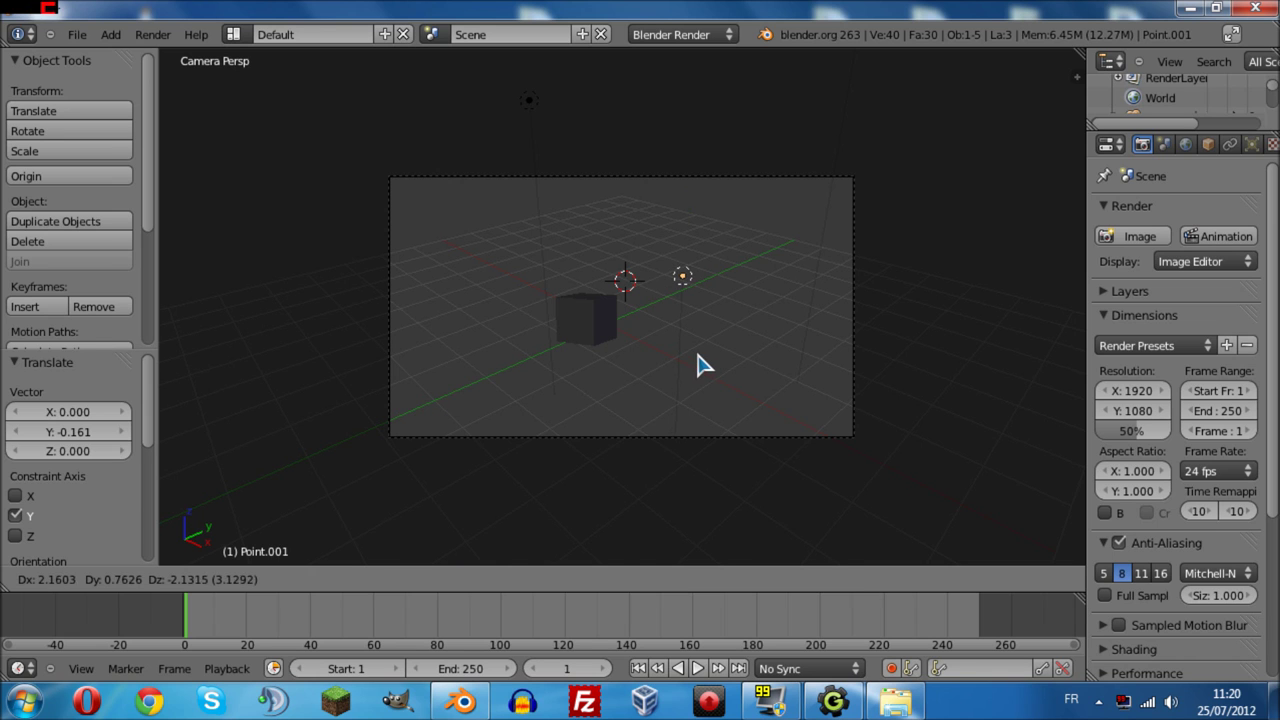
{"action": "left_click", "coordinate": [703, 366]}
{"action": "left_click", "coordinate": [1138, 238]}
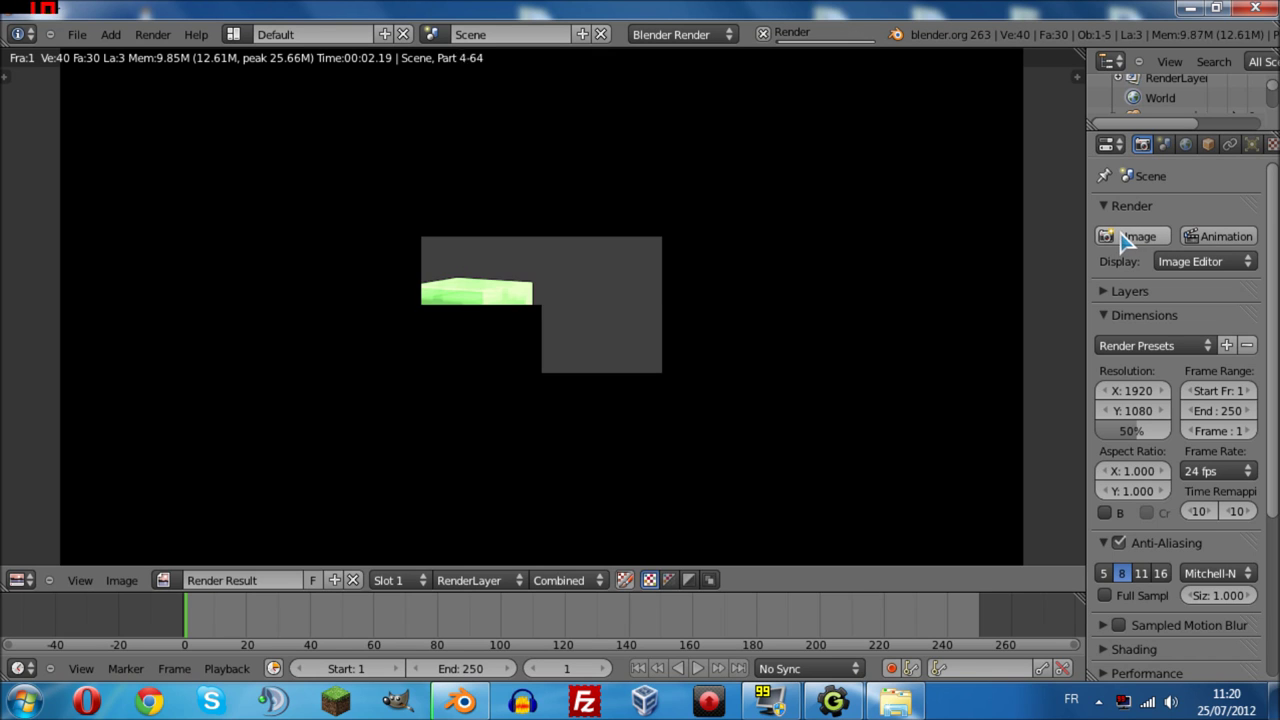
{"action": "left_click", "coordinate": [17, 580]}
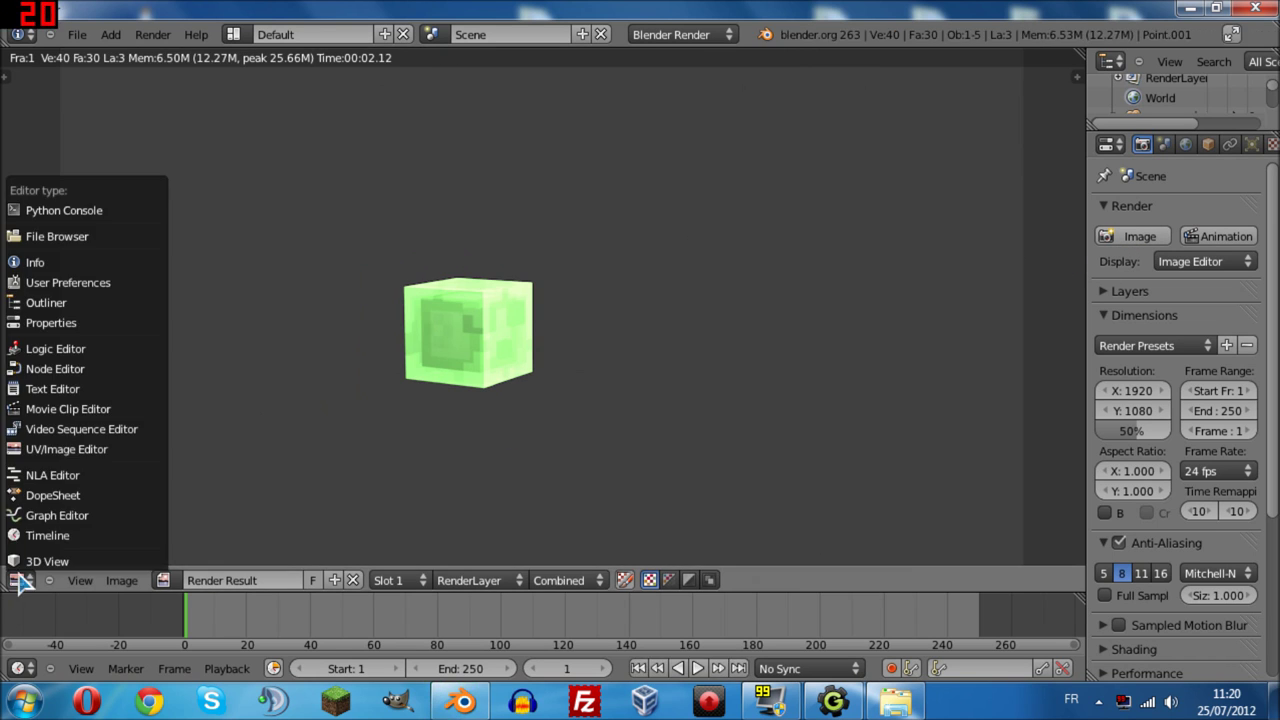
{"action": "left_click", "coordinate": [22, 562]}
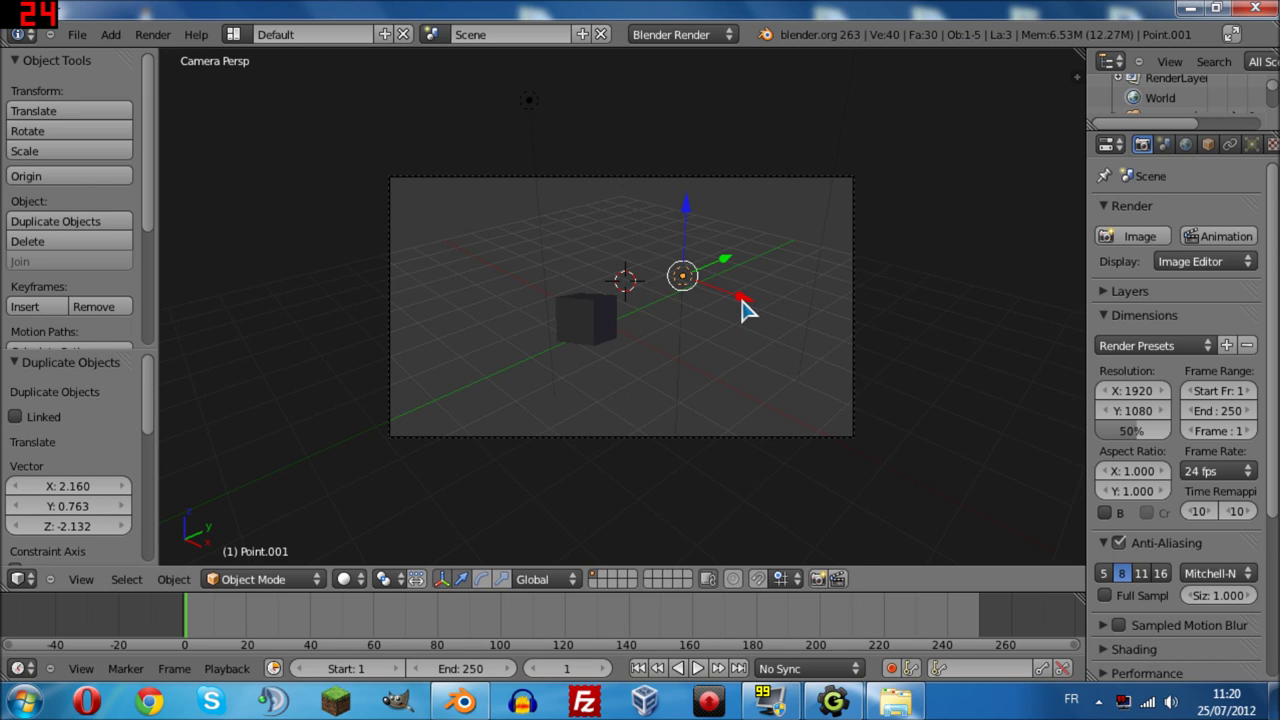
Move the duplicated lamp close to the cube, lowering it about 1.43 units in Z, and check it with a still render.
{"action": "left_click_drag", "start_coordinate": [745, 310], "coordinate": [597, 276]}
{"action": "left_click", "coordinate": [1122, 243]}
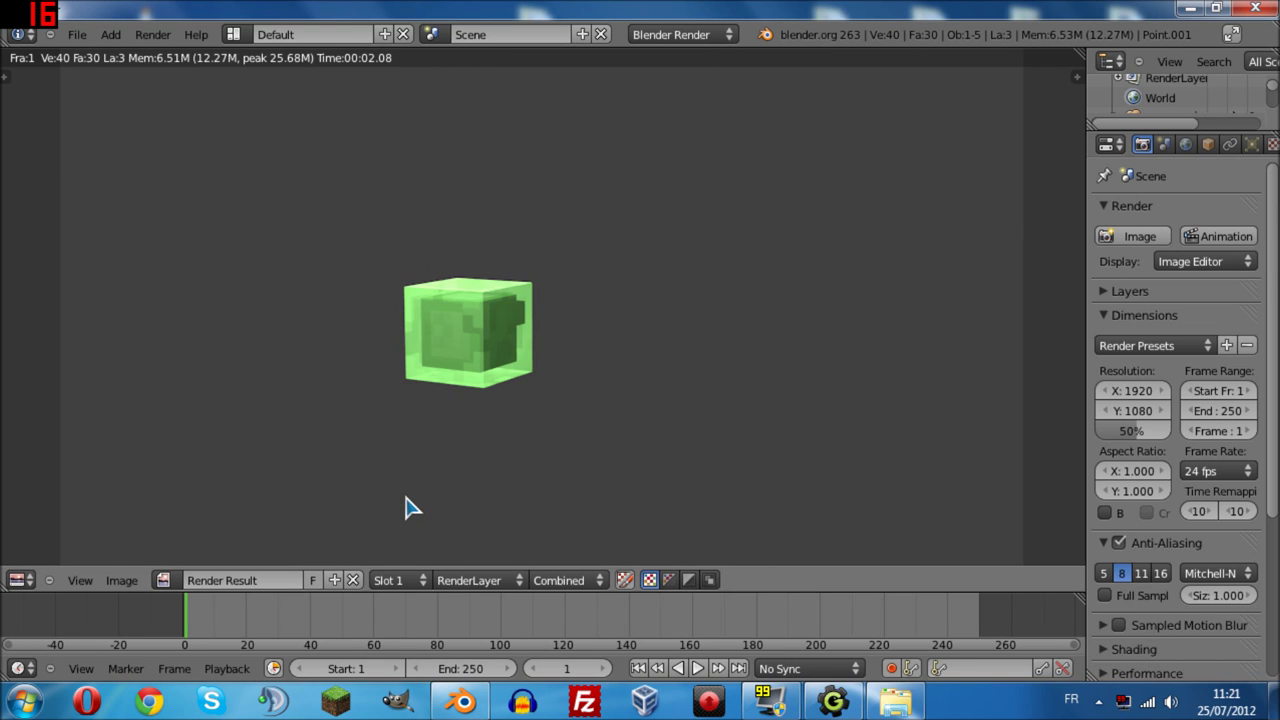
{"action": "left_click", "coordinate": [22, 580]}
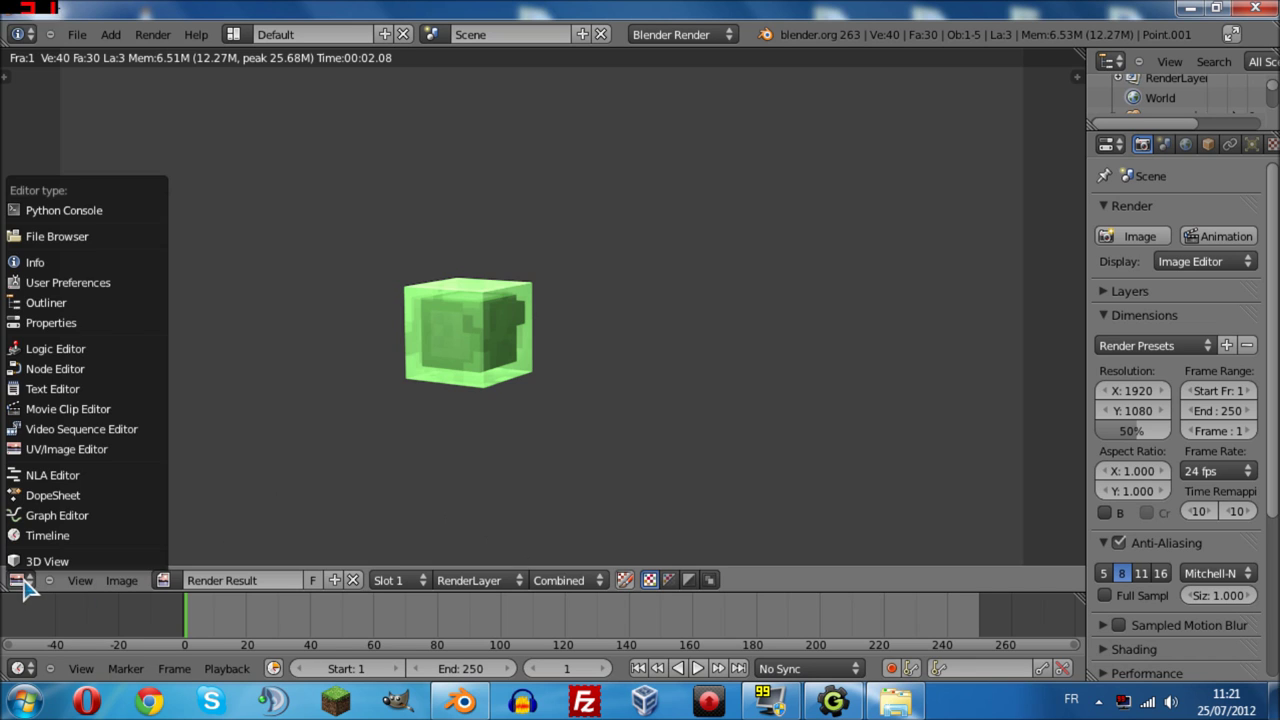
{"action": "left_click", "coordinate": [40, 560]}
Set the duplicated lamp's energy to 6.
{"action": "left_click", "coordinate": [1251, 146]}
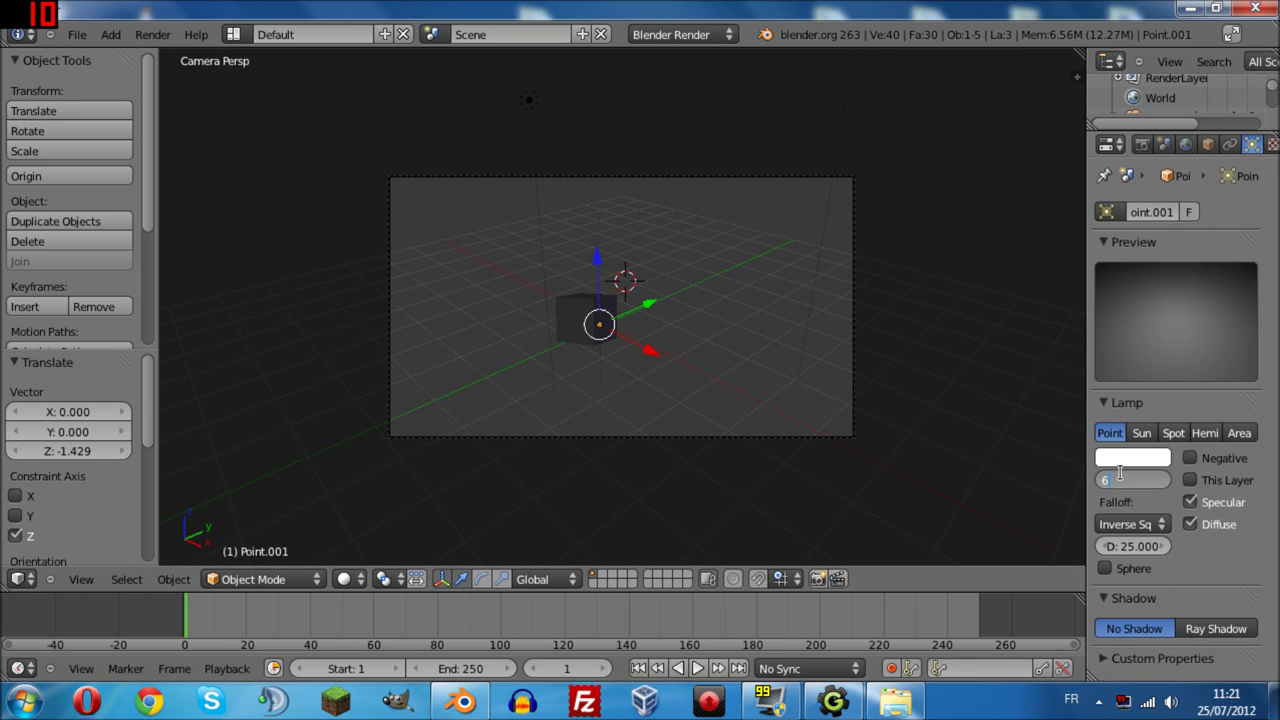
{"action": "key", "text": "Return"}
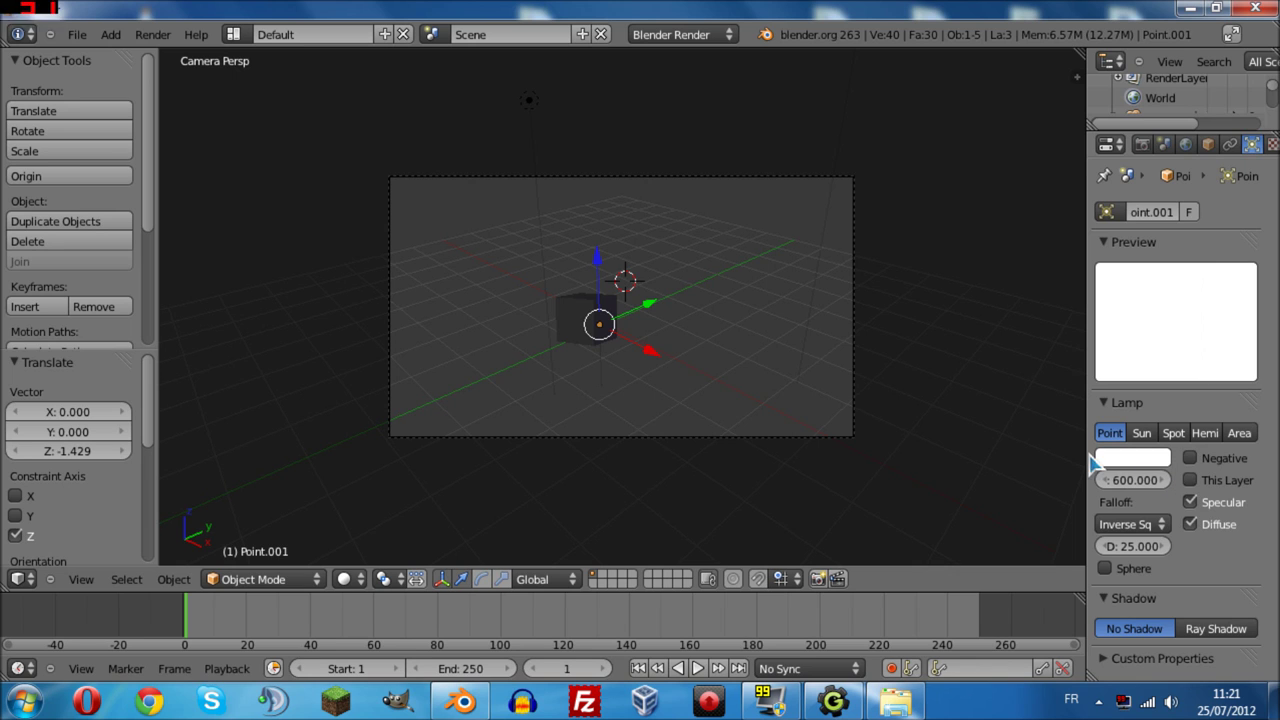
{"action": "left_click", "coordinate": [1138, 479]}
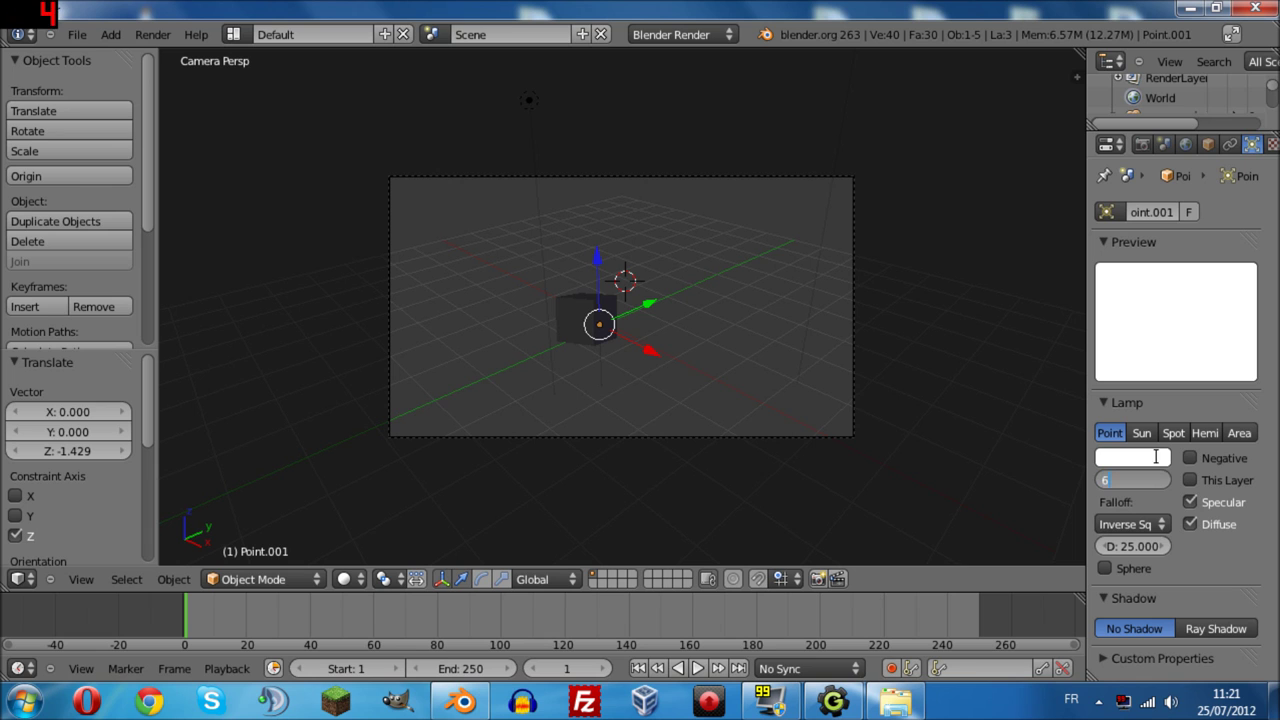
{"action": "type", "text": "6"}
{"action": "key", "text": "Return"}
Render a still image with the brighter duplicated lamp and return to the 3D View.
{"action": "left_click", "coordinate": [1144, 147]}
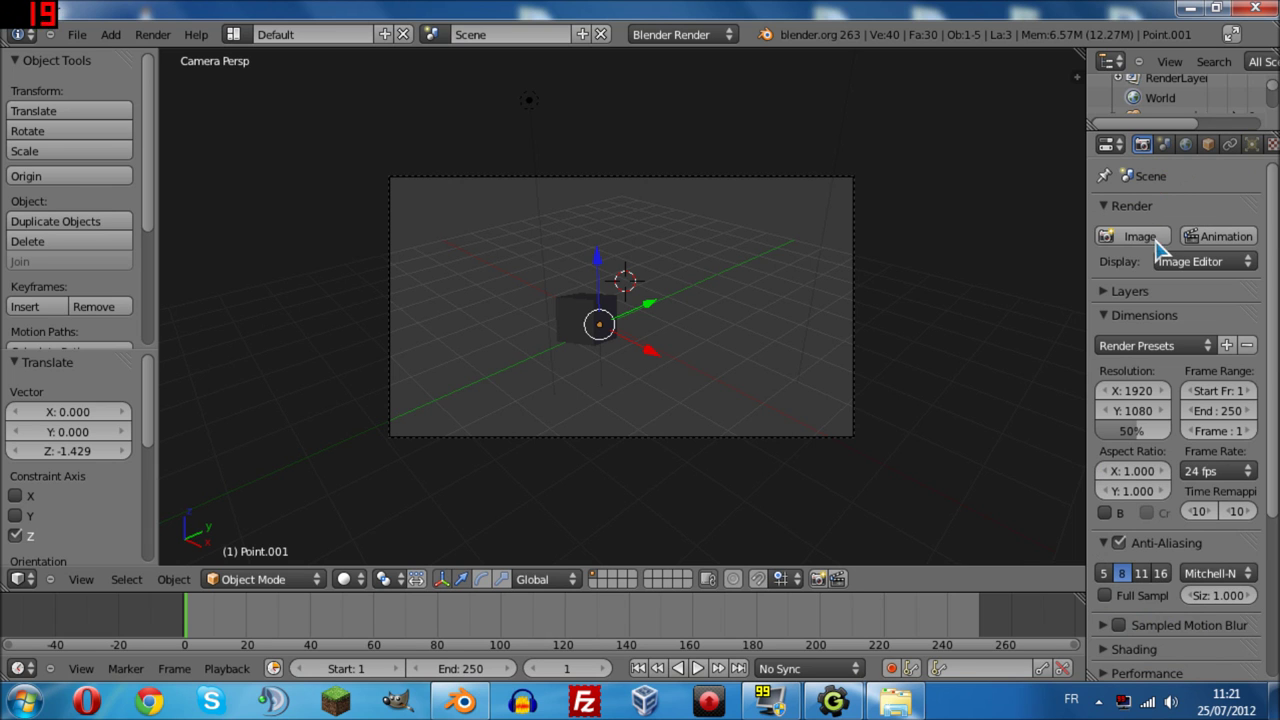
{"action": "left_click", "coordinate": [1152, 240]}
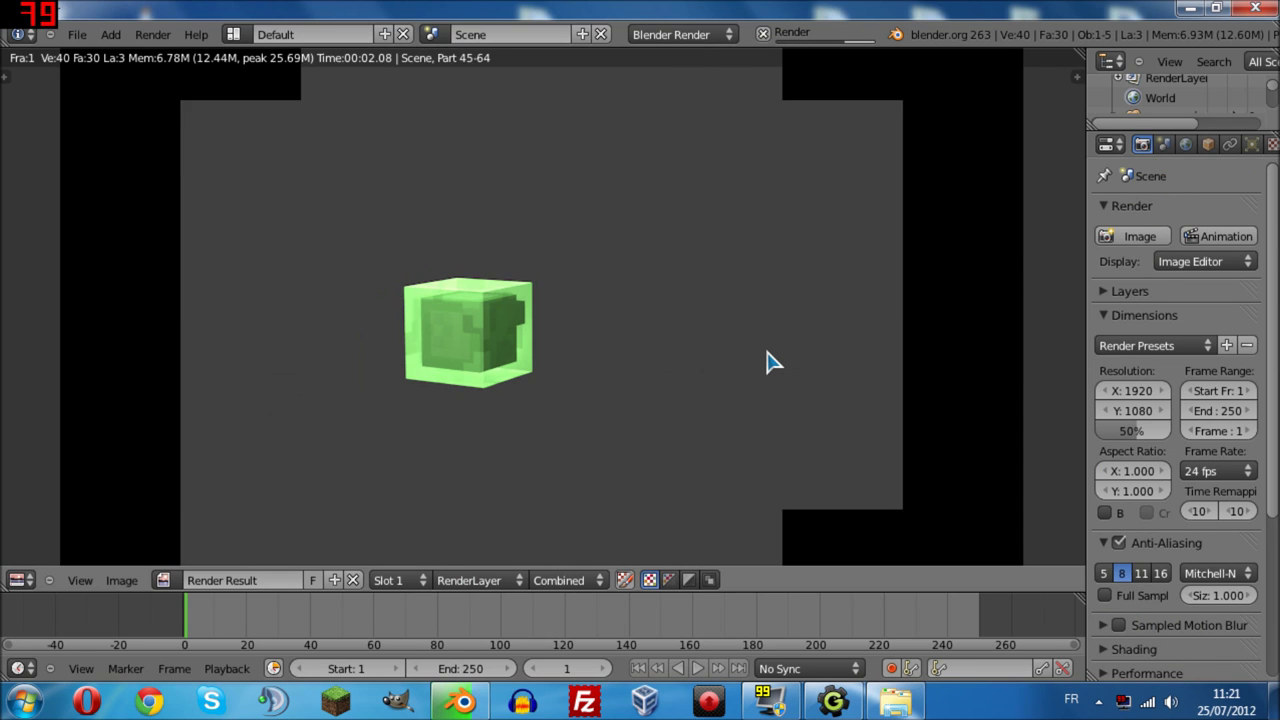
{"action": "left_click", "coordinate": [24, 582]}
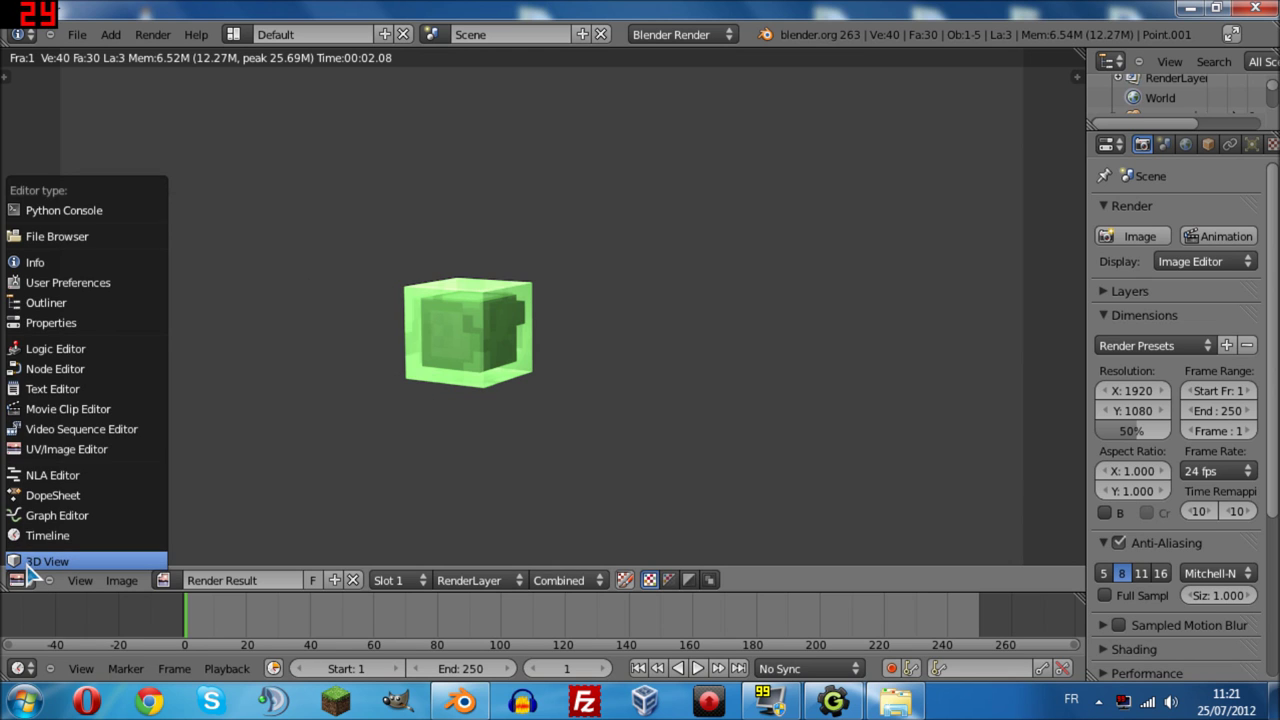
{"action": "left_click", "coordinate": [35, 563]}
Set the duplicated lamp's energy to 4.
{"action": "left_click", "coordinate": [1166, 146]}
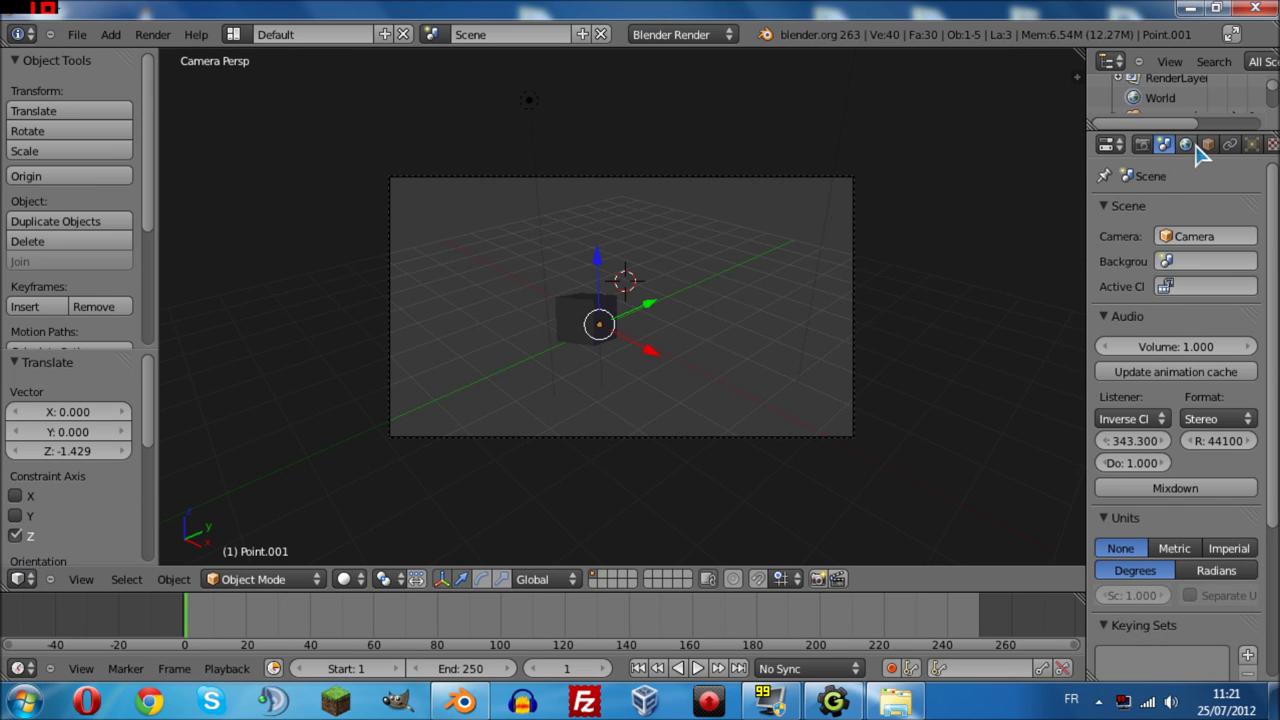
{"action": "left_click", "coordinate": [1187, 146]}
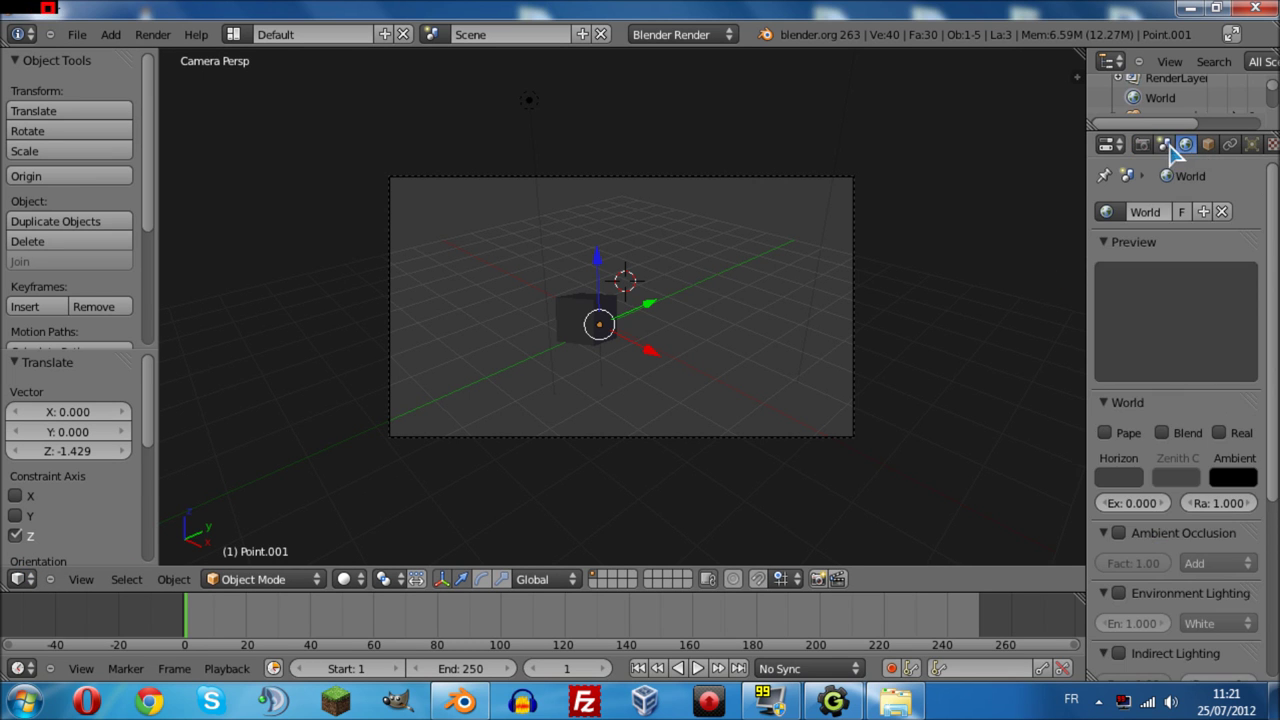
{"action": "left_click", "coordinate": [1250, 148]}
{"action": "left_click", "coordinate": [1135, 480]}
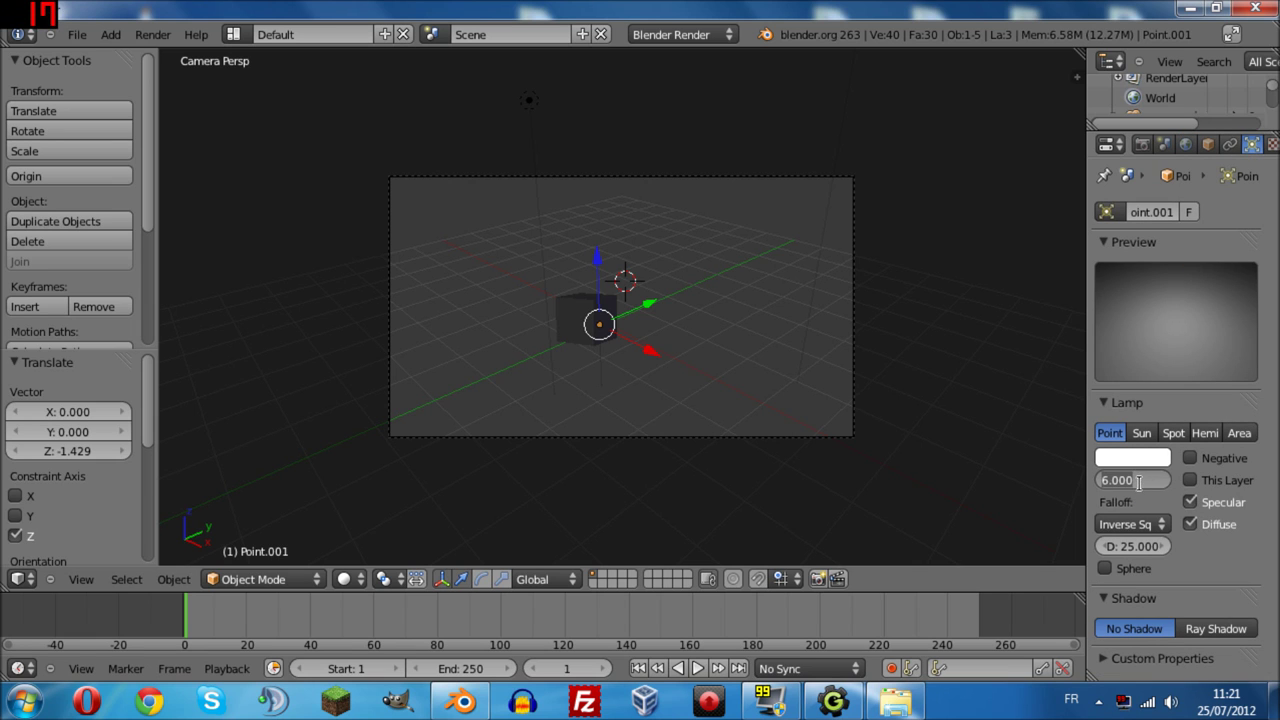
{"action": "type", "text": "4"}
{"action": "key", "text": "Return"}
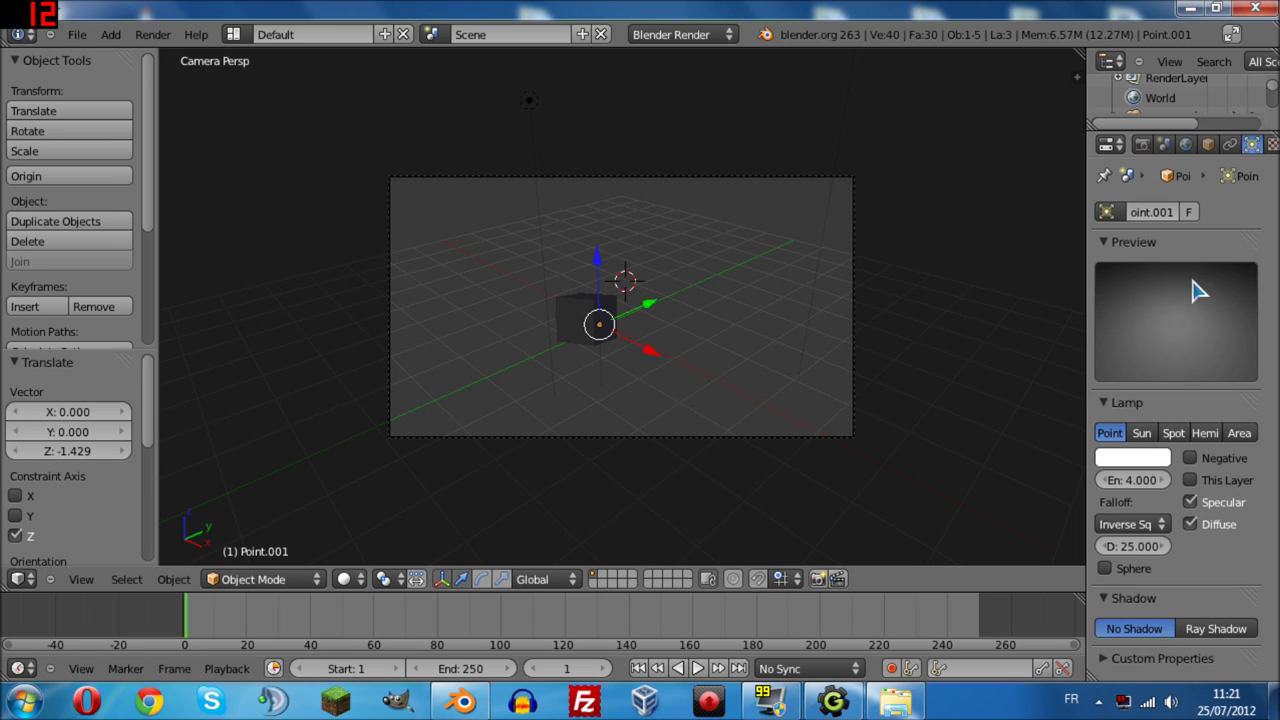
Render a still image with the dimmed duplicated lamp, return to the 3D View, and select the original upper lamp.
{"action": "left_click", "coordinate": [1140, 145]}
{"action": "left_click", "coordinate": [1133, 238]}
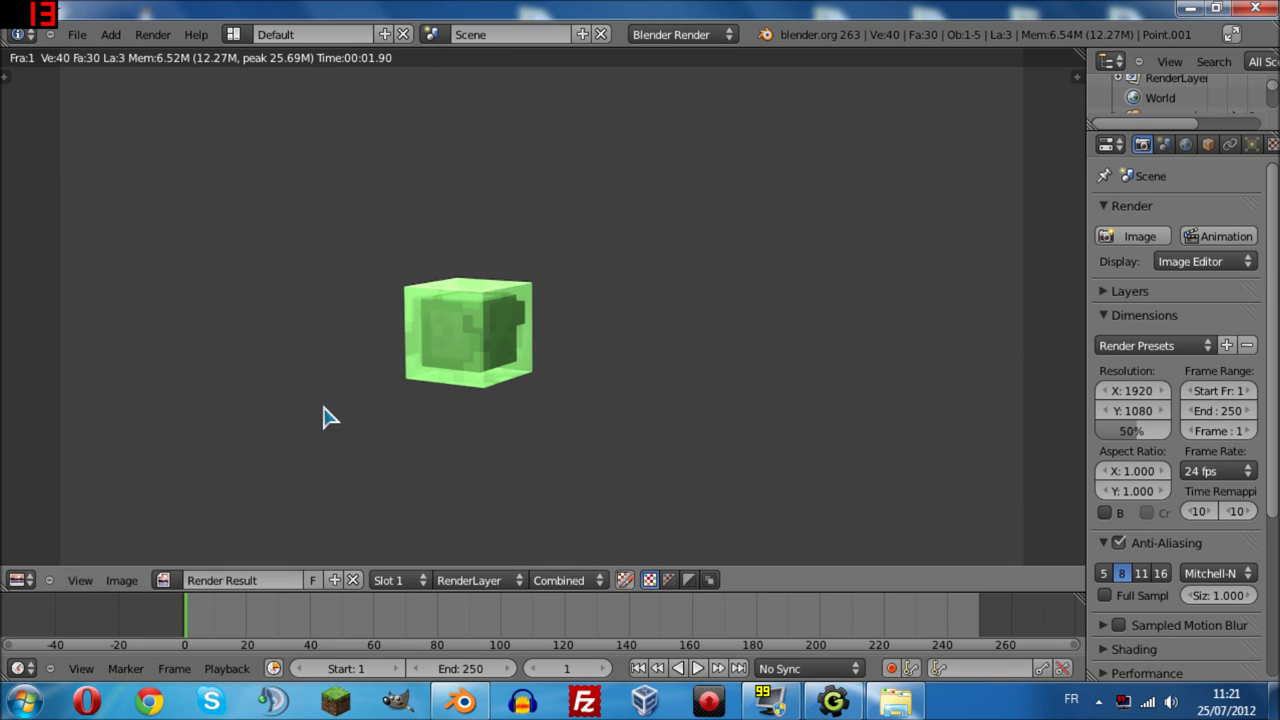
{"action": "left_click", "coordinate": [24, 581]}
{"action": "left_click", "coordinate": [22, 576]}
{"action": "left_click", "coordinate": [30, 563]}
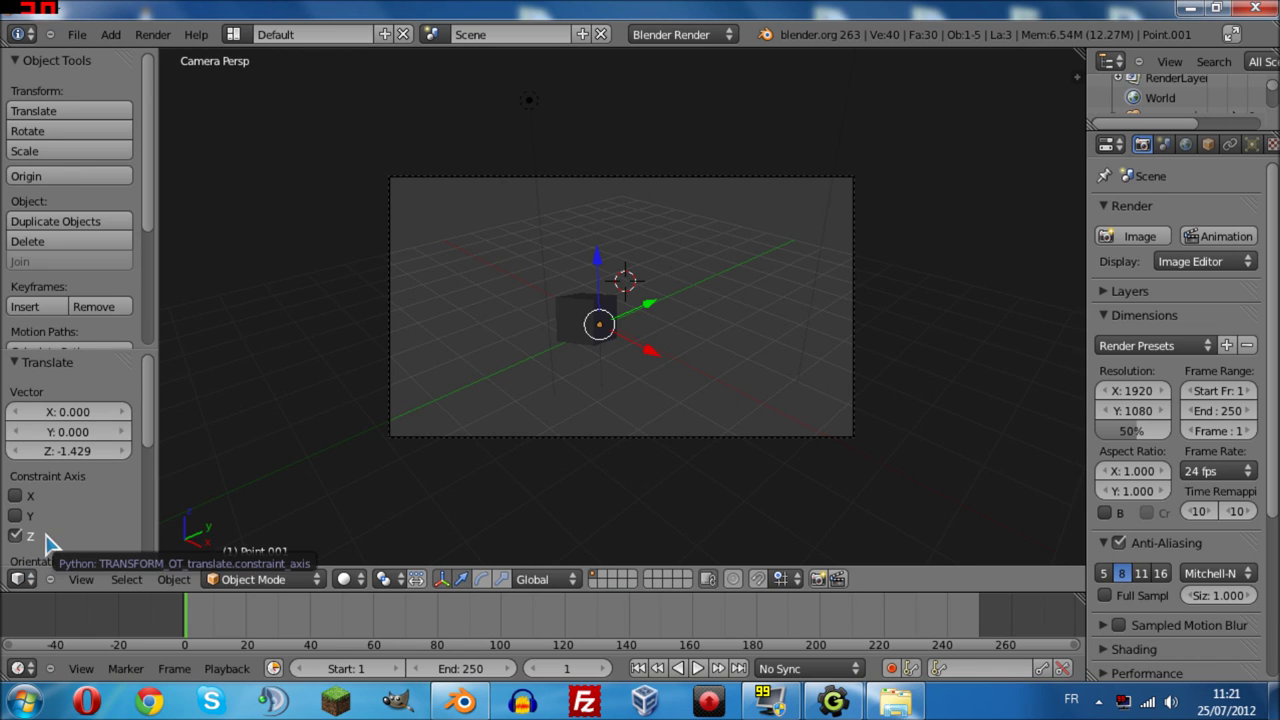
{"action": "right_click", "coordinate": [533, 115]}
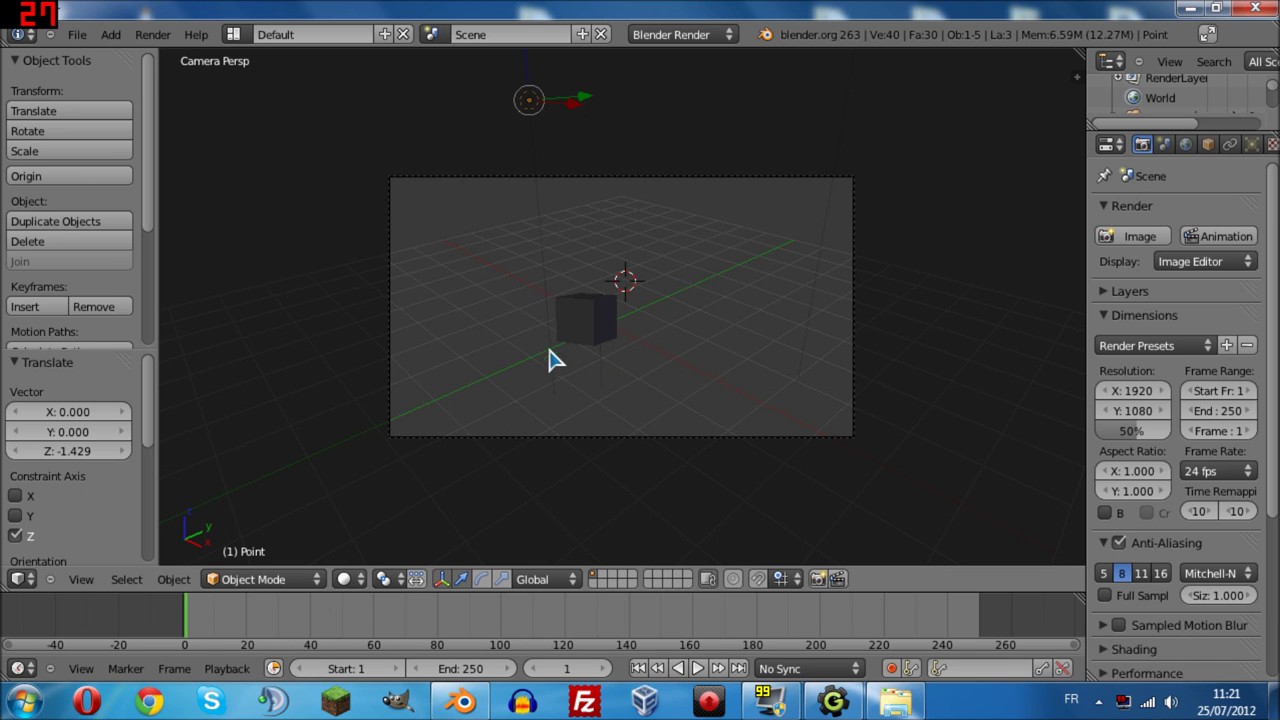
Open the %appdata% folder from the Windows search and browse to .minecraft\texturepacks.
{"action": "key", "text": "super+d"}
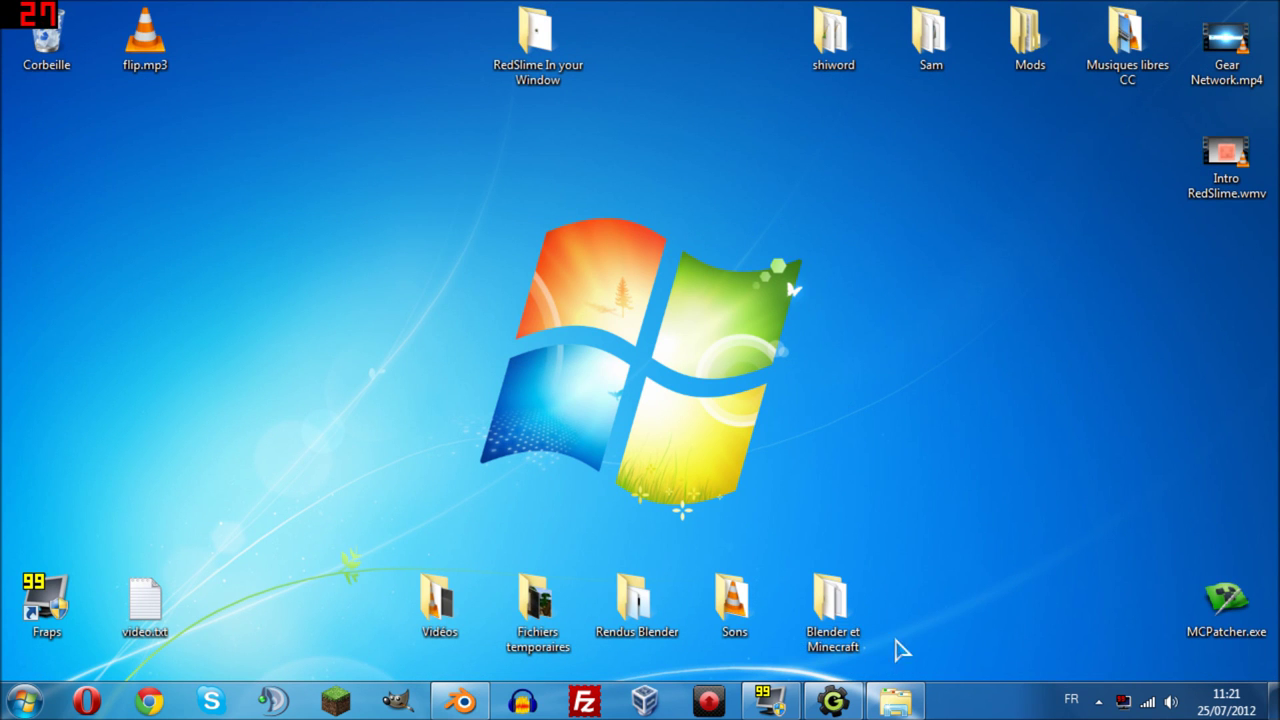
{"action": "key", "text": "super"}
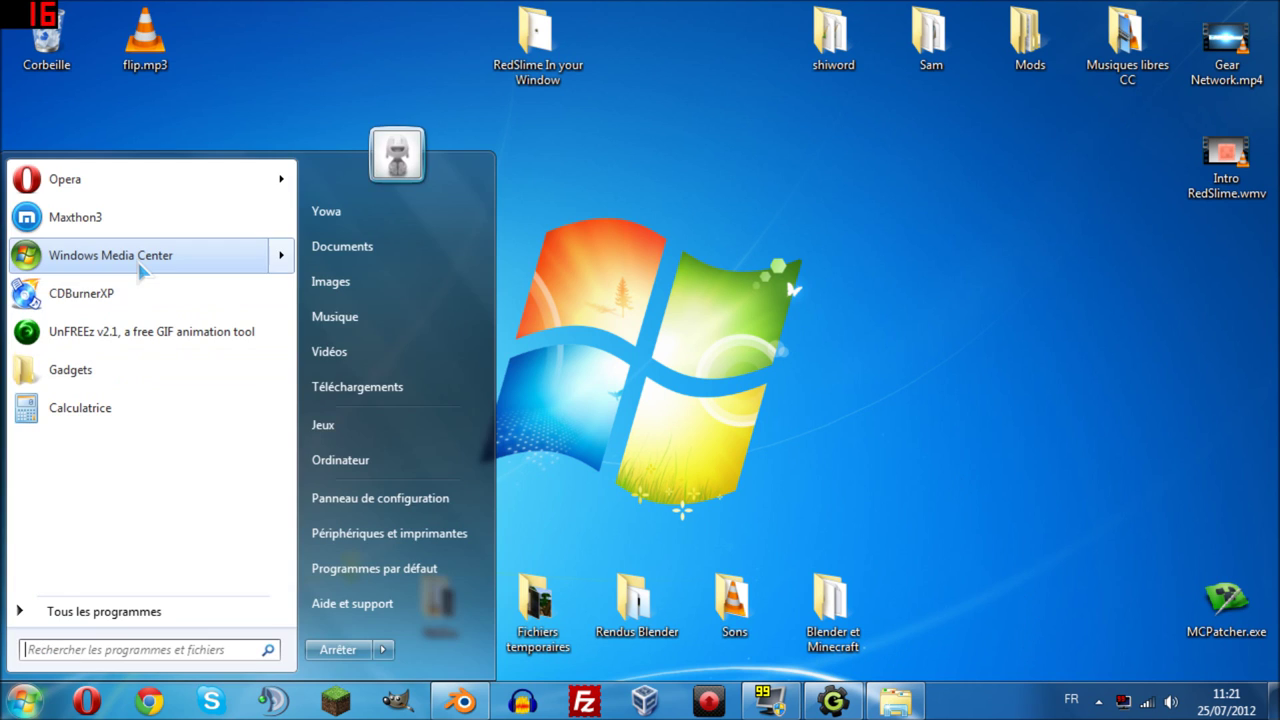
{"action": "mouse_move", "coordinate": [142, 270]}
{"action": "type", "text": "%a"}
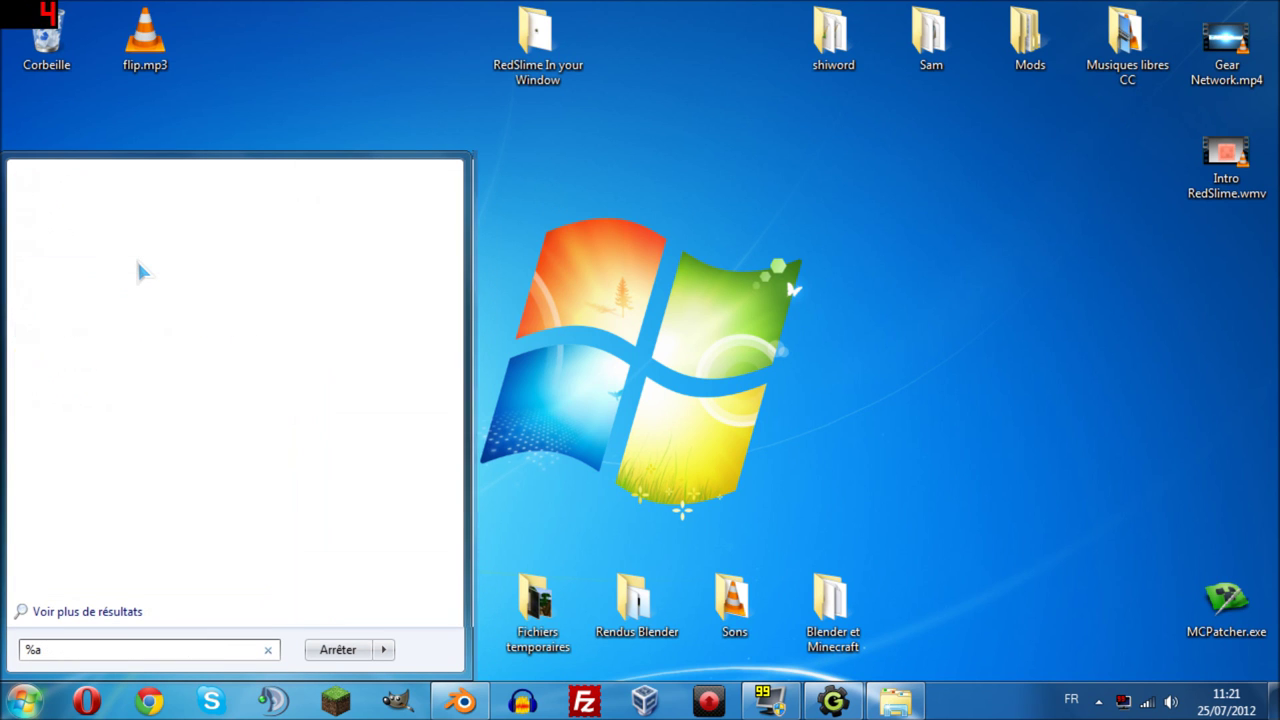
{"action": "type", "text": "ppdata"}
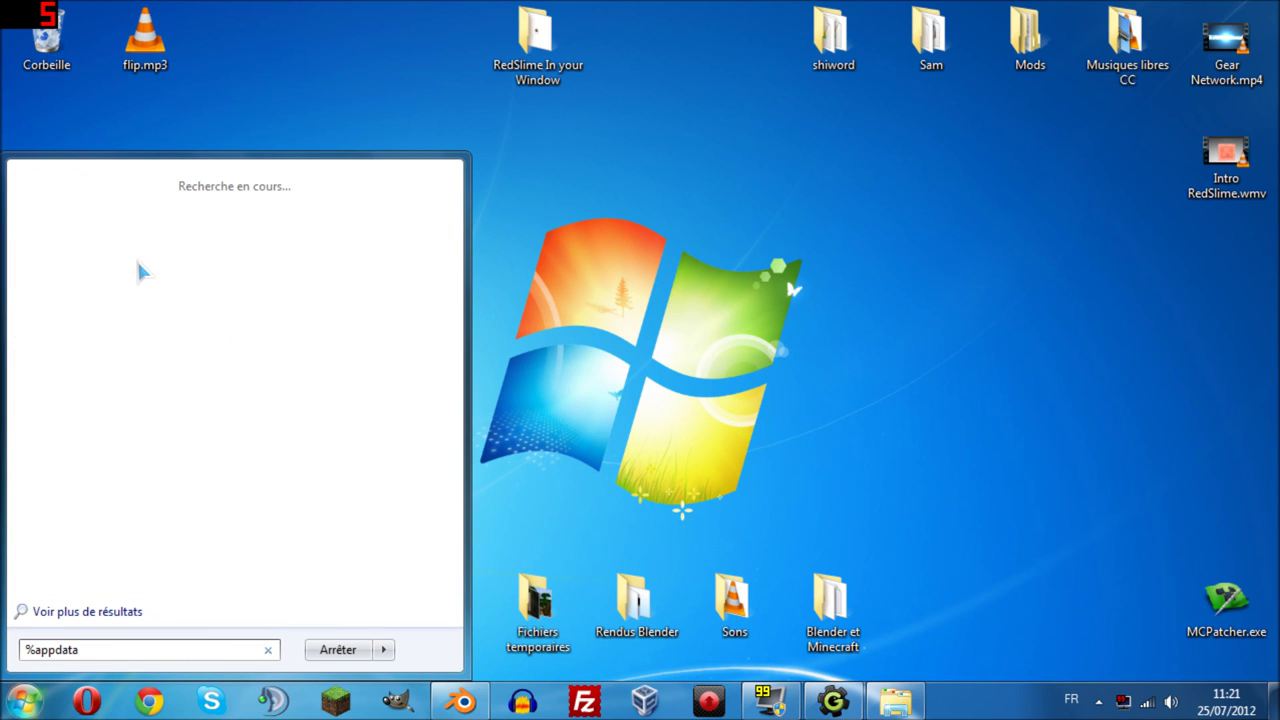
{"action": "type", "text": "%"}
{"action": "key", "text": "Return"}
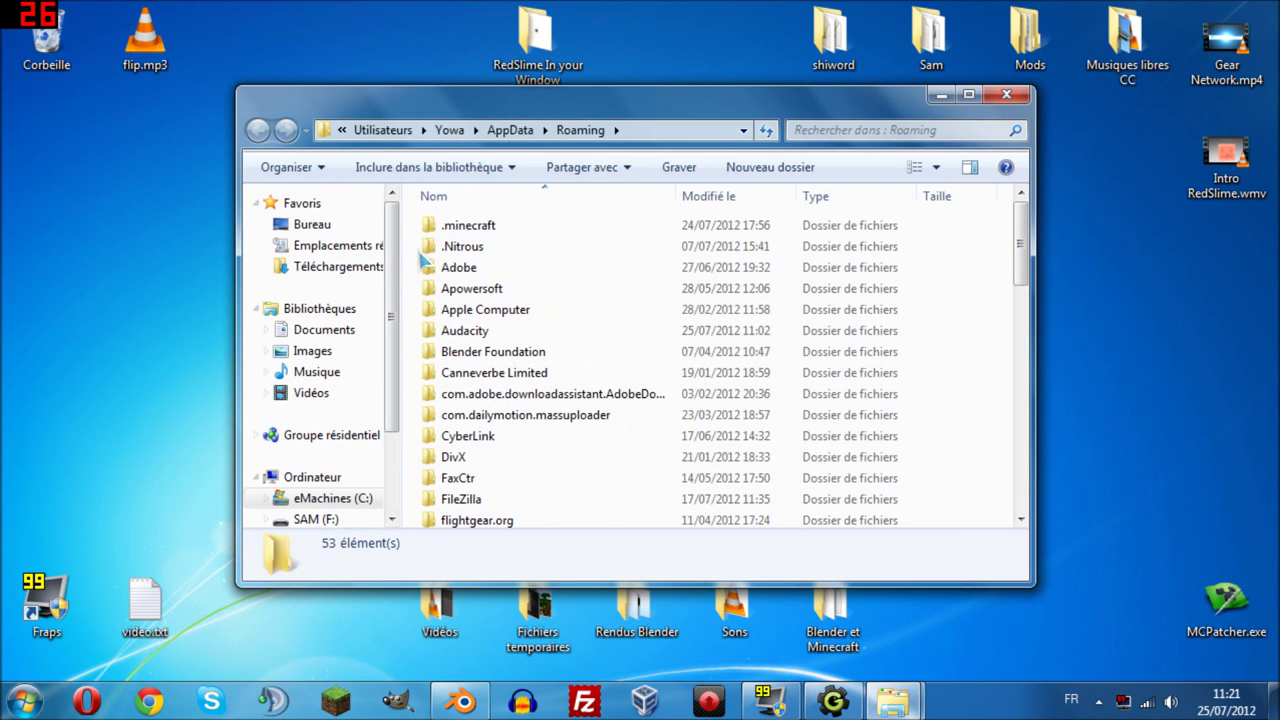
{"action": "double_click", "coordinate": [450, 230]}
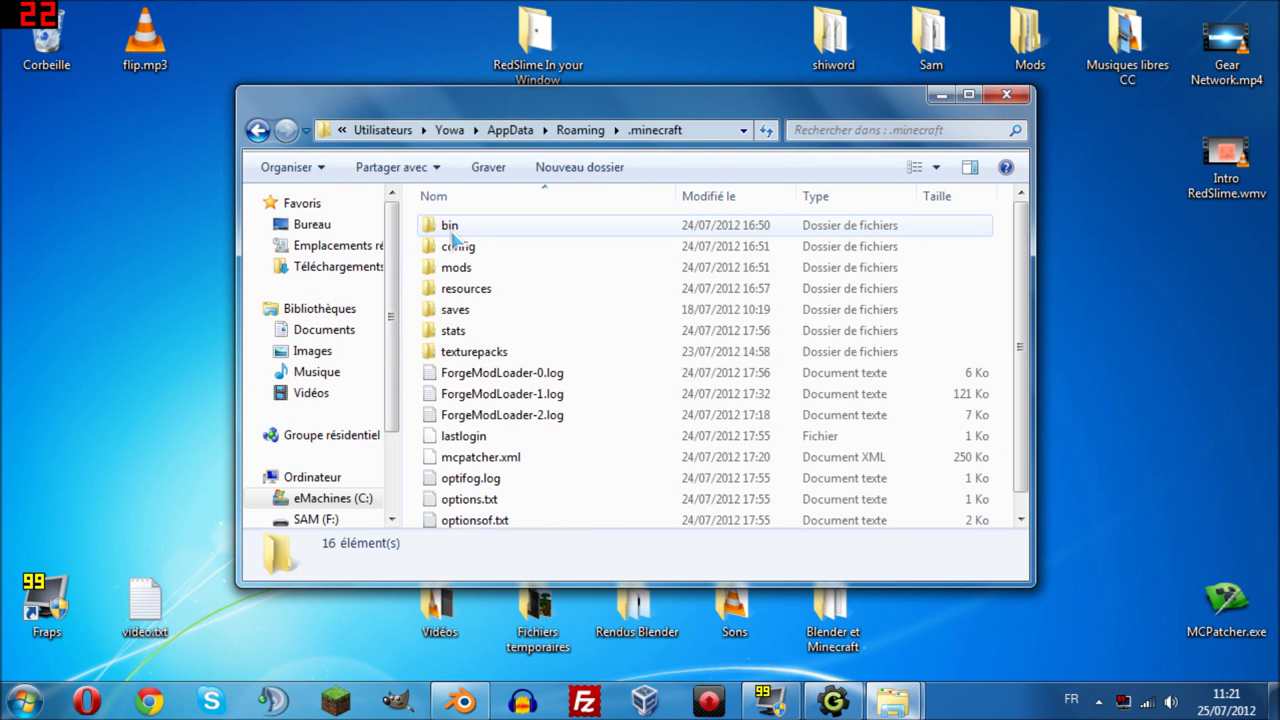
{"action": "double_click", "coordinate": [474, 356]}
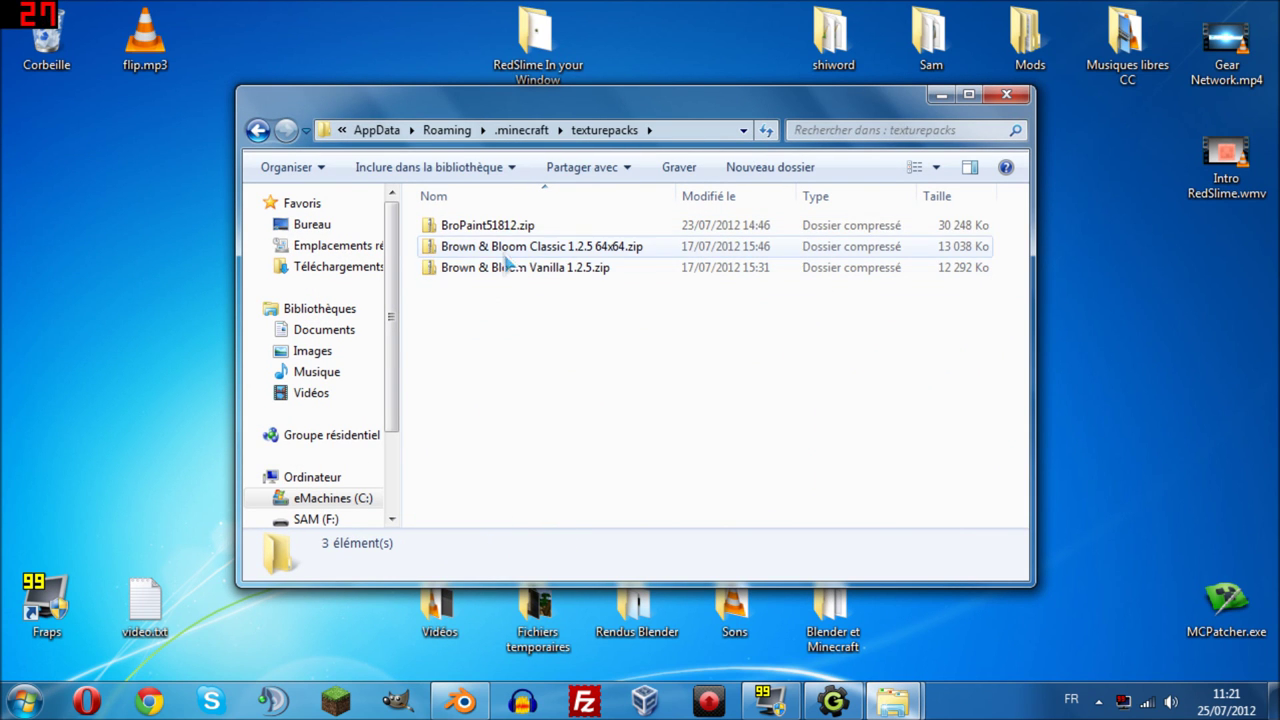
Open the Brown & Bloom Vanilla 1.2.5.zip texture pack and enter its mob folder.
{"action": "left_click", "coordinate": [486, 267]}
{"action": "left_click", "coordinate": [492, 246]}
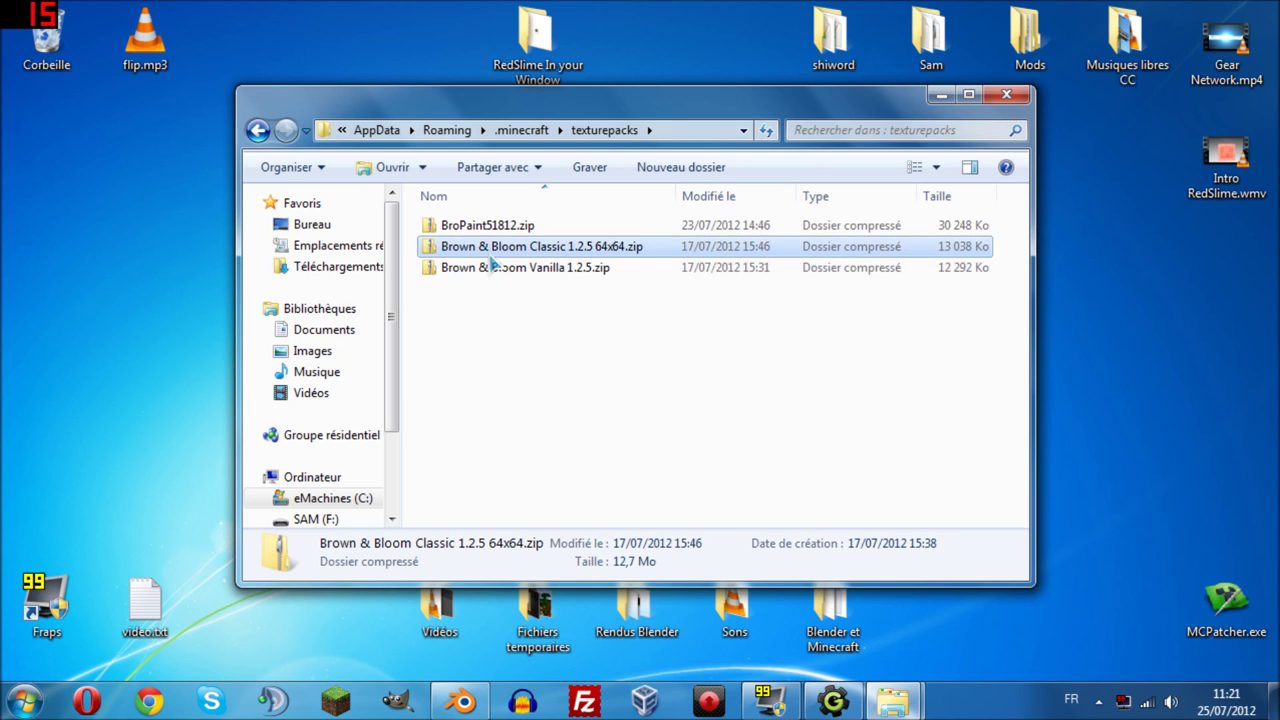
{"action": "left_click", "coordinate": [497, 268]}
{"action": "right_click", "coordinate": [497, 268]}
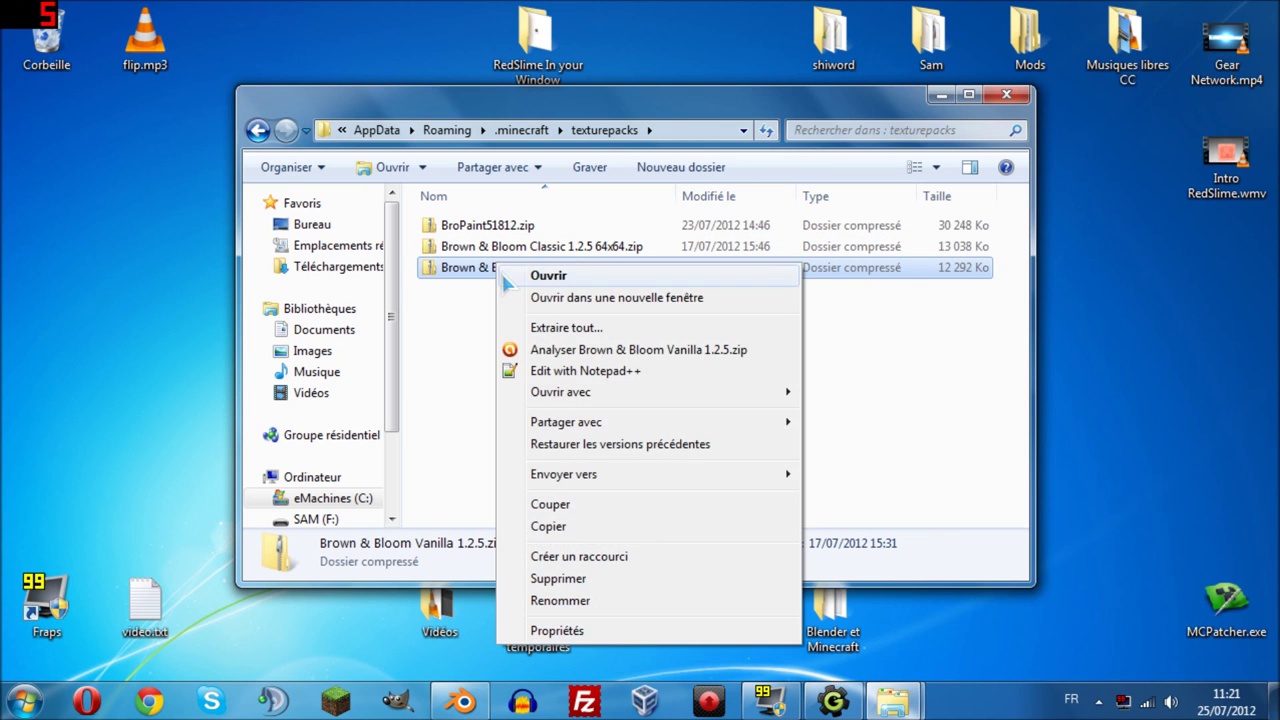
{"action": "left_click", "coordinate": [511, 279]}
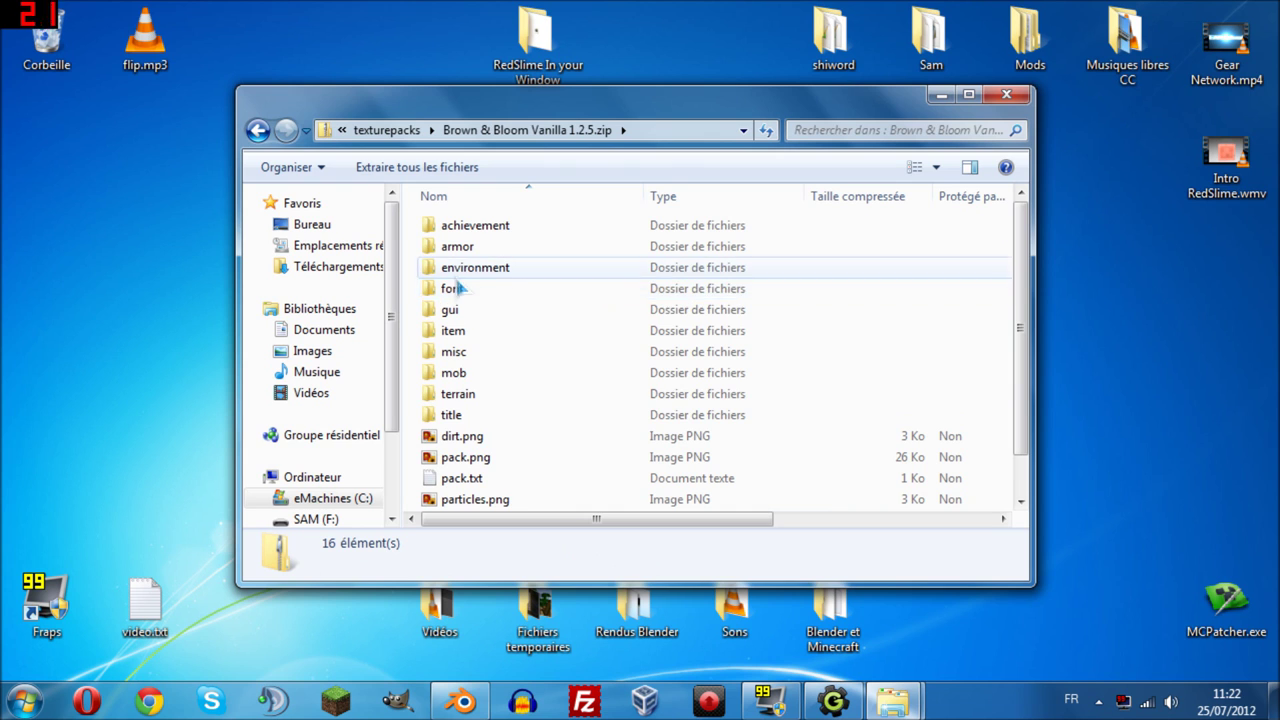
{"action": "double_click", "coordinate": [486, 376]}
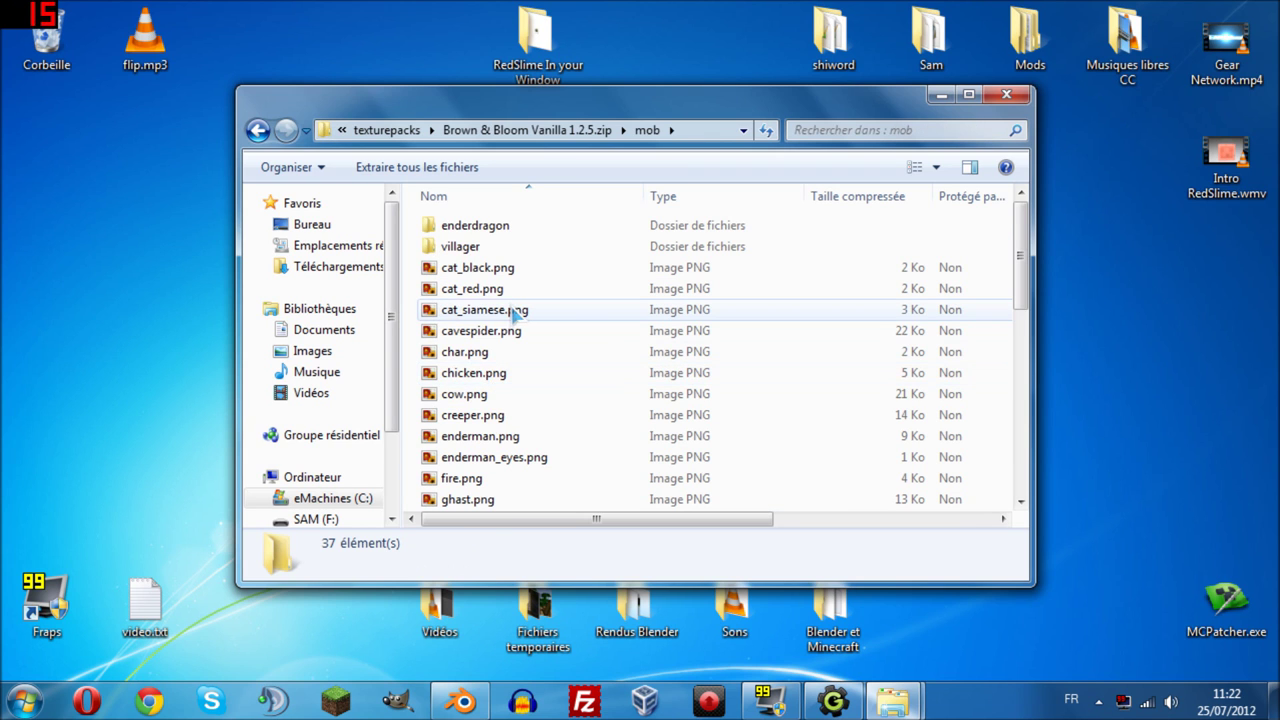
Copy slime.png from the texture pack's mob folder, close the folder window, and paste the file onto the desktop.
{"action": "scroll", "coordinate": [512, 312], "scroll_direction": "down", "scroll_amount": 3}
{"action": "scroll", "coordinate": [513, 313], "scroll_direction": "down", "scroll_amount": 5}
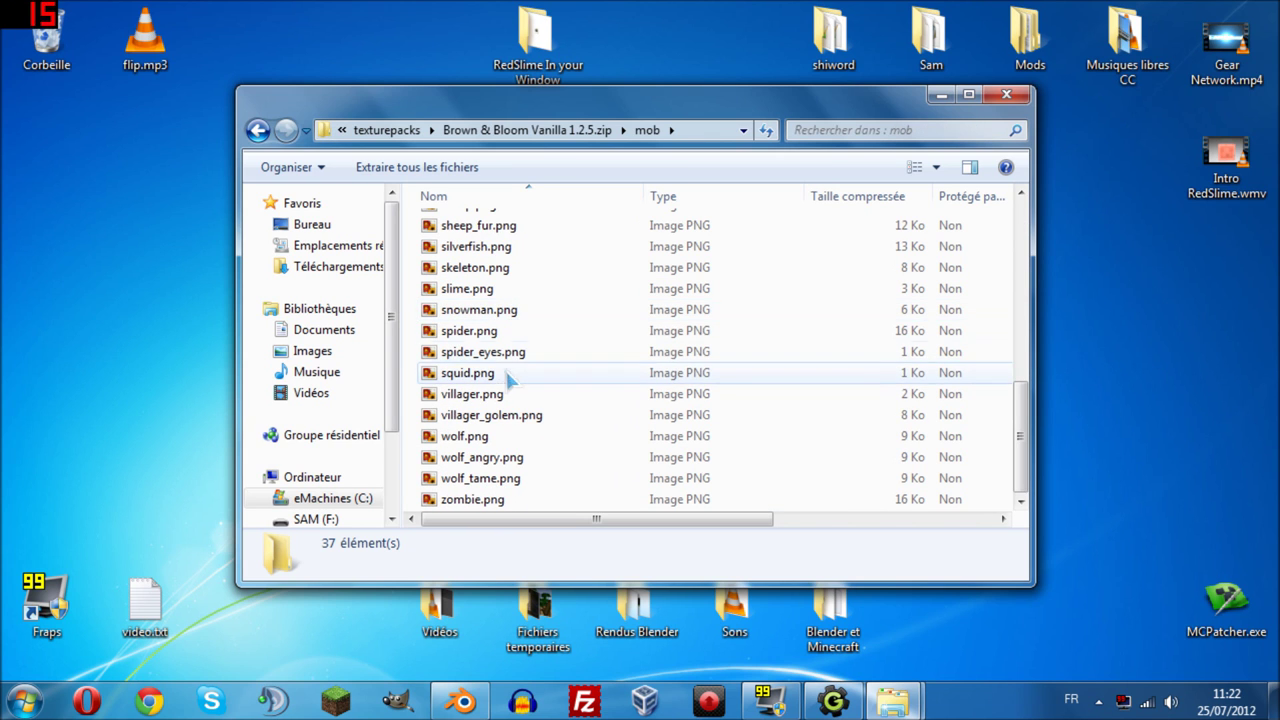
{"action": "left_click", "coordinate": [474, 291]}
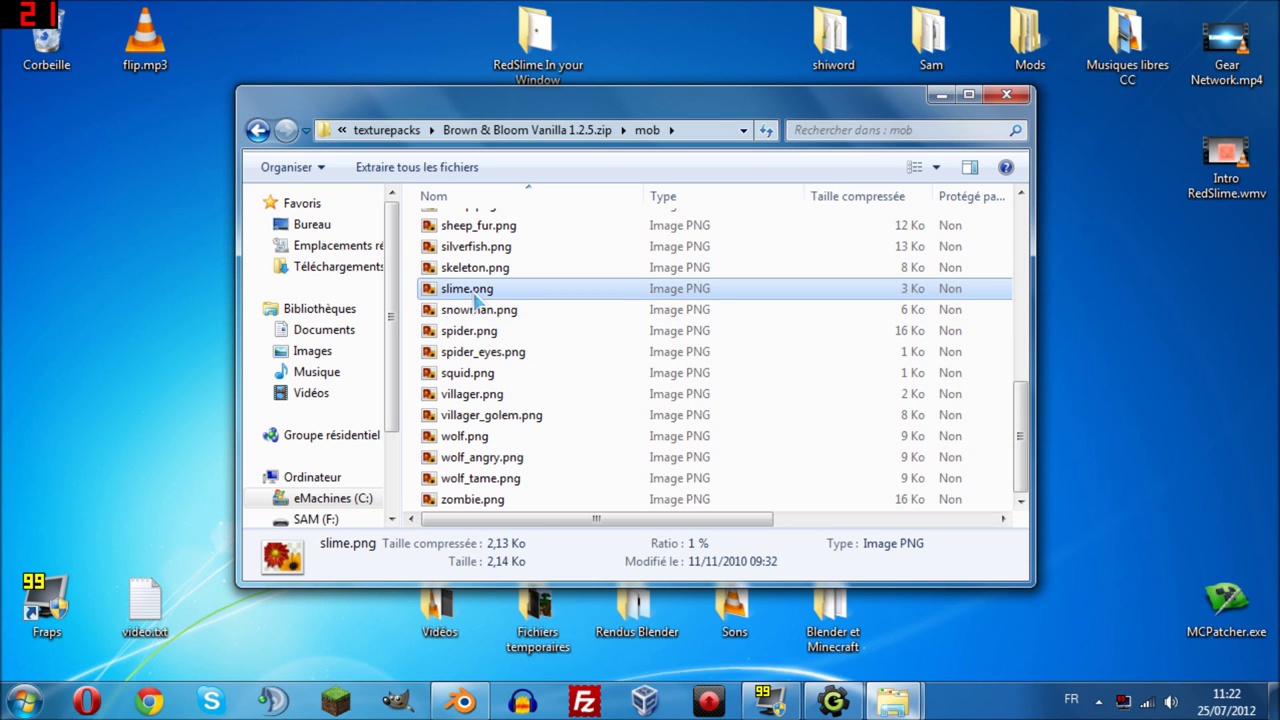
{"action": "right_click", "coordinate": [474, 291]}
{"action": "left_click", "coordinate": [540, 357]}
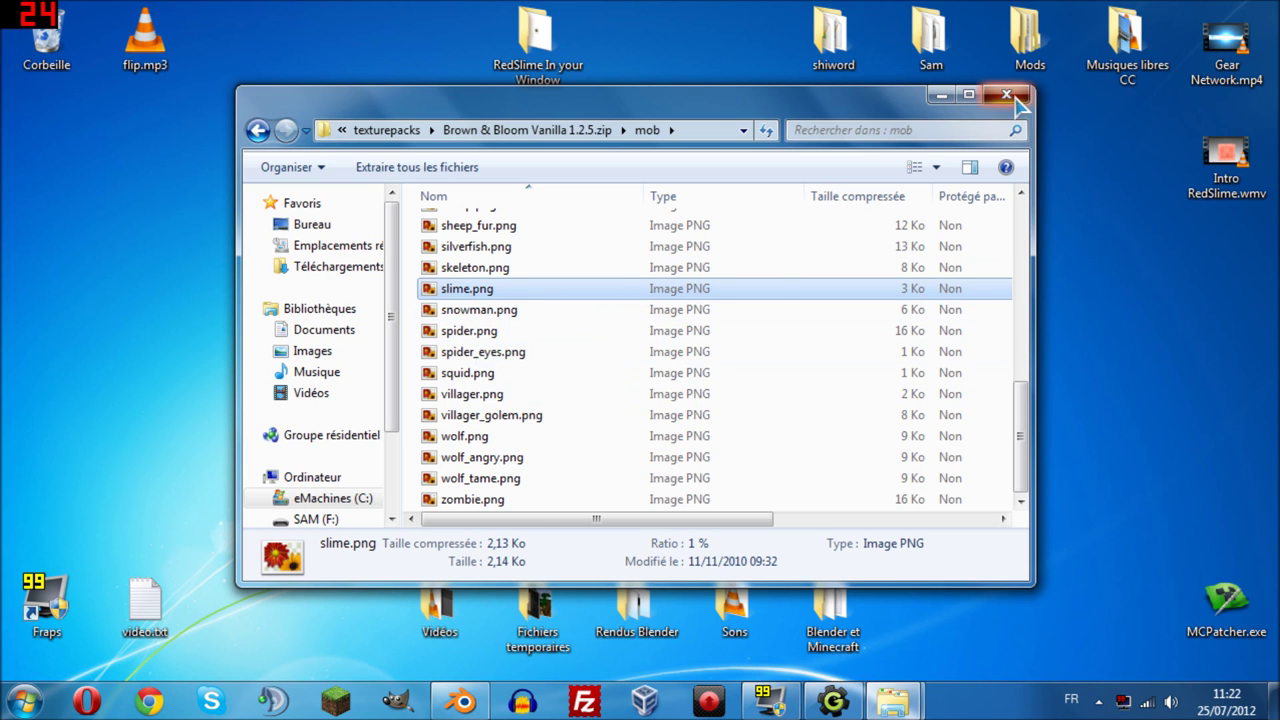
{"action": "left_click", "coordinate": [1006, 94]}
{"action": "right_click", "coordinate": [814, 216]}
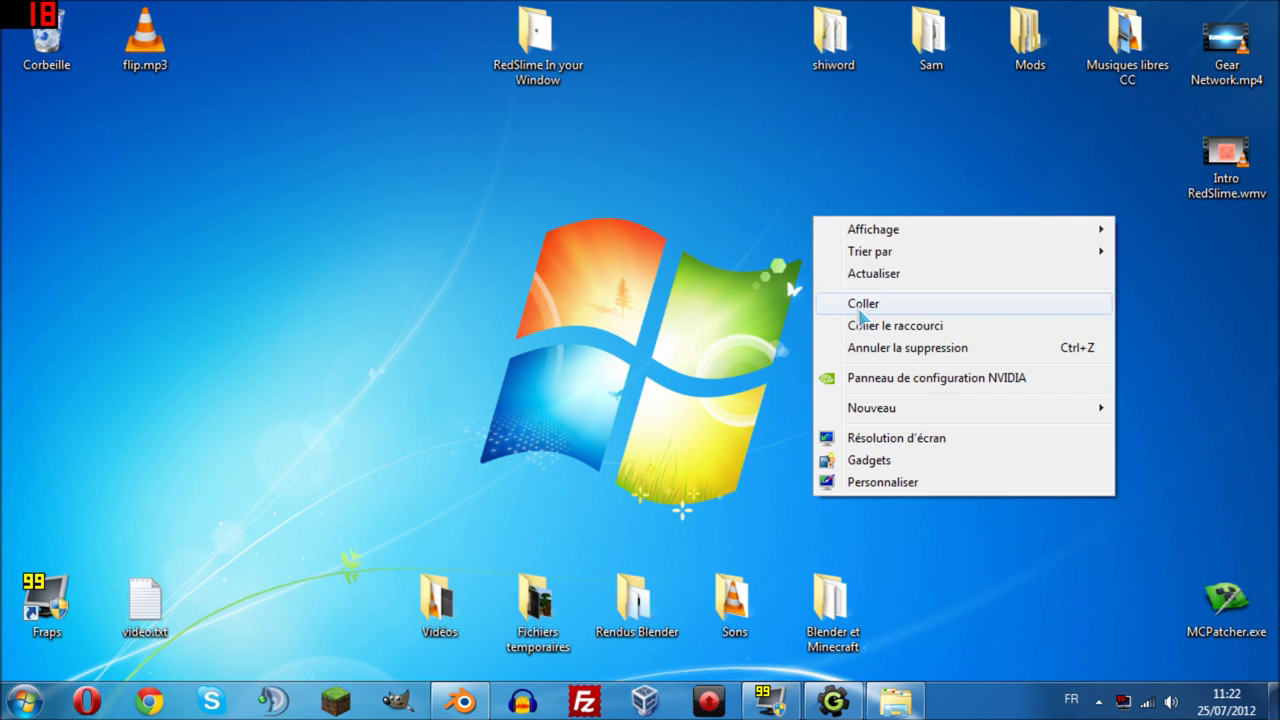
{"action": "left_click", "coordinate": [855, 303]}
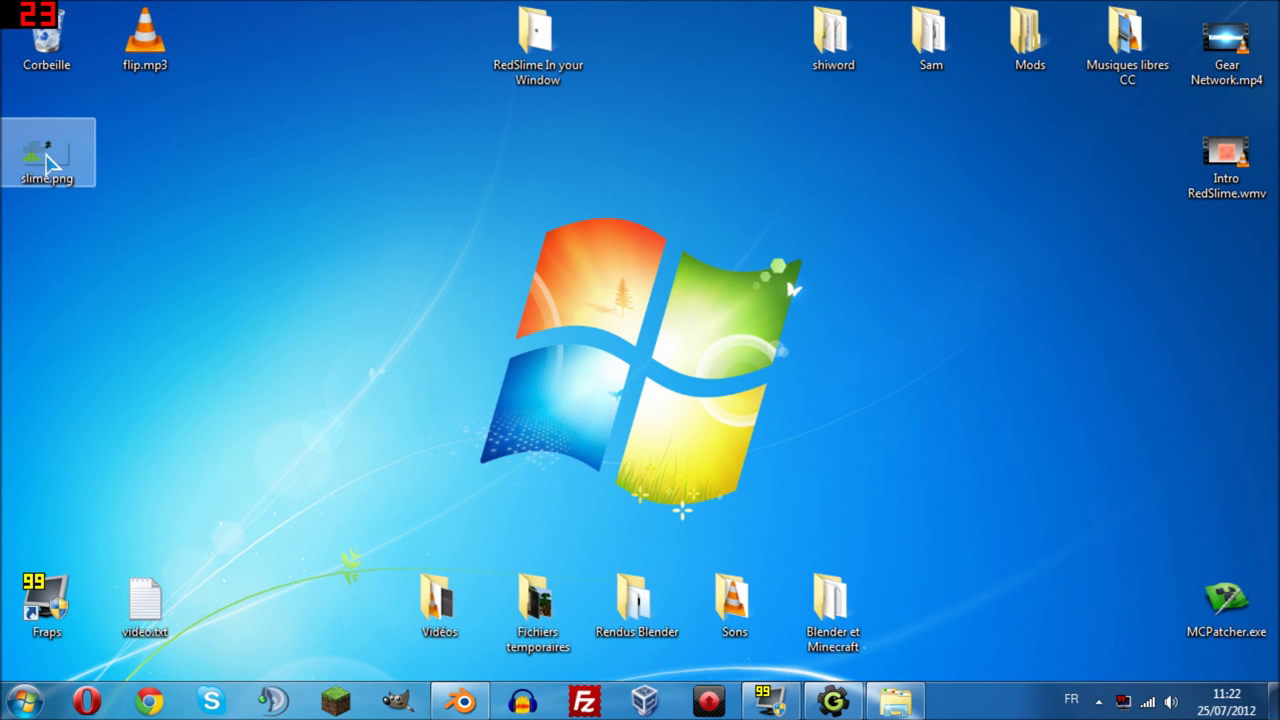
Switch to Blender and display the existing slime.png texture in the UV/Image Editor.
{"action": "mouse_move", "coordinate": [70, 198]}
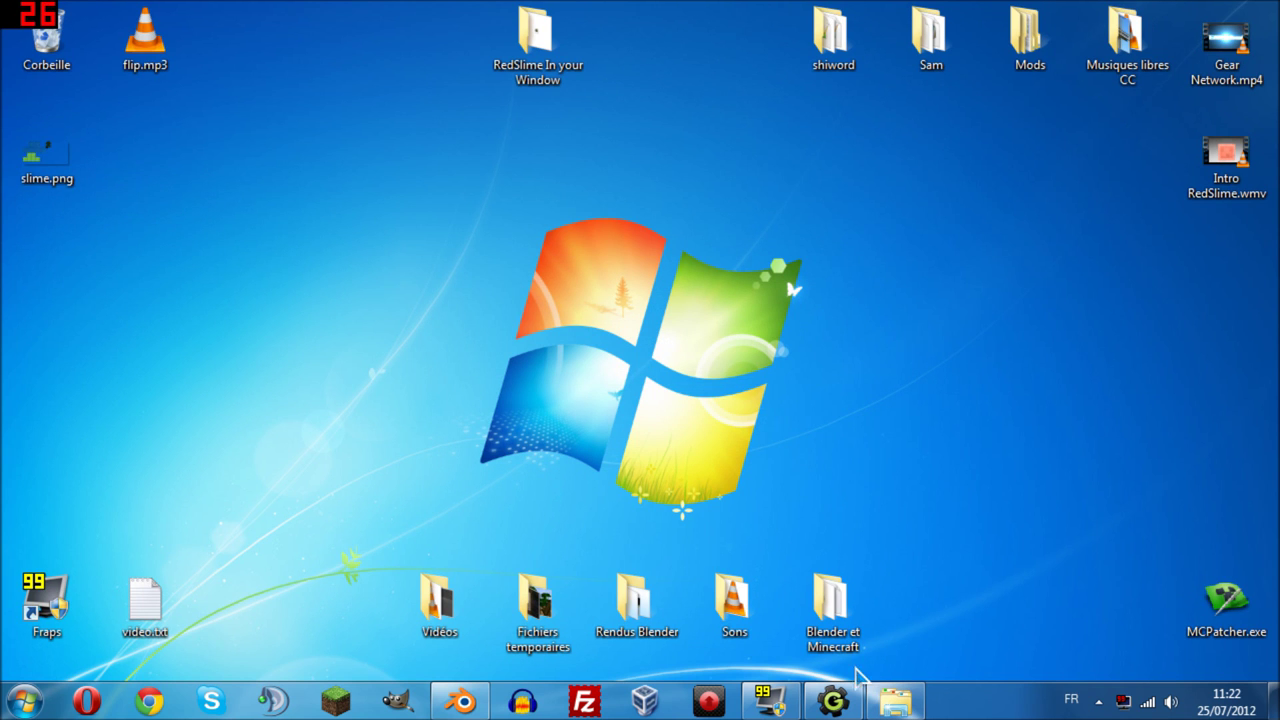
{"action": "left_click", "coordinate": [461, 701]}
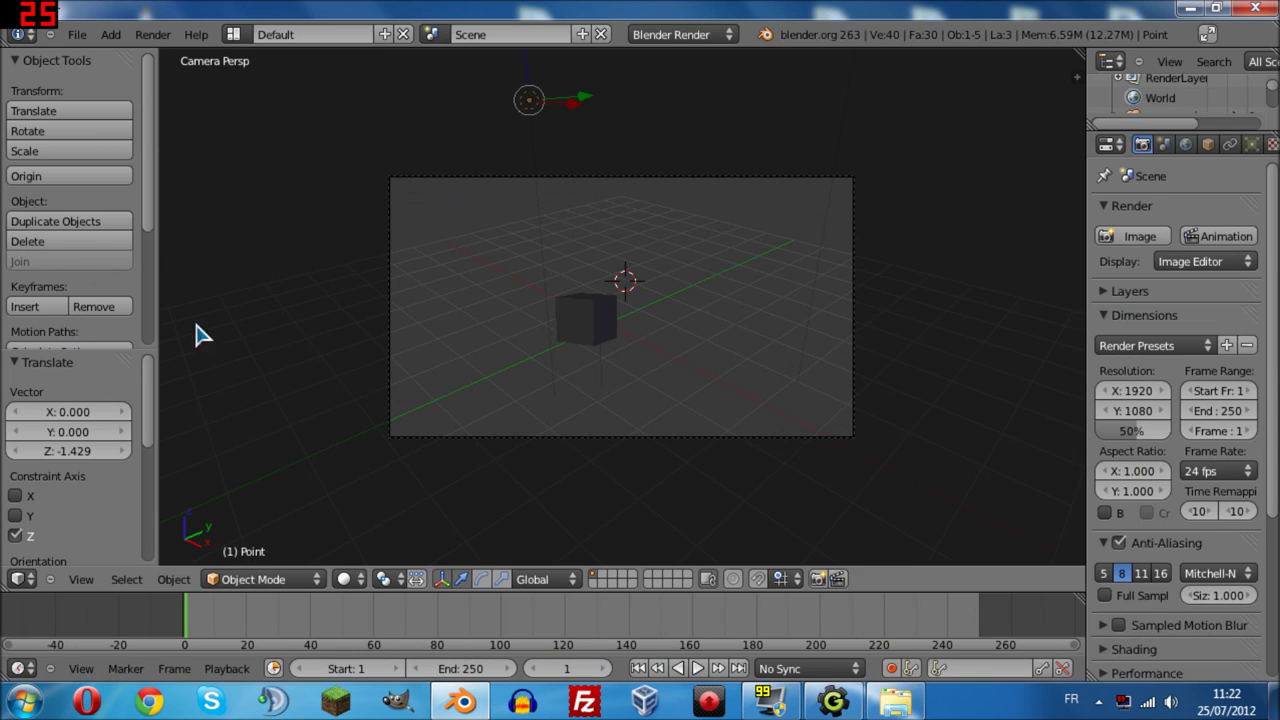
{"action": "left_click", "coordinate": [17, 579]}
{"action": "left_click", "coordinate": [45, 446]}
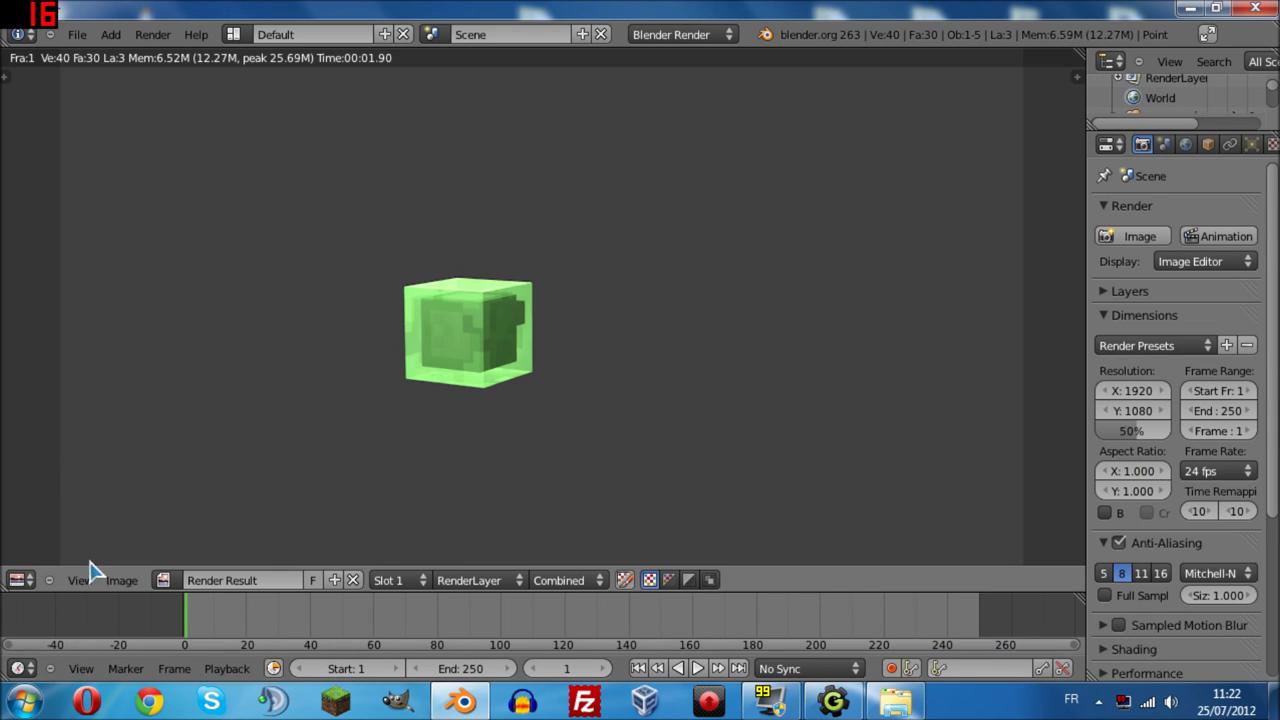
{"action": "left_click", "coordinate": [122, 581]}
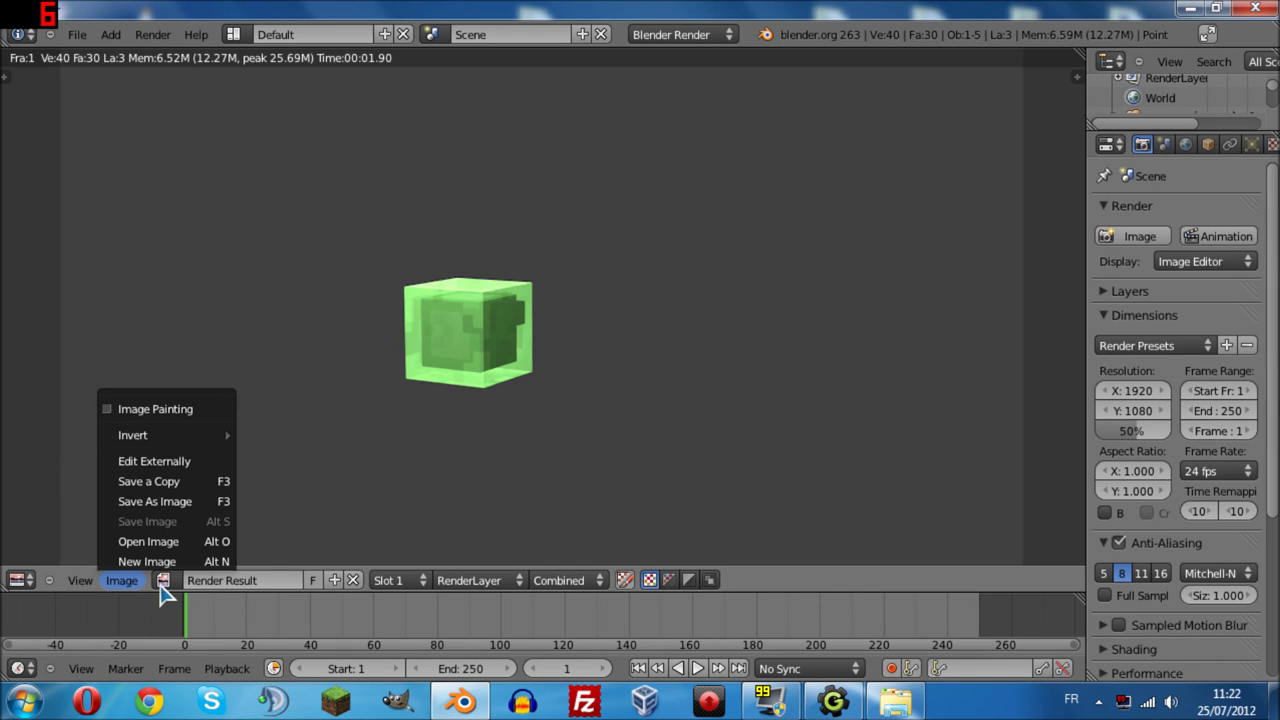
{"action": "left_click", "coordinate": [160, 579]}
{"action": "left_click", "coordinate": [200, 388]}
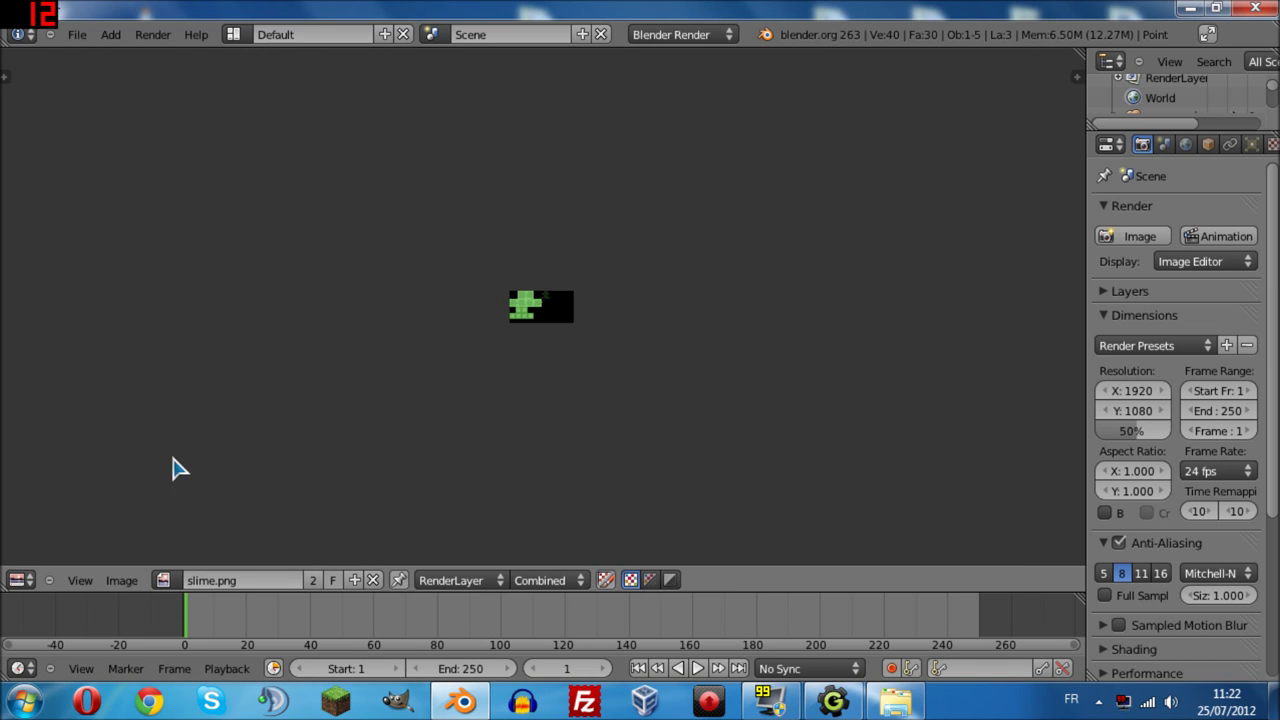
{"action": "left_click", "coordinate": [122, 580]}
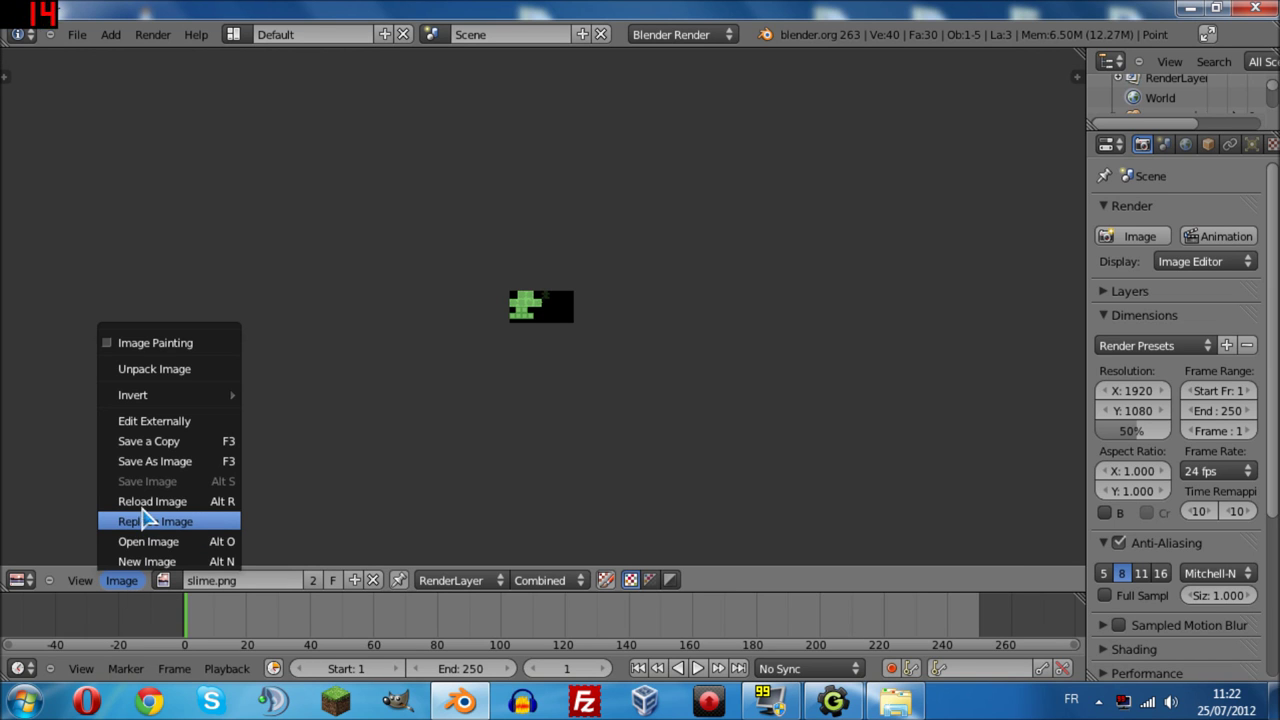
{"action": "left_click", "coordinate": [148, 541]}
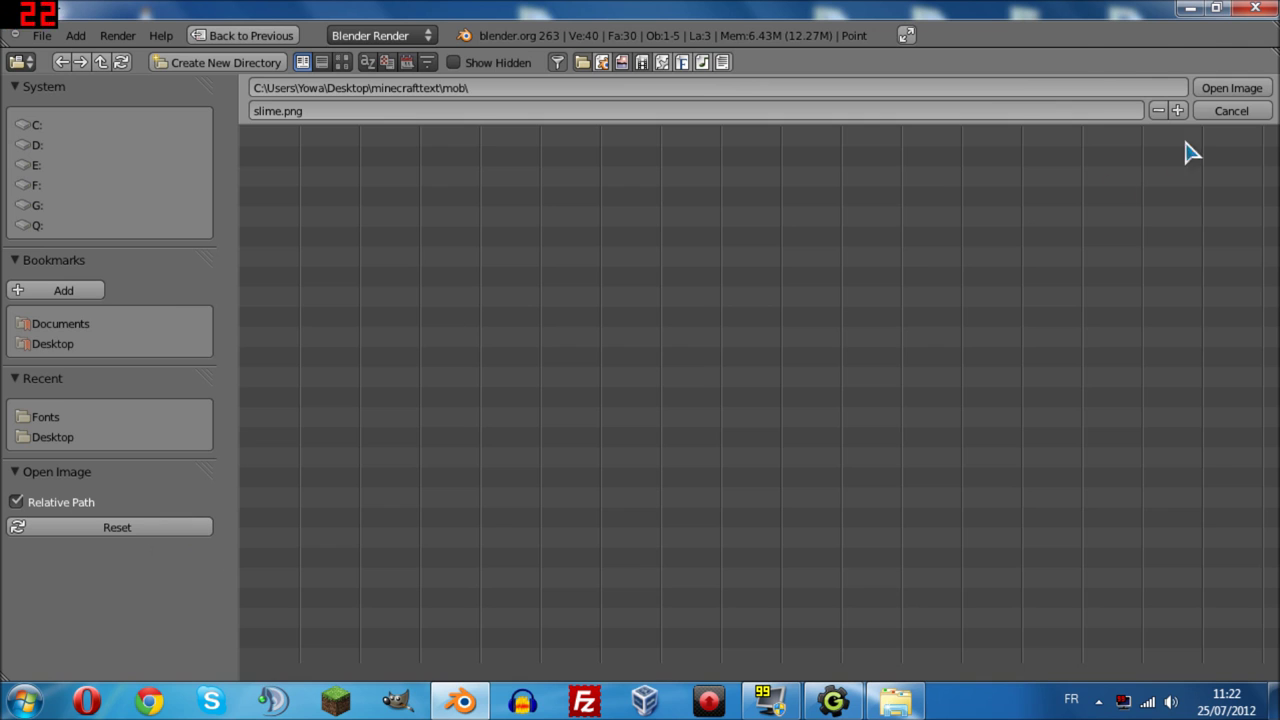
{"action": "left_click", "coordinate": [1231, 111]}
Replace the current slime.png texture with the slime.png file from the Desktop folder.
{"action": "left_click", "coordinate": [122, 580]}
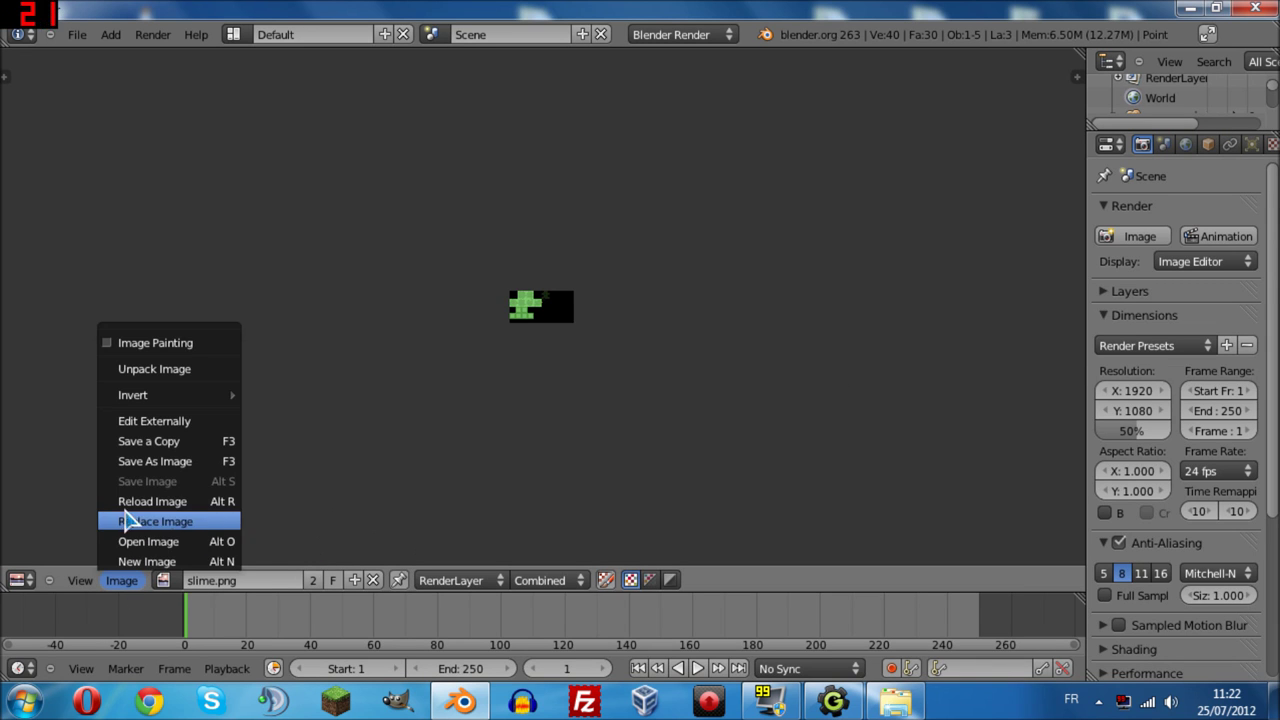
{"action": "left_click", "coordinate": [134, 522]}
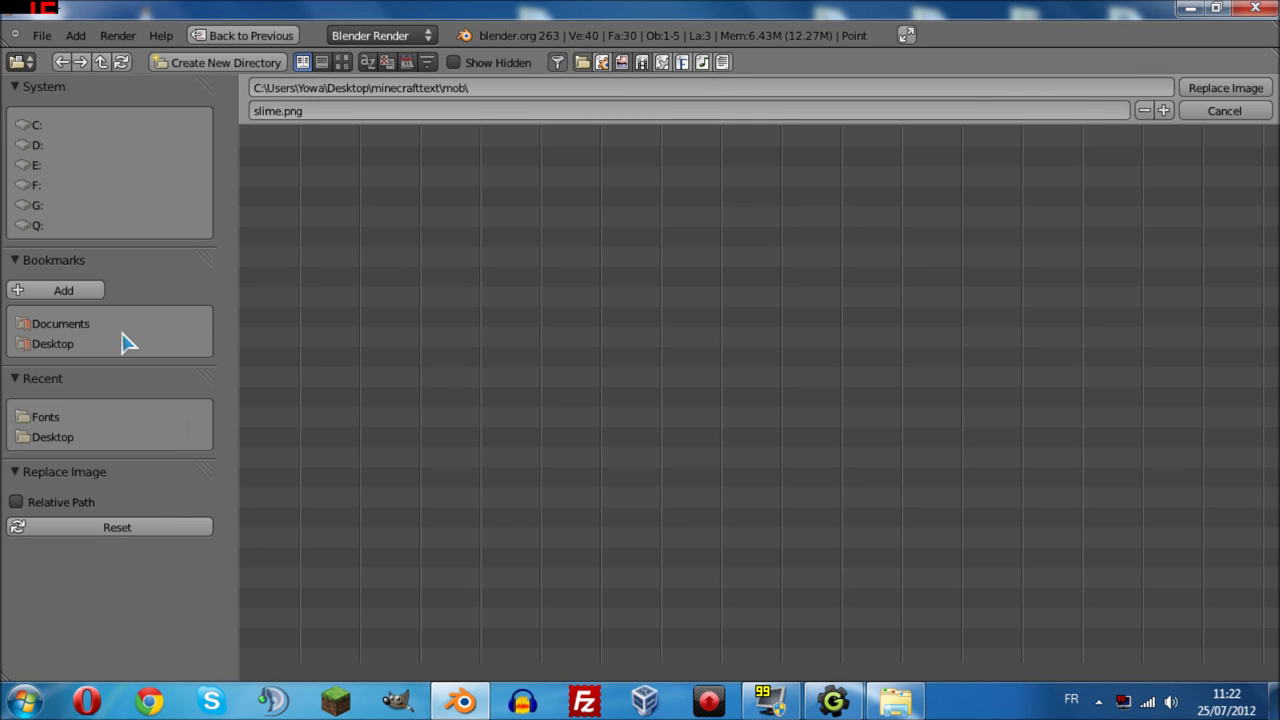
{"action": "left_click", "coordinate": [64, 350]}
{"action": "left_click", "coordinate": [300, 398]}
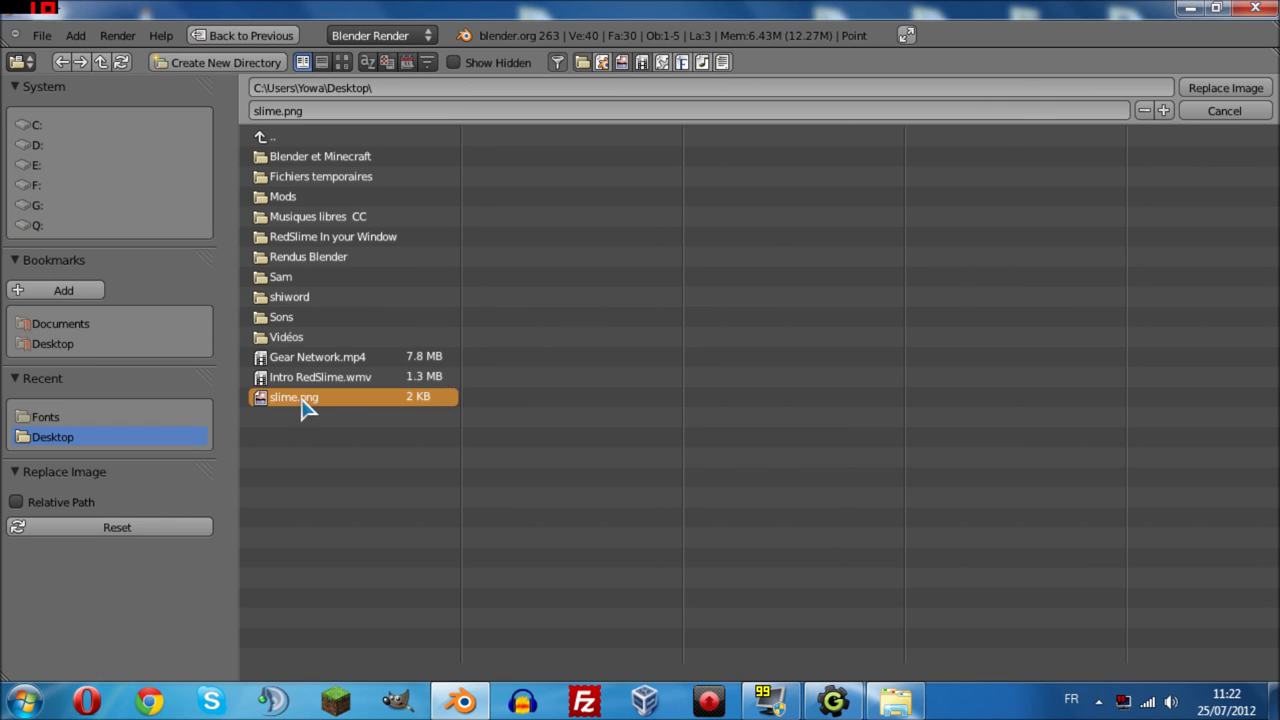
{"action": "left_click", "coordinate": [1228, 88]}
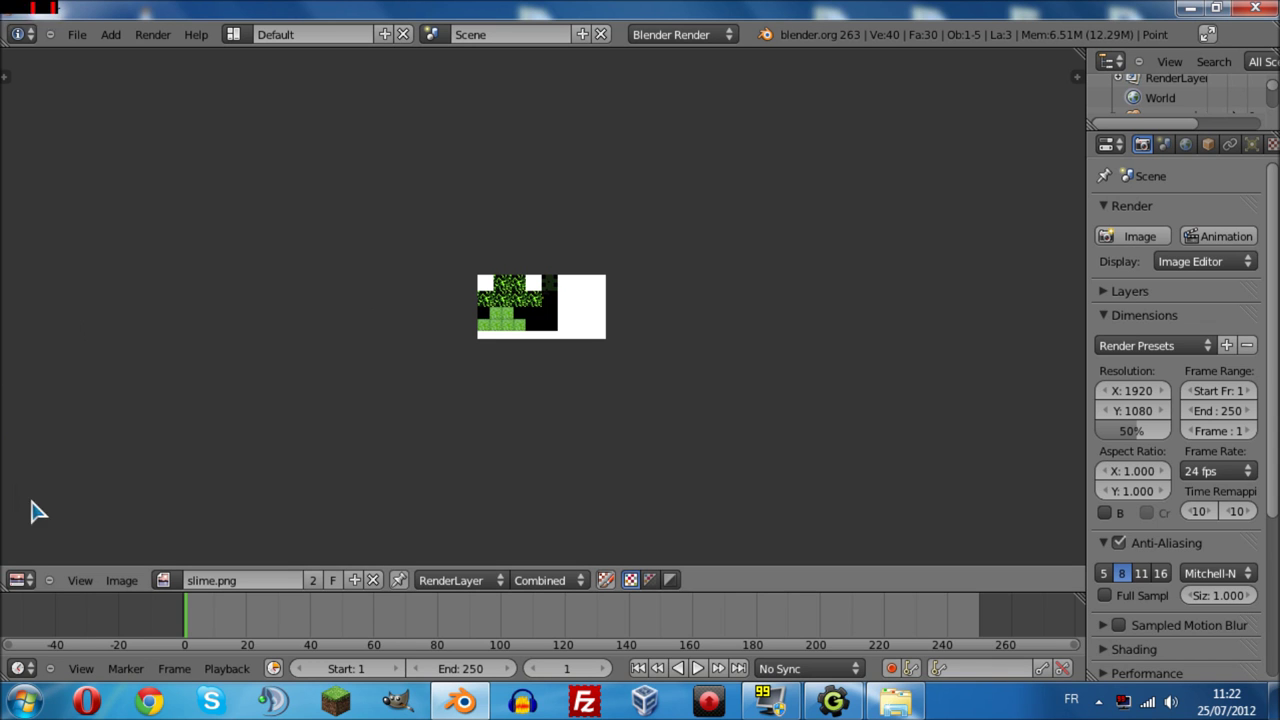
Return to the 3D View, render a still image of the retextured cube, and go back to the 3D View.
{"action": "left_click", "coordinate": [22, 580]}
{"action": "left_click", "coordinate": [32, 562]}
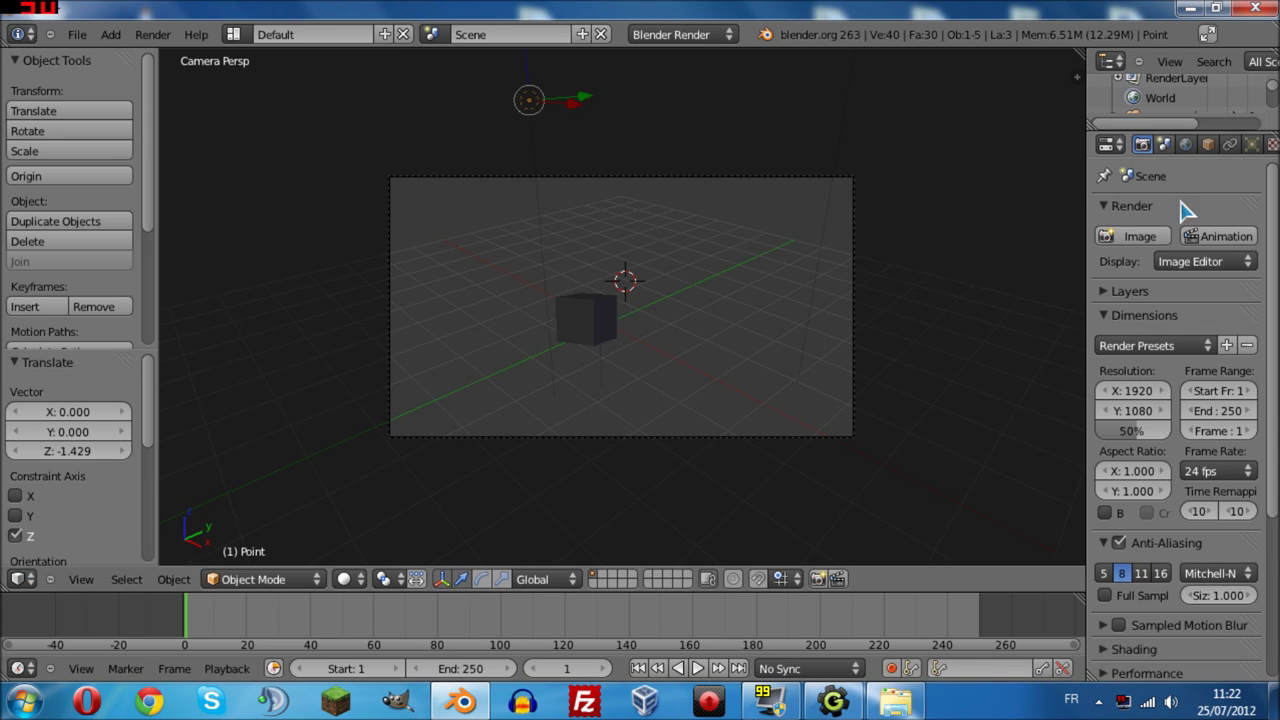
{"action": "left_click", "coordinate": [1137, 245]}
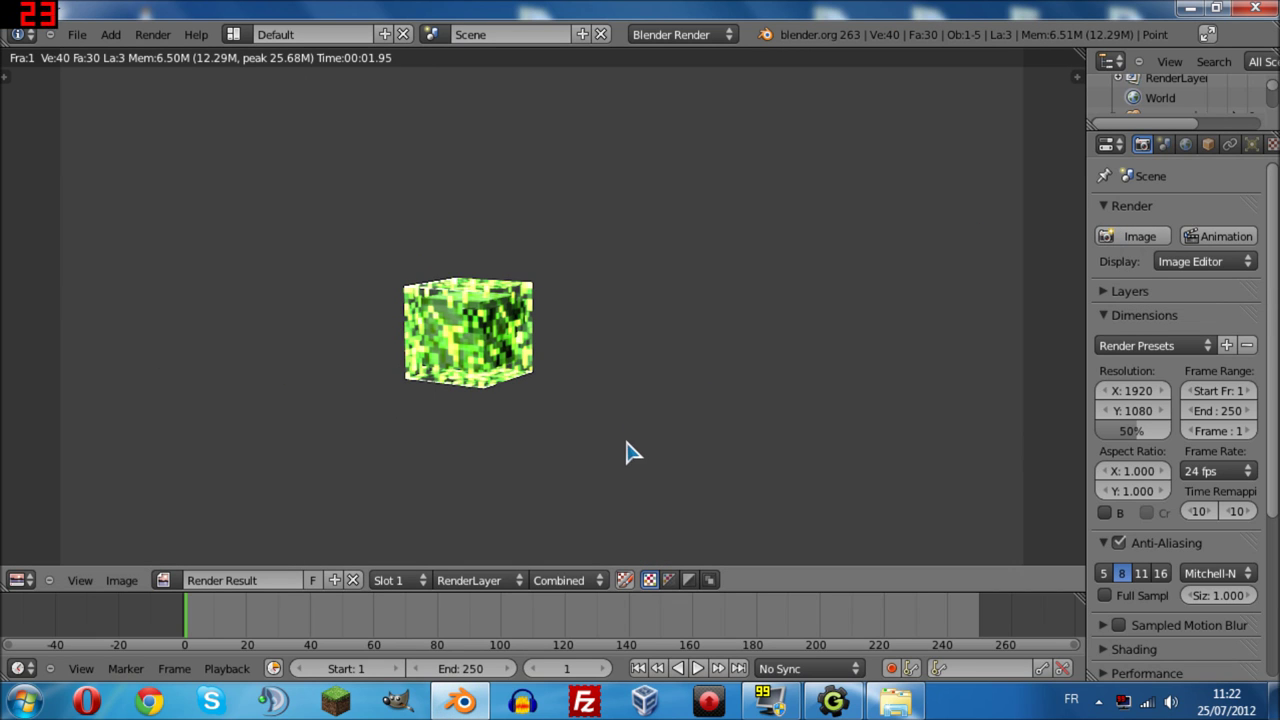
{"action": "left_click", "coordinate": [18, 580]}
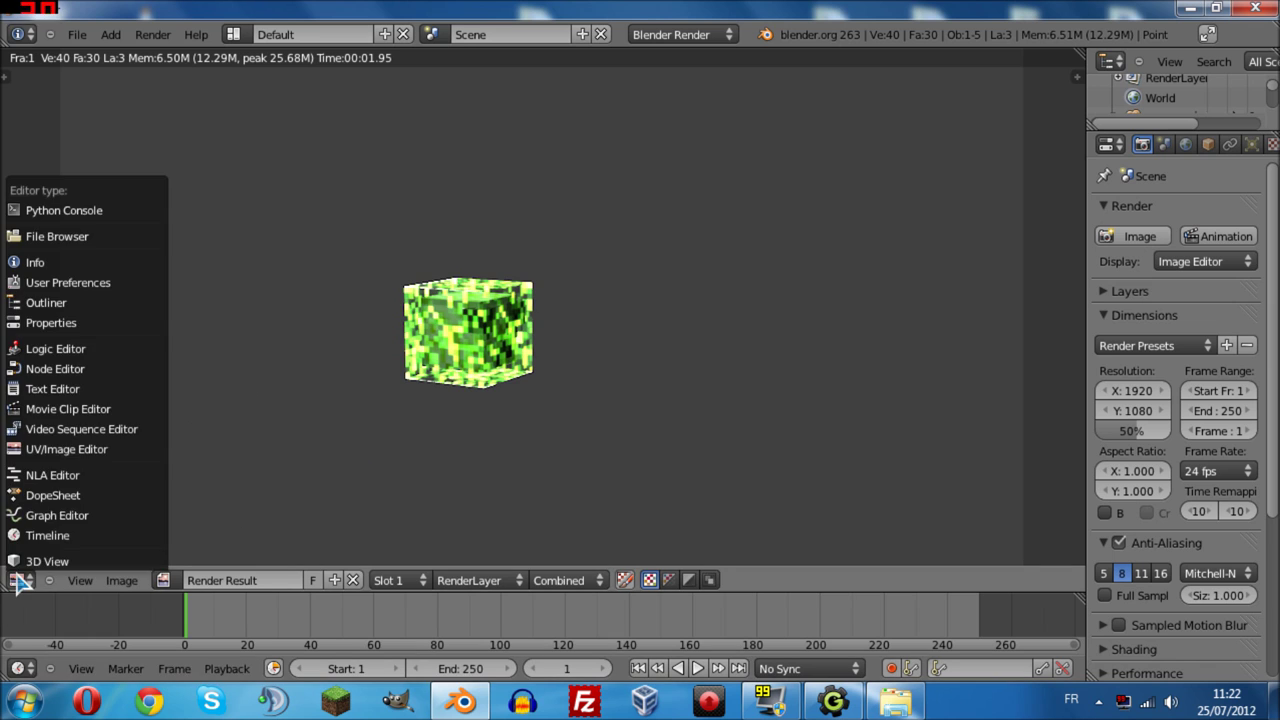
{"action": "left_click", "coordinate": [32, 562]}
Scale the slime cube up uniformly by a factor of about 3.3 and render a still image.
{"action": "right_click", "coordinate": [578, 320]}
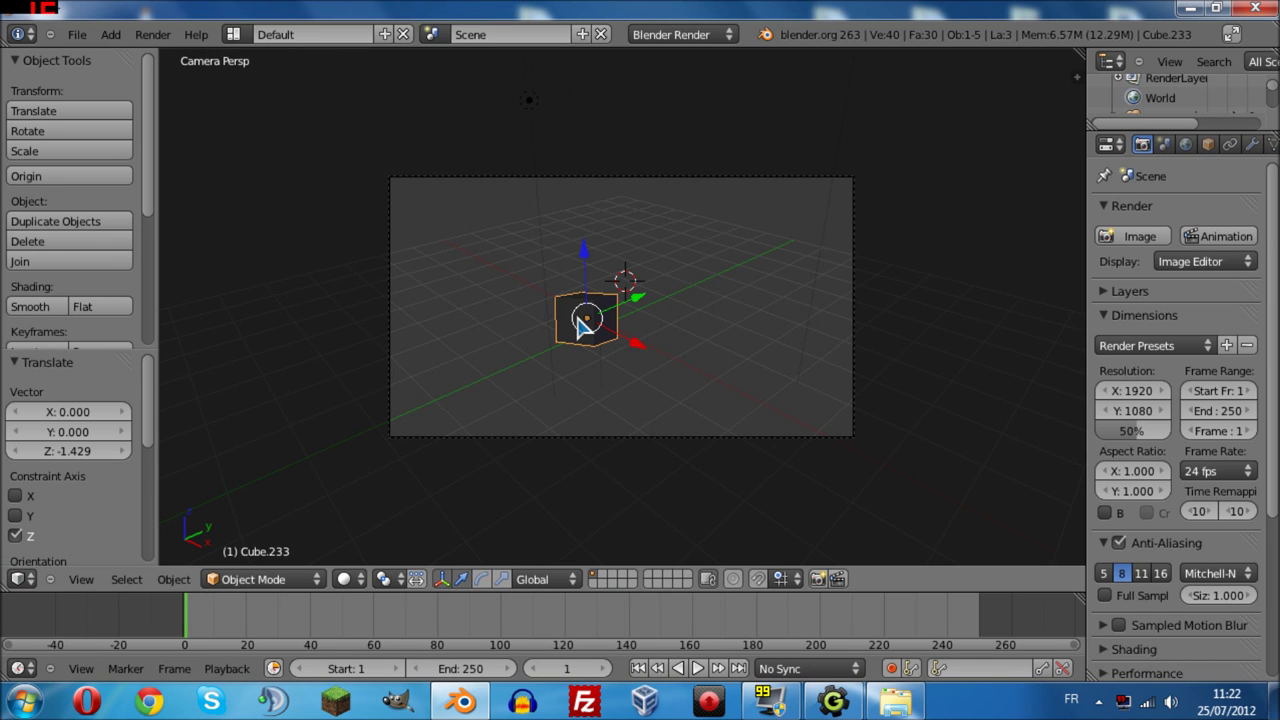
{"action": "key", "text": "s"}
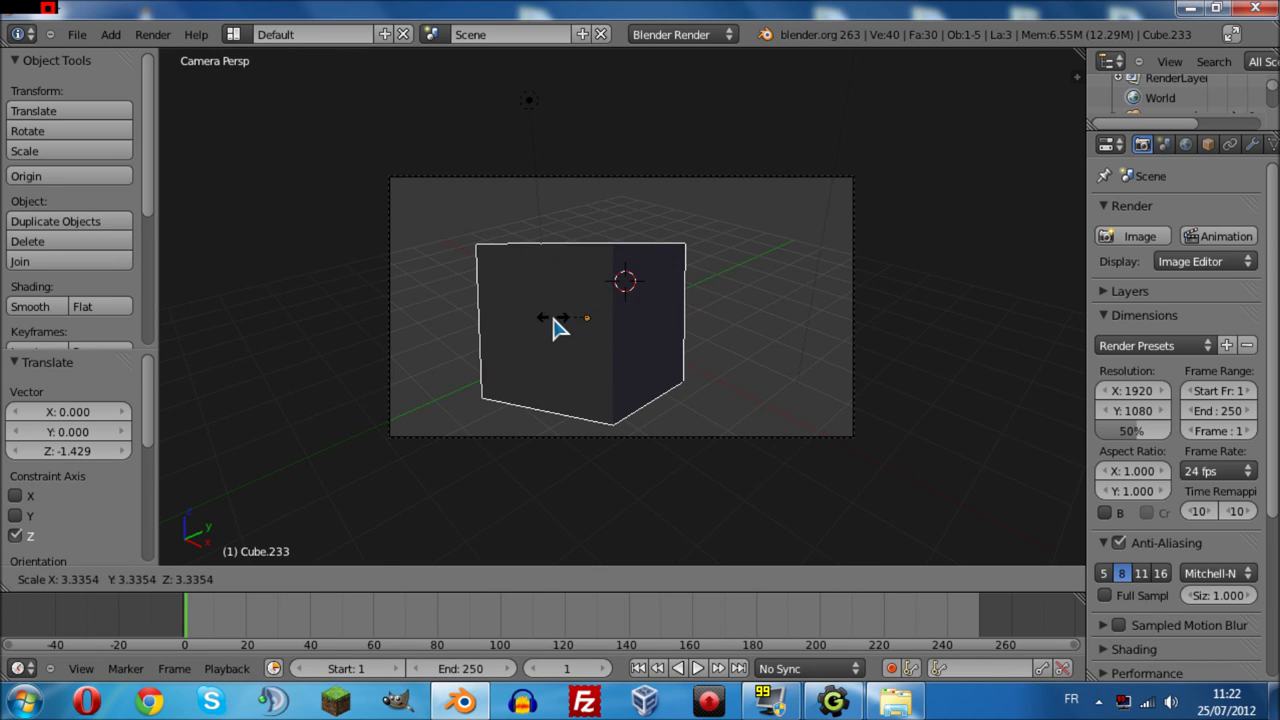
{"action": "left_click", "coordinate": [560, 329]}
{"action": "left_click", "coordinate": [1122, 242]}
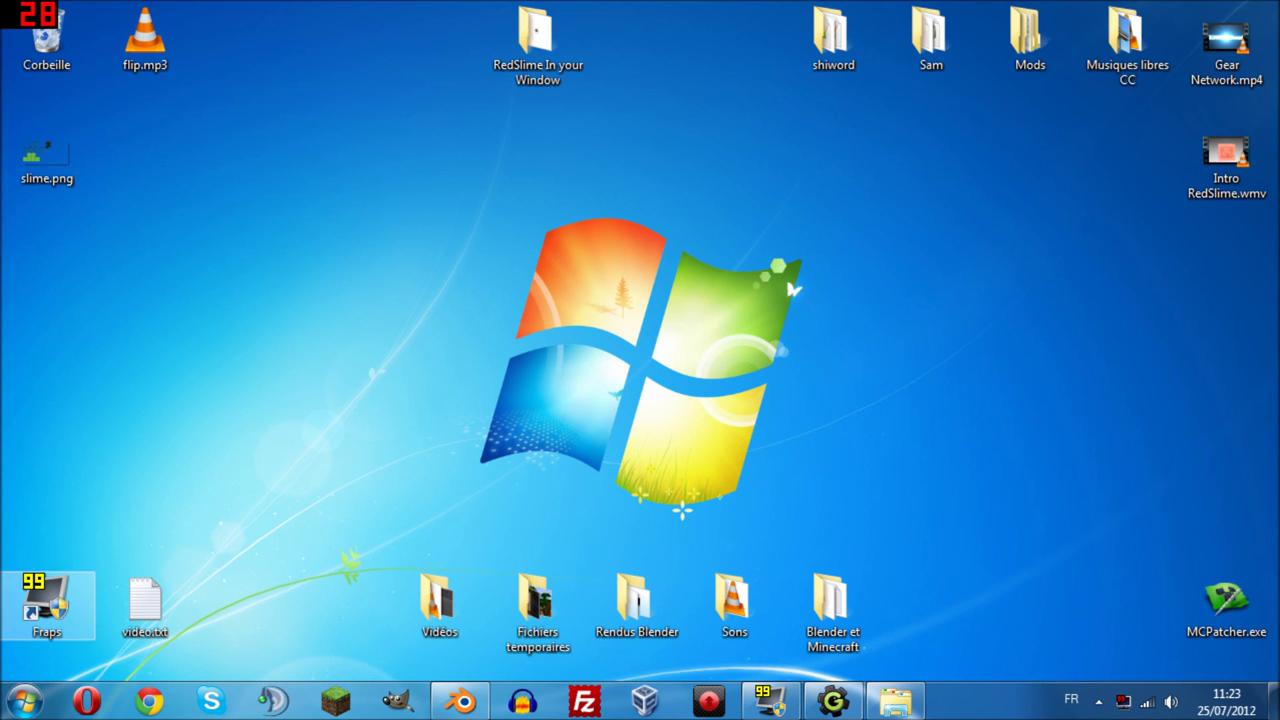
Move slime.png from the desktop to the Recycle Bin.
{"action": "left_click", "coordinate": [24, 701]}
{"action": "left_click", "coordinate": [823, 334]}
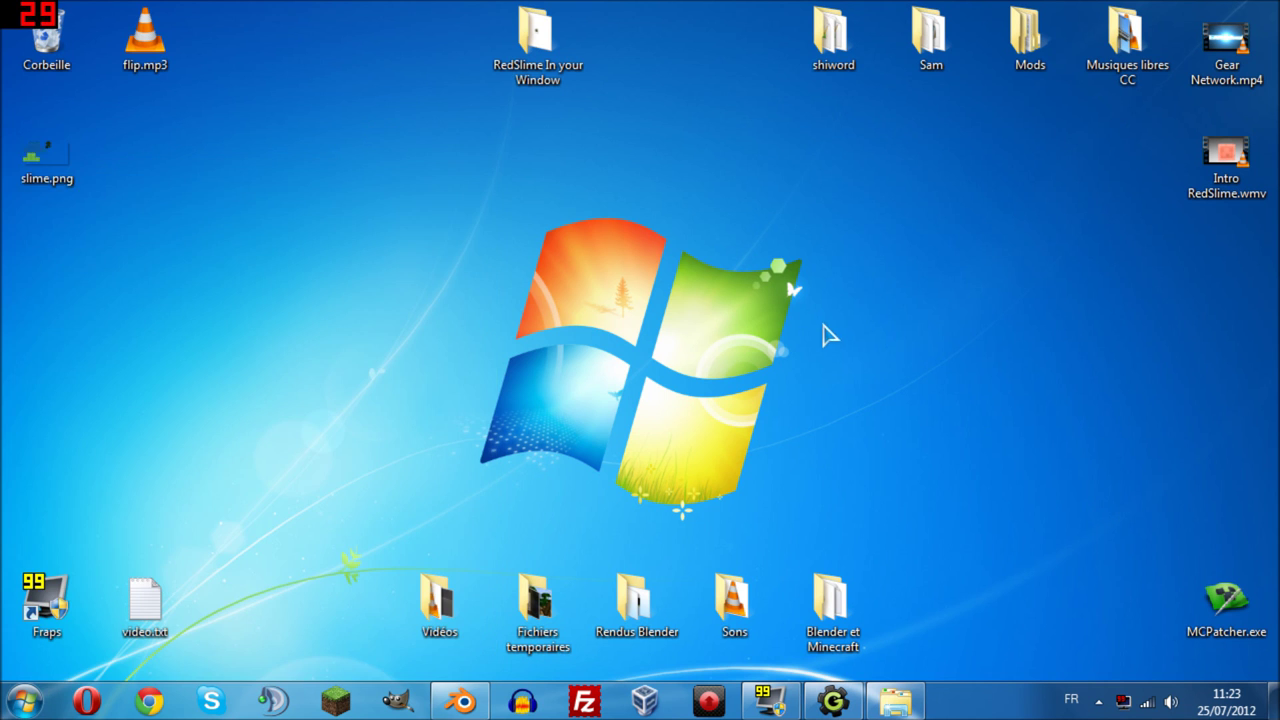
{"action": "left_click_drag", "start_coordinate": [43, 160], "coordinate": [46, 36]}
Open the texturepacks folder inside .minecraft by way of %appdata%.
{"action": "left_click", "coordinate": [24, 701]}
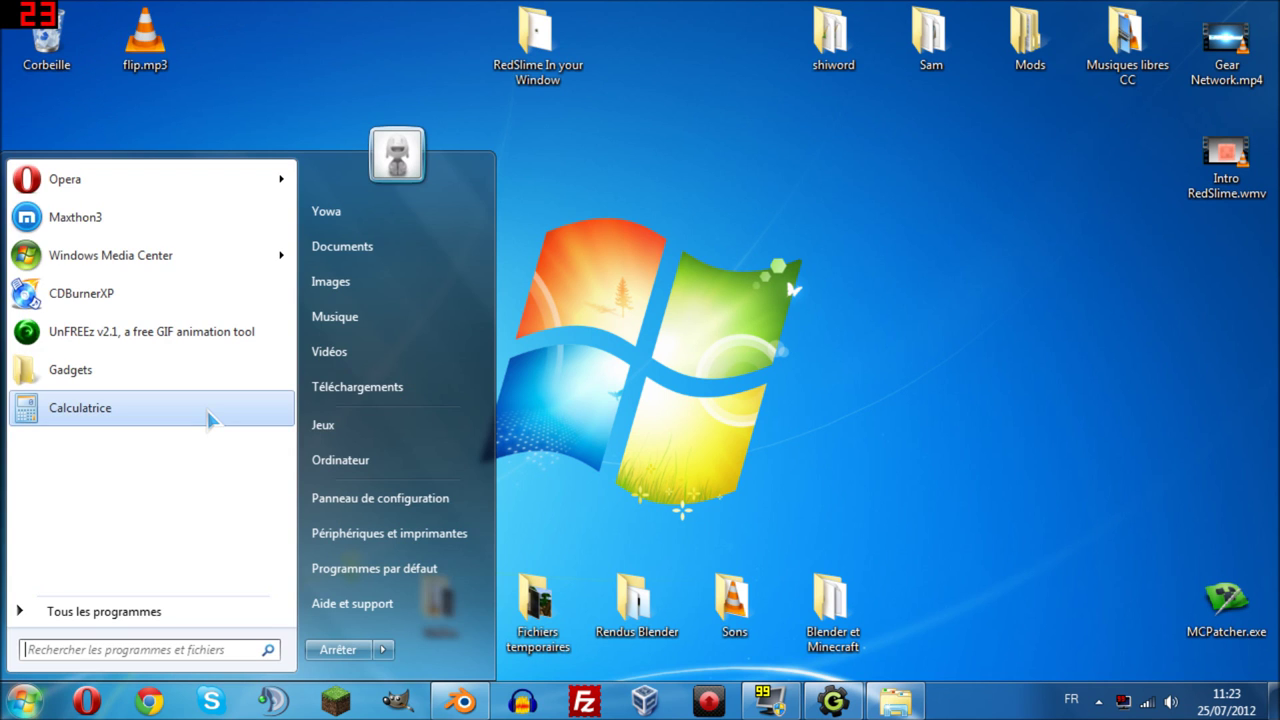
{"action": "type", "text": "Taqqvidéo"}
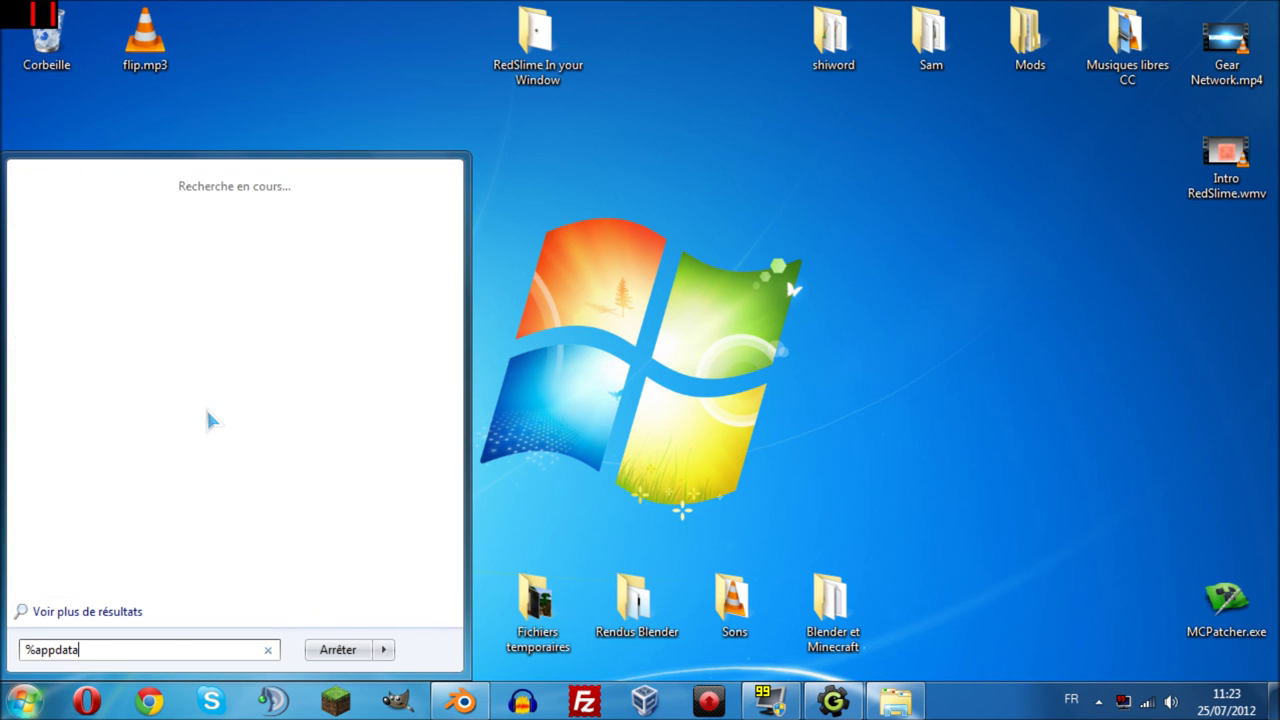
{"action": "key", "text": "Escape"}
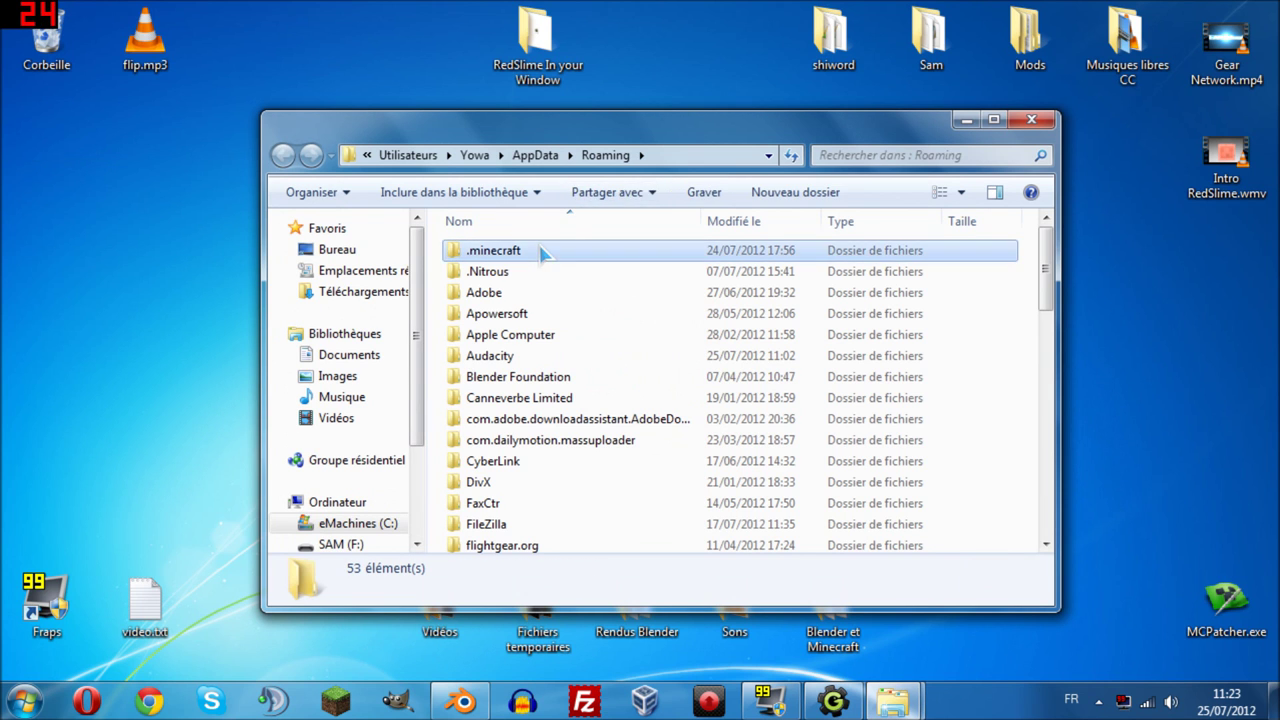
{"action": "double_click", "coordinate": [543, 251]}
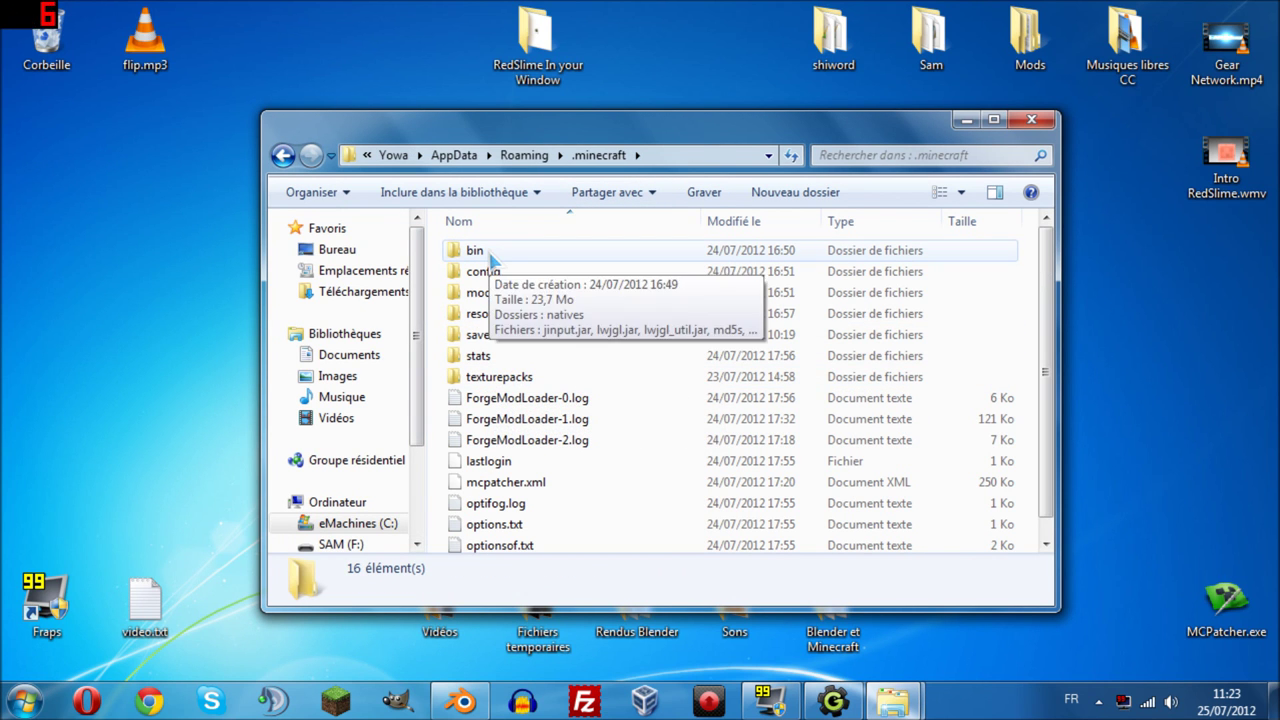
{"action": "double_click", "coordinate": [489, 375]}
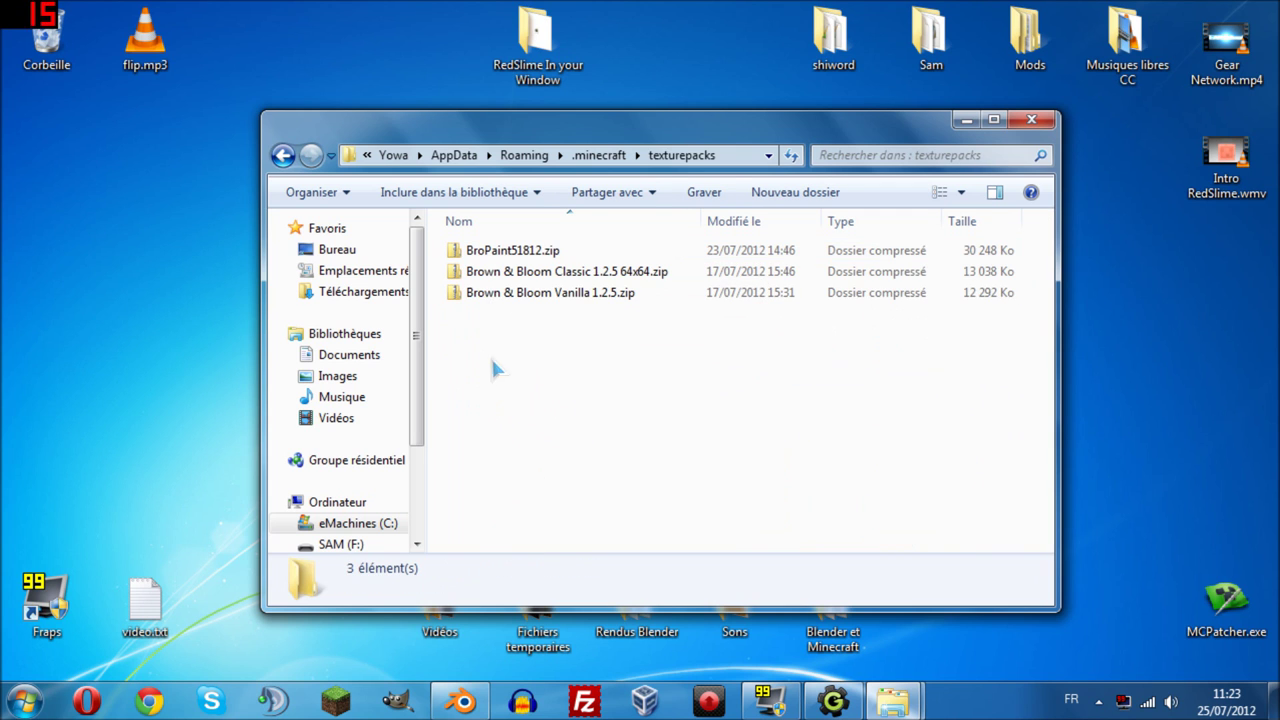
Copy slime.png from the mob folder of Brown & Bloom Classic 1.2.5 64x64.zip to the desktop.
{"action": "left_click", "coordinate": [493, 278]}
{"action": "double_click", "coordinate": [494, 279]}
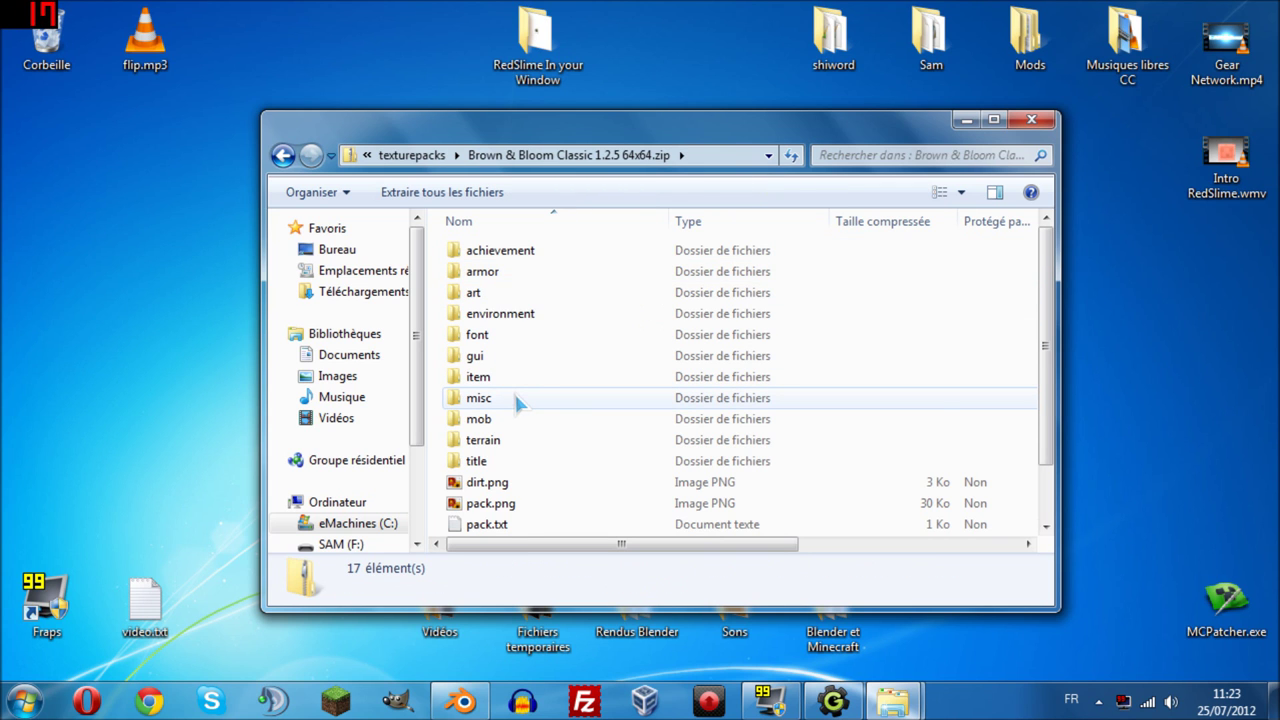
{"action": "scroll", "coordinate": [518, 401], "scroll_direction": "down", "scroll_amount": 1}
{"action": "scroll", "coordinate": [512, 340], "scroll_direction": "up", "scroll_amount": 1}
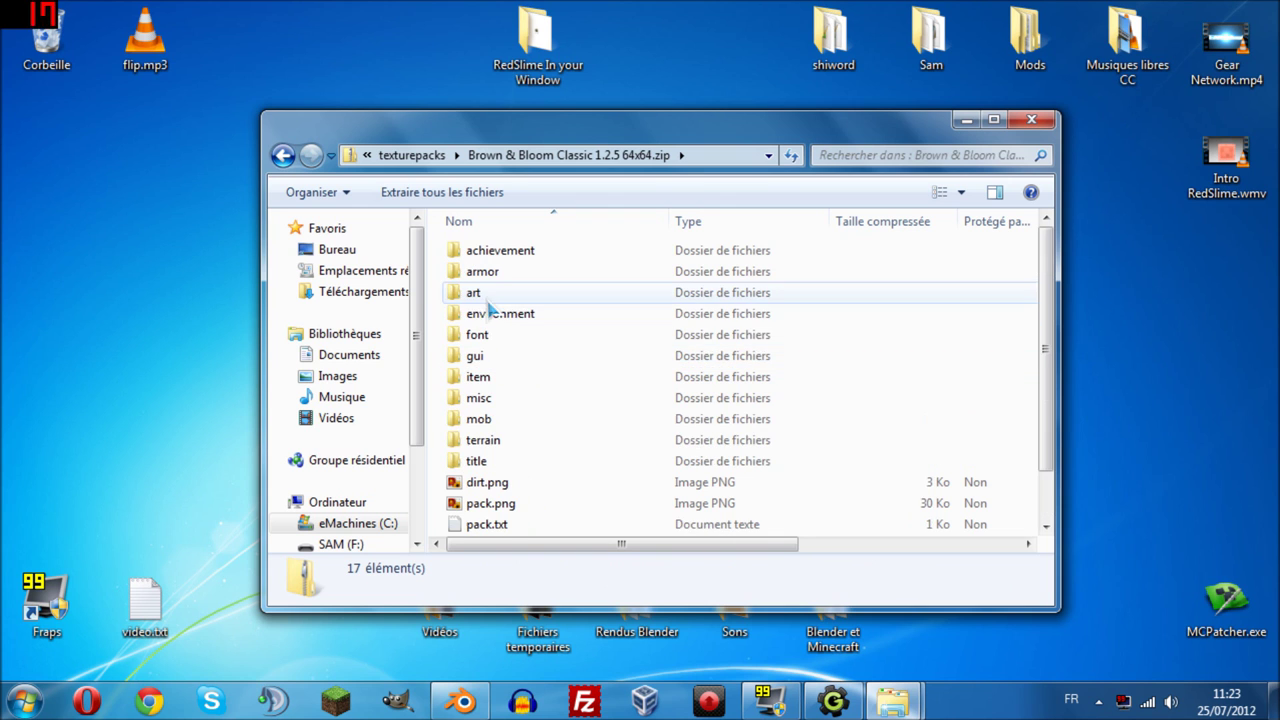
{"action": "double_click", "coordinate": [484, 419]}
{"action": "scroll", "coordinate": [522, 397], "scroll_direction": "down", "scroll_amount": 6}
{"action": "left_click", "coordinate": [505, 356]}
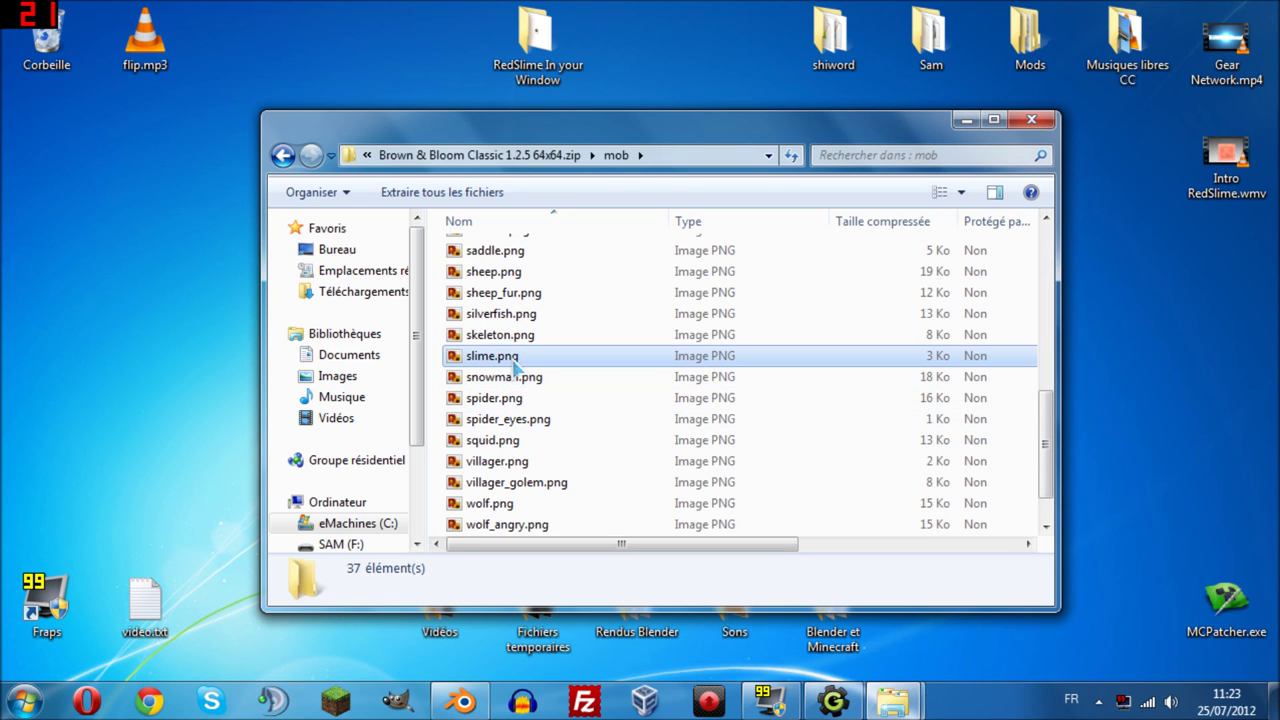
{"action": "right_click", "coordinate": [505, 356]}
{"action": "left_click", "coordinate": [554, 417]}
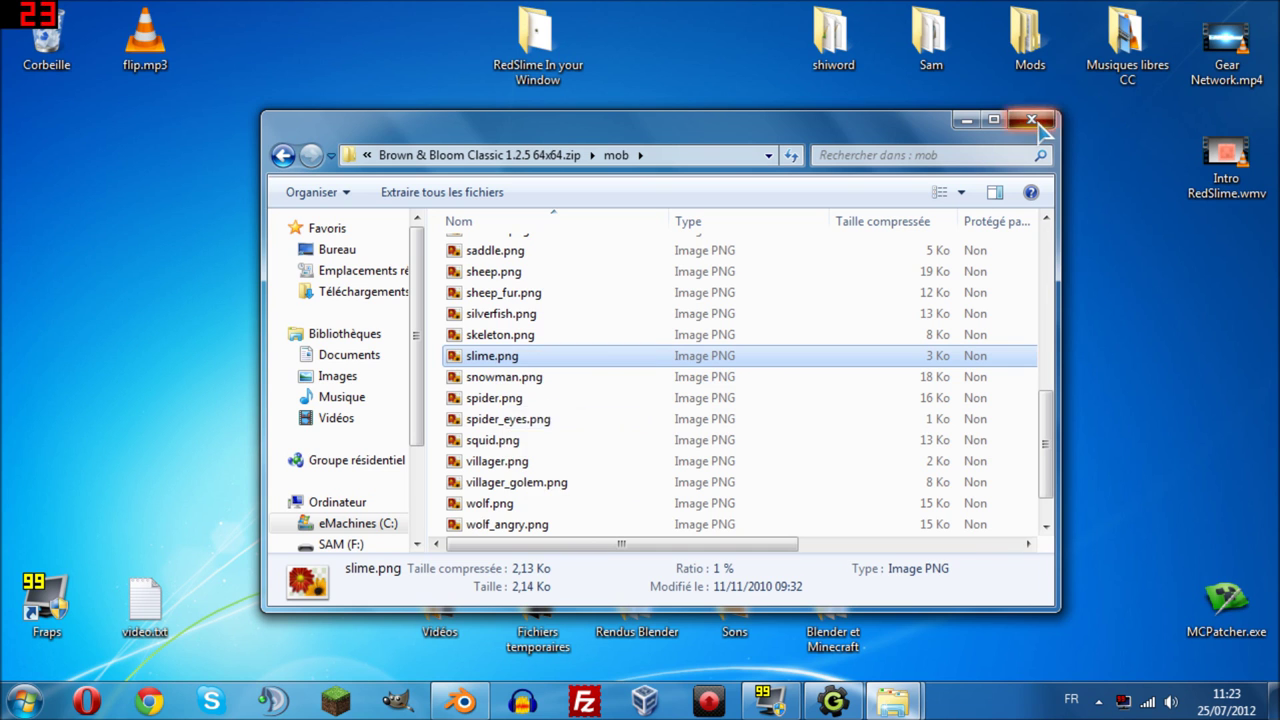
{"action": "left_click", "coordinate": [1031, 120]}
{"action": "key", "text": "ctrl+v"}
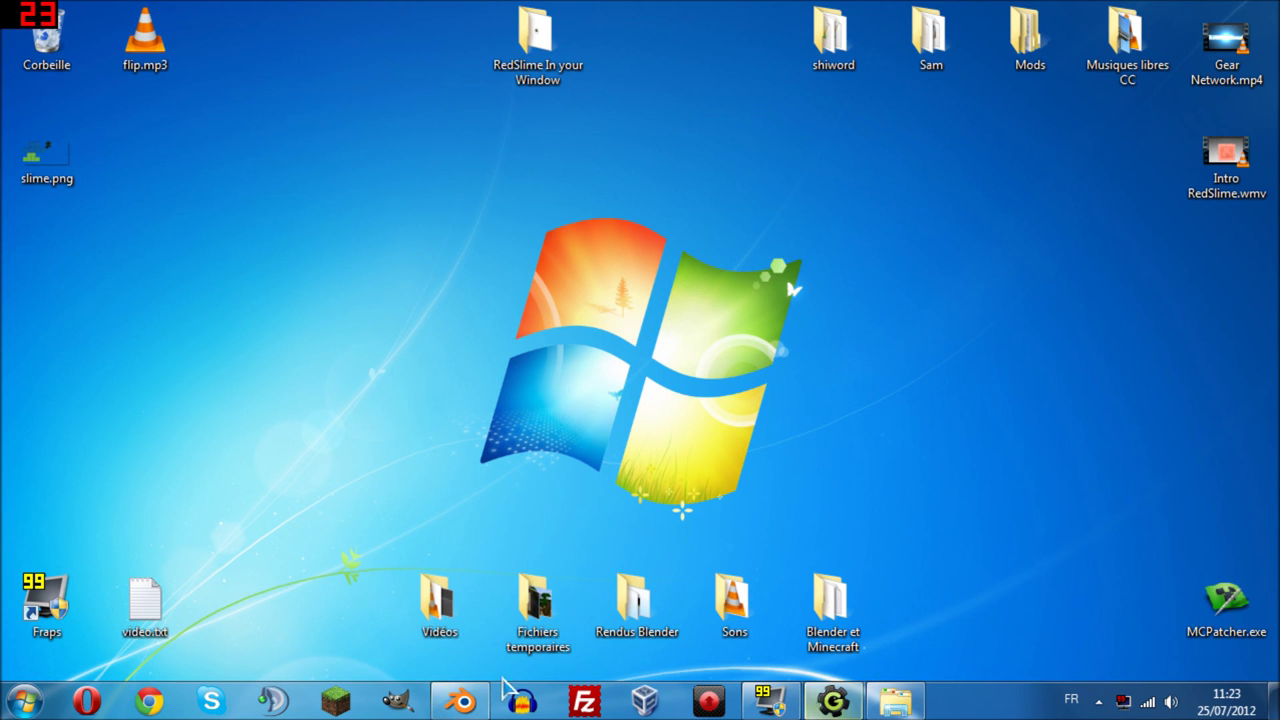
Switch to Blender, display slime.png in the image editor, and replace it with the slime.png file from the Desktop folder.
{"action": "left_click", "coordinate": [461, 700]}
{"action": "left_click", "coordinate": [122, 580]}
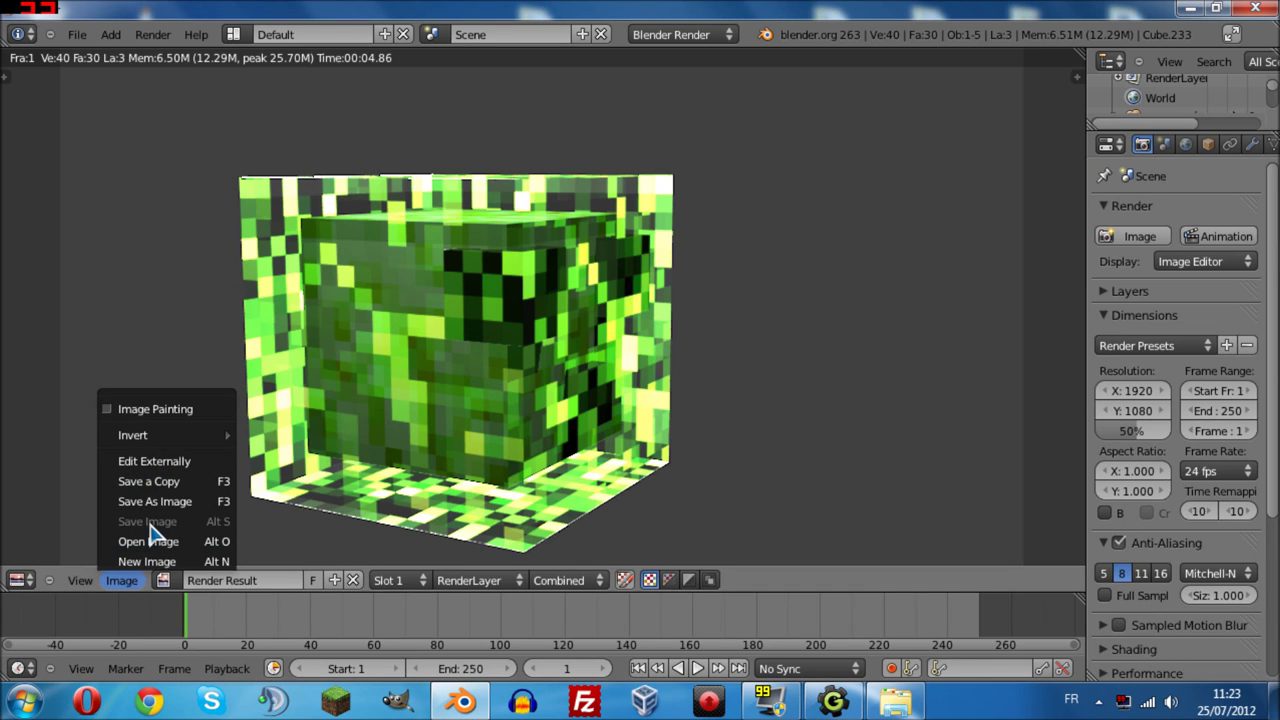
{"action": "left_click", "coordinate": [163, 580]}
{"action": "left_click", "coordinate": [163, 580]}
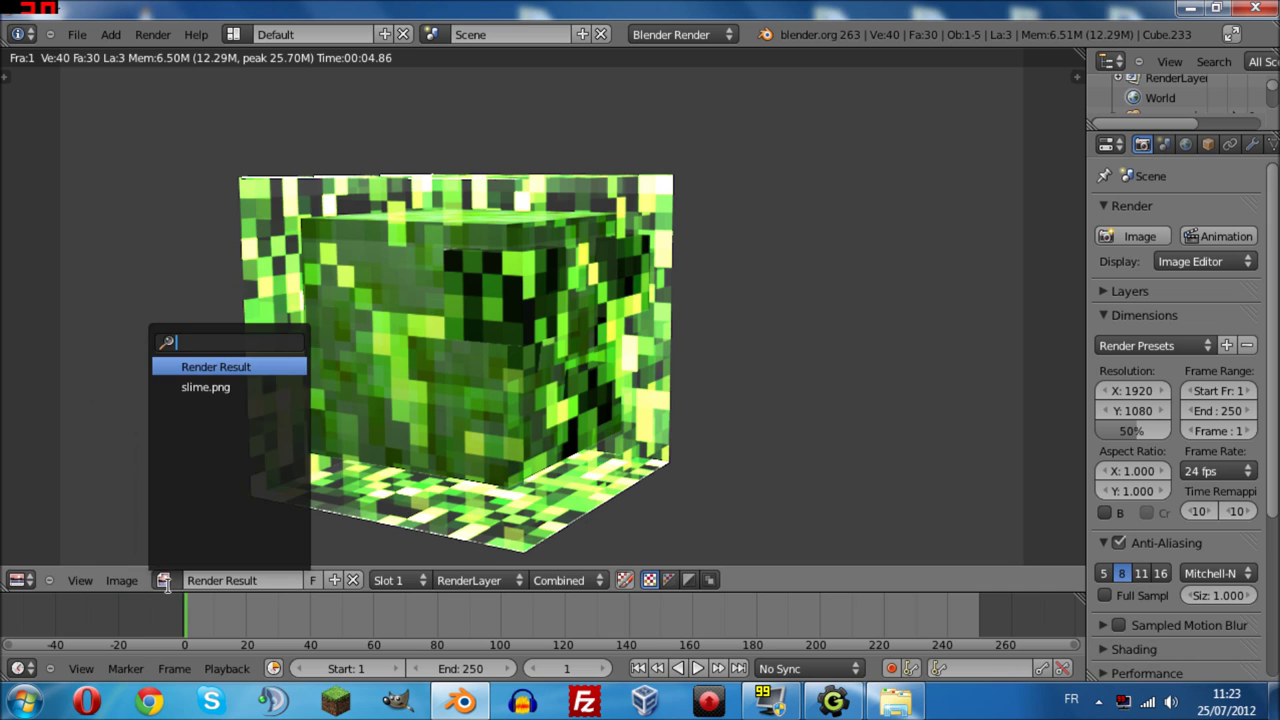
{"action": "left_click", "coordinate": [180, 389]}
{"action": "left_click", "coordinate": [122, 580]}
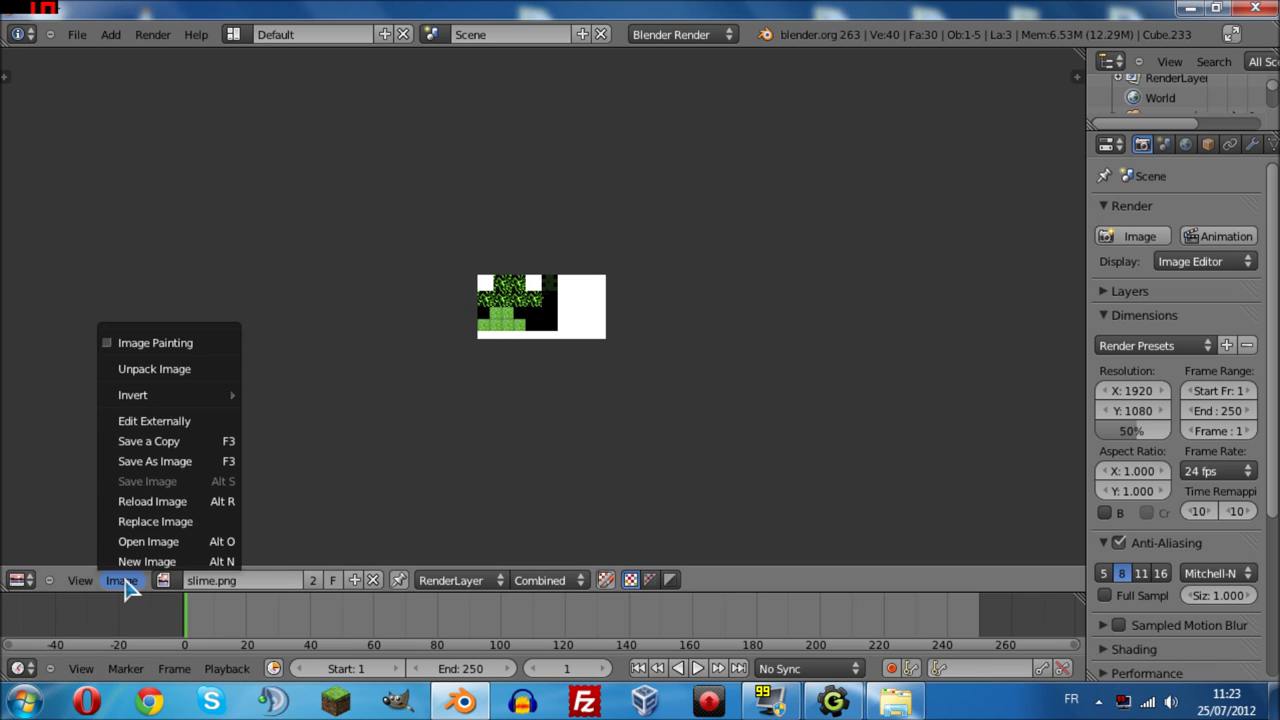
{"action": "left_click", "coordinate": [128, 523]}
{"action": "double_click", "coordinate": [283, 400]}
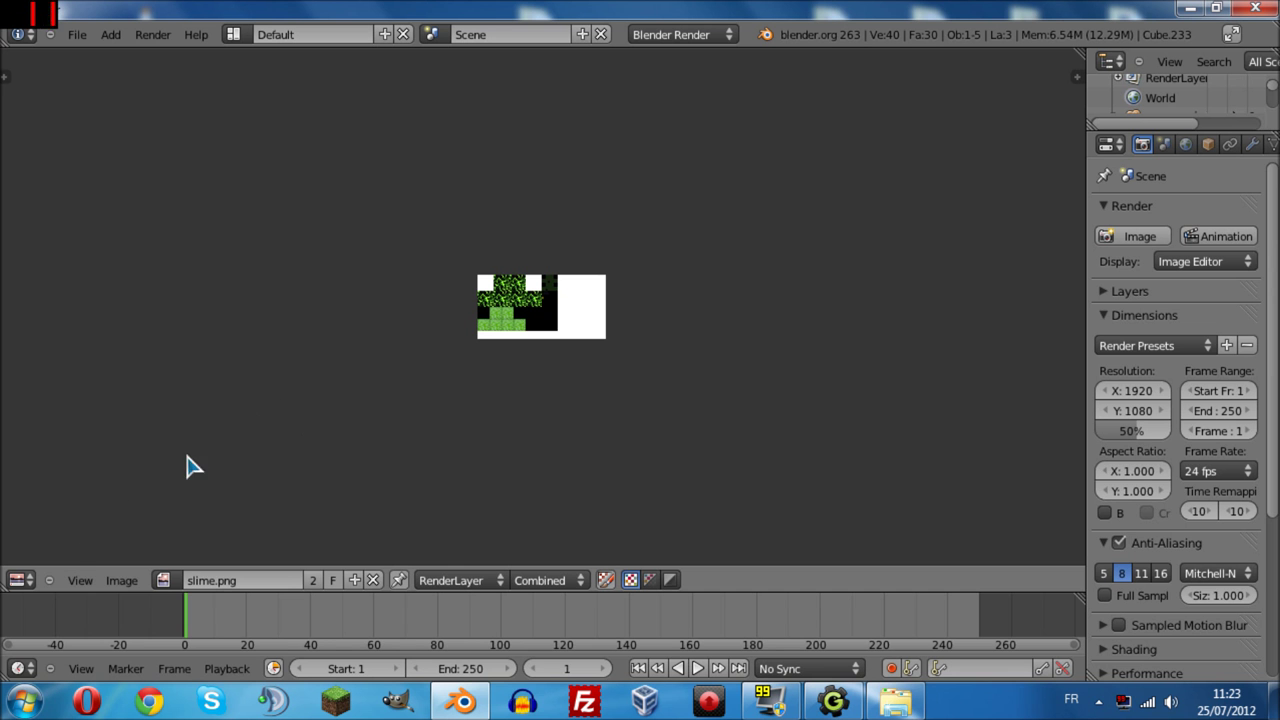
Return to the 3D View and render a still image of the slime cube with the replaced texture.
{"action": "left_click", "coordinate": [22, 583]}
{"action": "left_click", "coordinate": [30, 563]}
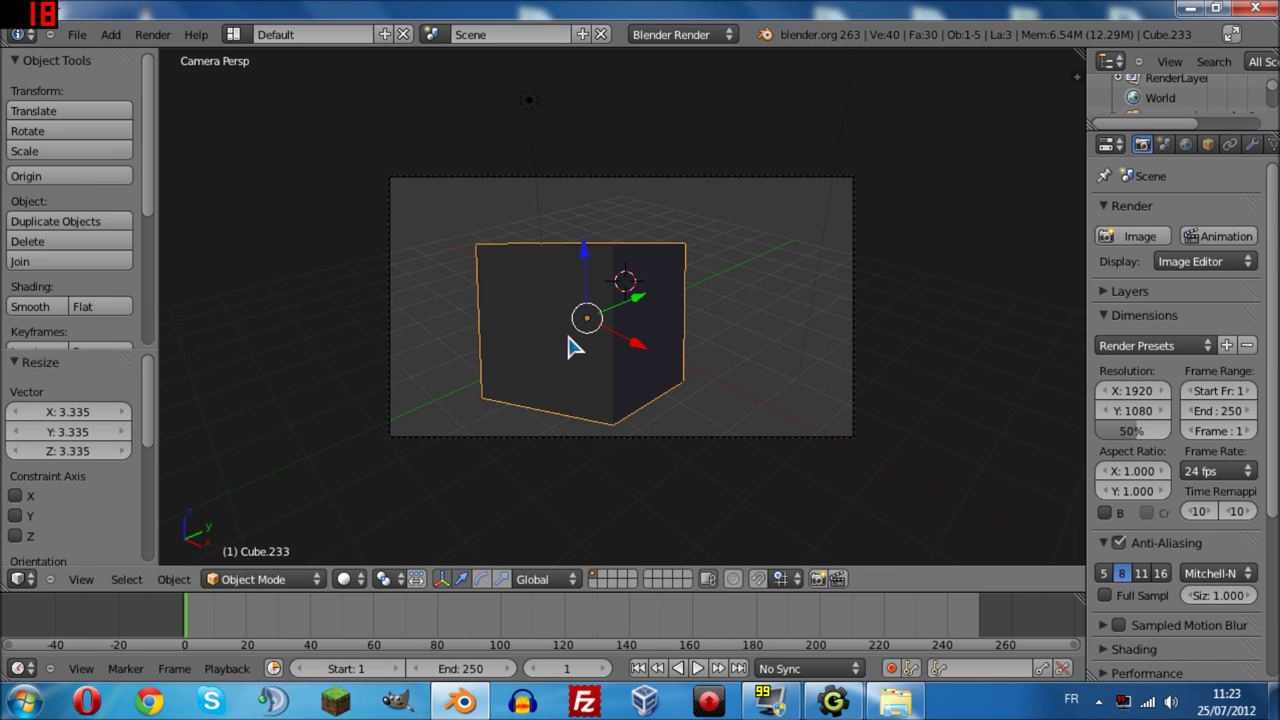
{"action": "left_click", "coordinate": [1116, 240]}
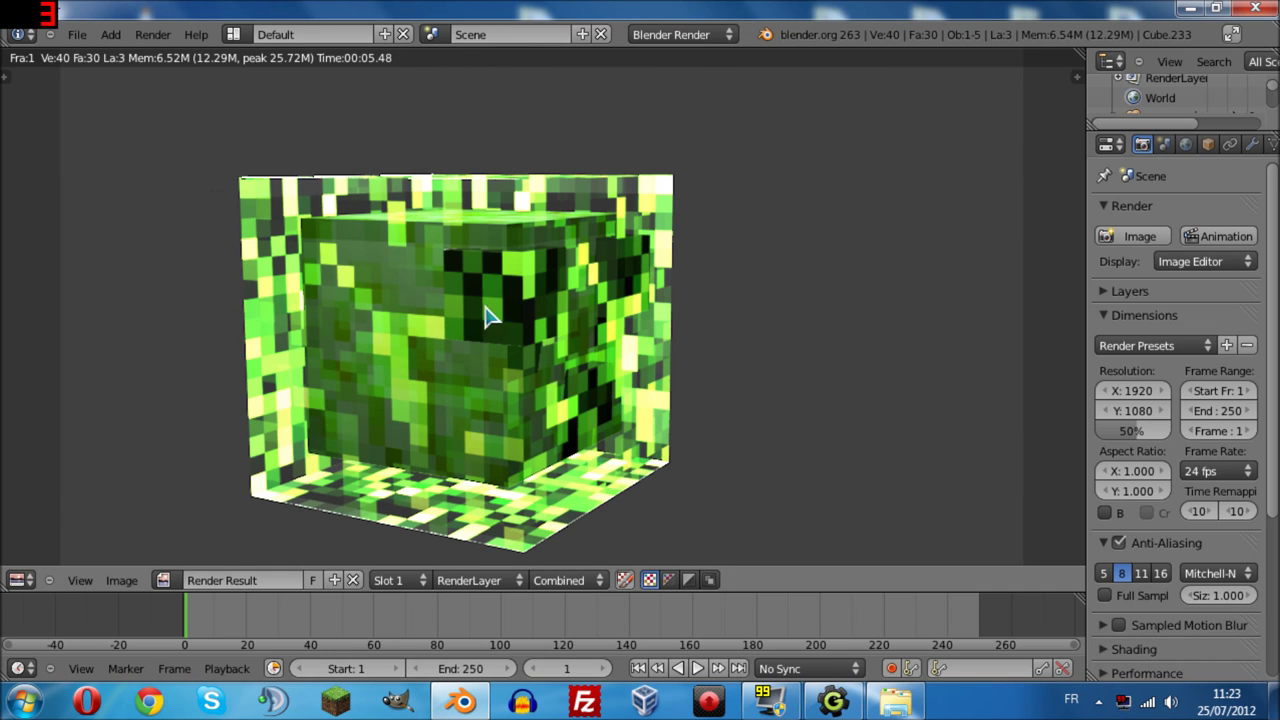
Open slime.png from the desktop to check the texture file, and go back to Blender.
{"action": "key", "text": "super+d"}
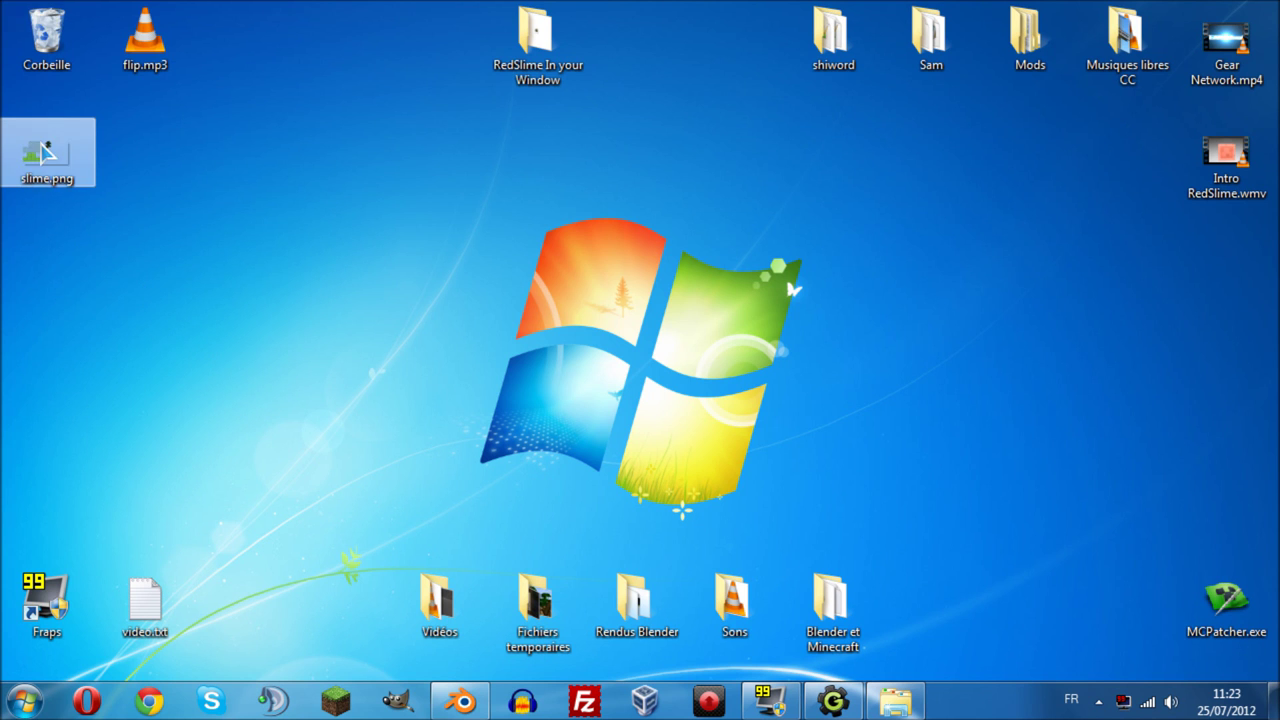
{"action": "right_click", "coordinate": [44, 146]}
{"action": "left_click", "coordinate": [113, 177]}
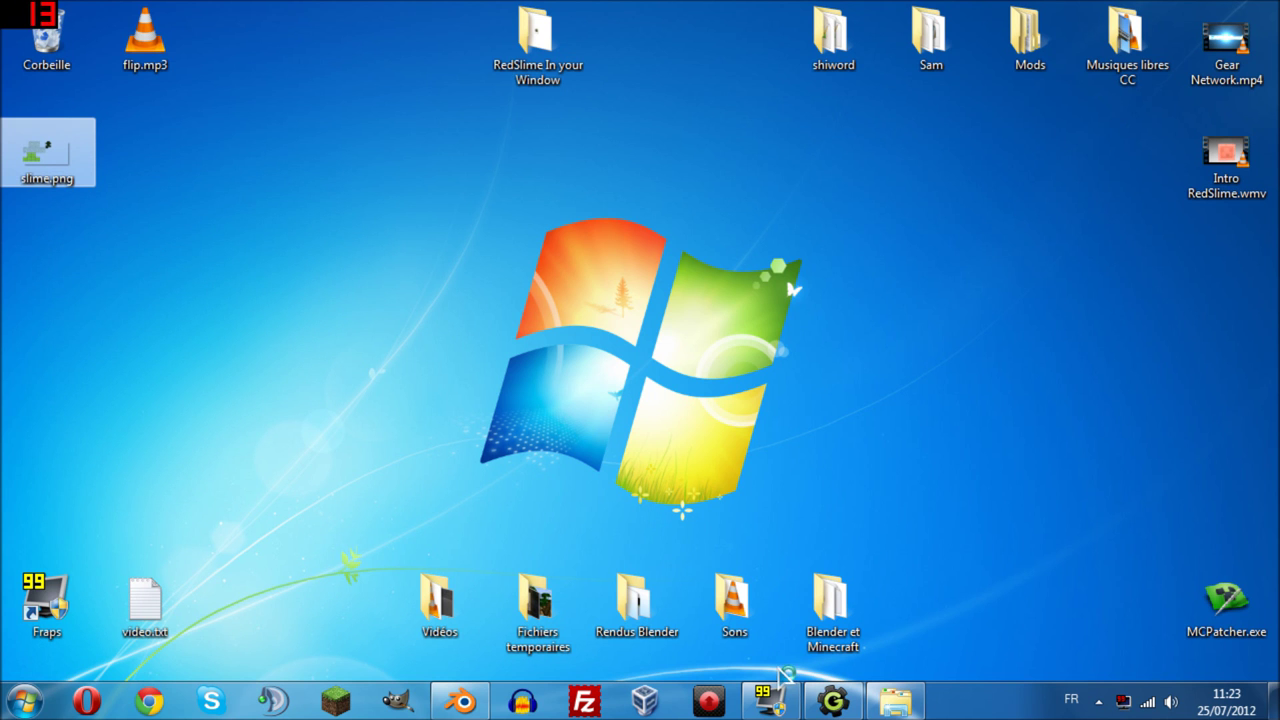
{"action": "left_click", "coordinate": [461, 700]}
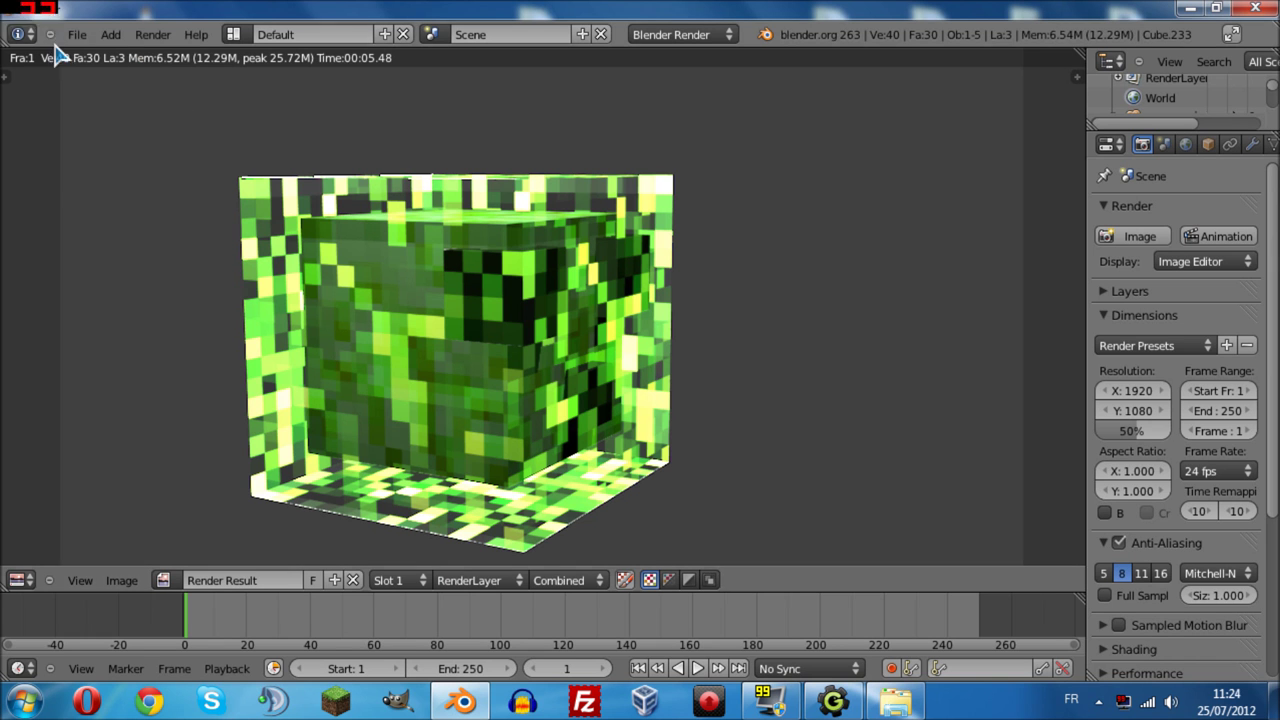
Bring up the Explorer window left open in the background and close it.
{"action": "left_click", "coordinate": [897, 703]}
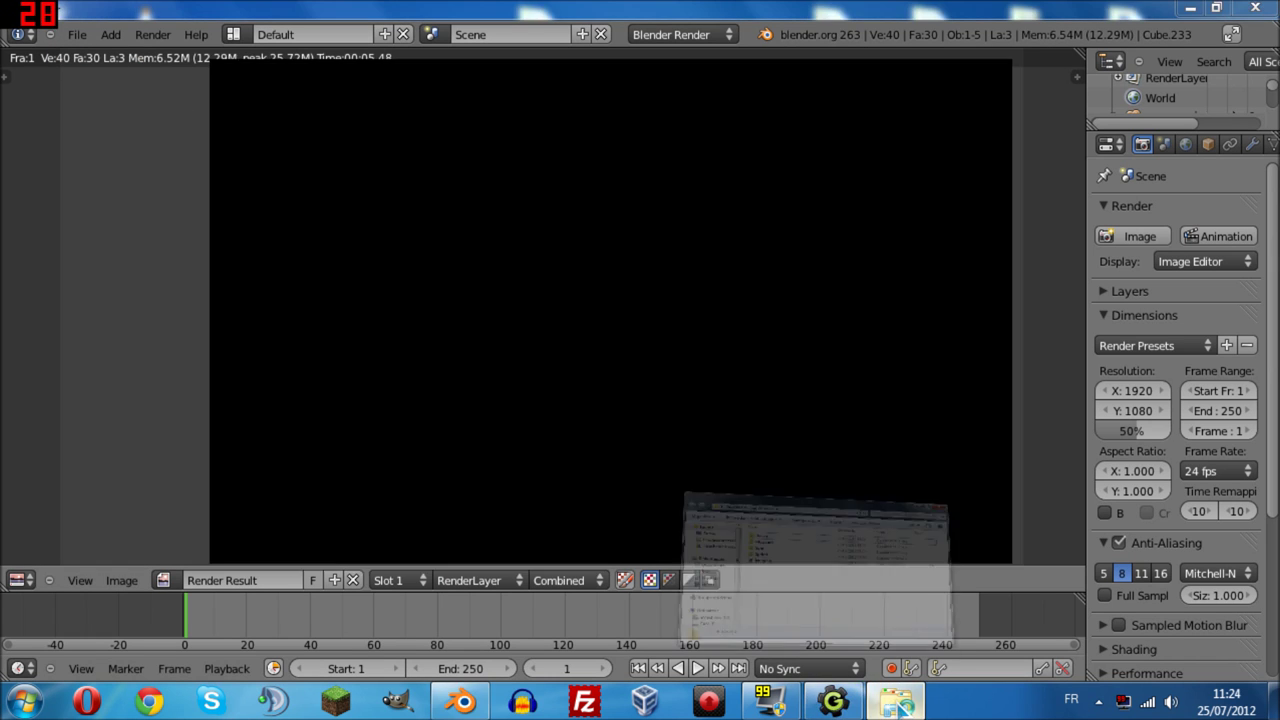
{"action": "left_click", "coordinate": [980, 68]}
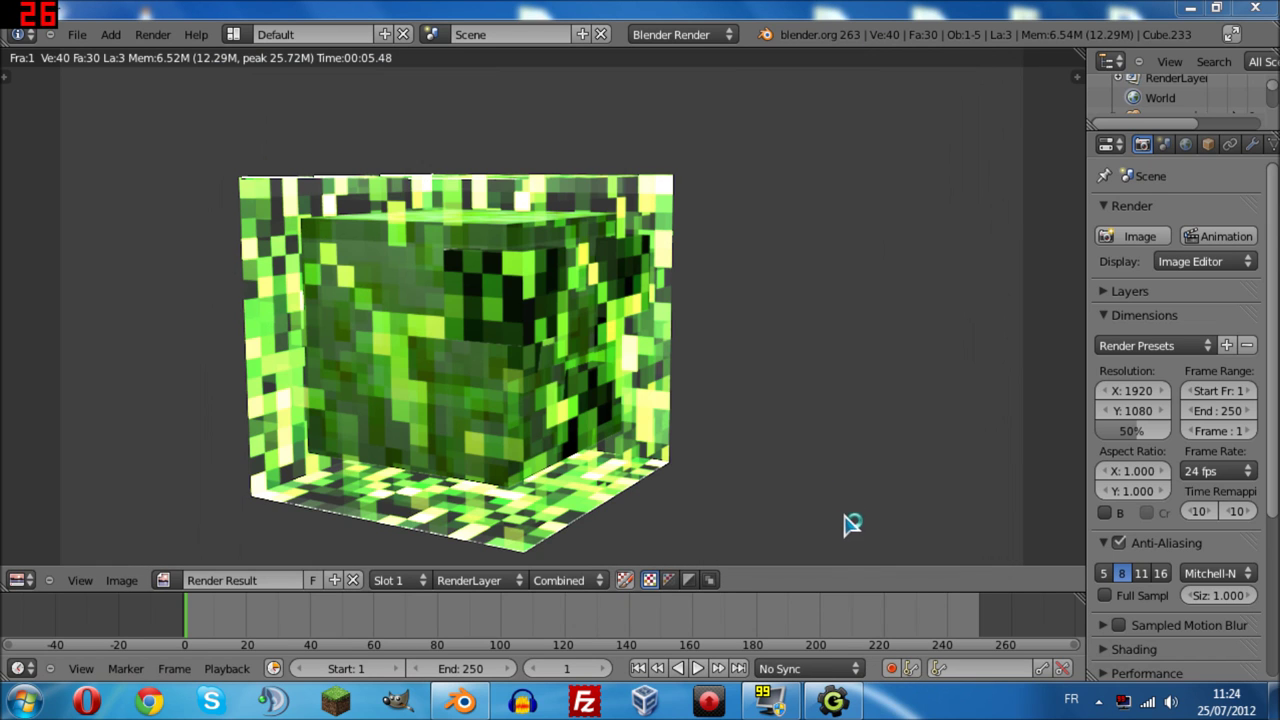
{"action": "left_click", "coordinate": [833, 702]}
{"action": "left_click", "coordinate": [833, 702]}
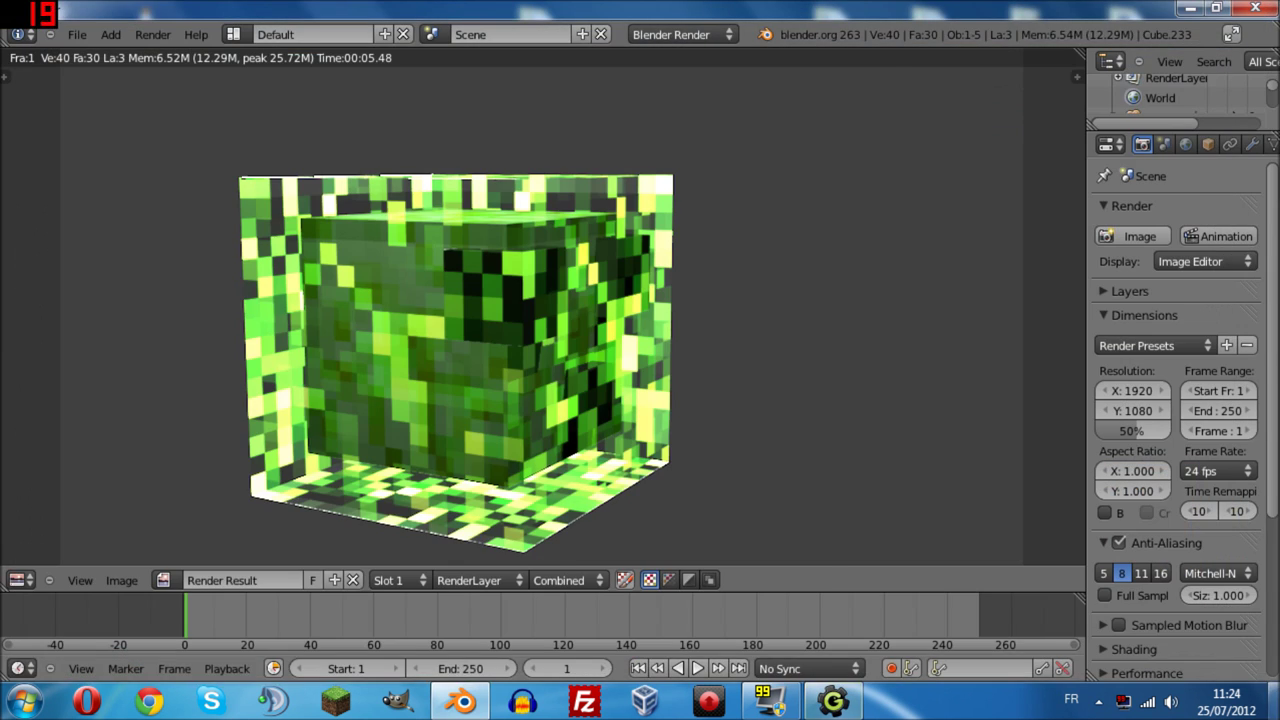
Go back to Blender's 3D View and rotate the Point.001 lamp by about -15.7° around the global Z axis.
{"action": "key", "text": "super+d"}
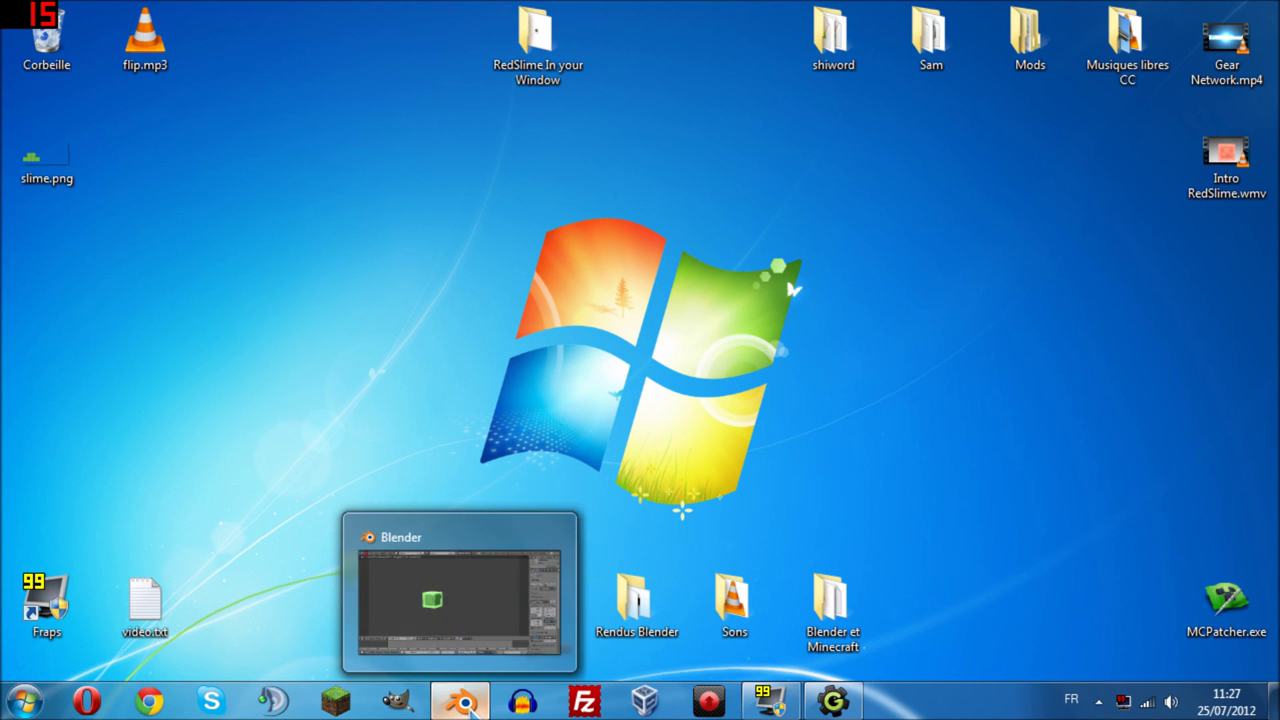
{"action": "left_click", "coordinate": [471, 706]}
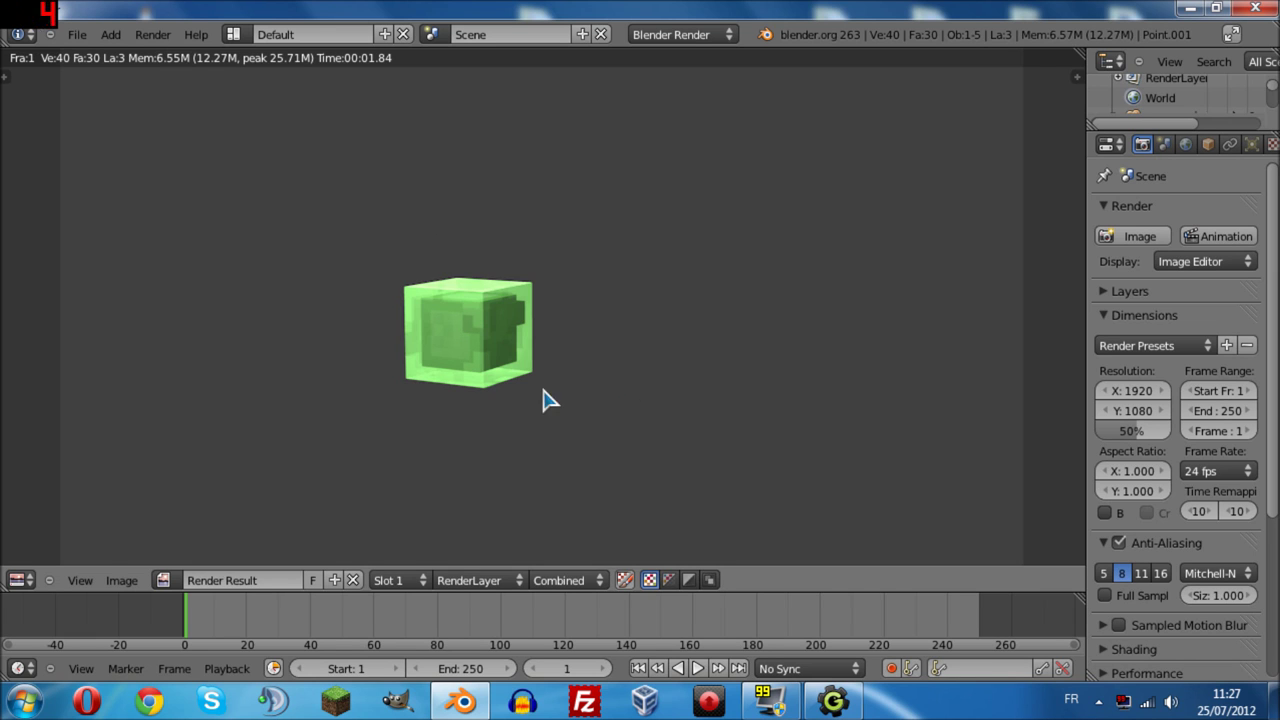
{"action": "left_click", "coordinate": [20, 580]}
{"action": "left_click", "coordinate": [40, 561]}
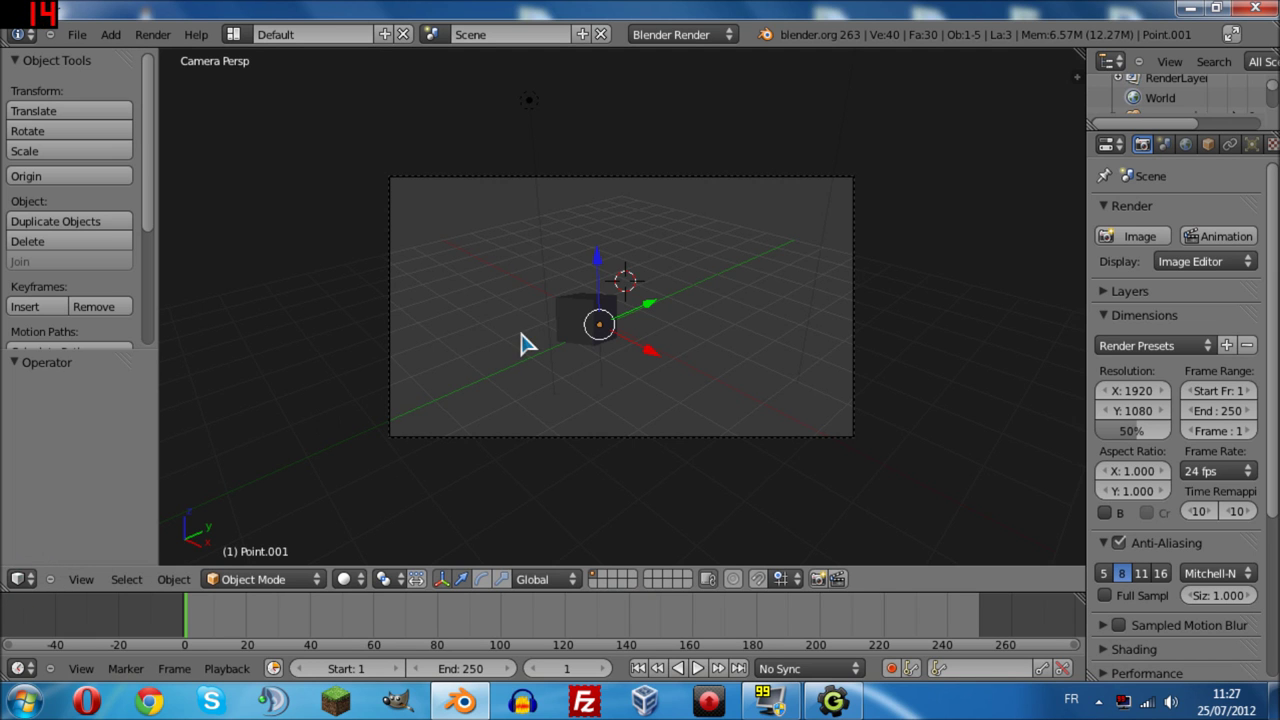
{"action": "left_click", "coordinate": [483, 579]}
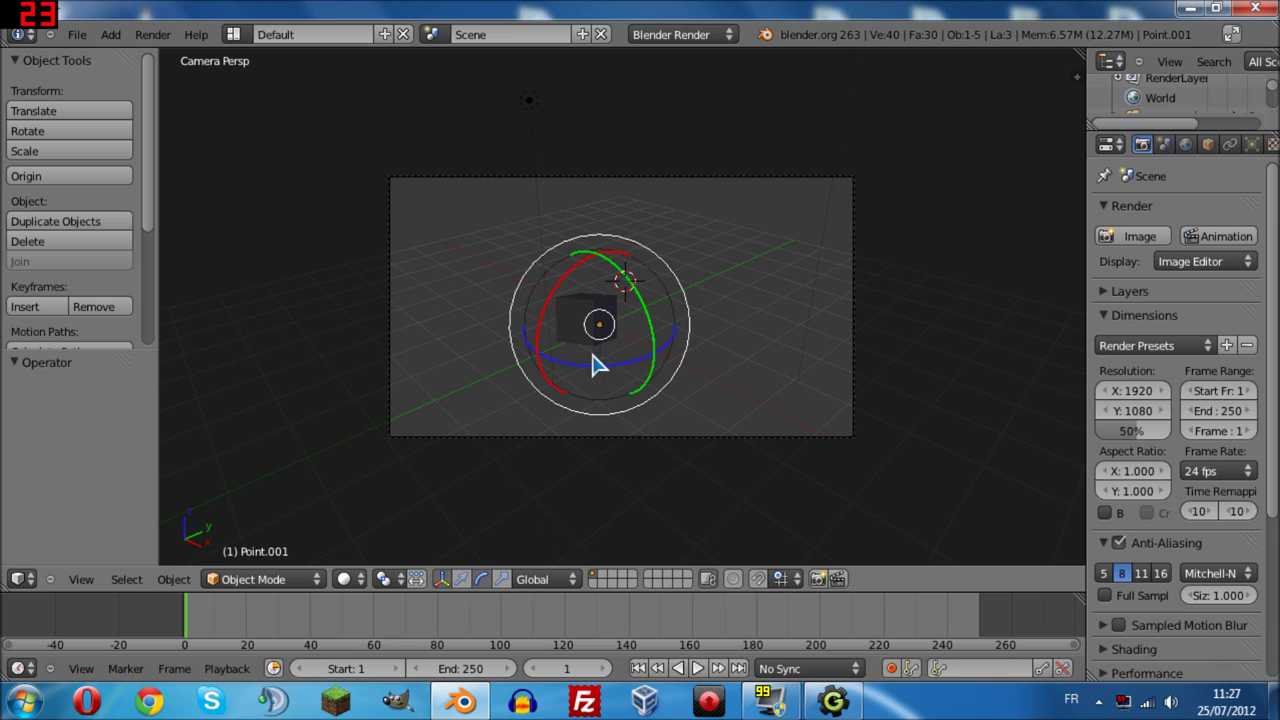
{"action": "left_click_drag", "start_coordinate": [600, 363], "coordinate": [717, 315]}
{"action": "mouse_move", "coordinate": [651, 368]}
{"action": "left_mouse_down"}
{"action": "mouse_move", "coordinate": [634, 363]}
{"action": "mouse_move", "coordinate": [645, 368]}
{"action": "left_mouse_up"}
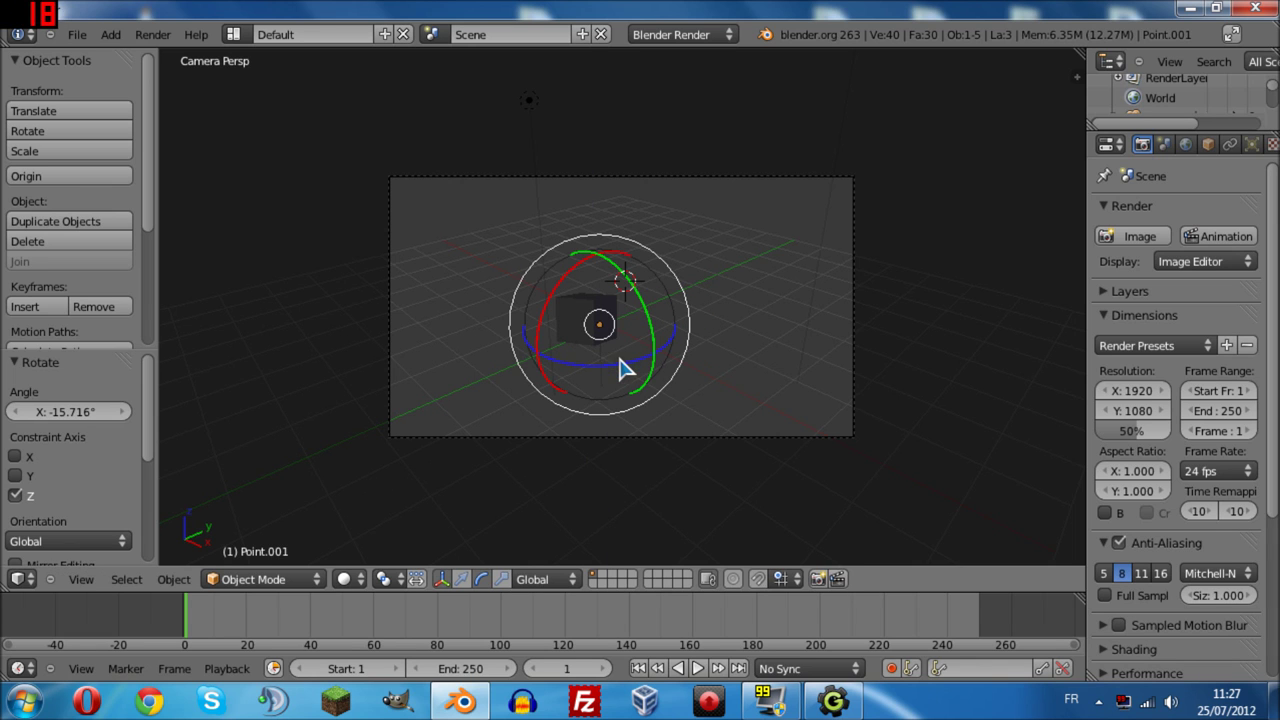
Rotate the slime cube around the global Z axis and about -7° around the Y axis, and render a still image.
{"action": "right_click", "coordinate": [584, 337]}
{"action": "left_click_drag", "start_coordinate": [591, 378], "coordinate": [578, 363]}
{"action": "left_click_drag", "start_coordinate": [640, 297], "coordinate": [625, 303]}
{"action": "left_click", "coordinate": [17, 579]}
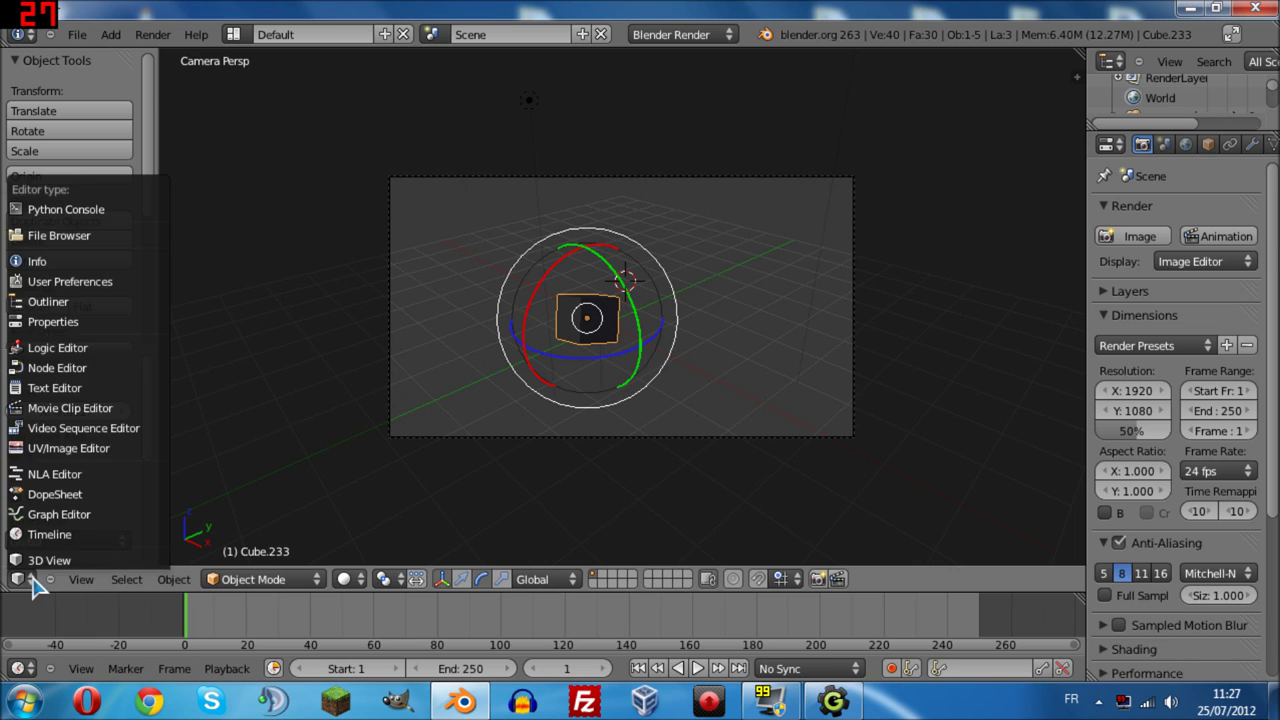
{"action": "left_click", "coordinate": [1131, 237]}
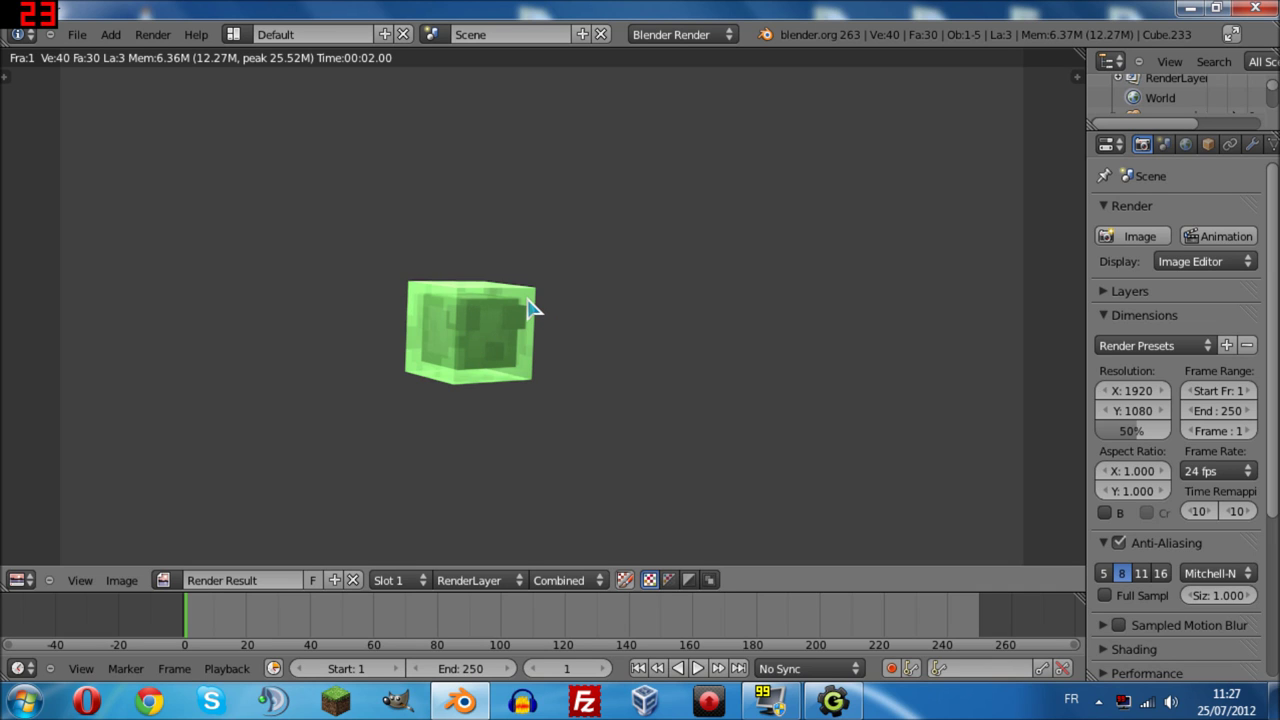
Return to the 3D View, rotate the slime cube a further -4.5° or so around the Y axis, and render it again.
{"action": "left_click", "coordinate": [18, 580]}
{"action": "left_click", "coordinate": [40, 561]}
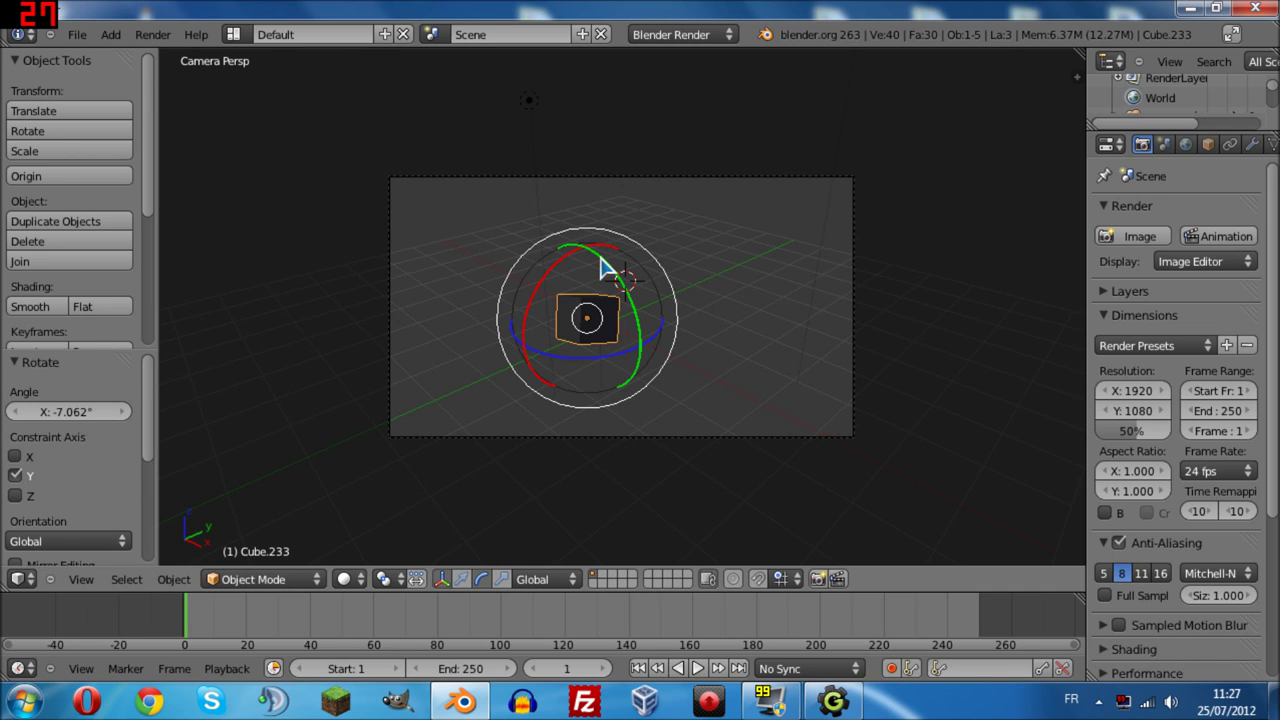
{"action": "left_click_drag", "start_coordinate": [601, 263], "coordinate": [596, 265]}
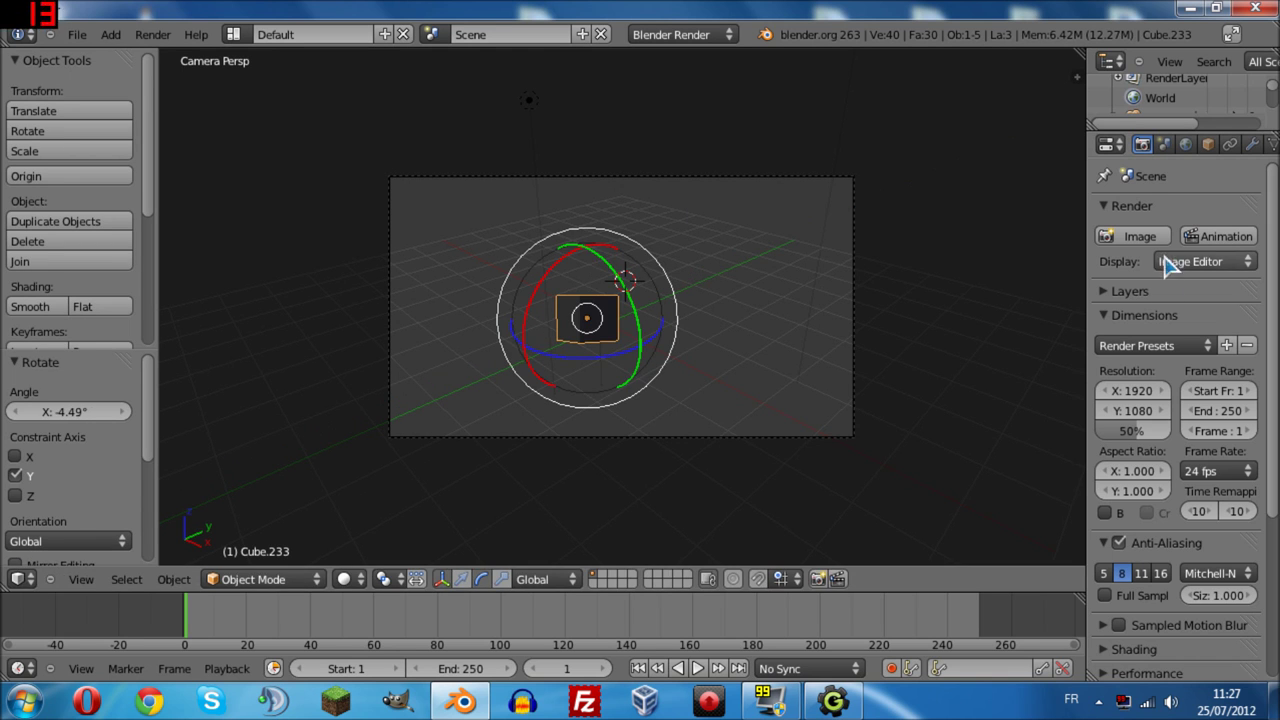
{"action": "left_click", "coordinate": [1140, 238]}
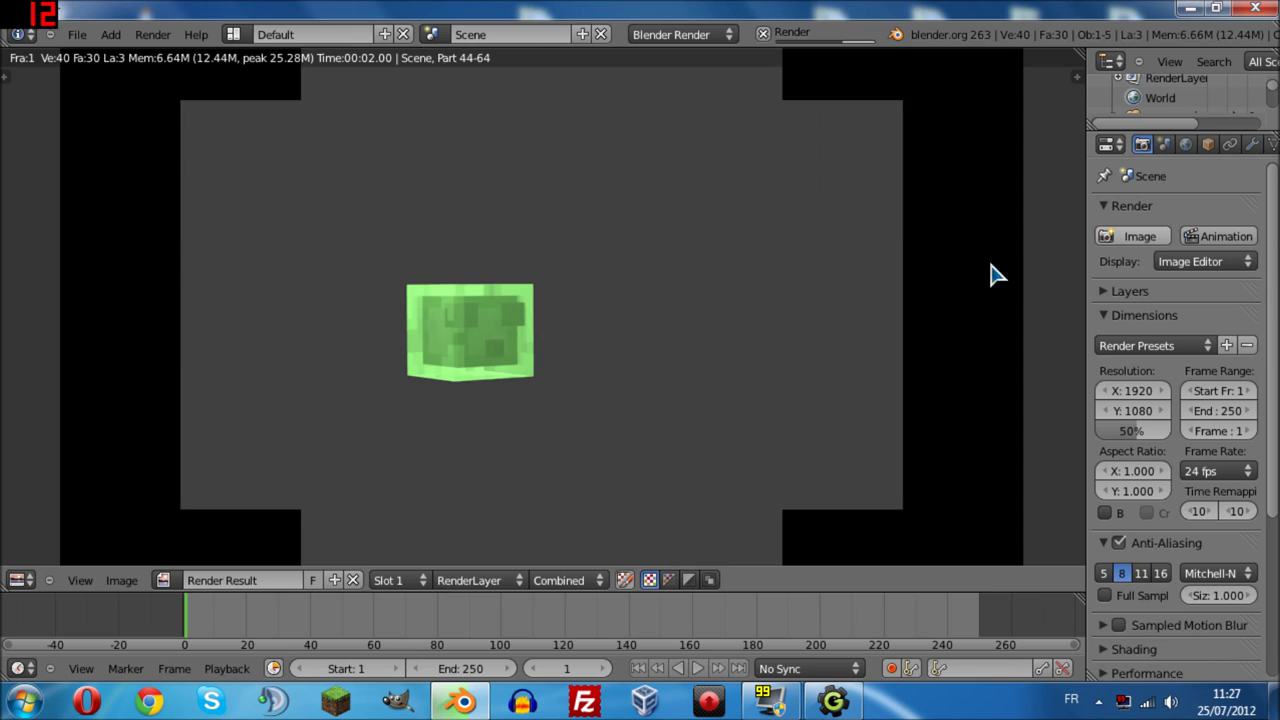
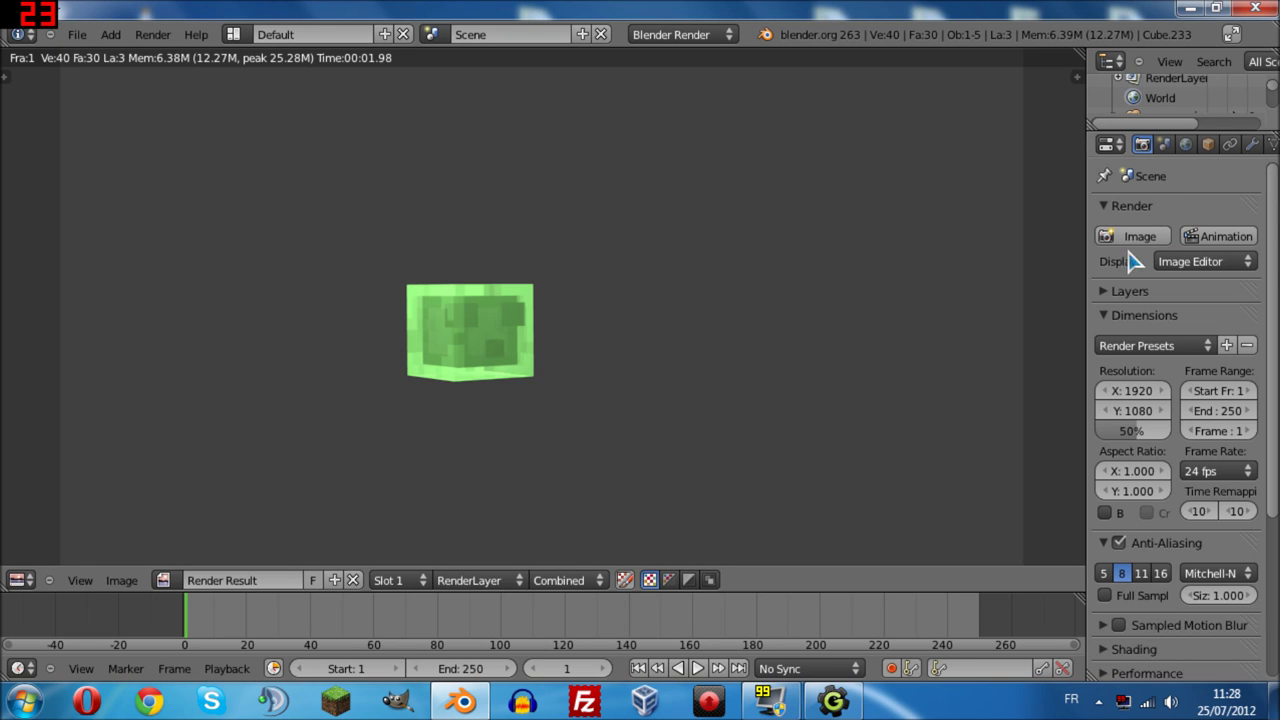
Set the render resolution scale to 100% and render the slime cube at full size.
{"action": "left_click_drag", "start_coordinate": [1130, 432], "coordinate": [1250, 428]}
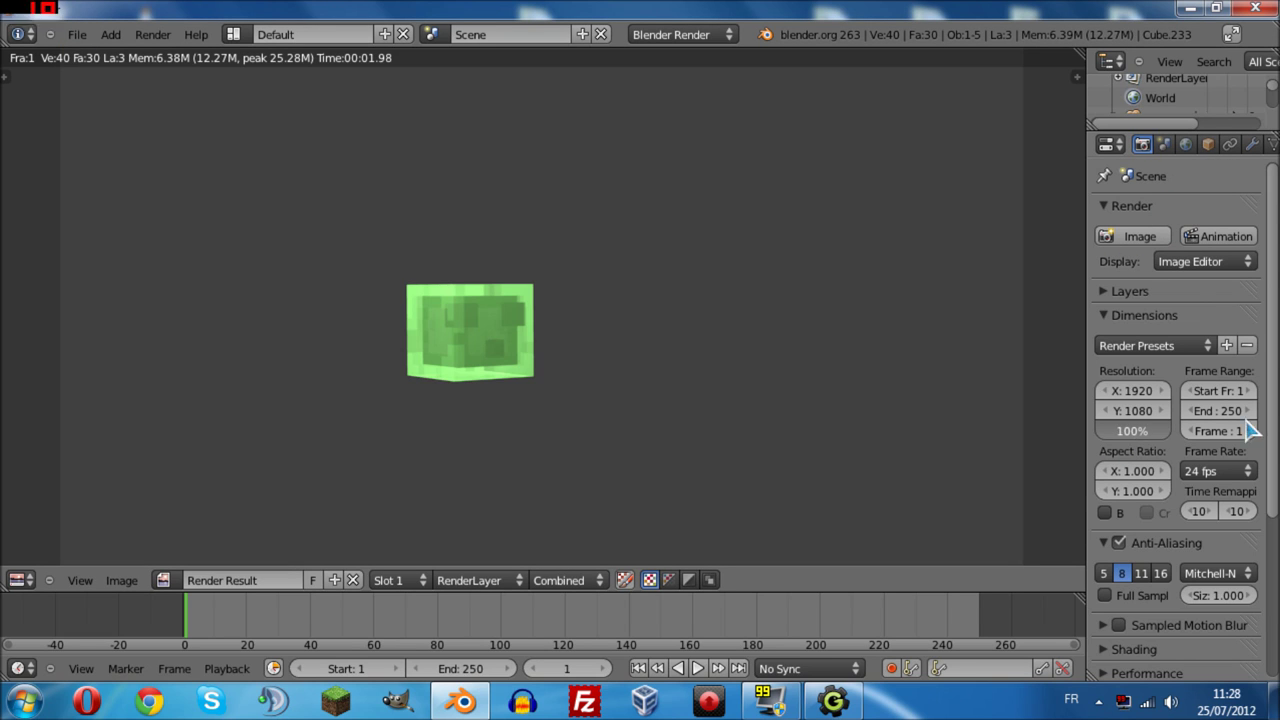
{"action": "left_click", "coordinate": [1140, 238]}
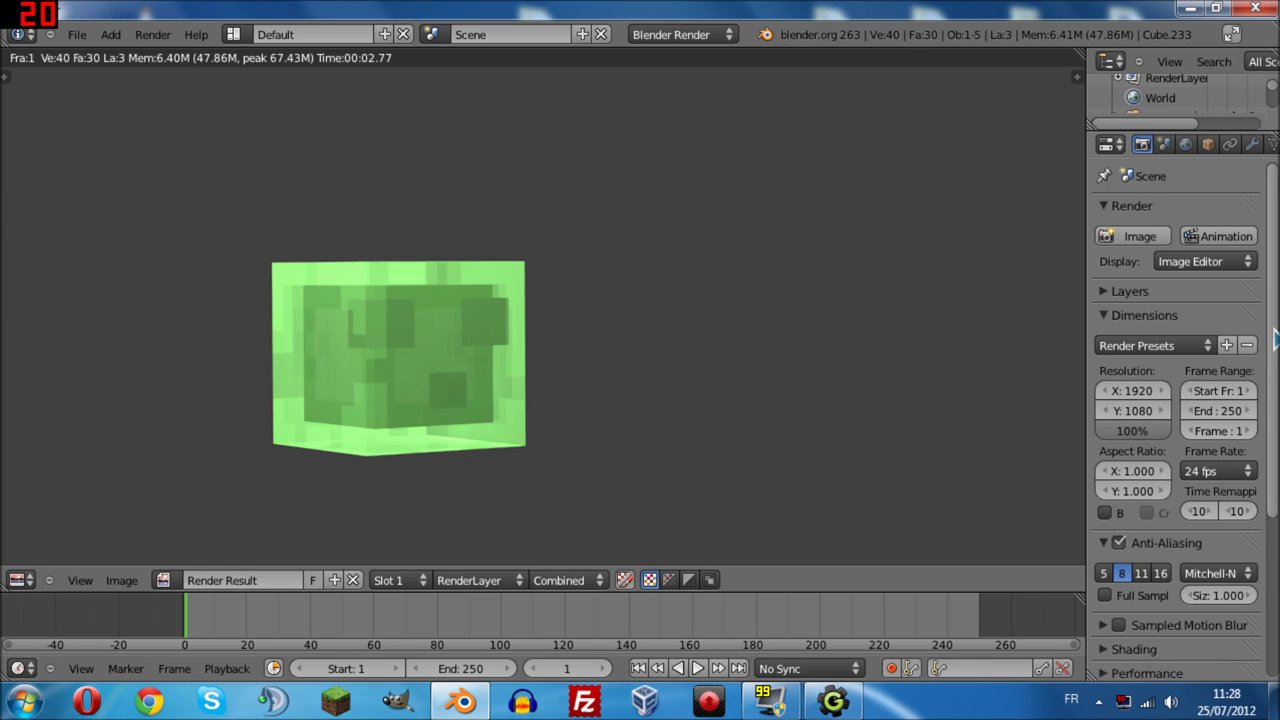
Raise the PNG output compression above 90% and render the slime cube again.
{"action": "scroll", "coordinate": [1276, 340], "scroll_direction": "down", "scroll_amount": 5}
{"action": "scroll", "coordinate": [1272, 612], "scroll_direction": "up", "scroll_amount": 1}
{"action": "scroll", "coordinate": [1272, 612], "scroll_direction": "down", "scroll_amount": 1}
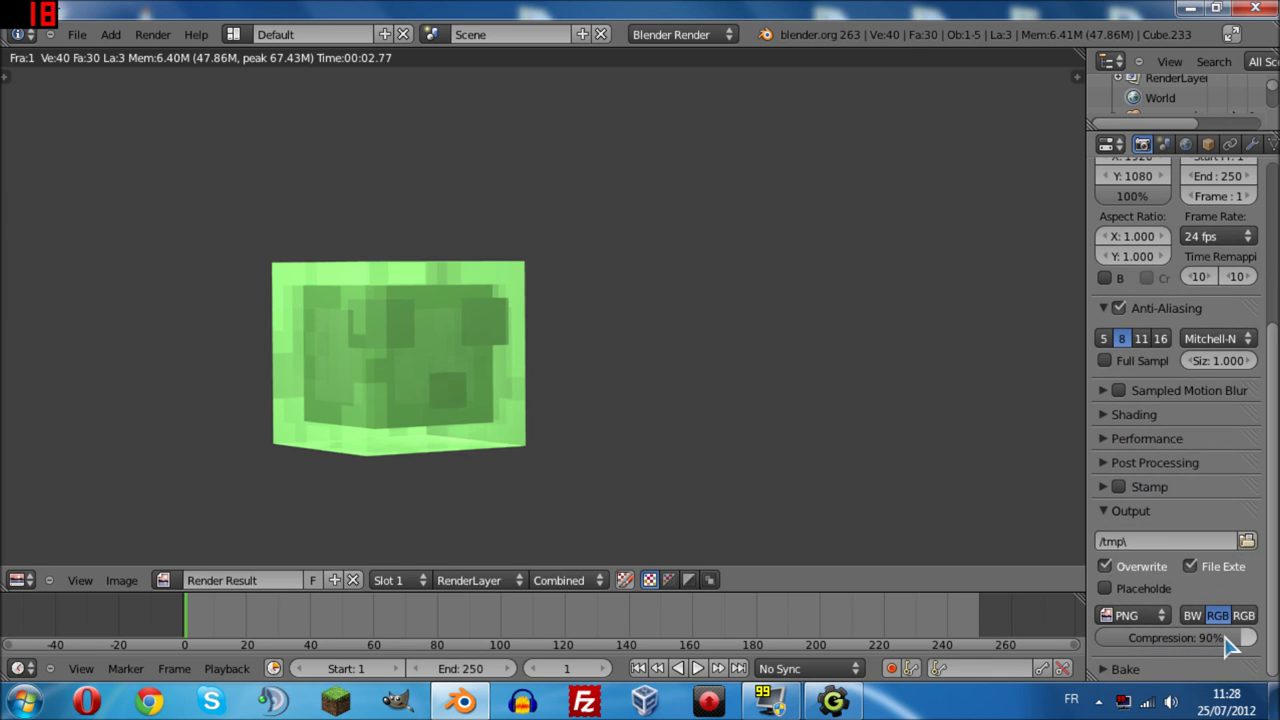
{"action": "left_click_drag", "start_coordinate": [1248, 637], "coordinate": [1276, 640]}
{"action": "scroll", "coordinate": [1276, 530], "scroll_direction": "up", "scroll_amount": 5}
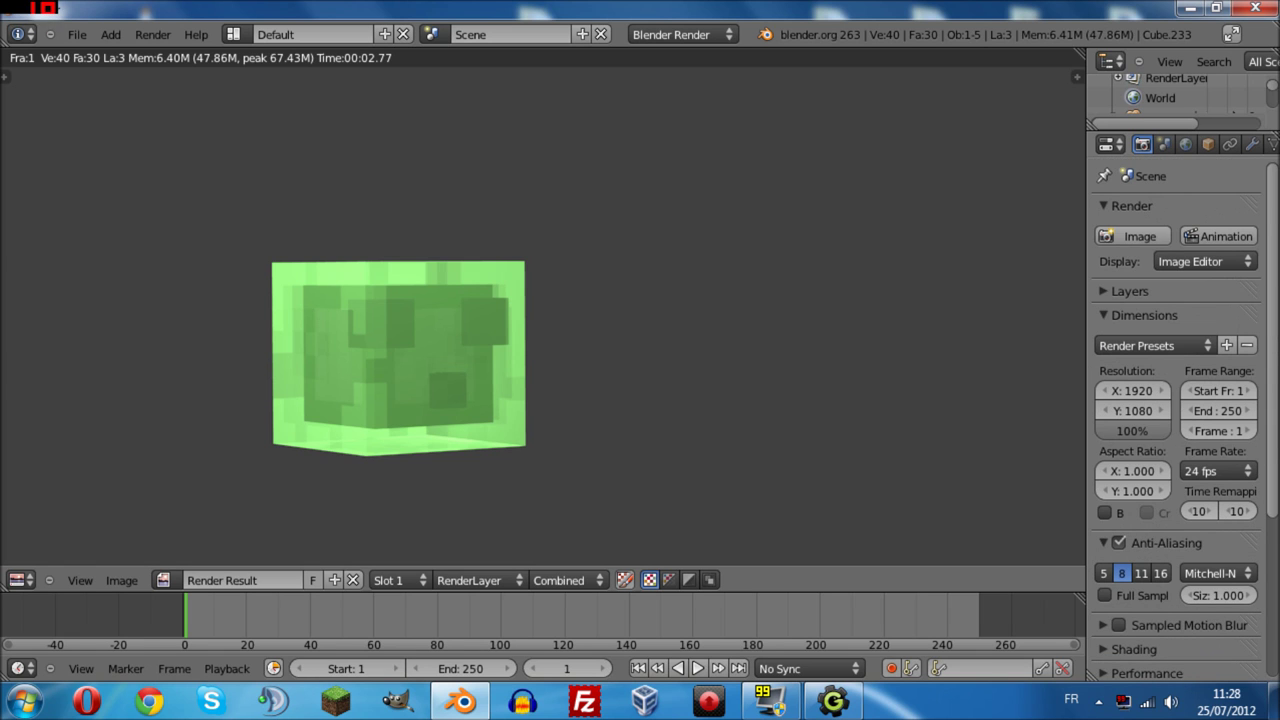
{"action": "left_click", "coordinate": [1140, 236]}
Set the PNG output compression to 0% and render the slime cube again.
{"action": "scroll", "coordinate": [1145, 300], "scroll_direction": "down", "scroll_amount": 3}
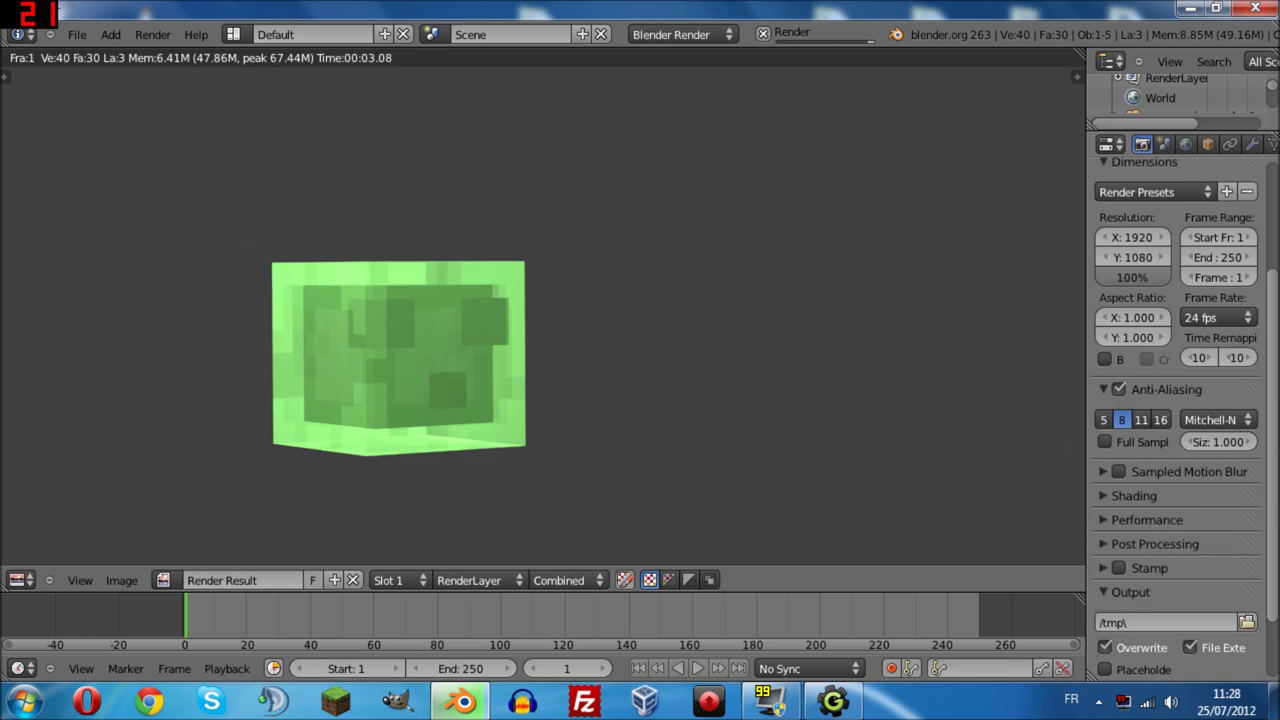
{"action": "scroll", "coordinate": [1188, 645], "scroll_direction": "down", "scroll_amount": 2}
{"action": "left_click_drag", "start_coordinate": [1229, 647], "coordinate": [768, 623]}
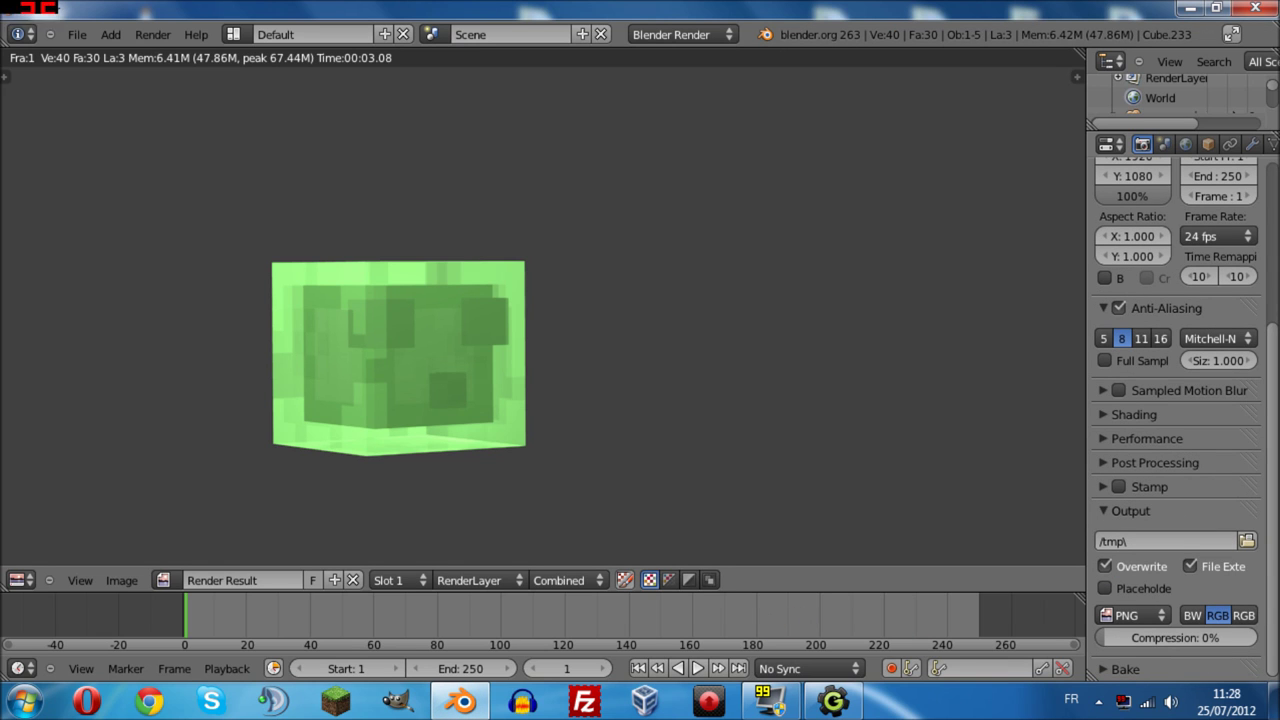
{"action": "scroll", "coordinate": [1240, 480], "scroll_direction": "up", "scroll_amount": 5}
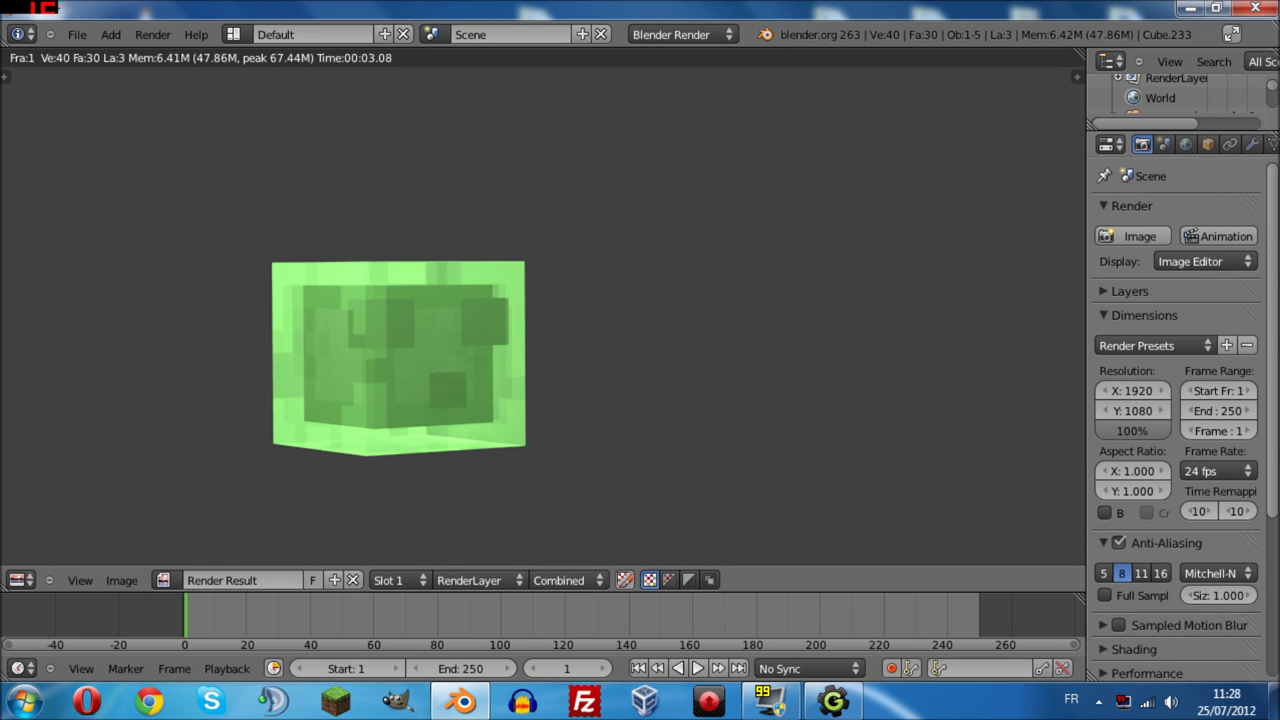
{"action": "left_click", "coordinate": [1140, 240]}
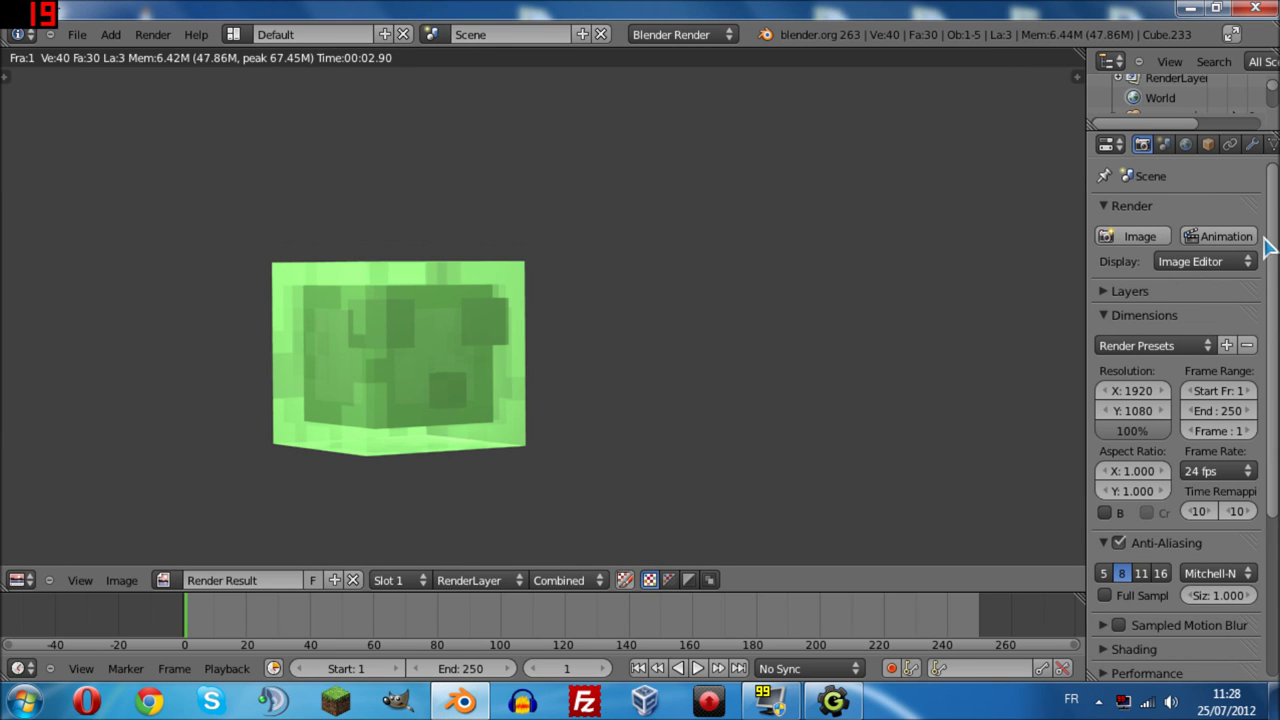
Set the PNG compression to 86% and anti-aliasing to 16 samples, and render the slime cube.
{"action": "scroll", "coordinate": [1265, 500], "scroll_direction": "down", "scroll_amount": 5}
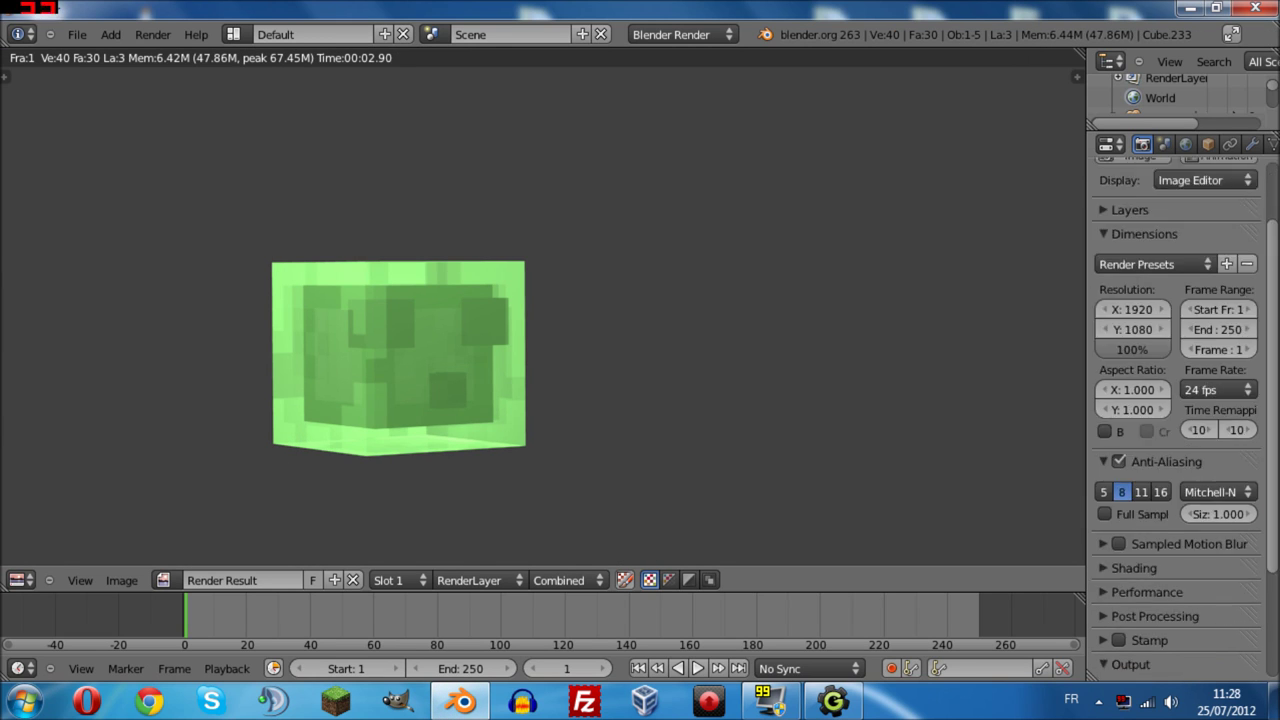
{"action": "left_click_drag", "start_coordinate": [1250, 638], "coordinate": [1224, 640]}
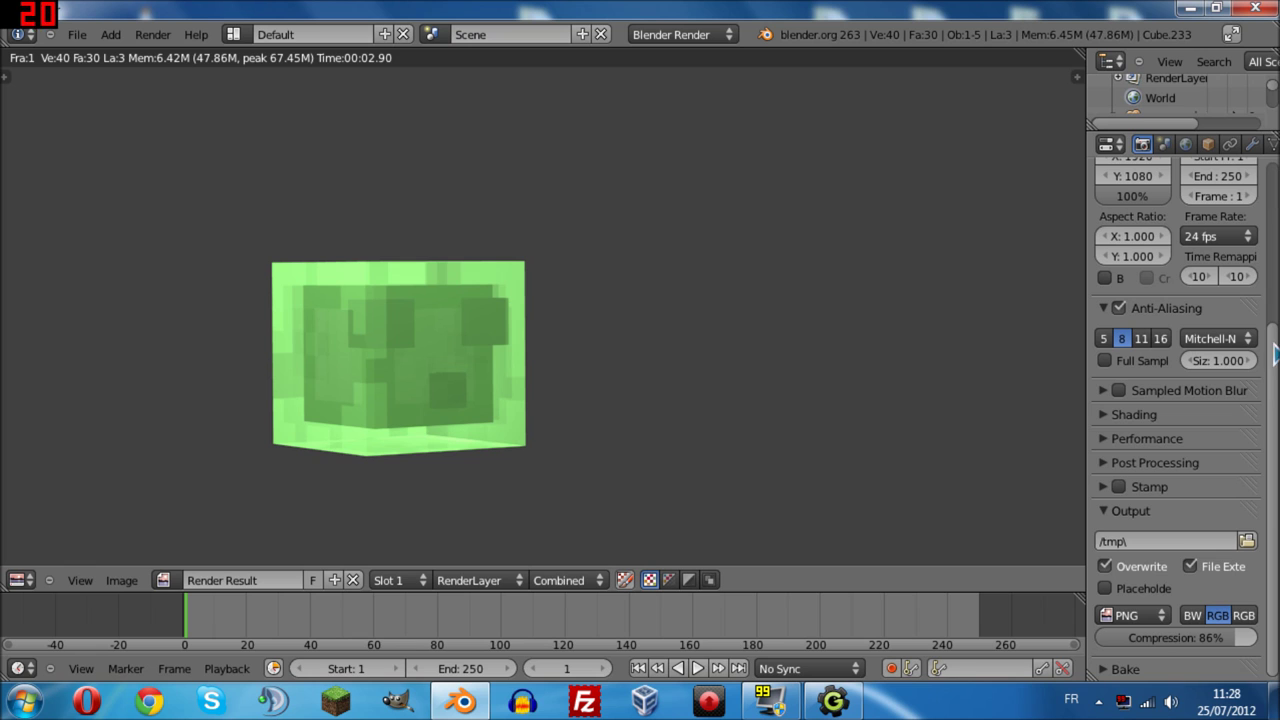
{"action": "left_click", "coordinate": [1162, 339]}
{"action": "scroll", "coordinate": [1268, 385], "scroll_direction": "up", "scroll_amount": 5}
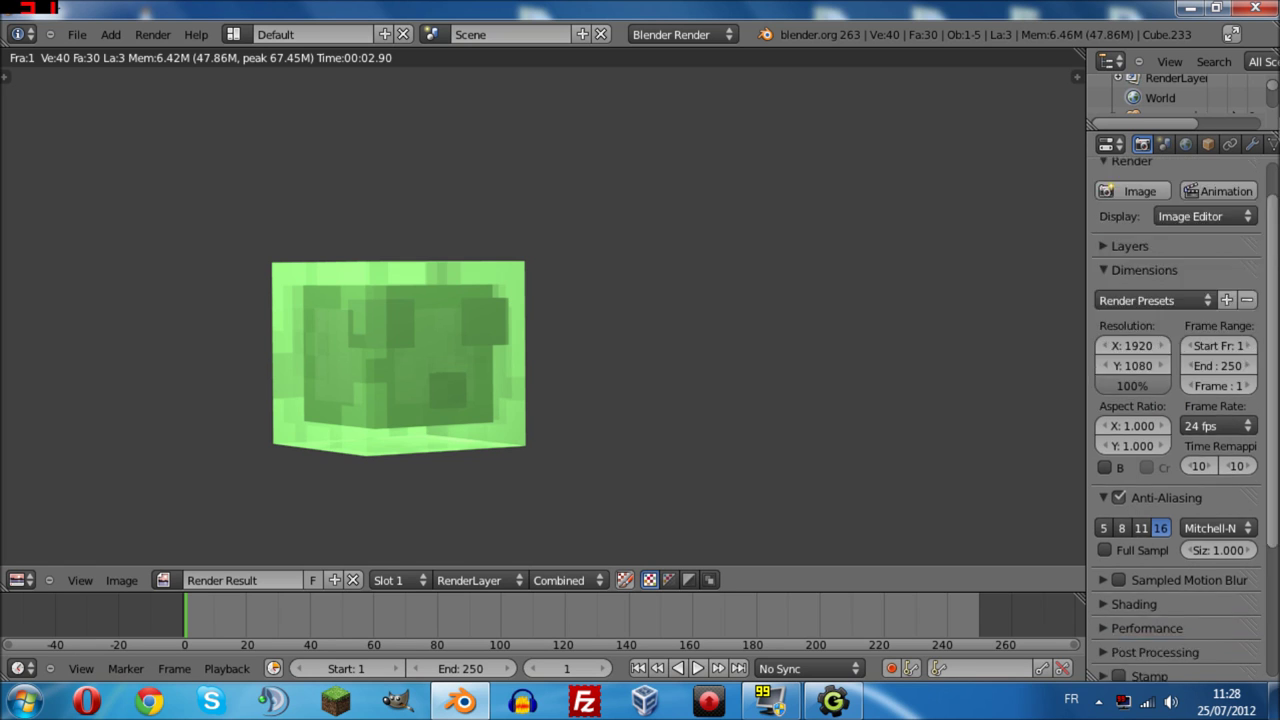
{"action": "left_click", "coordinate": [1150, 240]}
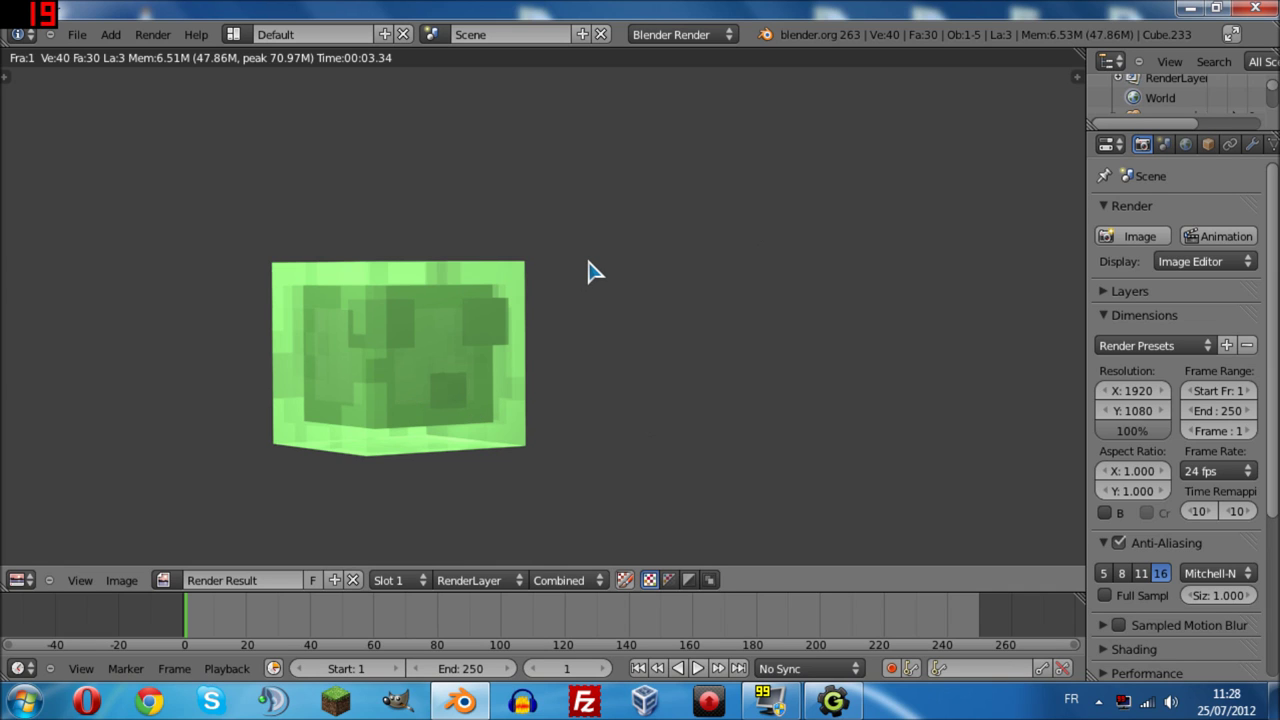
Try to save a copy of the rendered slime image as slime.png in C:\.
{"action": "left_click", "coordinate": [88, 37]}
{"action": "left_click", "coordinate": [128, 582]}
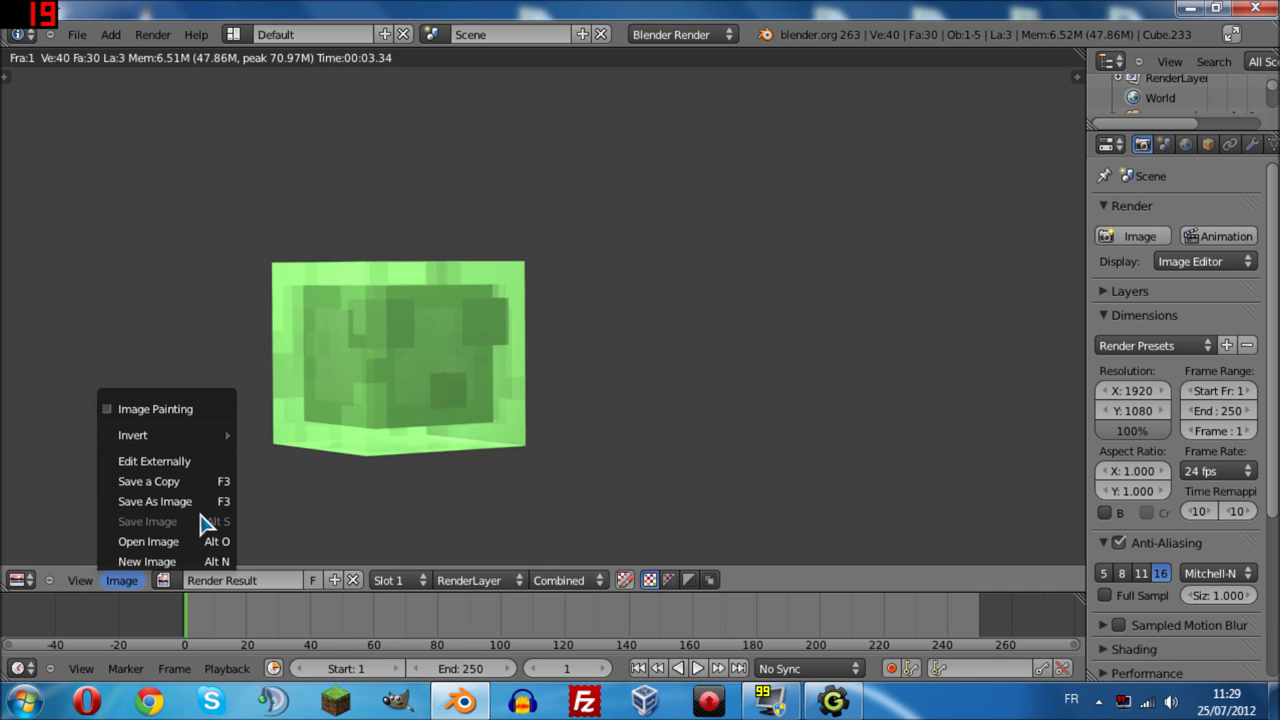
{"action": "left_click", "coordinate": [180, 484]}
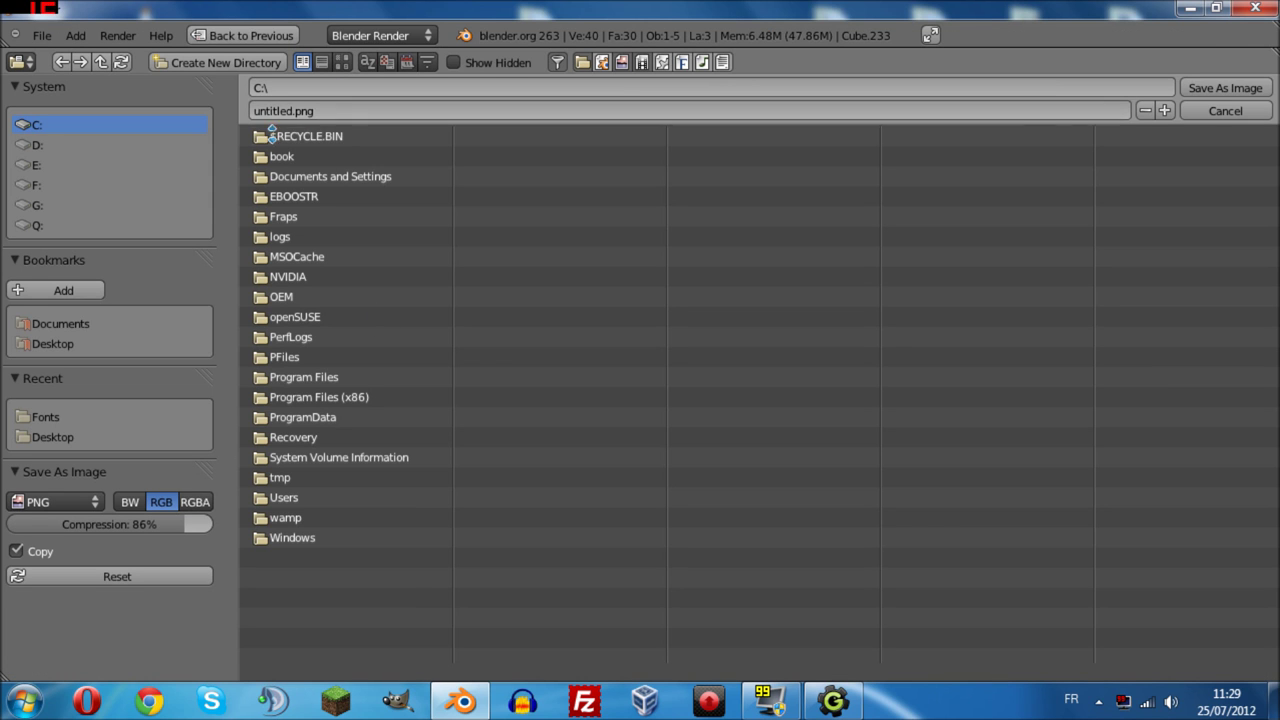
{"action": "left_click", "coordinate": [290, 110]}
{"action": "left_click", "coordinate": [293, 110]}
{"action": "left_click", "coordinate": [1226, 88]}
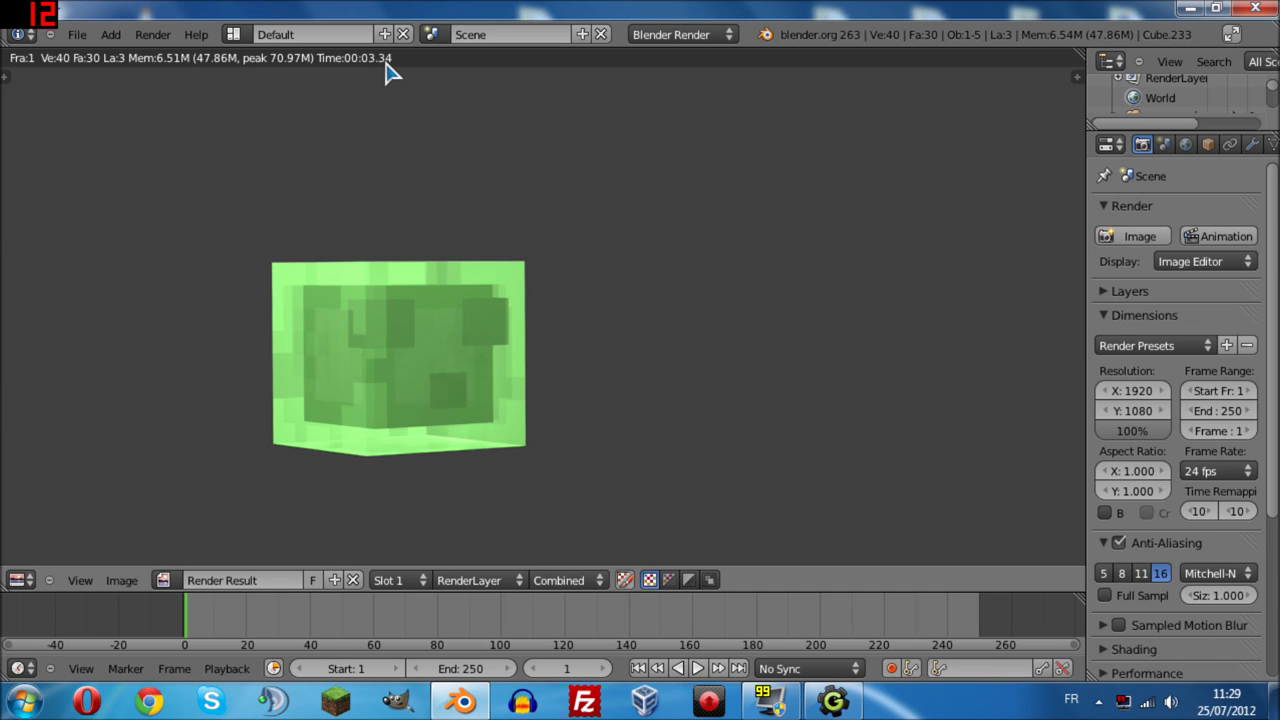
Minimize Blender, refresh the Windows desktop and look there for the saved slime image.
{"action": "left_click", "coordinate": [1190, 9]}
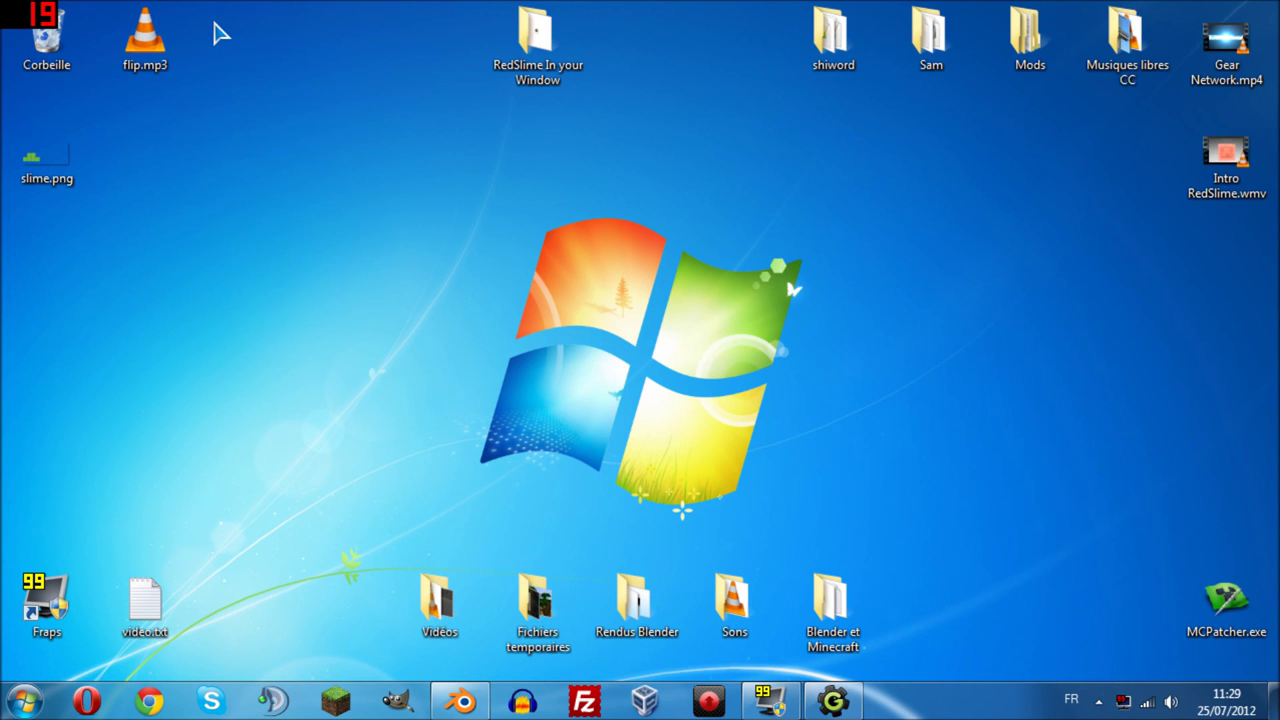
{"action": "right_click", "coordinate": [218, 40]}
{"action": "left_click", "coordinate": [293, 101]}
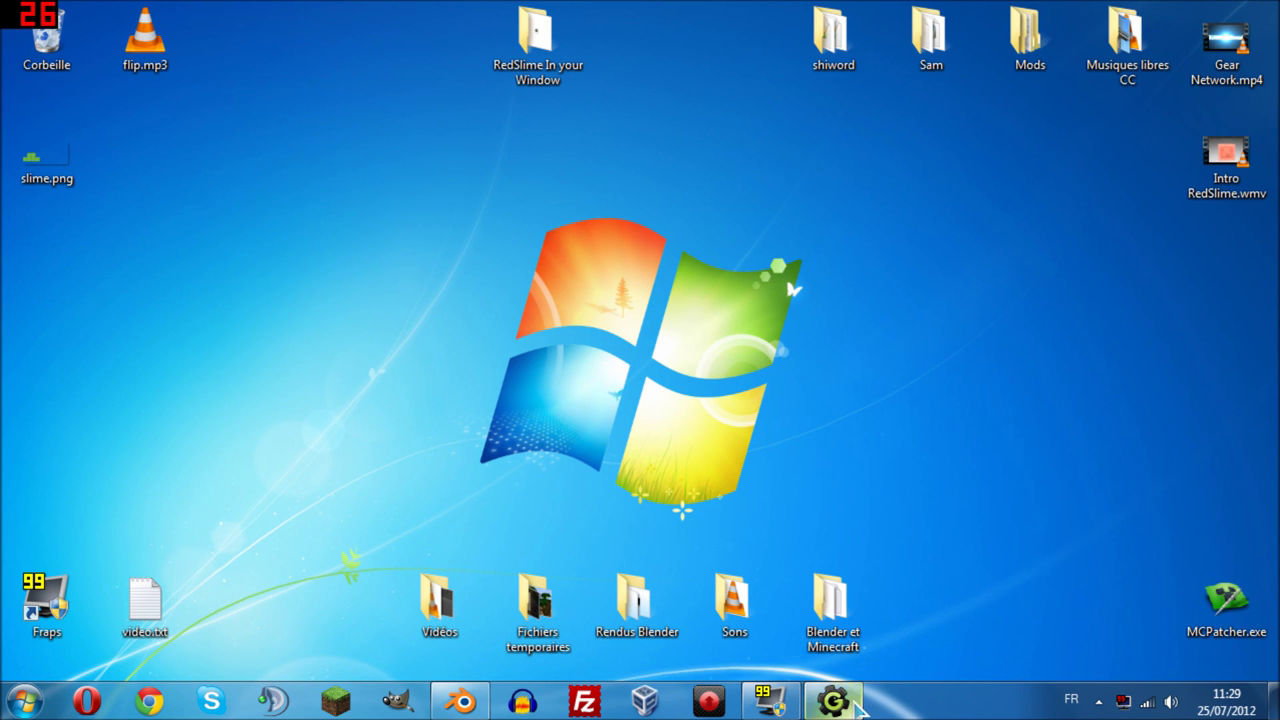
{"action": "left_click", "coordinate": [850, 695]}
{"action": "left_click", "coordinate": [850, 695]}
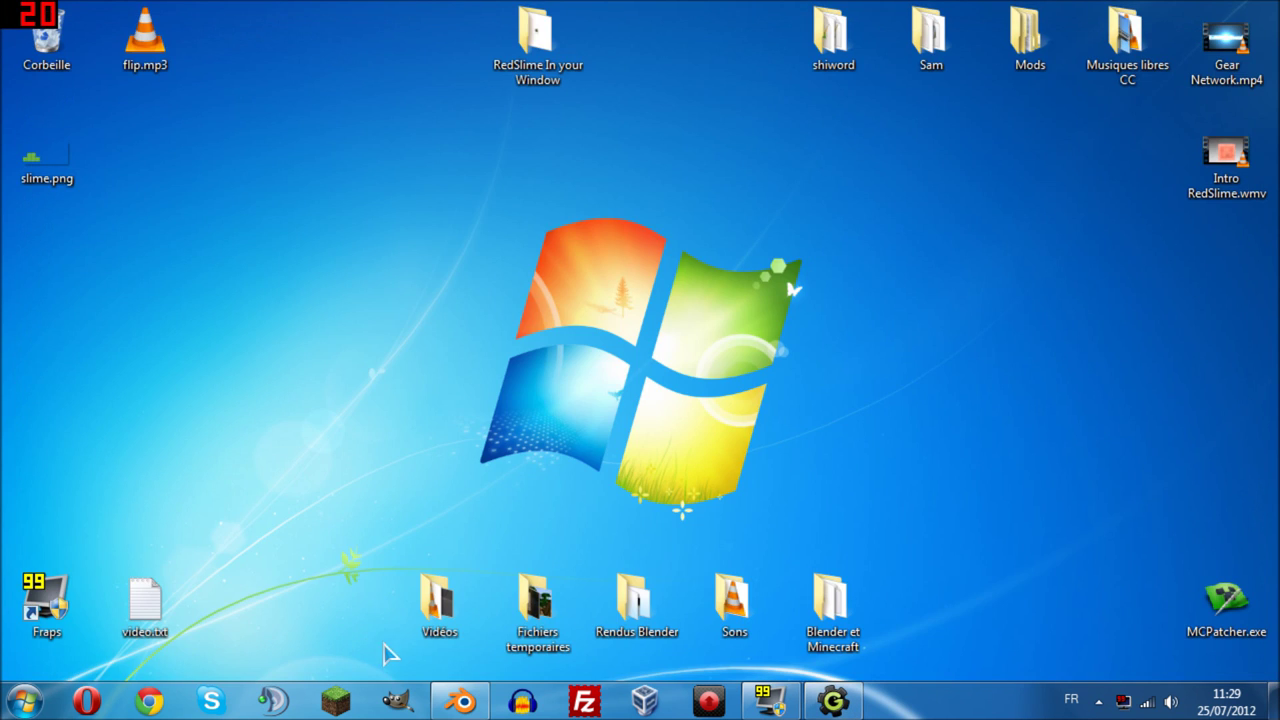
Go back to Blender and retry saving the render as slime.png in C:\ with Save As Image.
{"action": "left_click", "coordinate": [461, 701]}
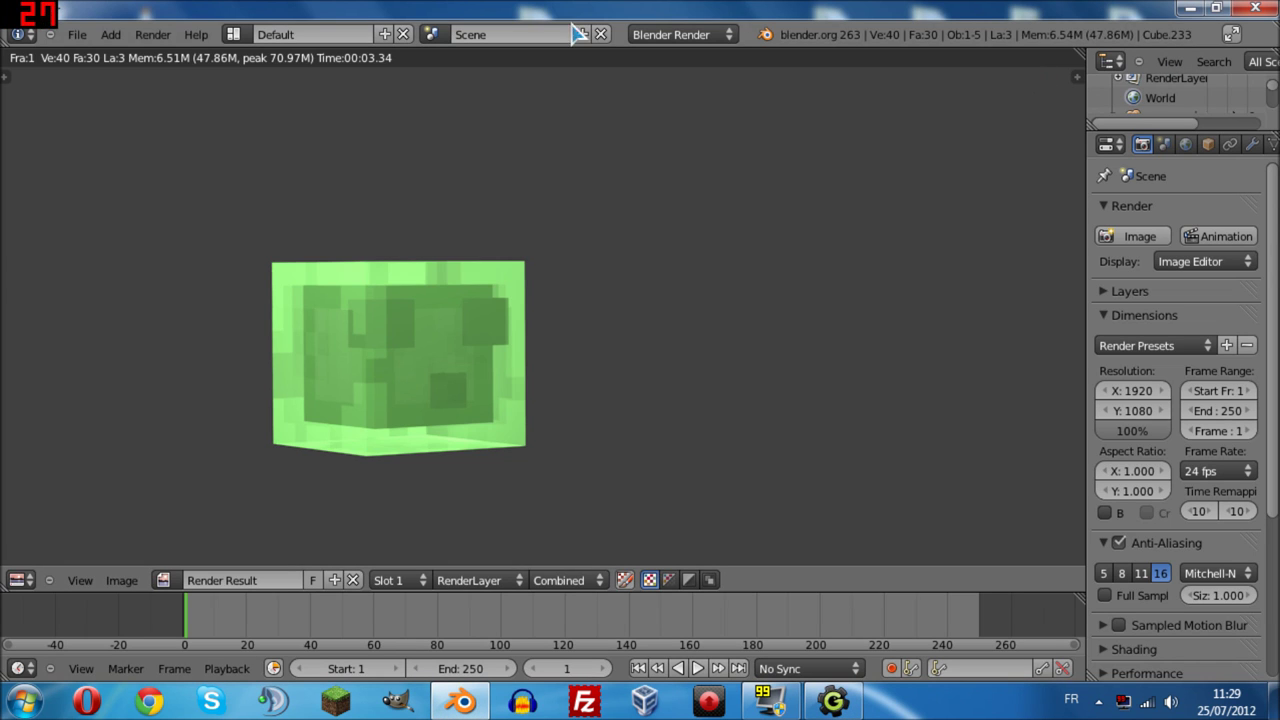
{"action": "left_click", "coordinate": [132, 582]}
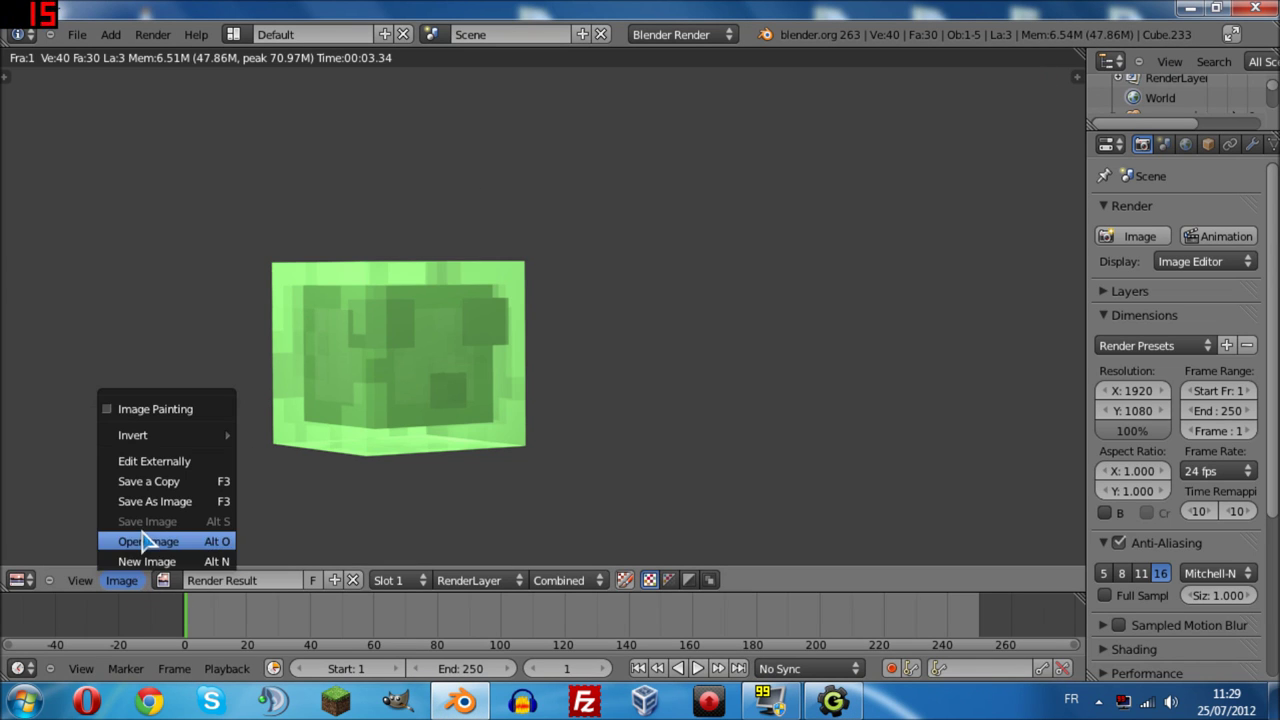
{"action": "left_click", "coordinate": [150, 500]}
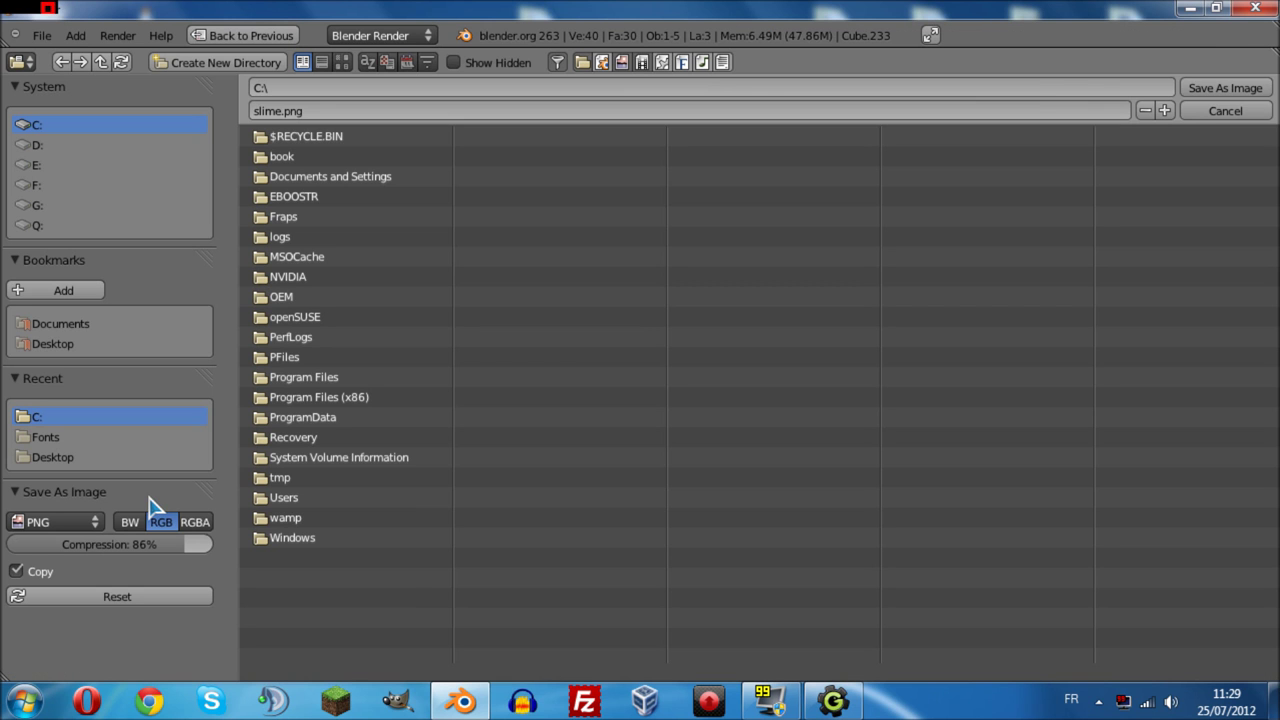
{"action": "left_click", "coordinate": [1264, 90]}
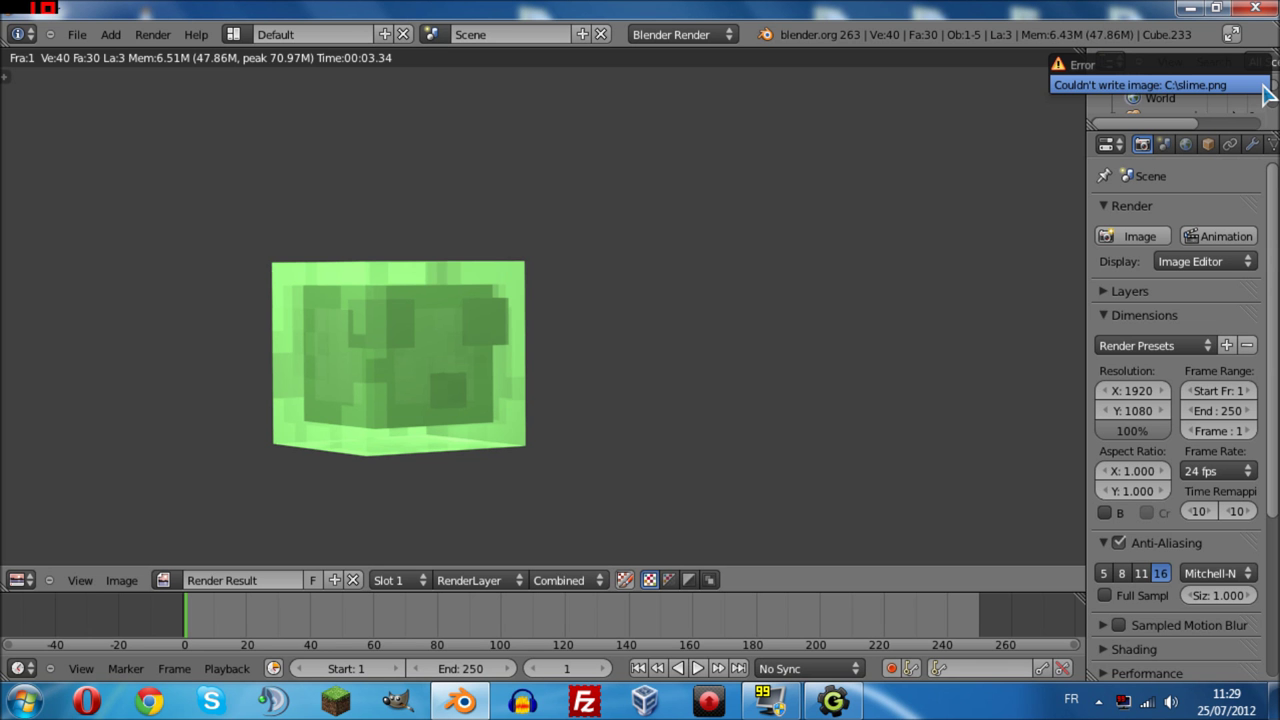
Save the render as slime.png in the Desktop folder, overwriting the existing file, and check it on the Windows desktop.
{"action": "left_click", "coordinate": [132, 583]}
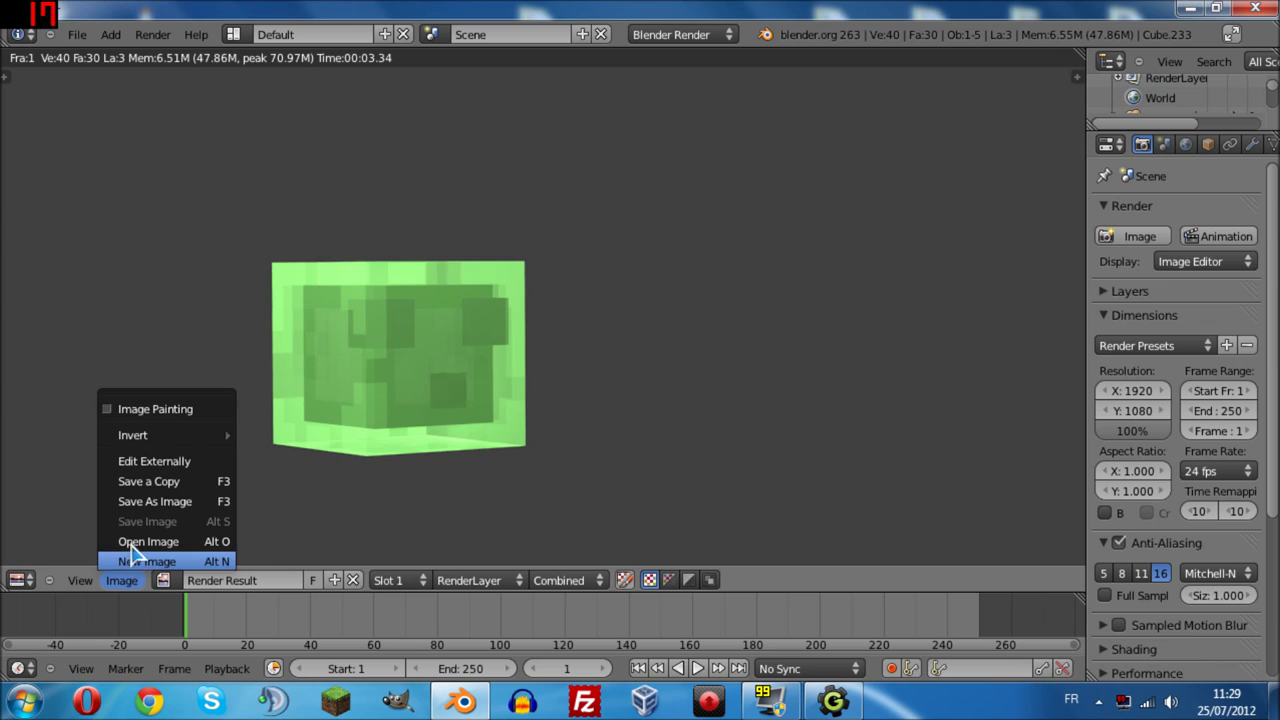
{"action": "left_click", "coordinate": [138, 503]}
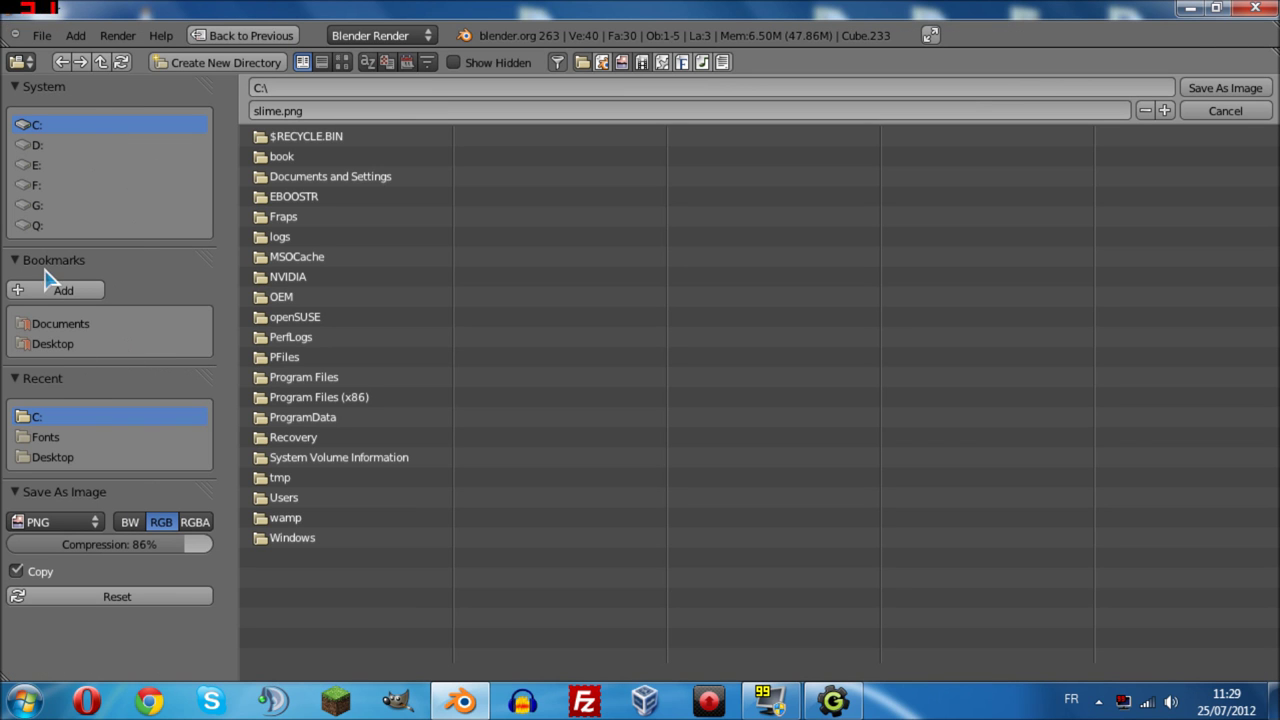
{"action": "left_click", "coordinate": [86, 343]}
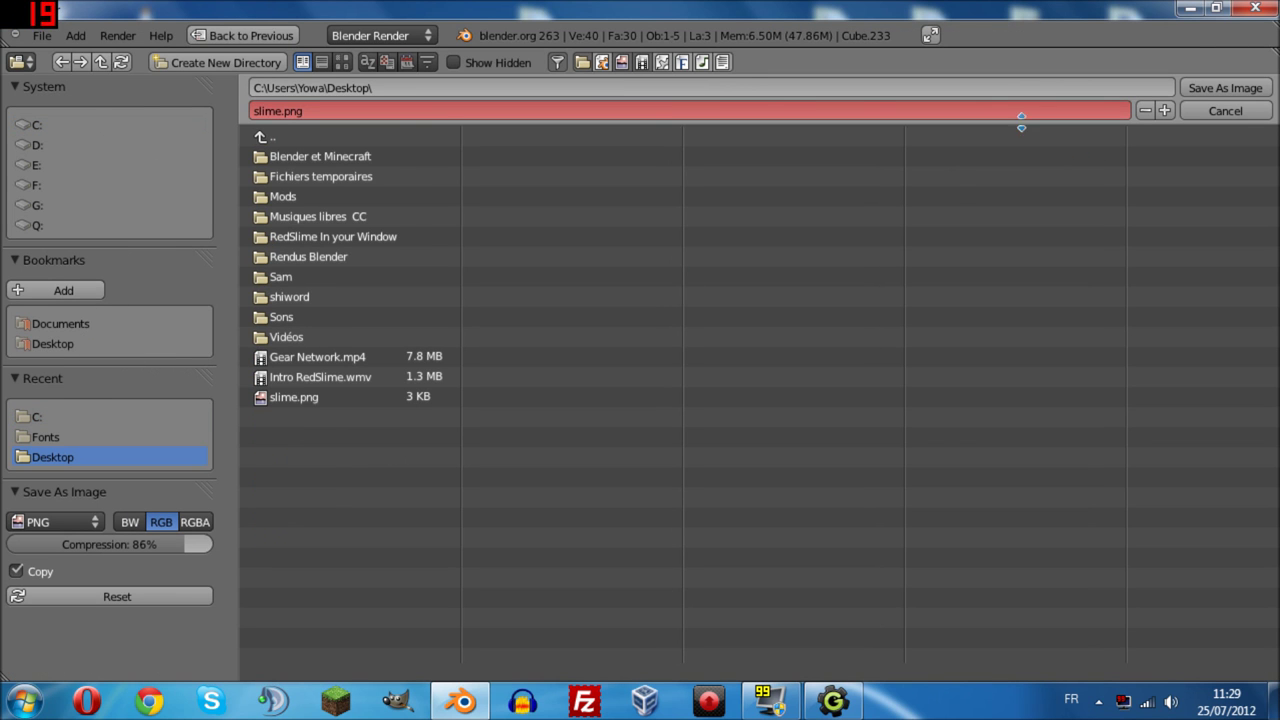
{"action": "left_click", "coordinate": [1222, 88]}
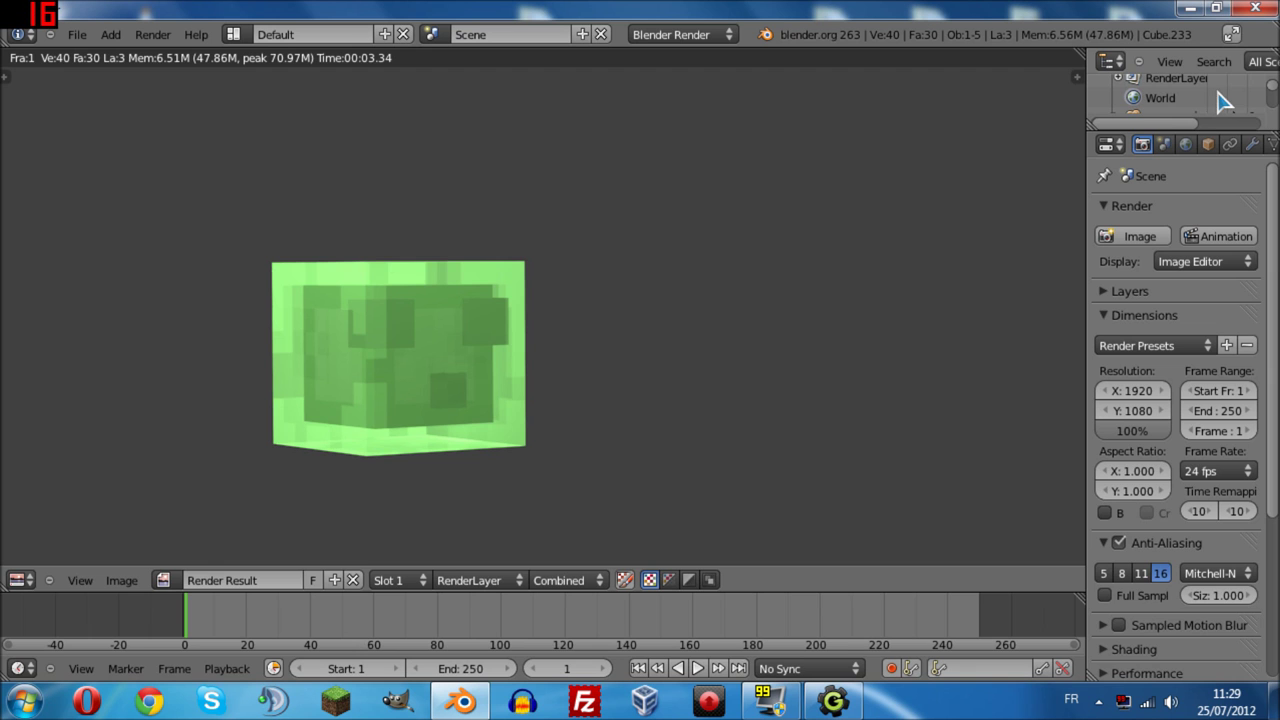
{"action": "left_click", "coordinate": [1274, 701]}
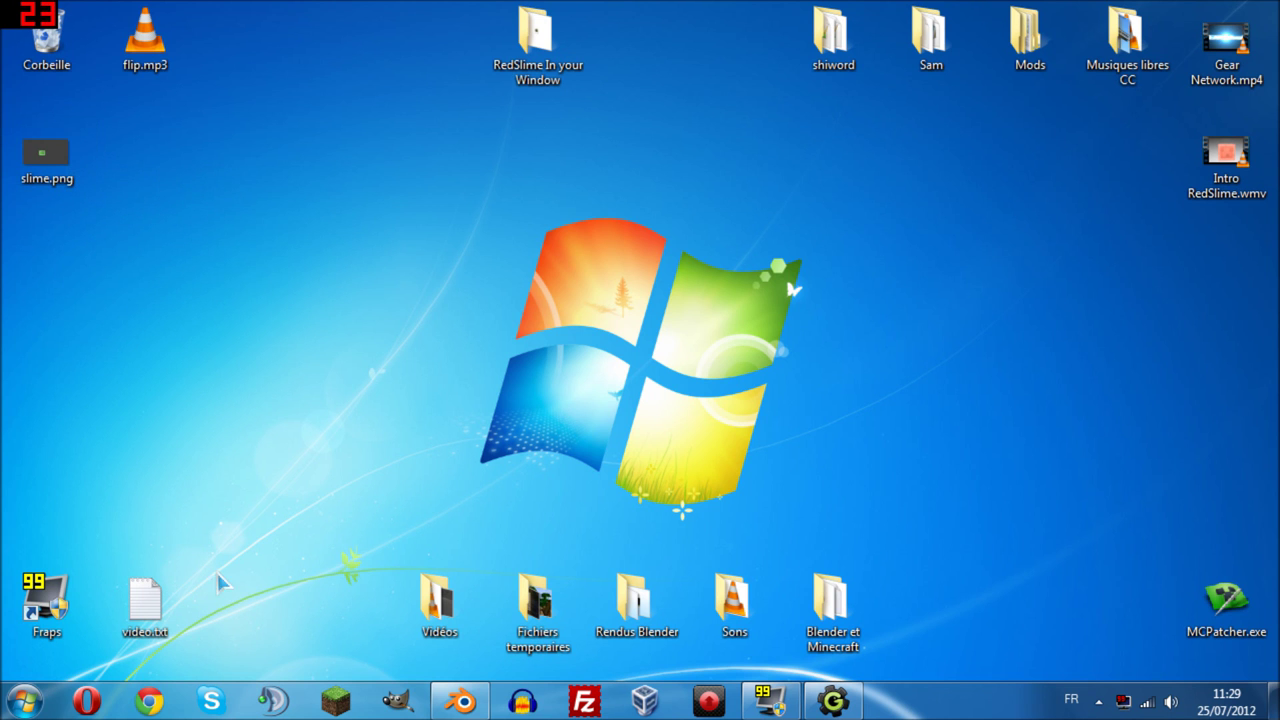
Return to Blender and set the world's zenith color to white, RGB 1.000 on all three channels.
{"action": "left_click", "coordinate": [461, 701]}
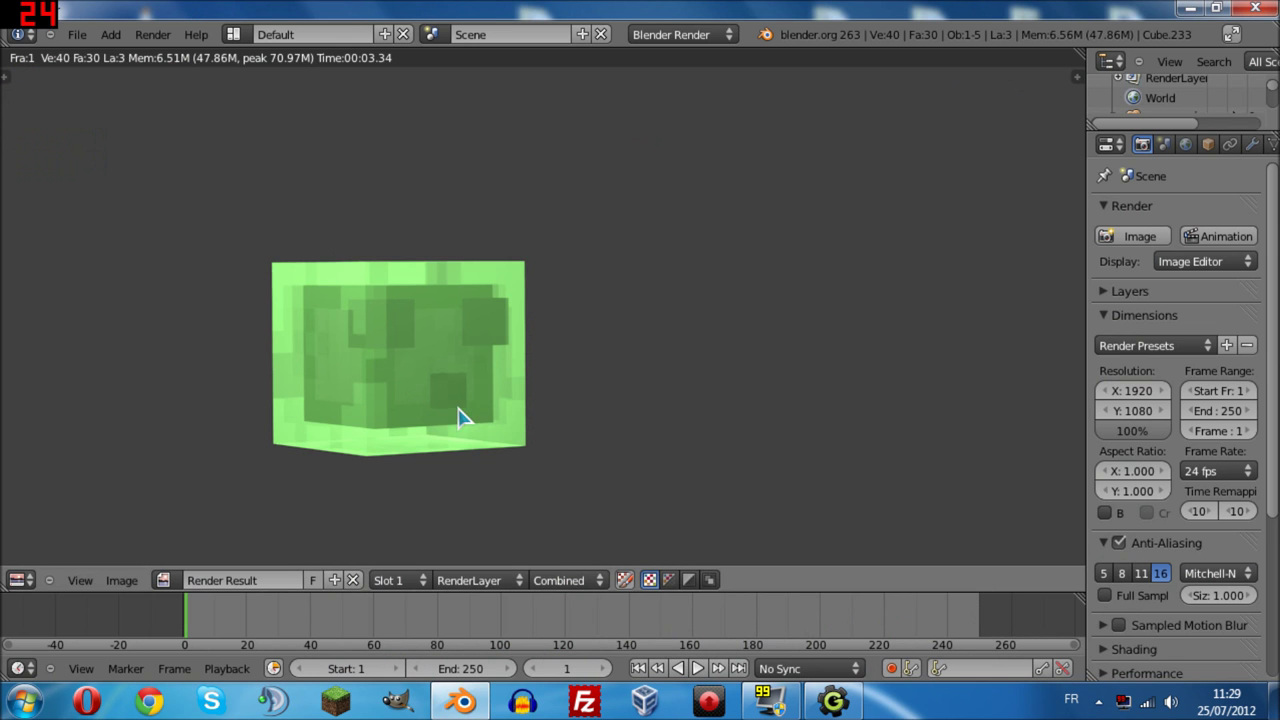
{"action": "left_click", "coordinate": [1185, 144]}
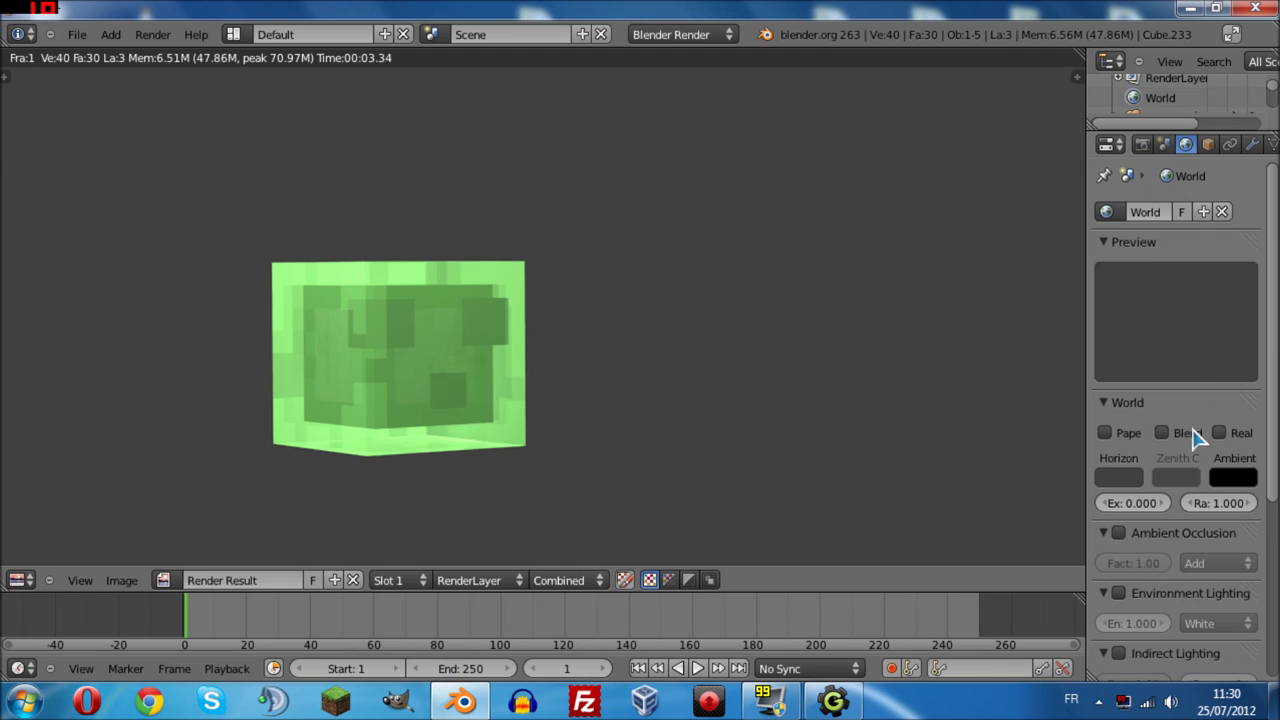
{"action": "left_click", "coordinate": [1180, 478]}
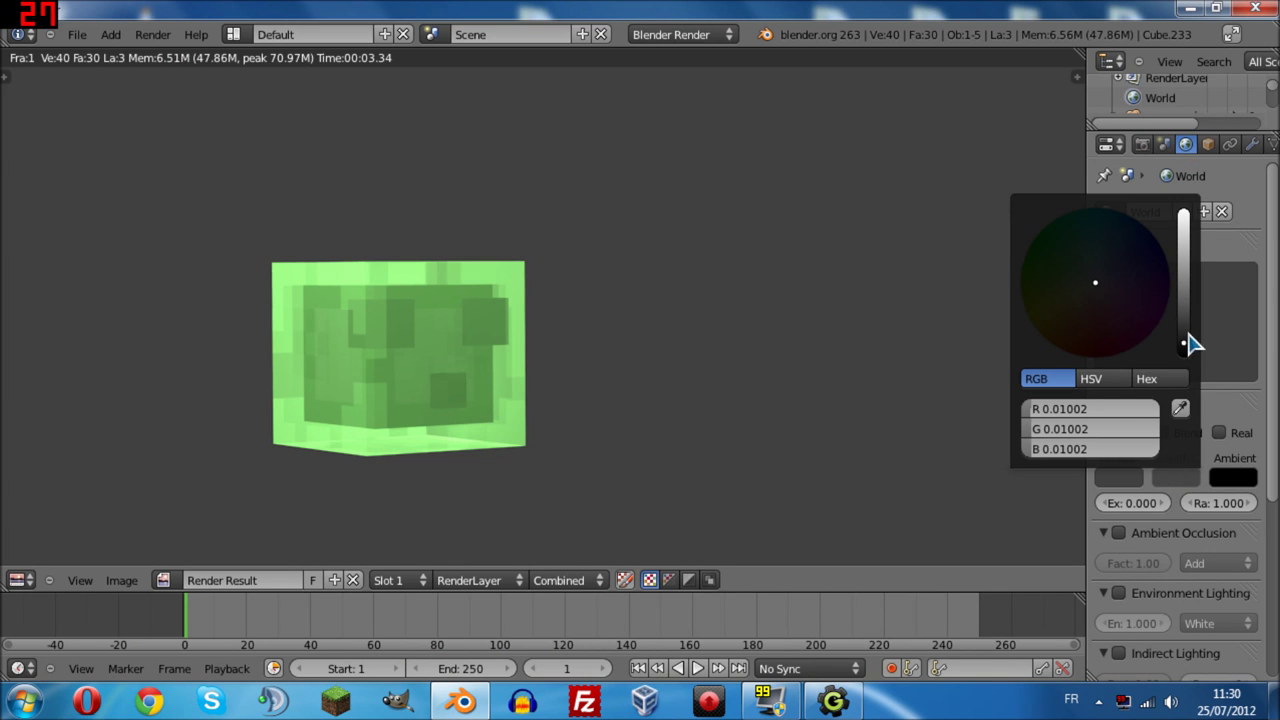
{"action": "left_click_drag", "start_coordinate": [1190, 343], "coordinate": [1208, 130]}
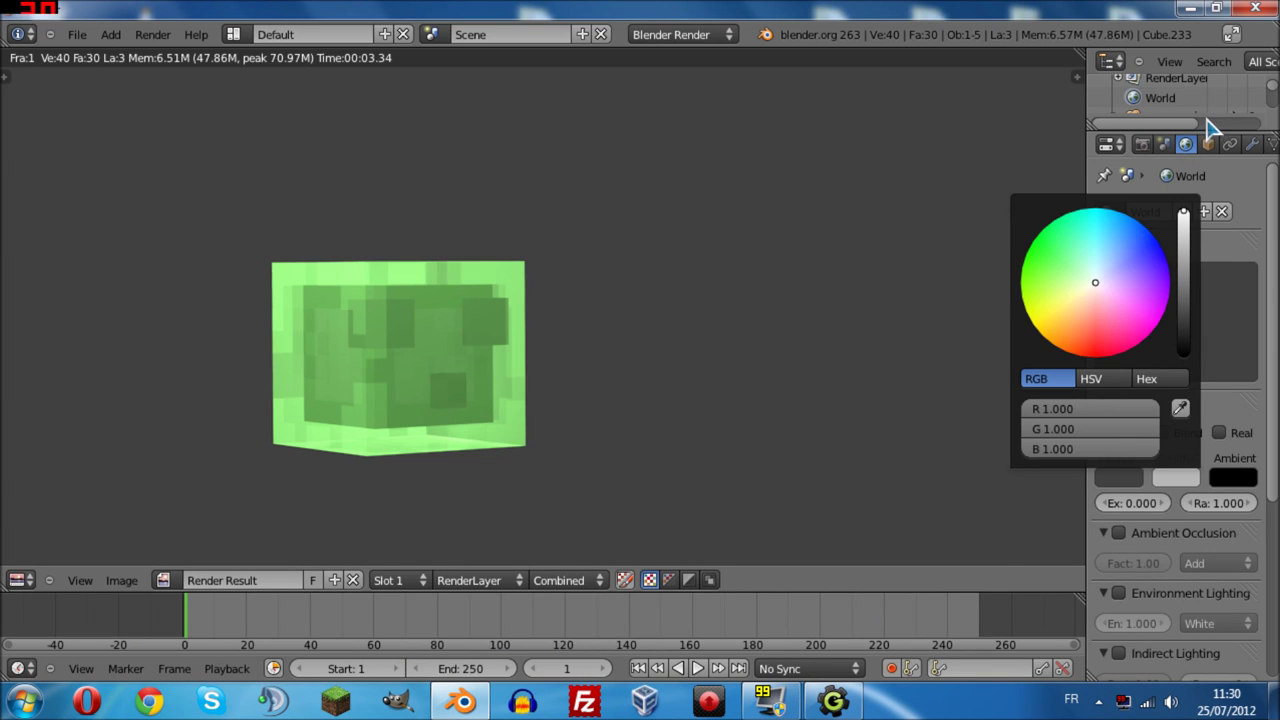
{"action": "left_click", "coordinate": [1165, 478]}
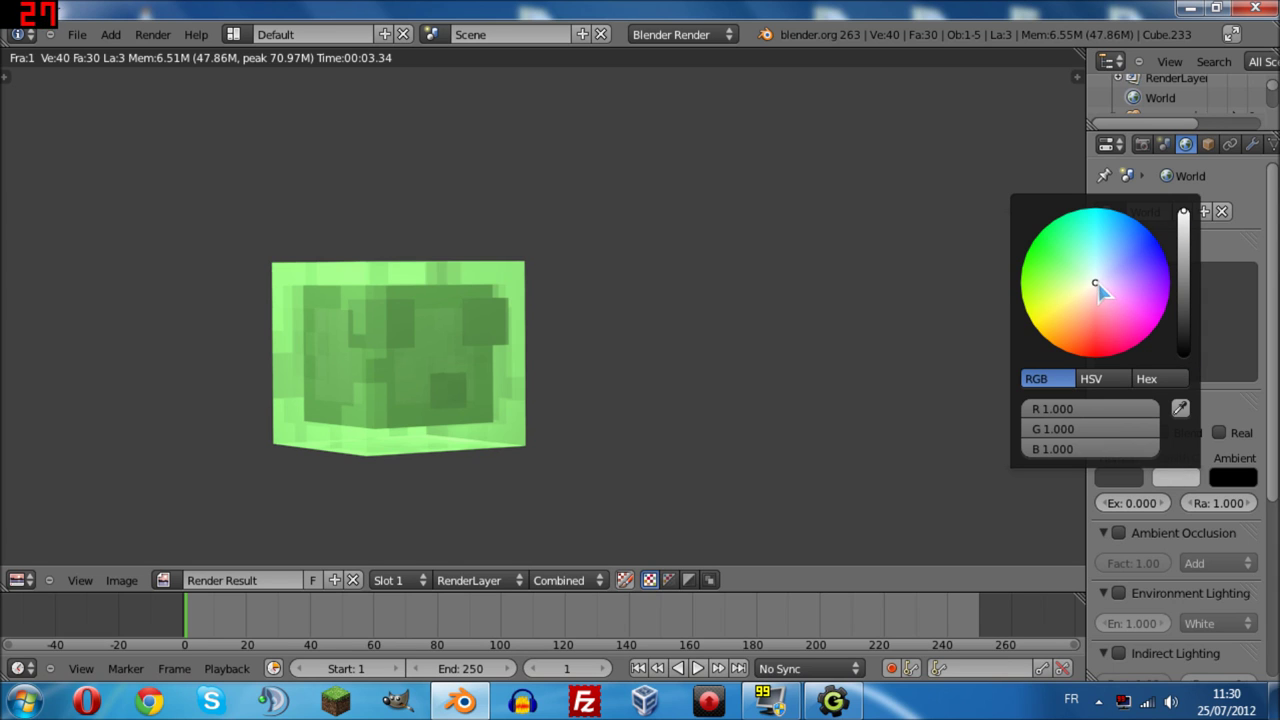
Set the world's ambient color to white, RGB 1.000 on all three channels, and recheck the zenith color.
{"action": "left_click", "coordinate": [1238, 479]}
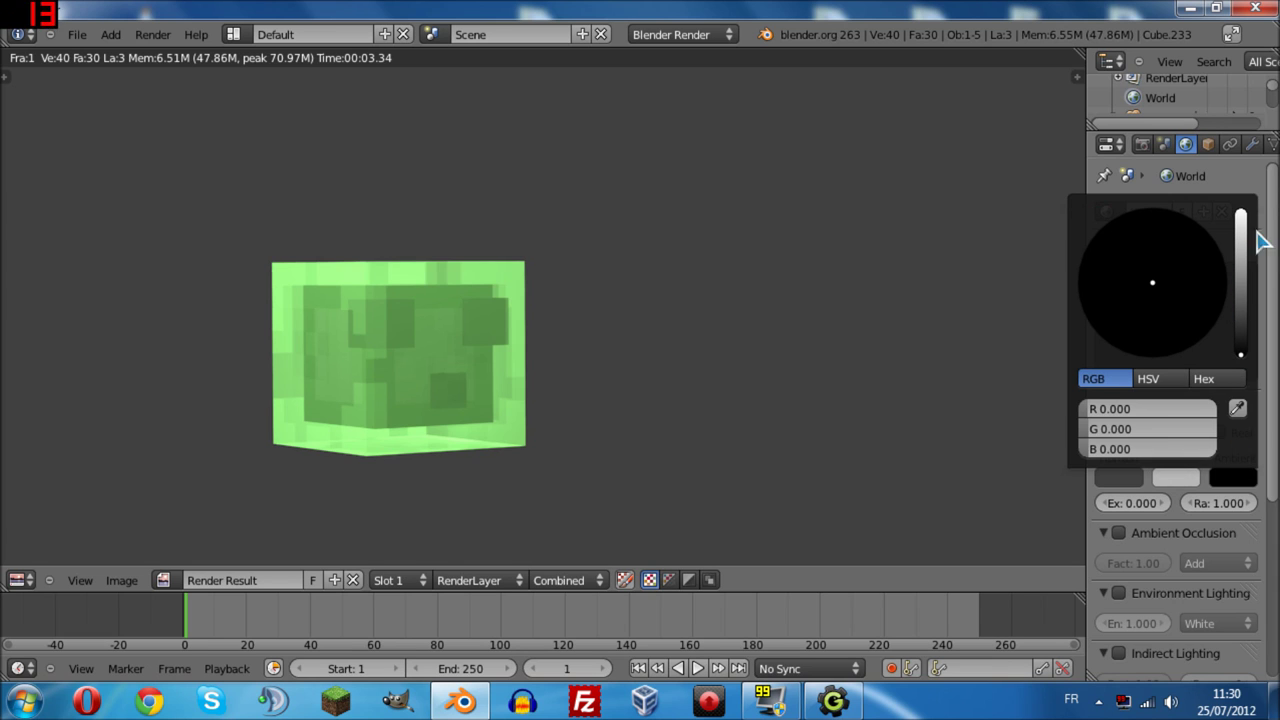
{"action": "left_click_drag", "start_coordinate": [1240, 268], "coordinate": [1242, 186]}
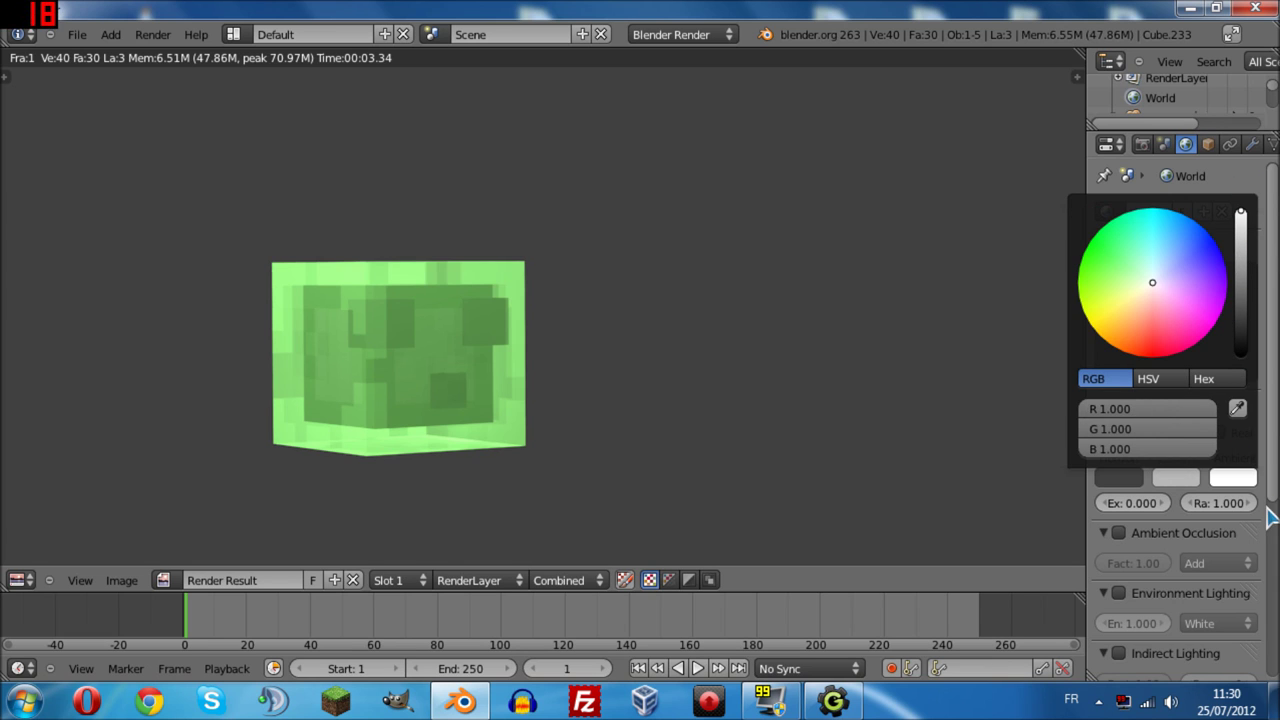
{"action": "left_click", "coordinate": [1178, 478]}
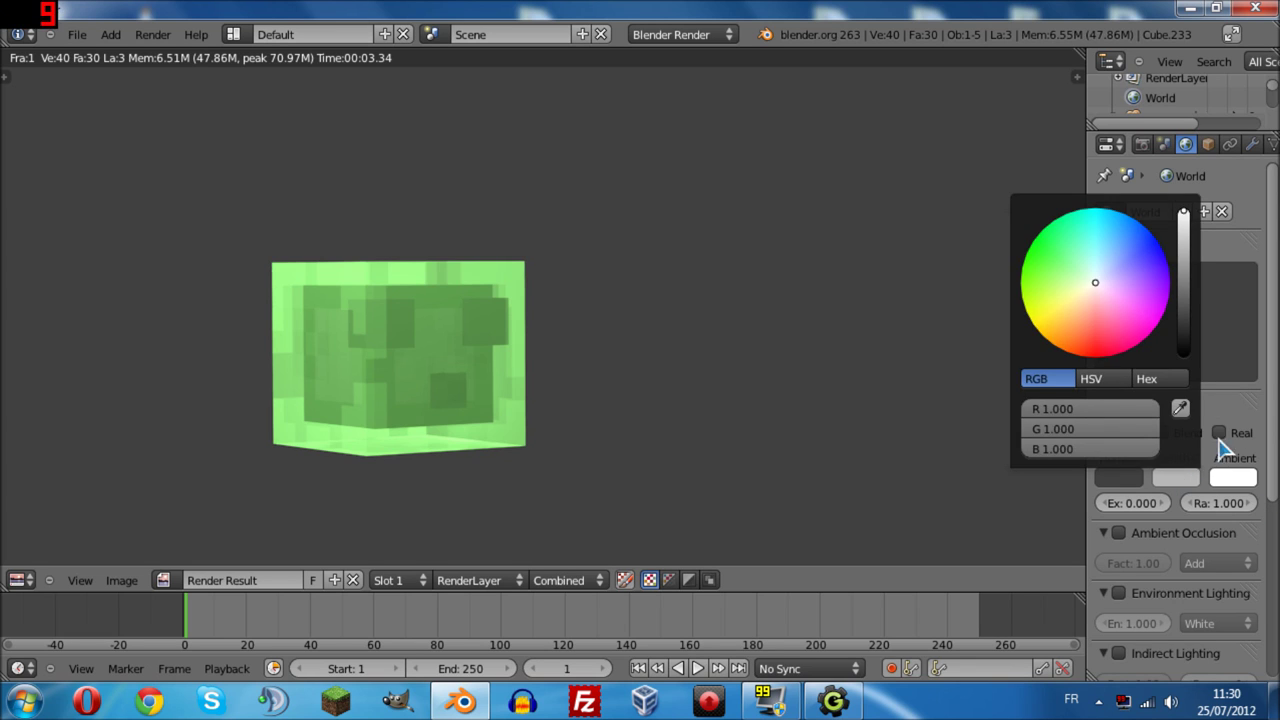
Enable Blend Sky for the world, set the horizon color to white and render the image.
{"action": "left_click", "coordinate": [1190, 442]}
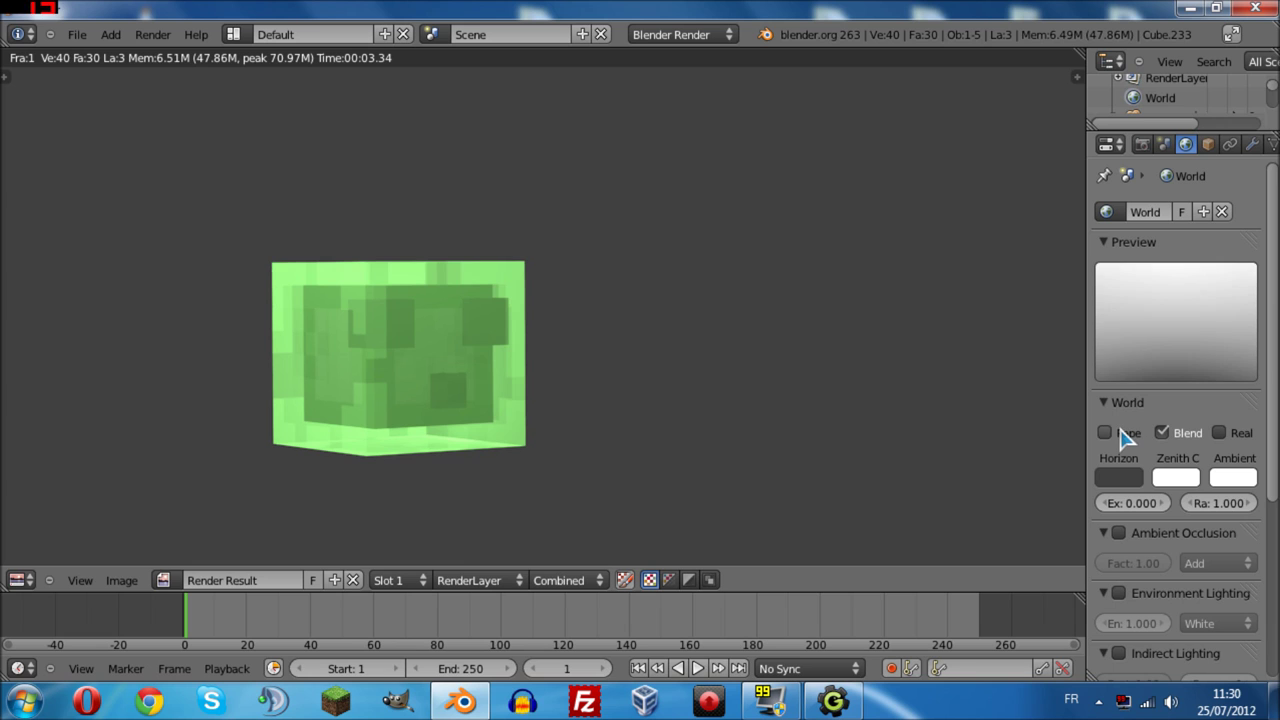
{"action": "left_click", "coordinate": [1120, 478]}
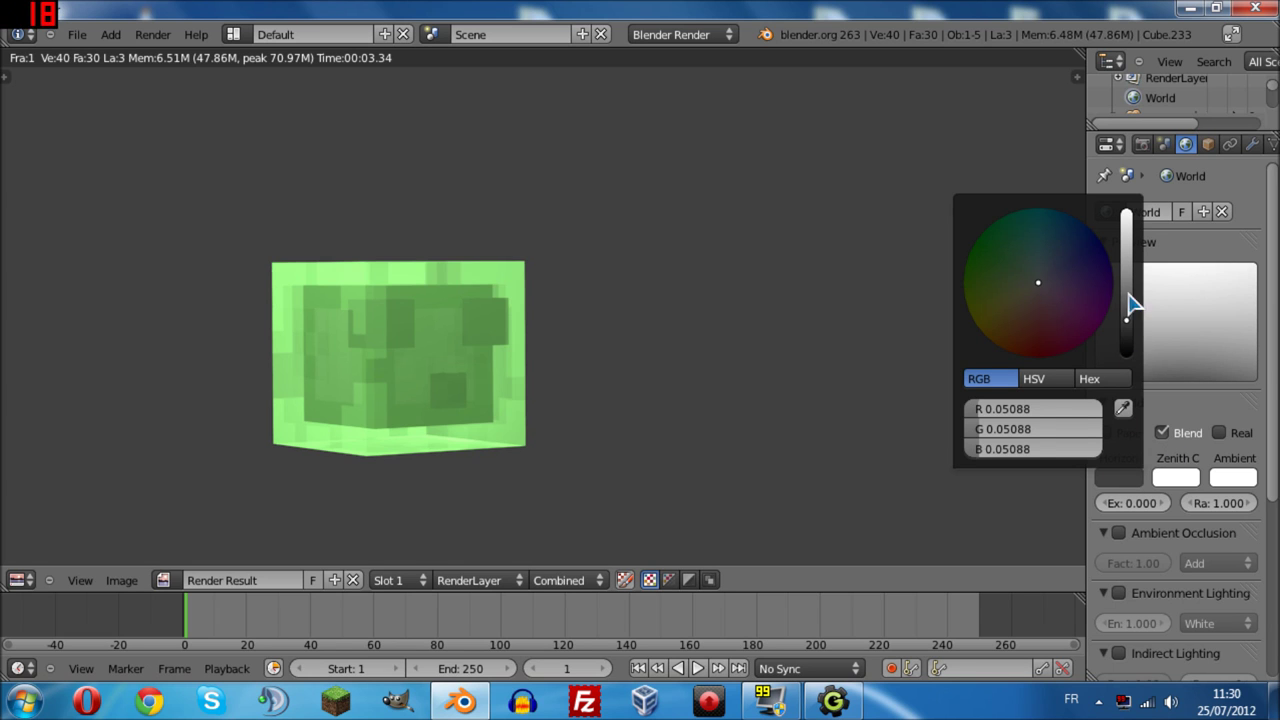
{"action": "left_click_drag", "start_coordinate": [1130, 303], "coordinate": [1132, 137]}
{"action": "left_click", "coordinate": [1200, 404]}
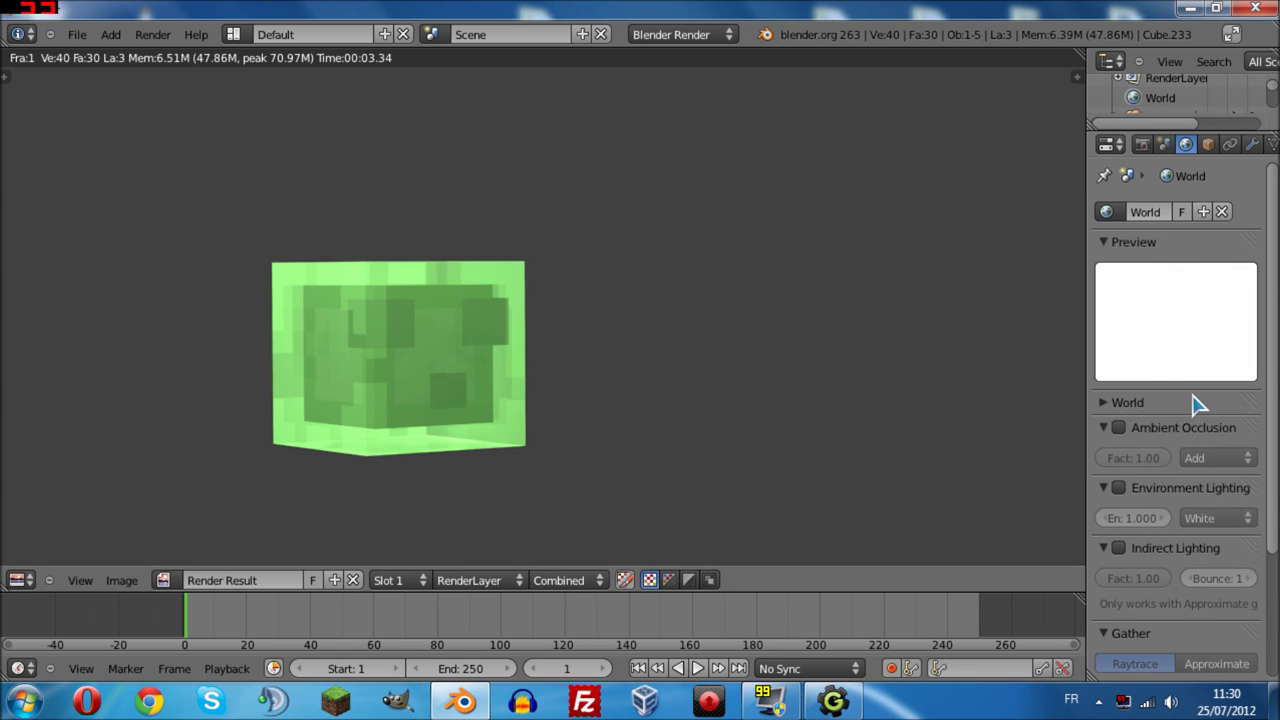
{"action": "left_click", "coordinate": [1141, 144]}
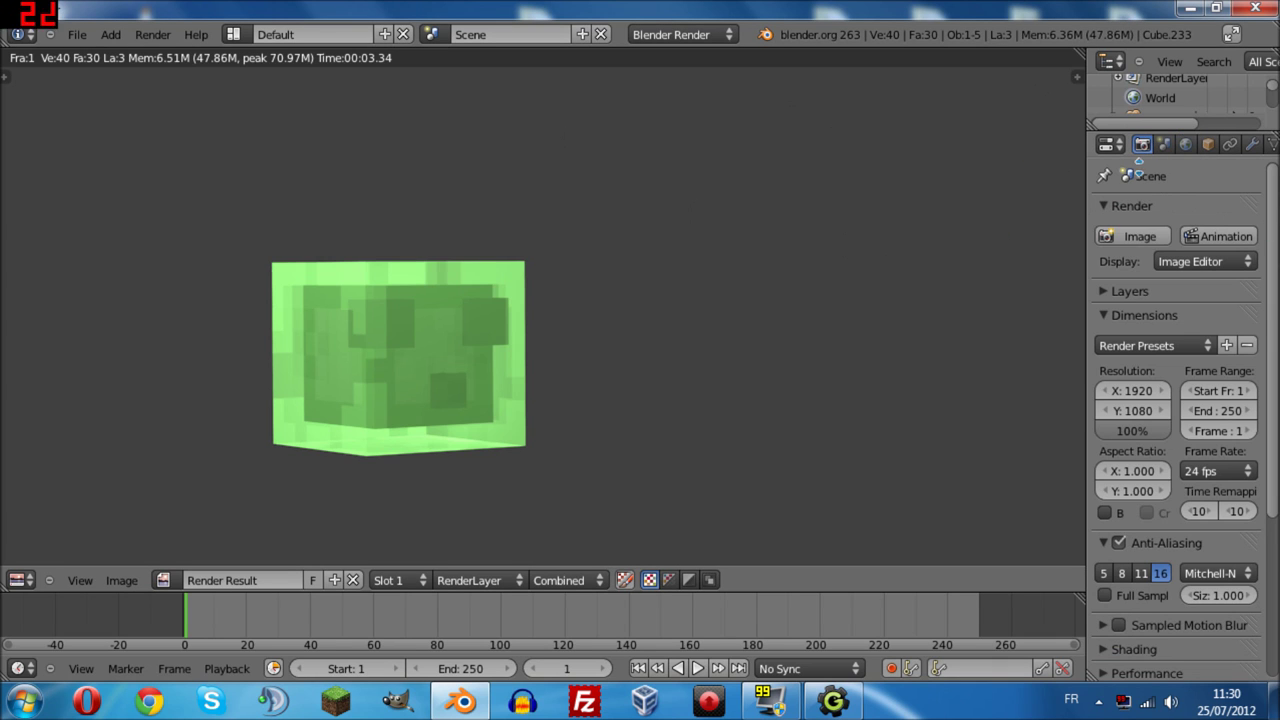
{"action": "left_click", "coordinate": [1140, 236]}
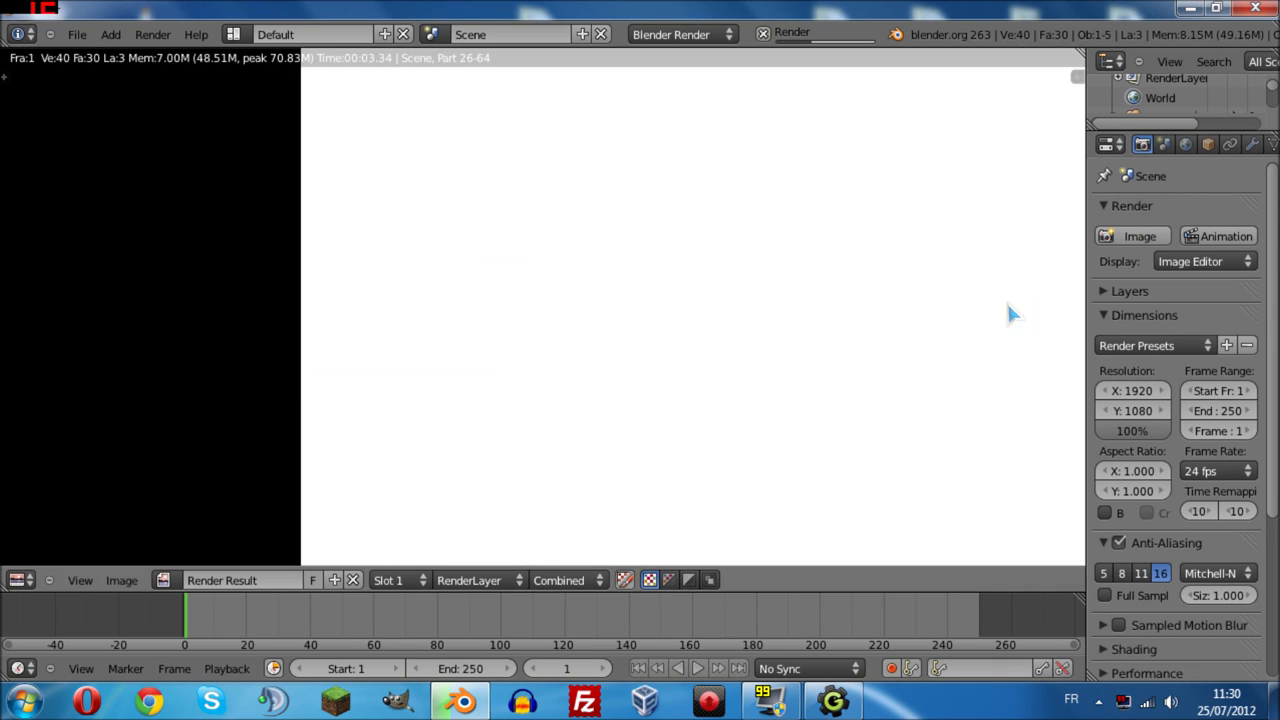
Disable Blend Sky in the world settings and render the image again.
{"action": "left_click", "coordinate": [1185, 144]}
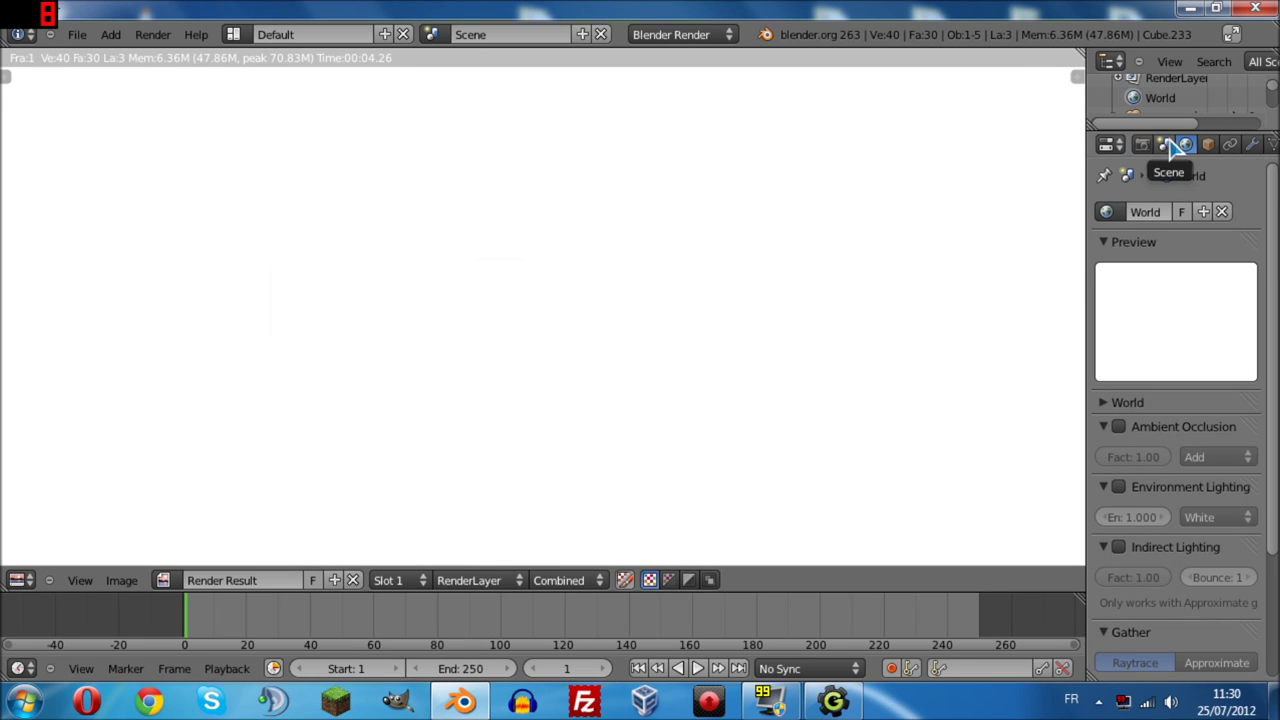
{"action": "left_click", "coordinate": [1106, 405]}
{"action": "left_click", "coordinate": [1163, 433]}
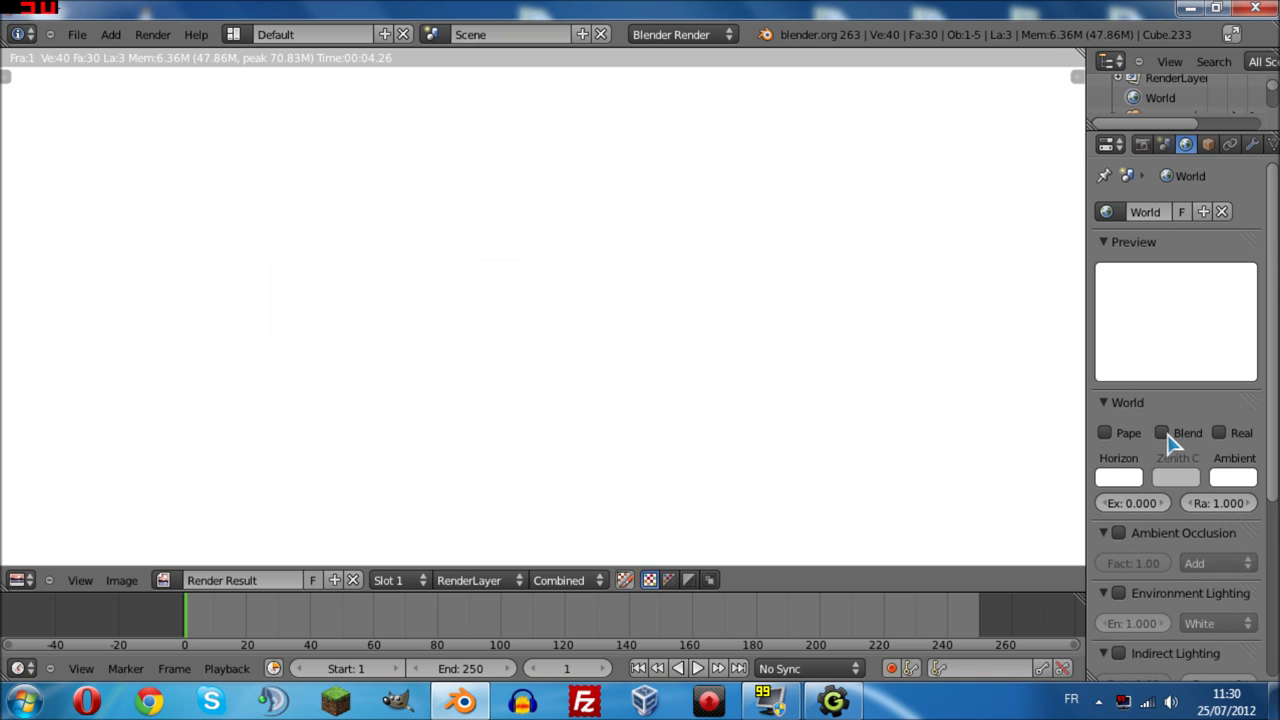
{"action": "left_click", "coordinate": [1142, 144]}
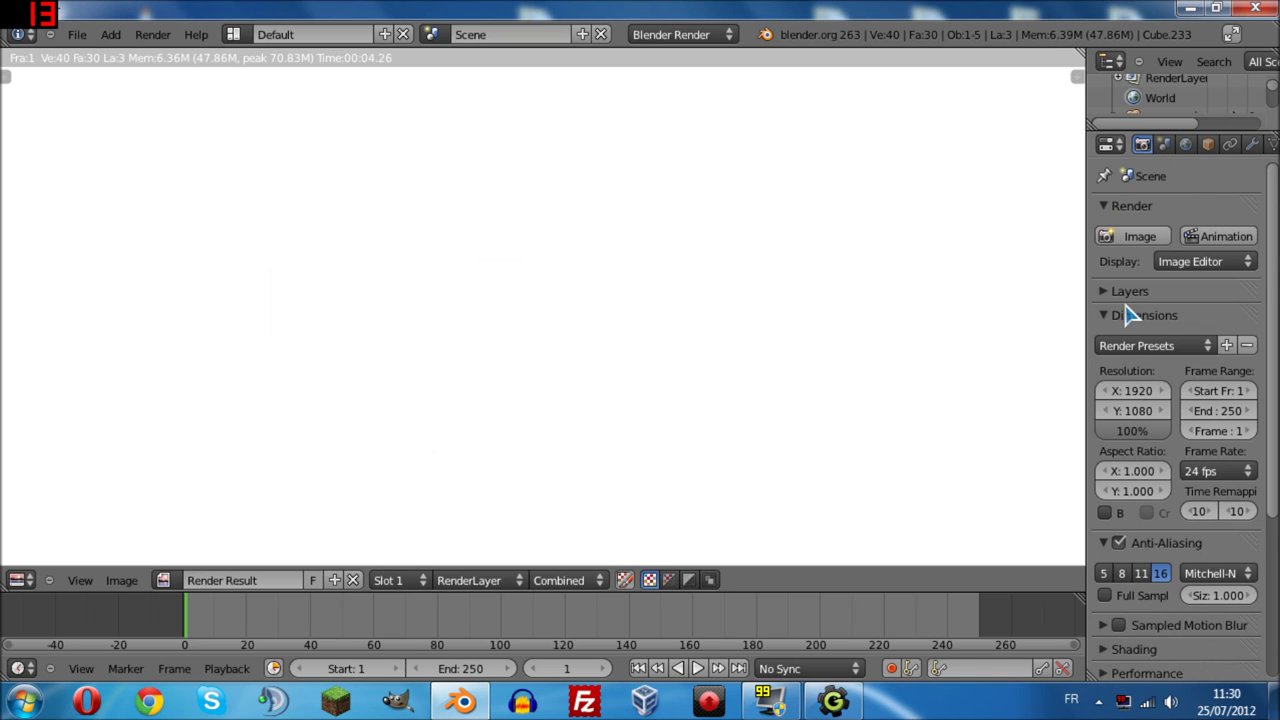
{"action": "left_click", "coordinate": [1130, 236]}
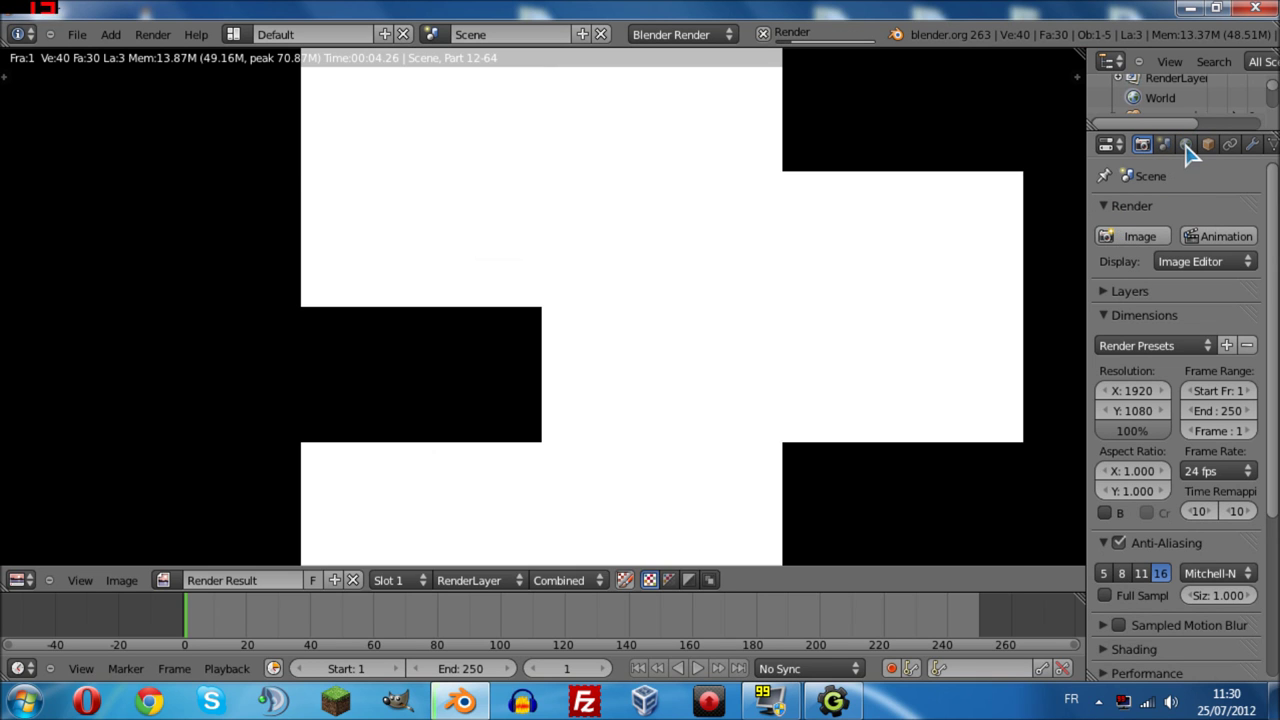
Try to darken the world's horizon color.
{"action": "left_click", "coordinate": [1185, 144]}
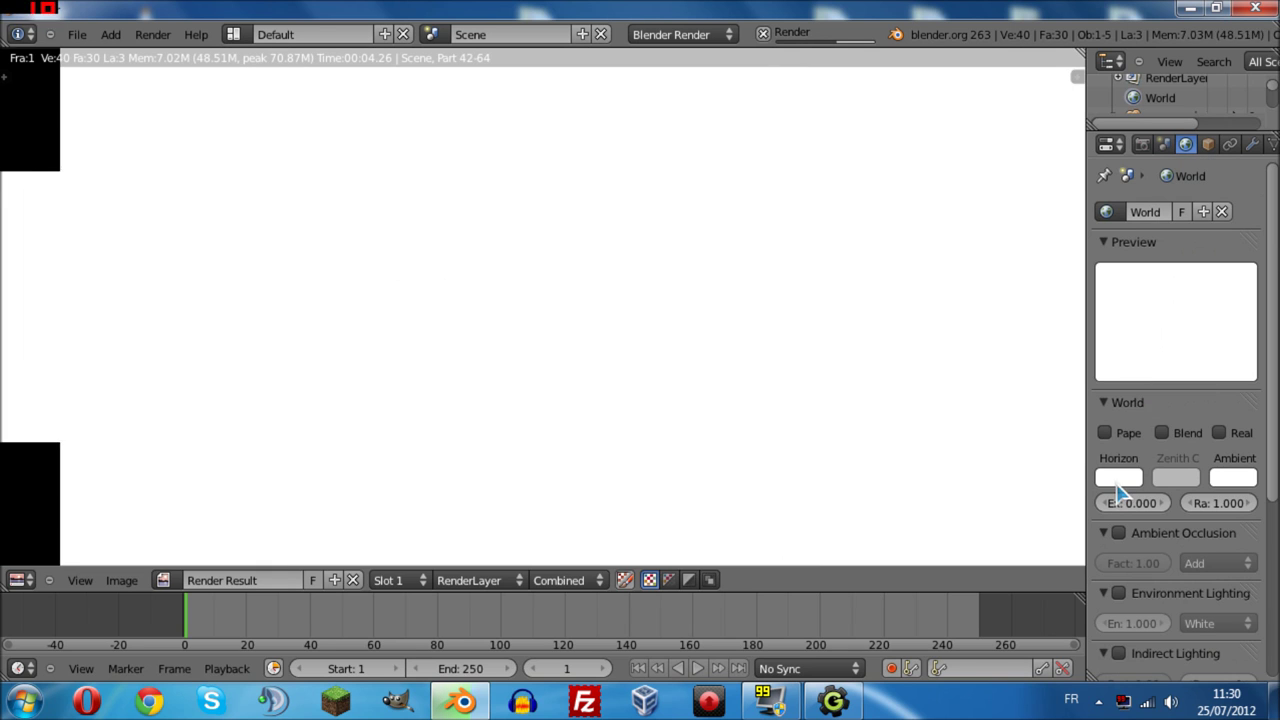
{"action": "left_click", "coordinate": [1119, 478]}
{"action": "left_click", "coordinate": [1127, 237]}
{"action": "mouse_move", "coordinate": [1143, 322]}
{"action": "left_mouse_down"}
{"action": "mouse_move", "coordinate": [1134, 340]}
{"action": "mouse_move", "coordinate": [1130, 308]}
{"action": "left_mouse_up"}
{"action": "left_click", "coordinate": [1125, 402]}
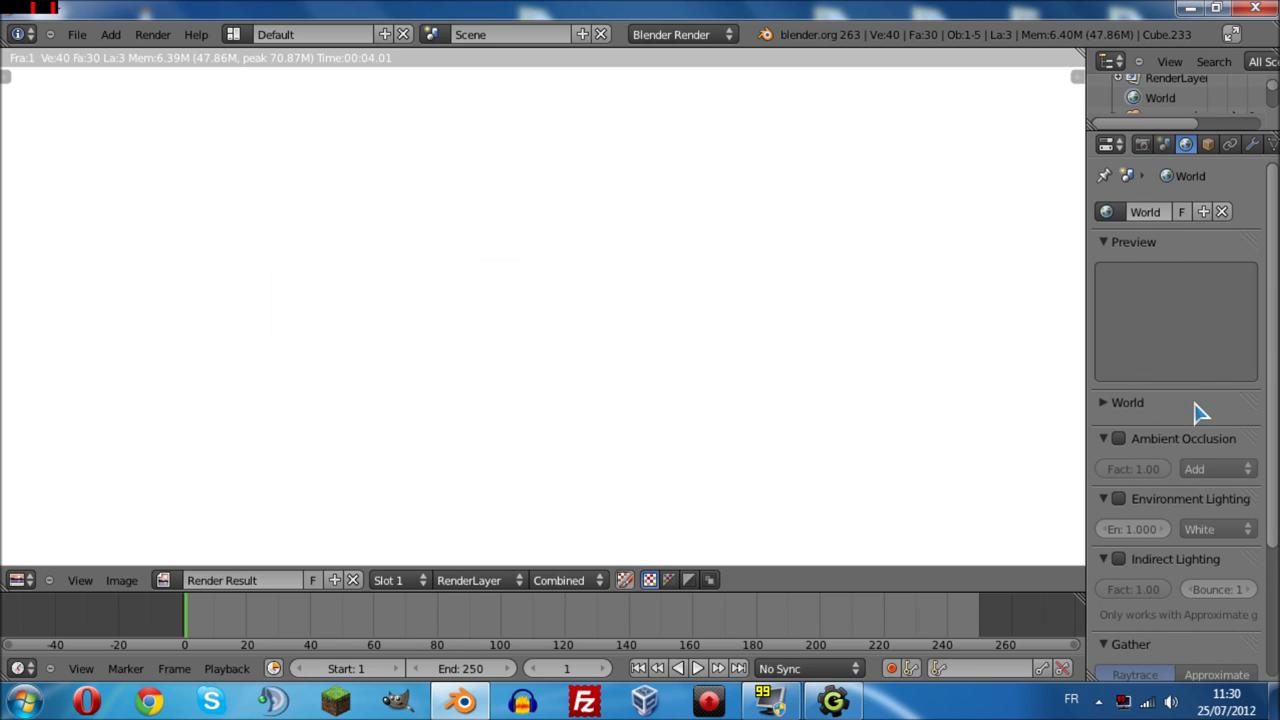
Turn Blend Sky back on, undo the white horizon color and render the image.
{"action": "left_click", "coordinate": [1186, 432]}
{"action": "left_click", "coordinate": [1148, 404]}
{"action": "left_click", "coordinate": [1161, 432]}
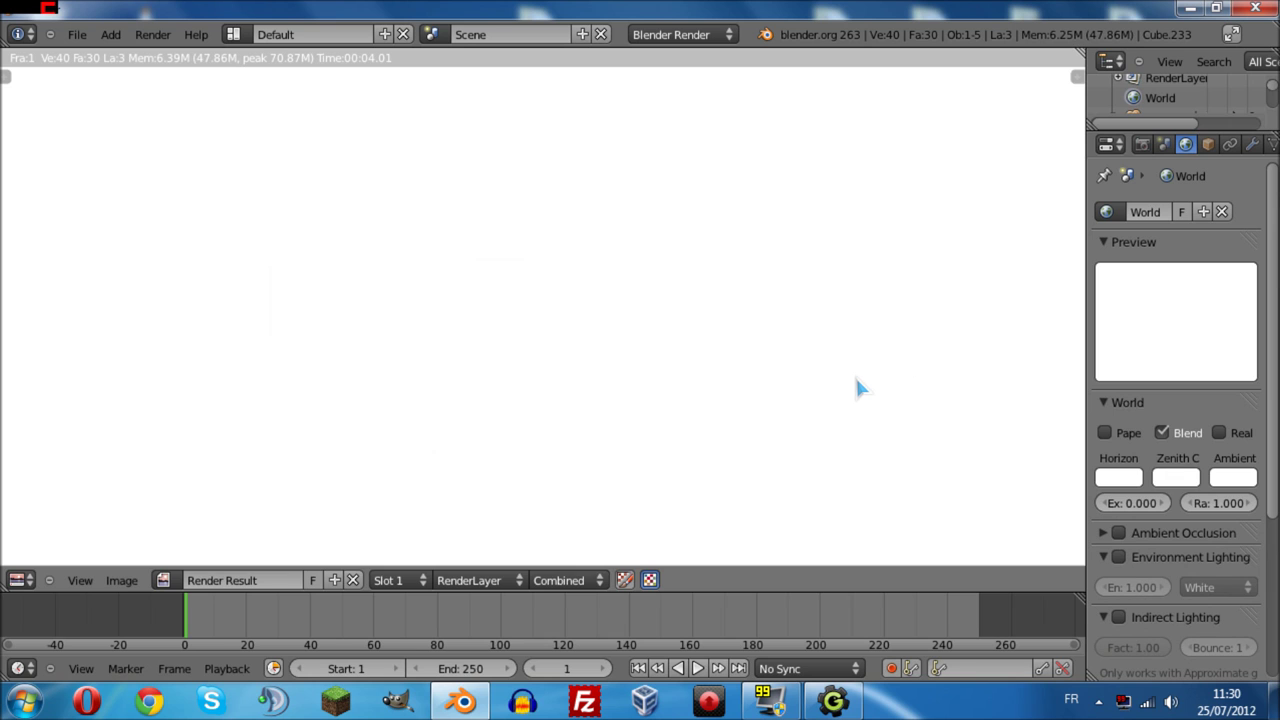
{"action": "left_click", "coordinate": [1142, 144]}
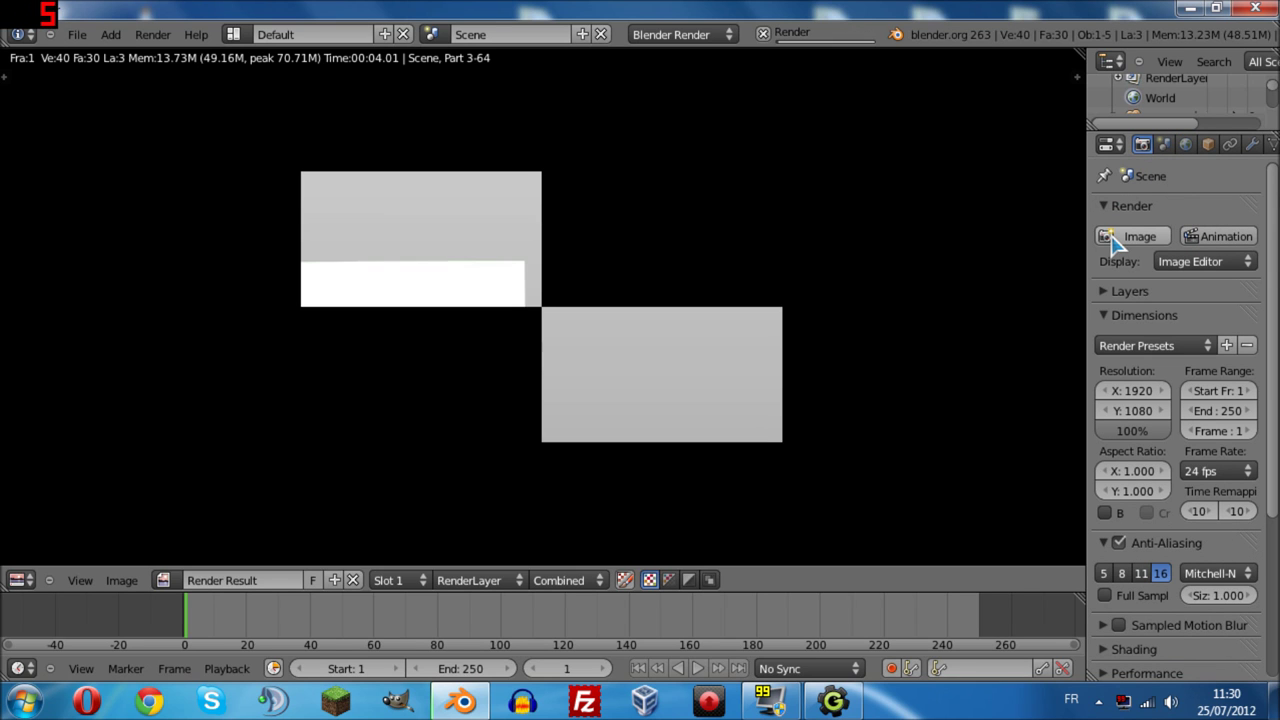
Darken the world's ambient color to RGB 0.01739 on all three channels and render the image.
{"action": "left_click", "coordinate": [1187, 145]}
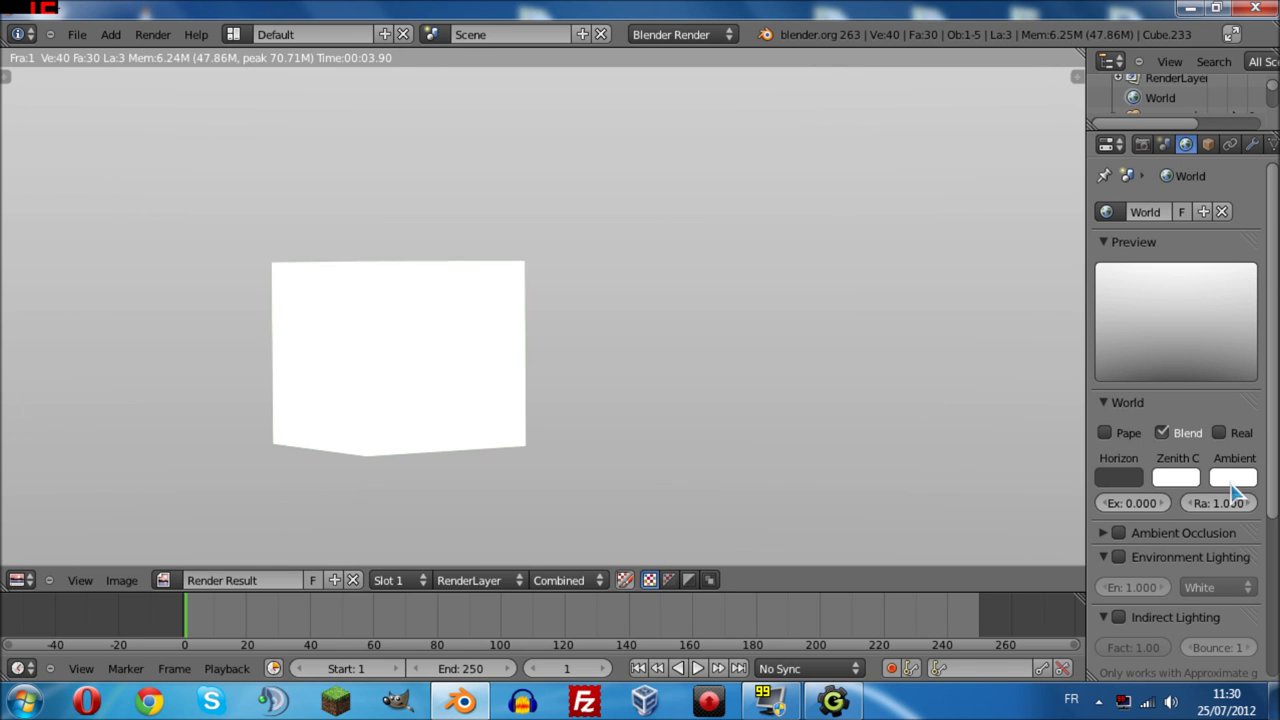
{"action": "left_click", "coordinate": [1236, 477]}
{"action": "left_click_drag", "start_coordinate": [1243, 238], "coordinate": [1246, 345]}
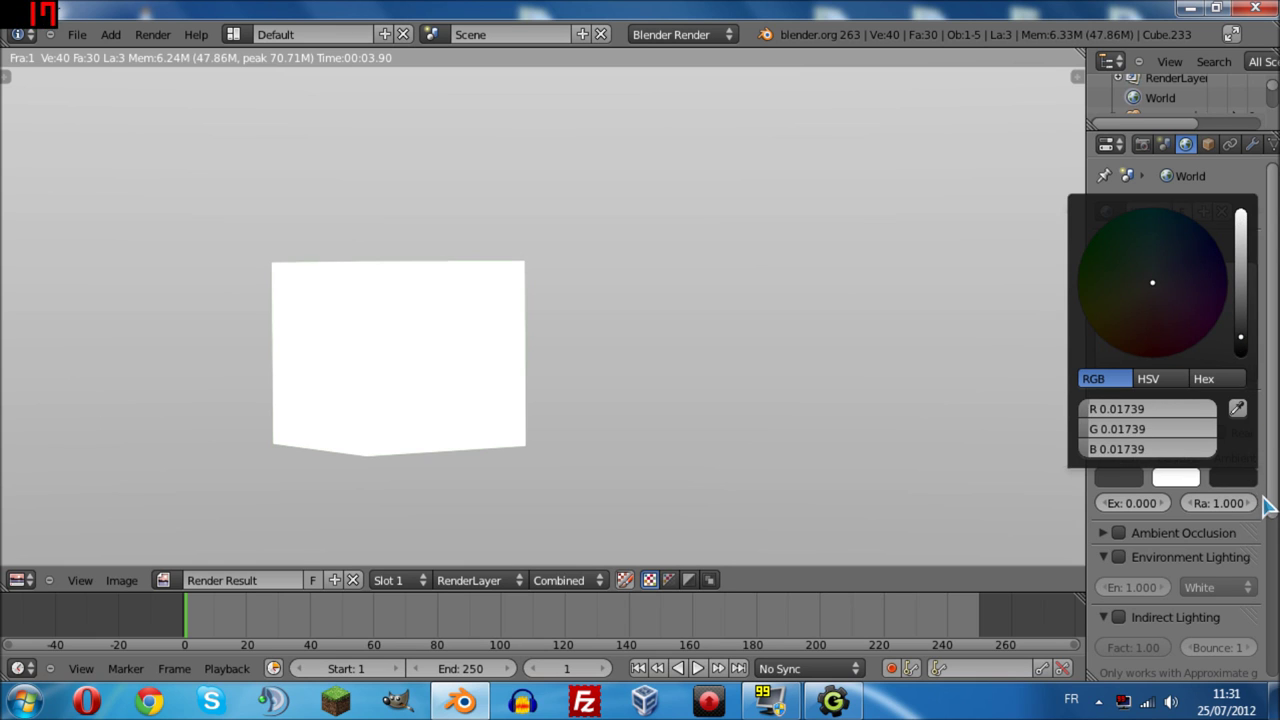
{"action": "left_click", "coordinate": [1142, 145]}
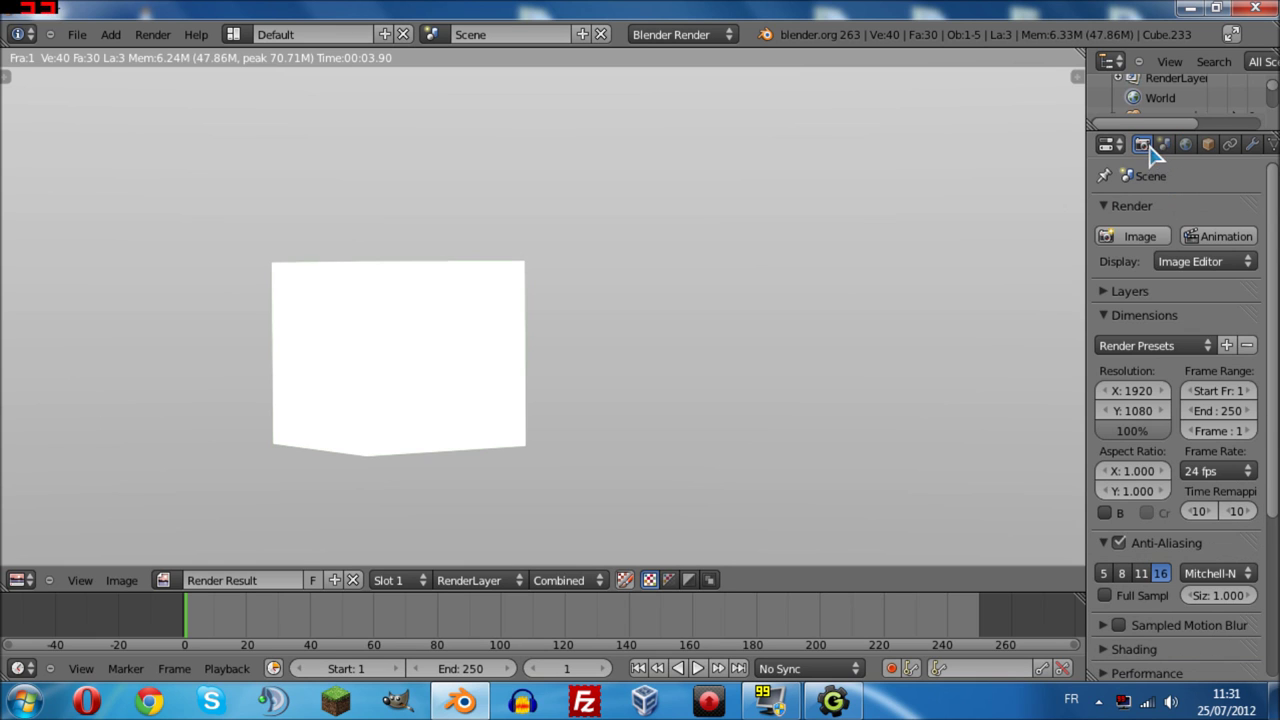
{"action": "left_click", "coordinate": [1145, 240]}
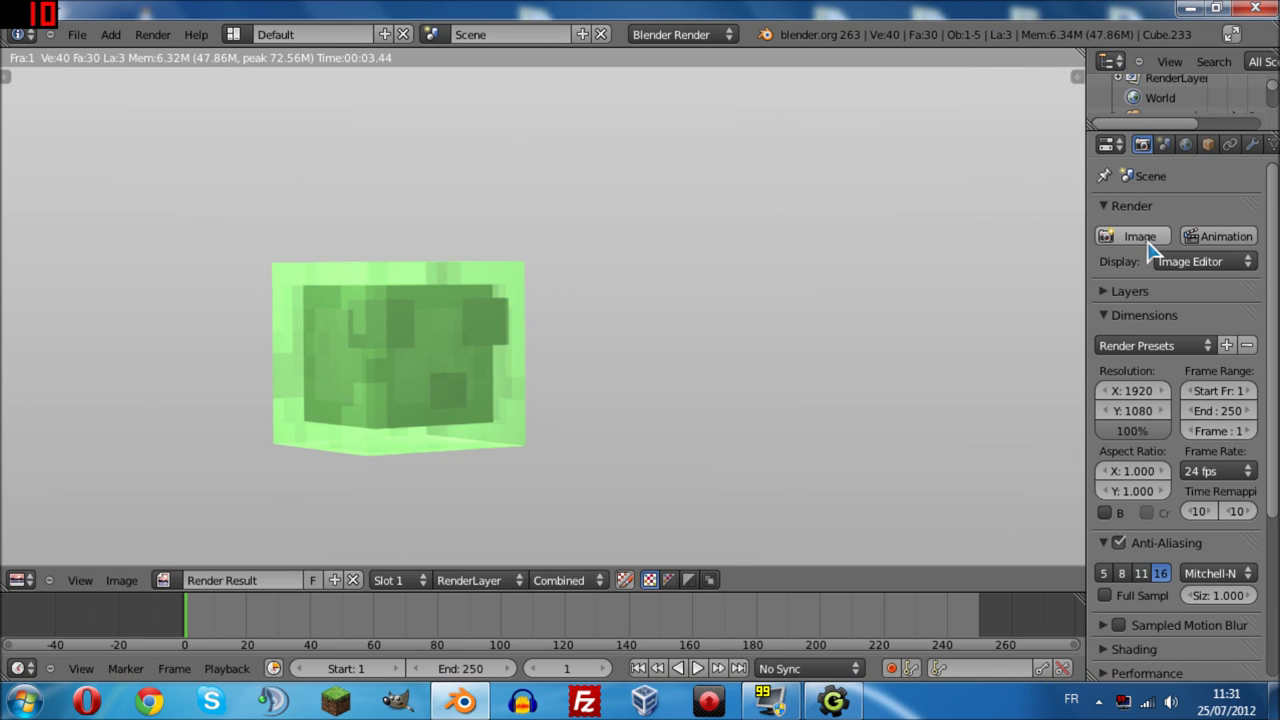
Set the world's horizon color to white, RGB 1.000 on all three channels, and render the slime.
{"action": "left_click", "coordinate": [1188, 145]}
{"action": "left_click", "coordinate": [1118, 480]}
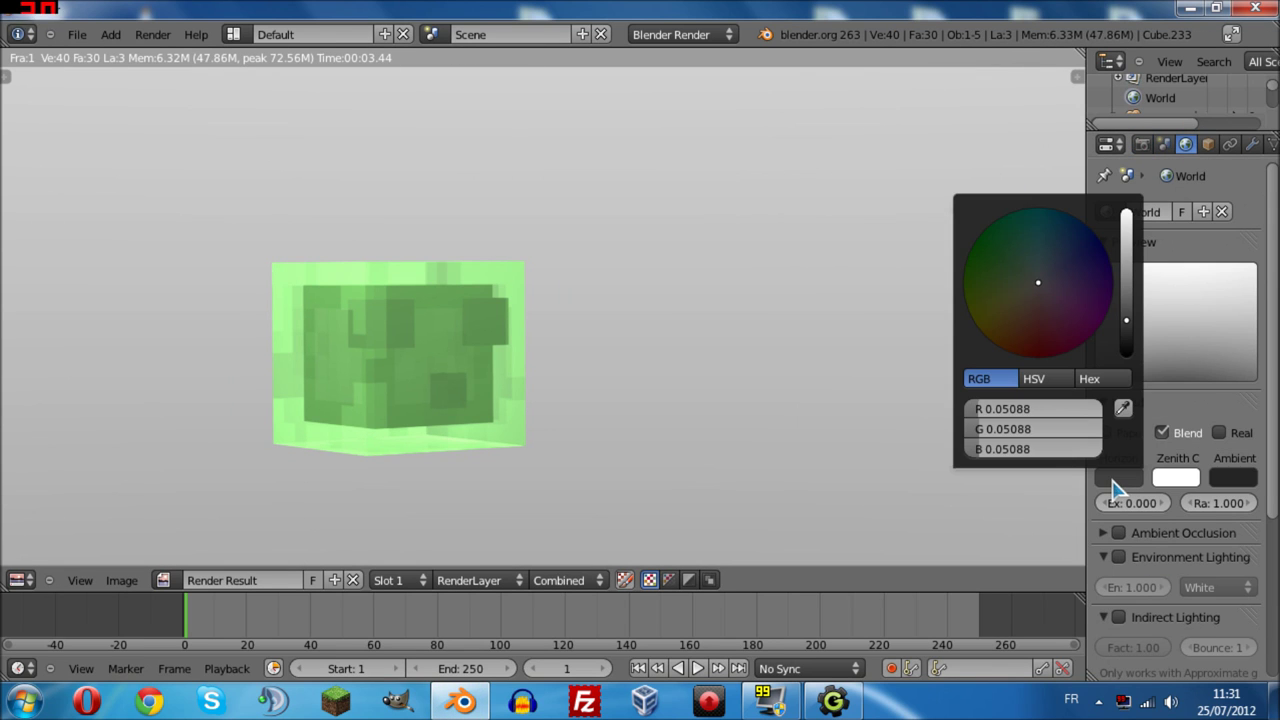
{"action": "left_click_drag", "start_coordinate": [1143, 130], "coordinate": [1143, 88]}
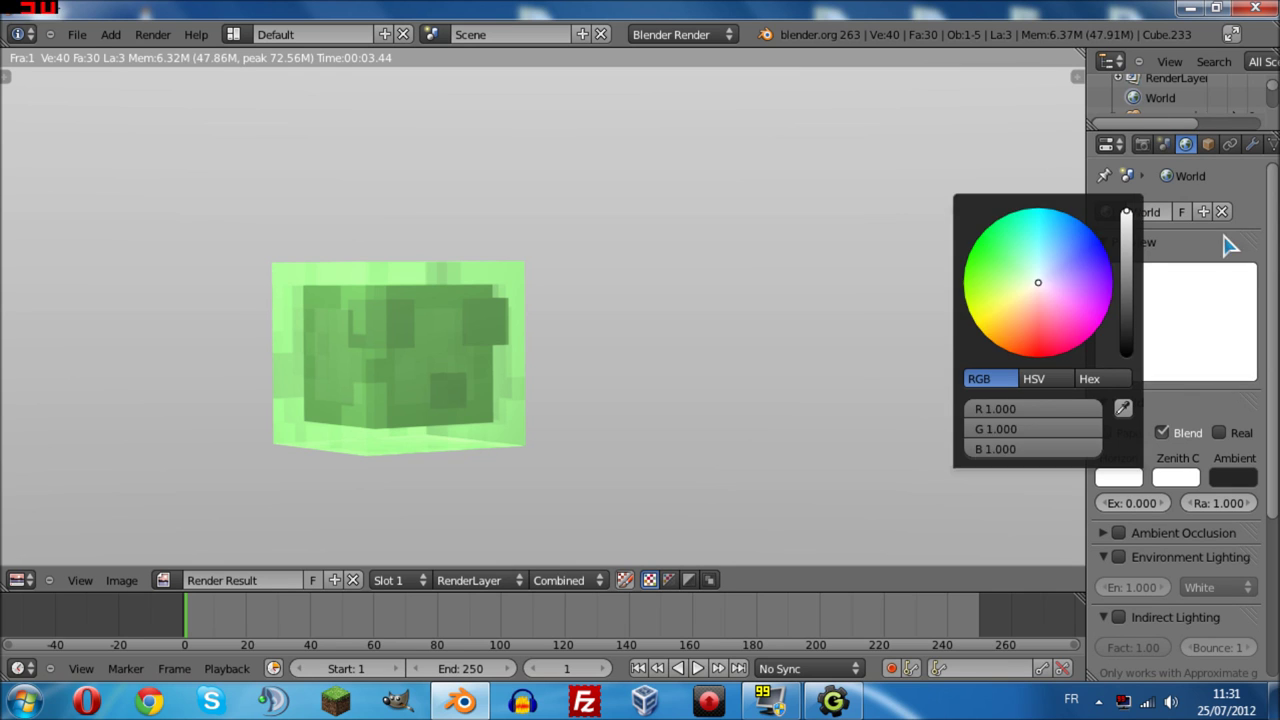
{"action": "left_click", "coordinate": [1143, 145]}
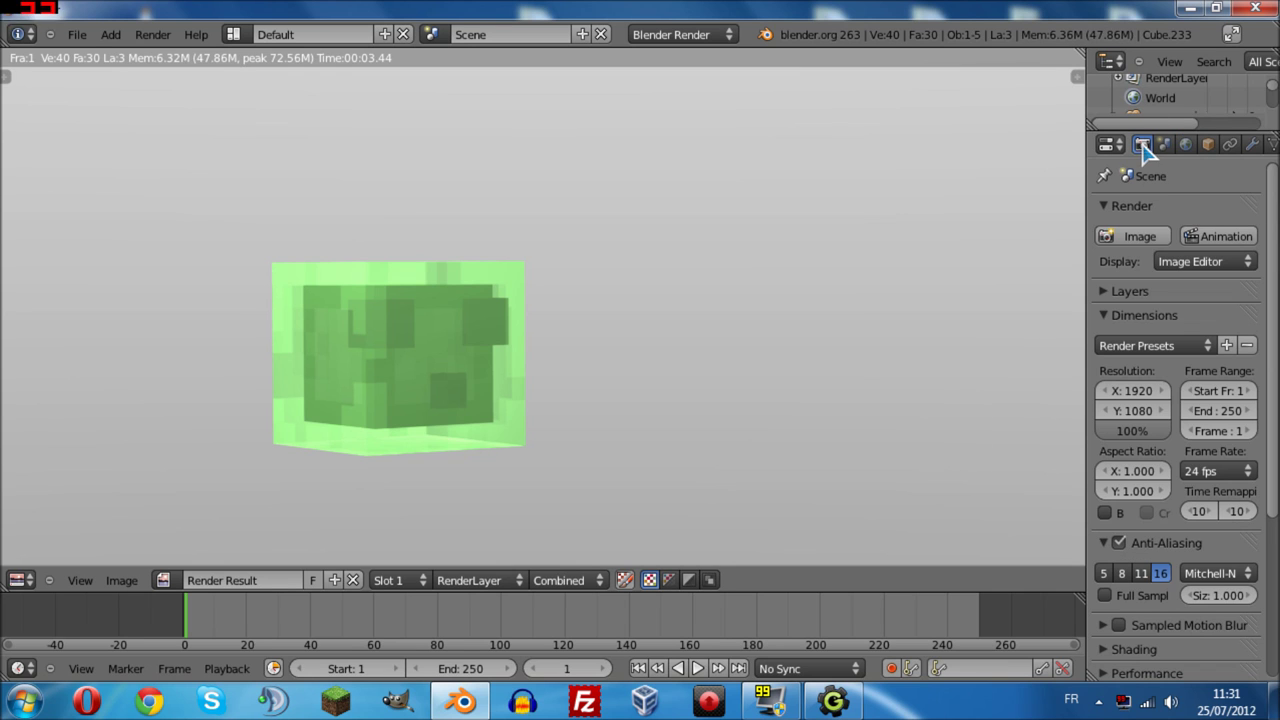
{"action": "left_click", "coordinate": [1140, 237]}
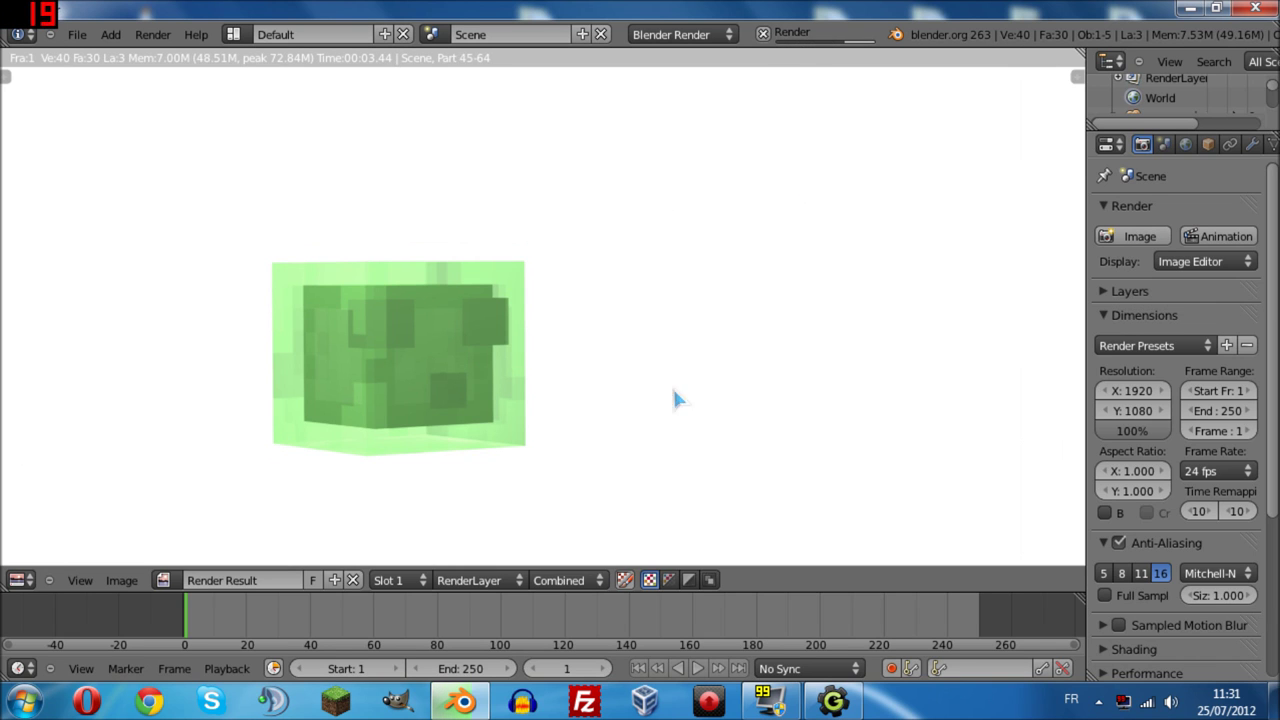
Save the render over slime.png in the Desktop folder and move the file to the middle of the Windows desktop.
{"action": "left_click", "coordinate": [126, 580]}
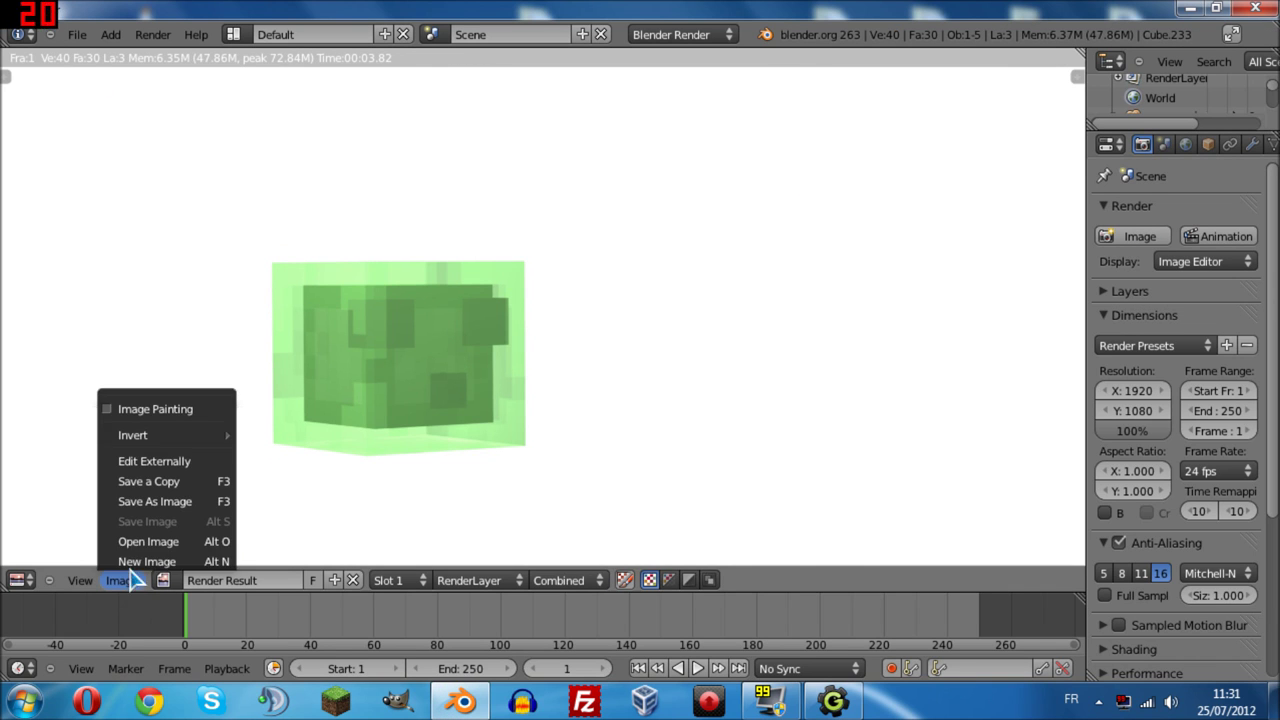
{"action": "left_click", "coordinate": [157, 505]}
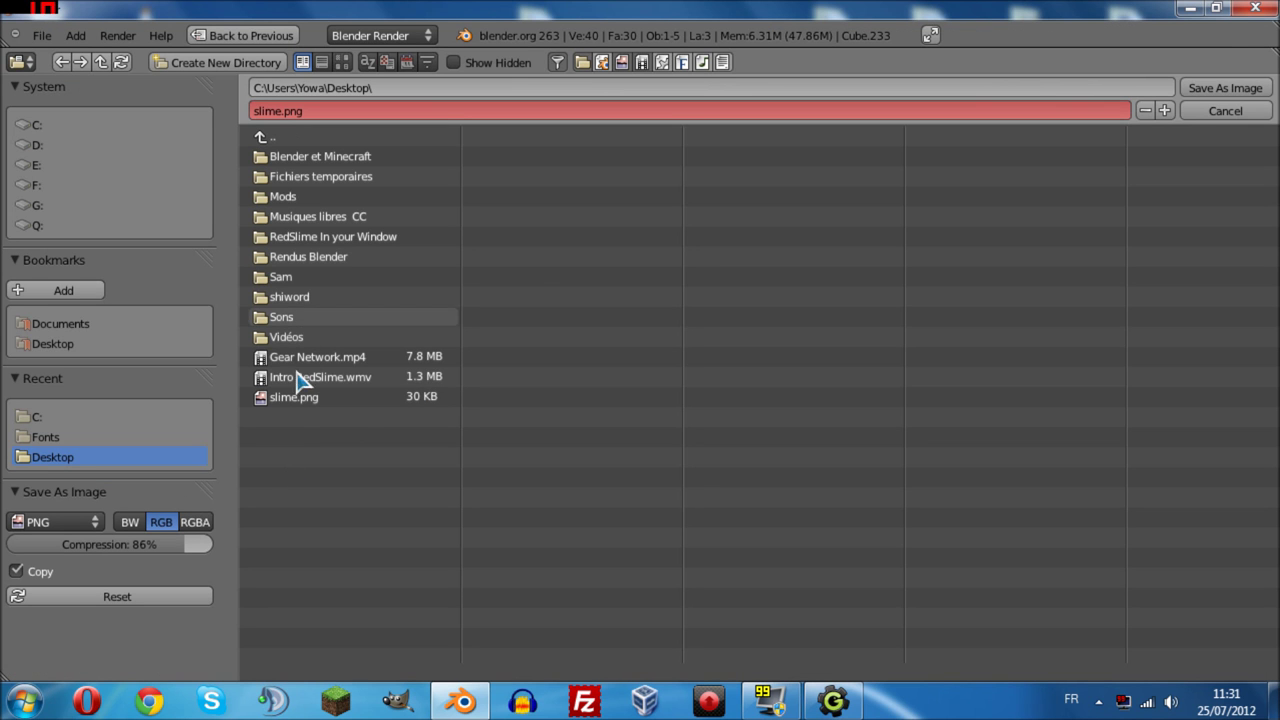
{"action": "left_click", "coordinate": [1225, 88]}
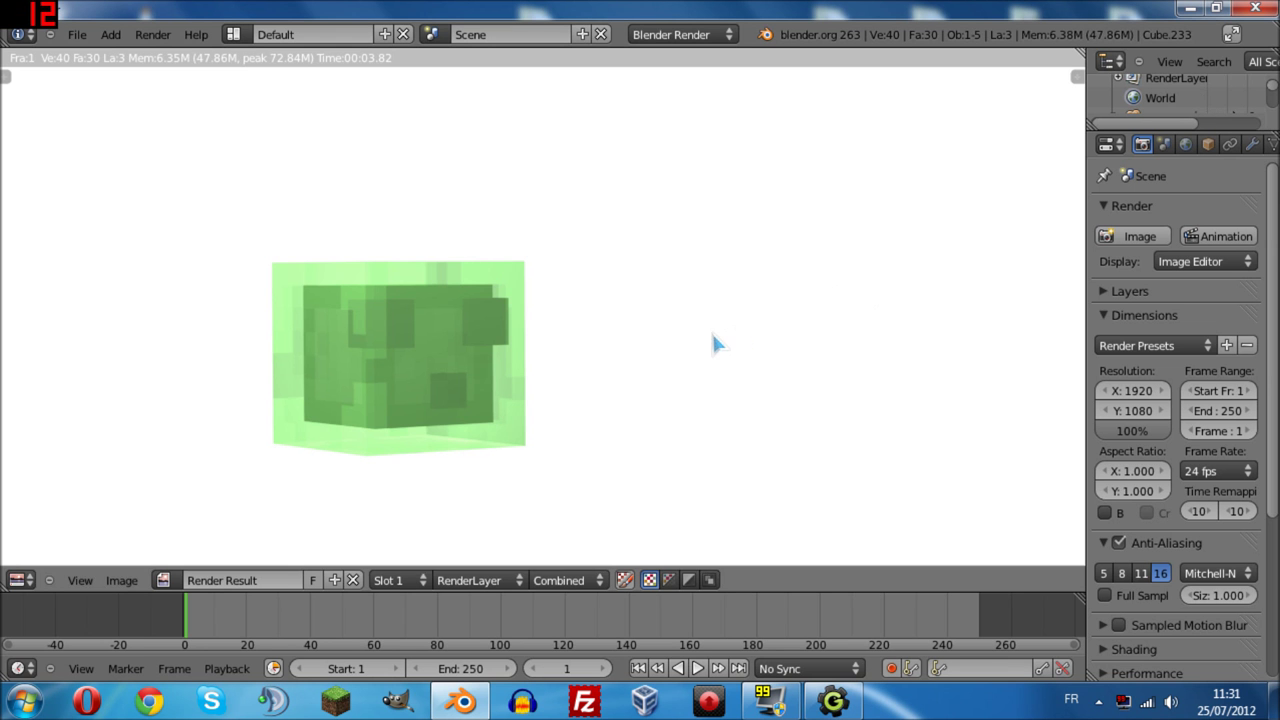
{"action": "left_click", "coordinate": [1190, 8]}
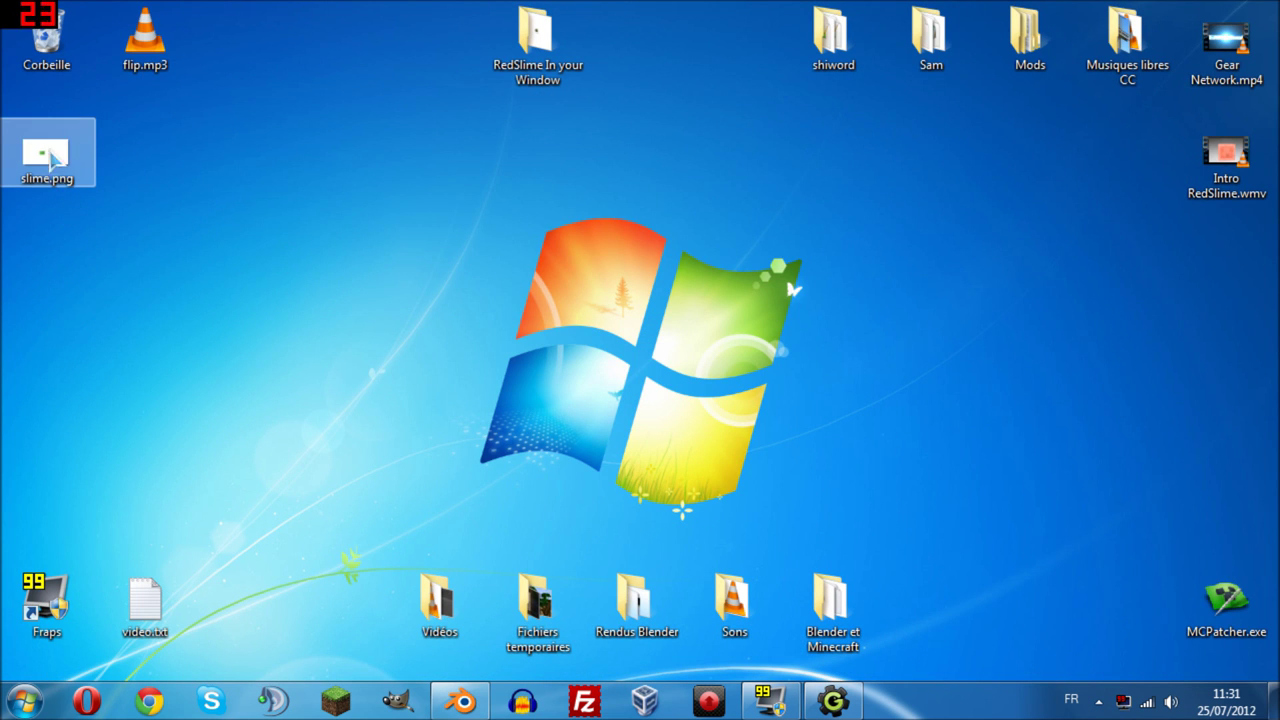
{"action": "left_click_drag", "start_coordinate": [50, 158], "coordinate": [632, 392]}
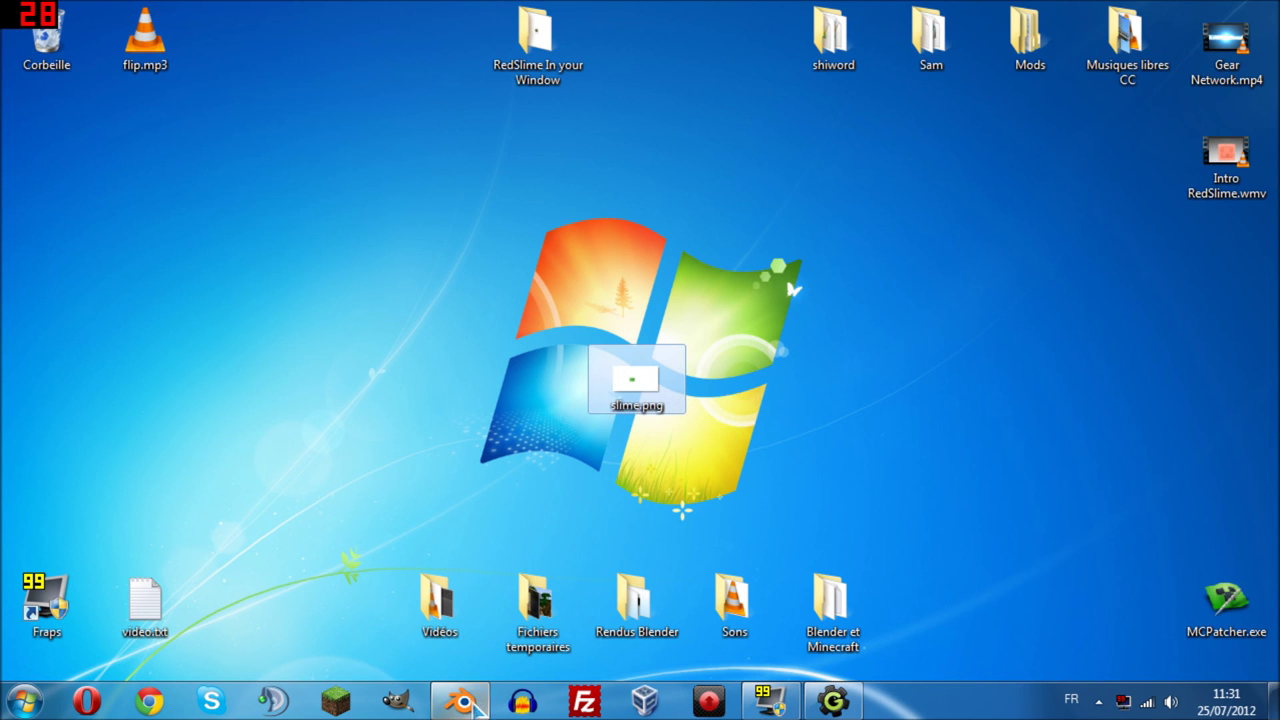
Return to Blender, save the scene as slime.blend in the Desktop folder and close Blender.
{"action": "left_click", "coordinate": [466, 704]}
{"action": "key", "text": "ctrl+n"}
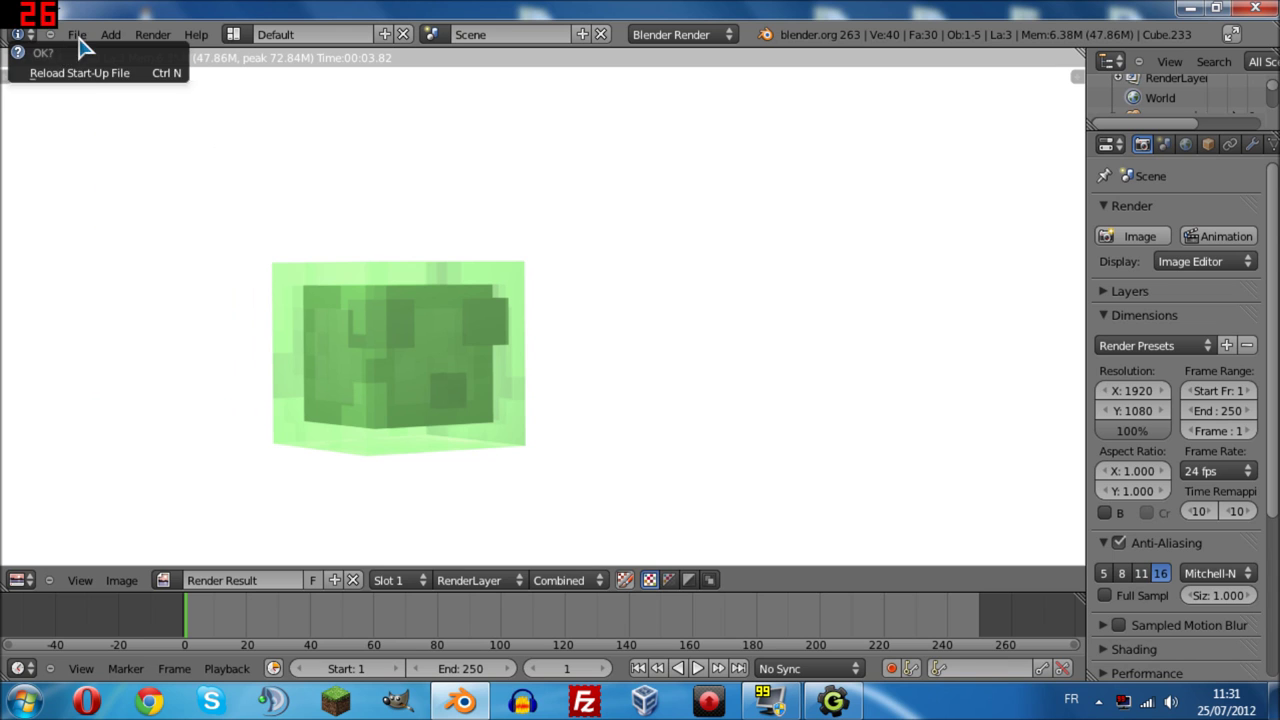
{"action": "left_click", "coordinate": [77, 34]}
{"action": "left_click", "coordinate": [92, 160]}
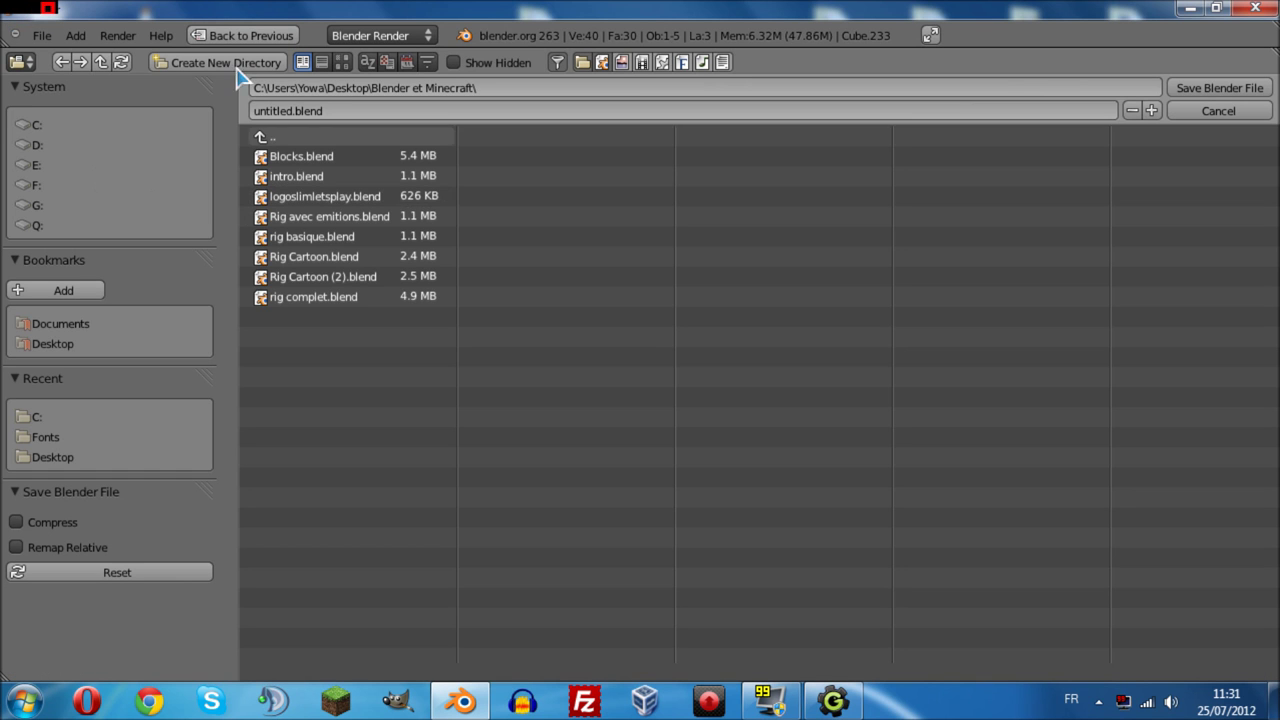
{"action": "left_click", "coordinate": [60, 344]}
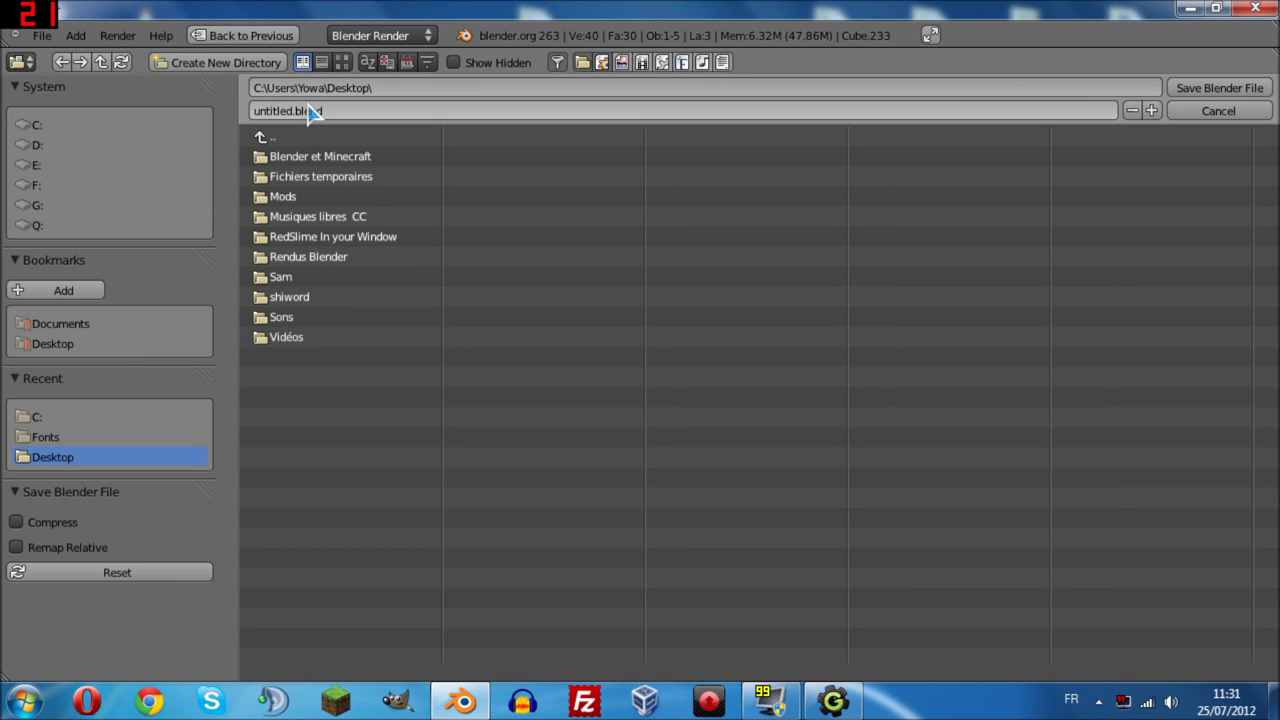
{"action": "left_click", "coordinate": [290, 111]}
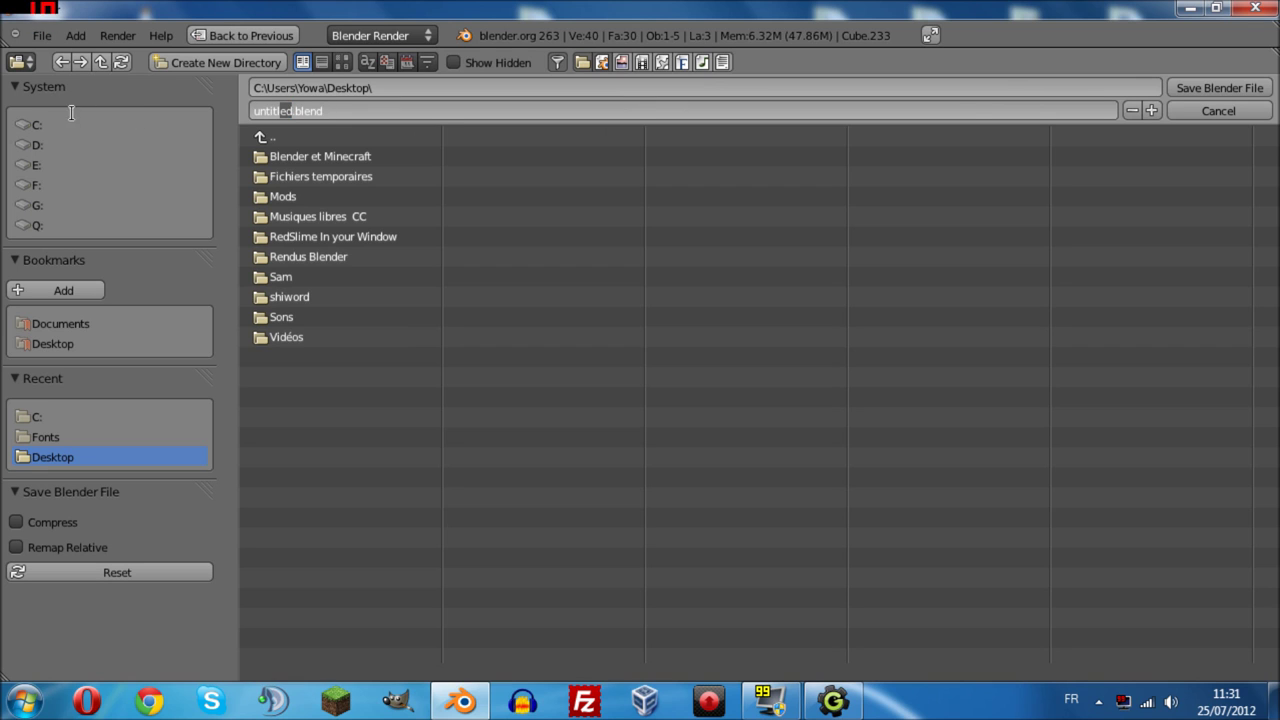
{"action": "key", "text": "BackSpace"}
{"action": "key", "text": "BackSpace"}
{"action": "key", "text": "BackSpace"}
{"action": "key", "text": "BackSpace"}
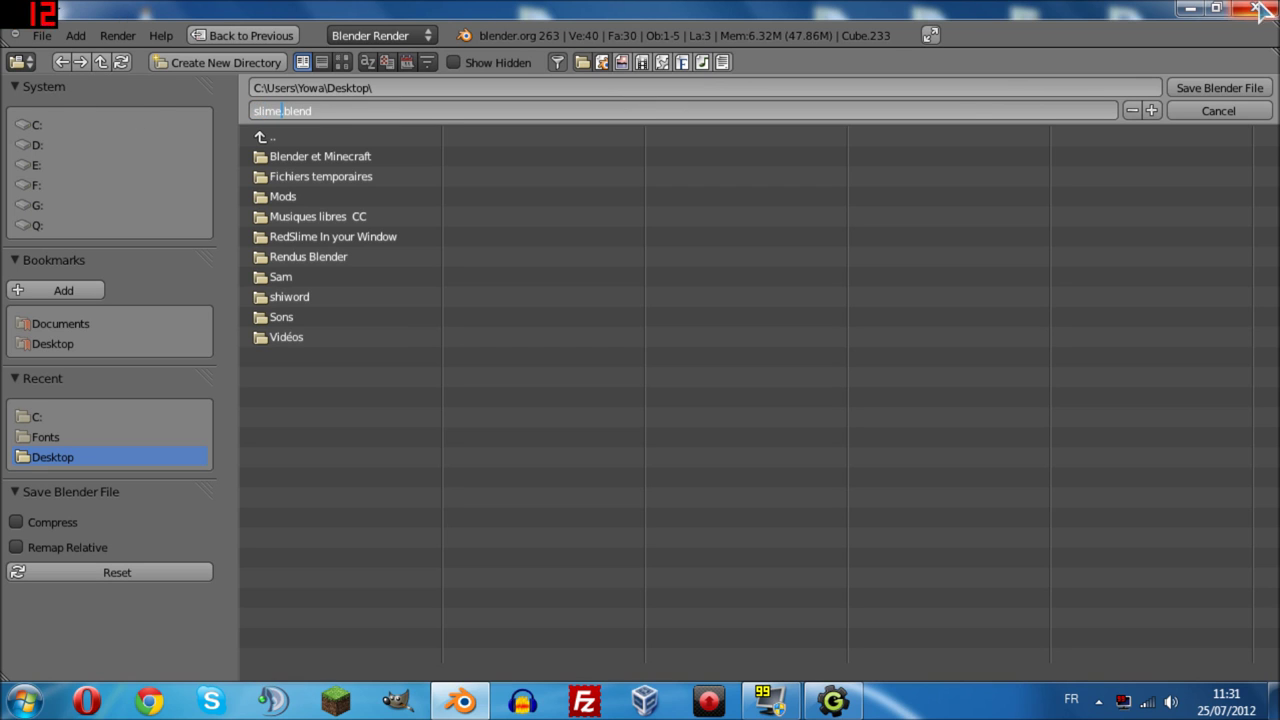
{"action": "left_click", "coordinate": [1220, 88]}
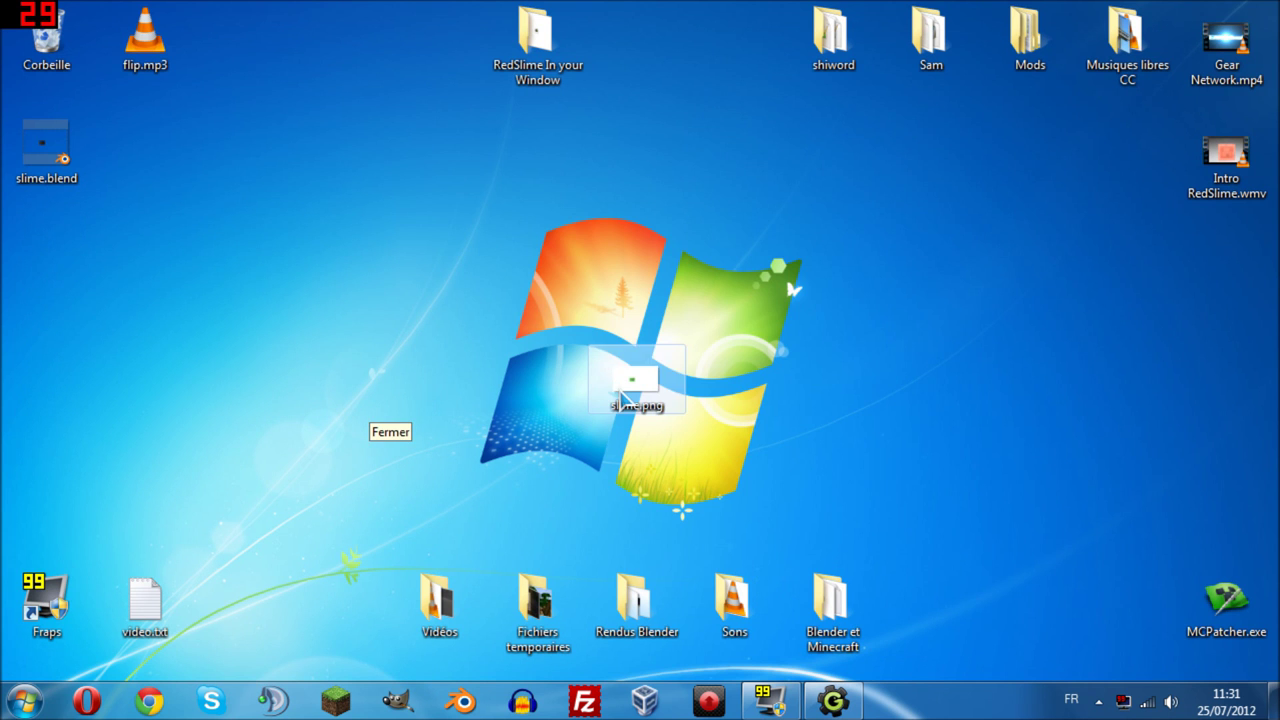
Open slime.png from the desktop in GIMP and select the white background around the slime with the fuzzy selection tool.
{"action": "right_click", "coordinate": [622, 398]}
{"action": "left_click", "coordinate": [700, 216]}
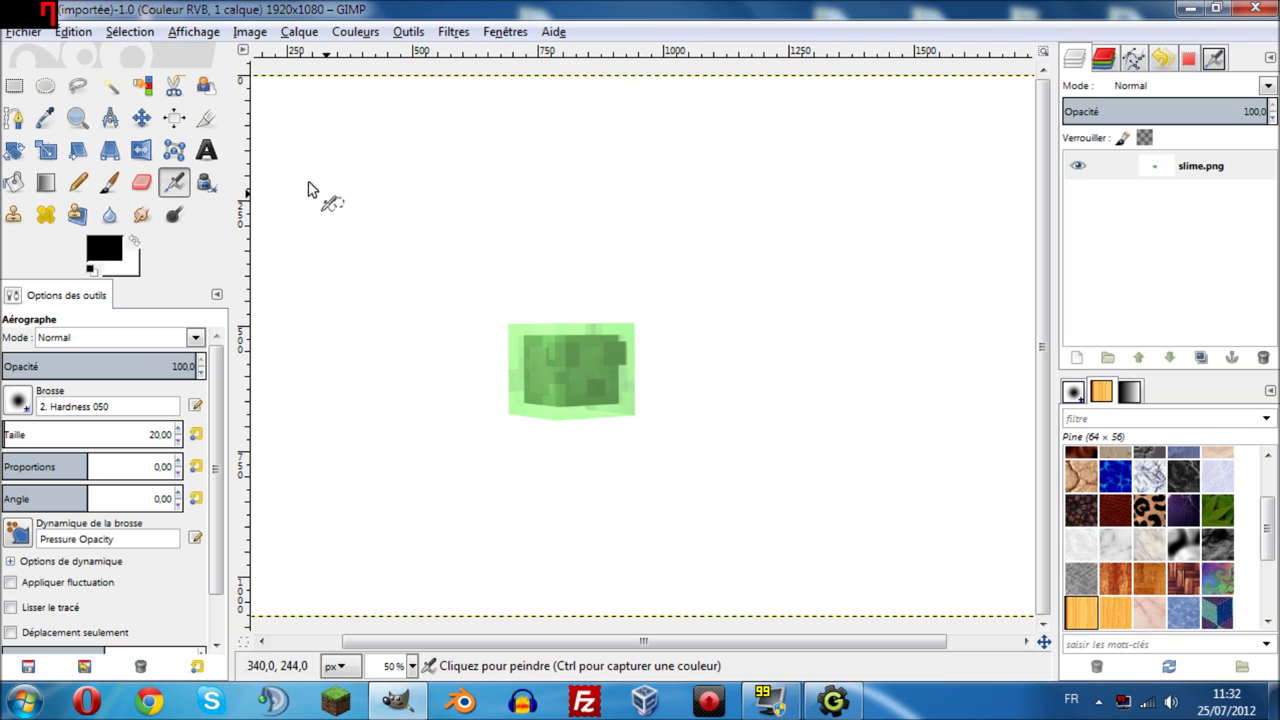
{"action": "left_click", "coordinate": [20, 87]}
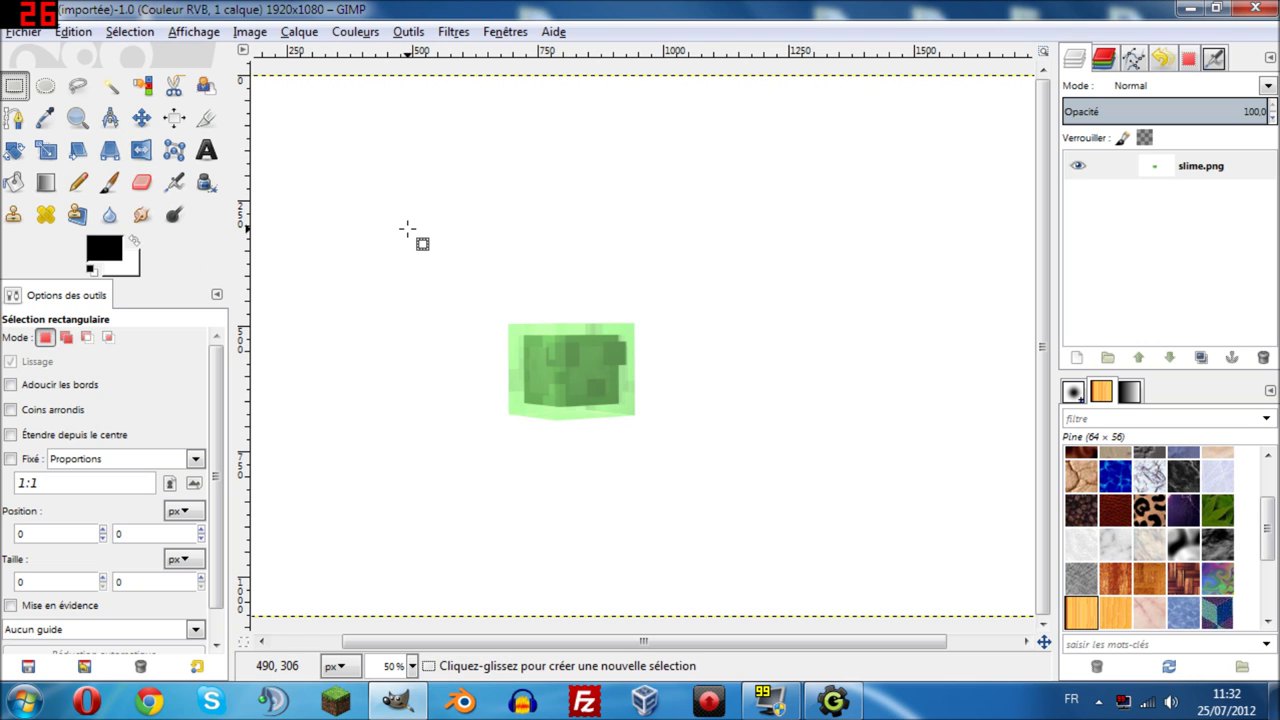
{"action": "left_click", "coordinate": [110, 86]}
{"action": "left_click", "coordinate": [494, 260]}
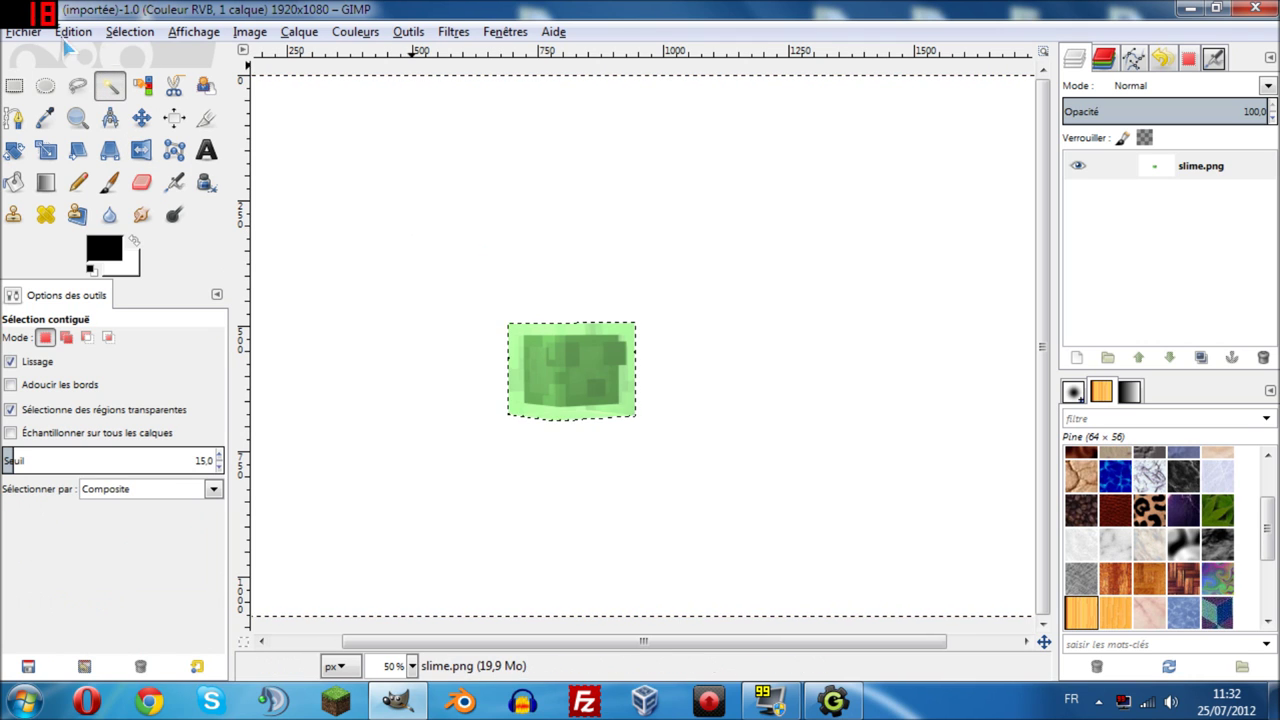
Add an alpha channel to the slime.png layer and clear the selected white background.
{"action": "right_click", "coordinate": [1165, 180]}
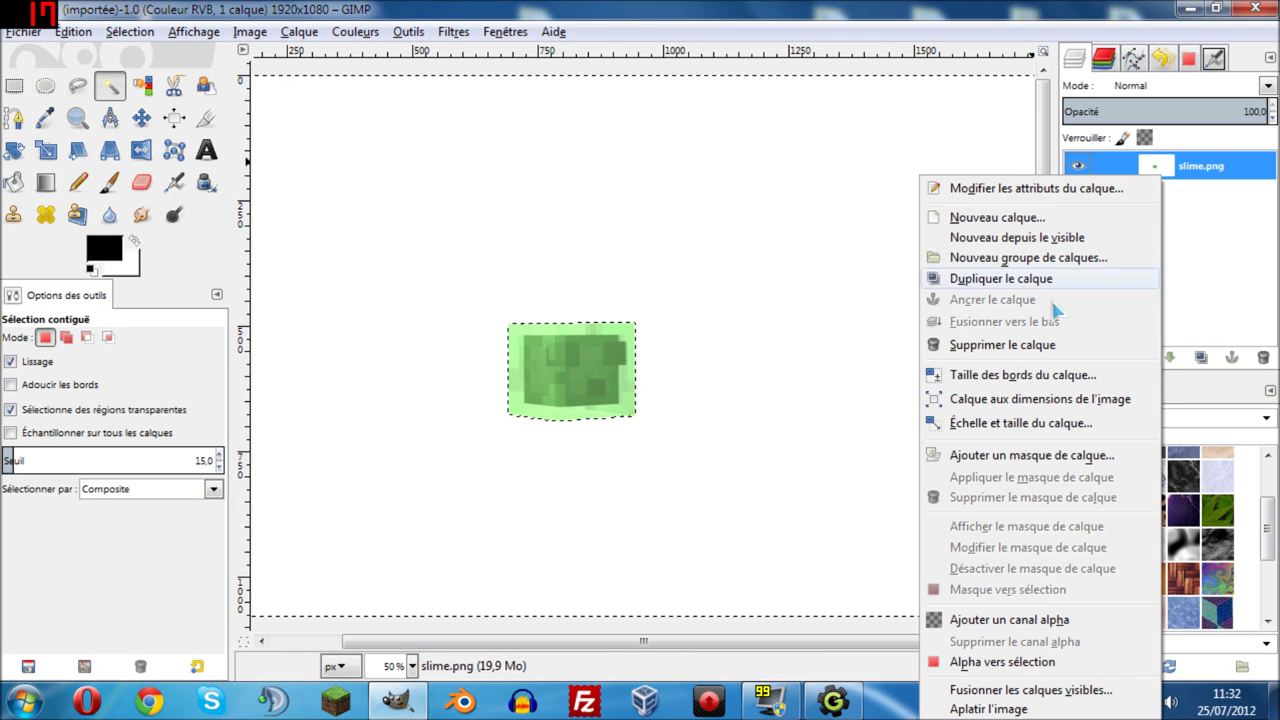
{"action": "left_click", "coordinate": [986, 654]}
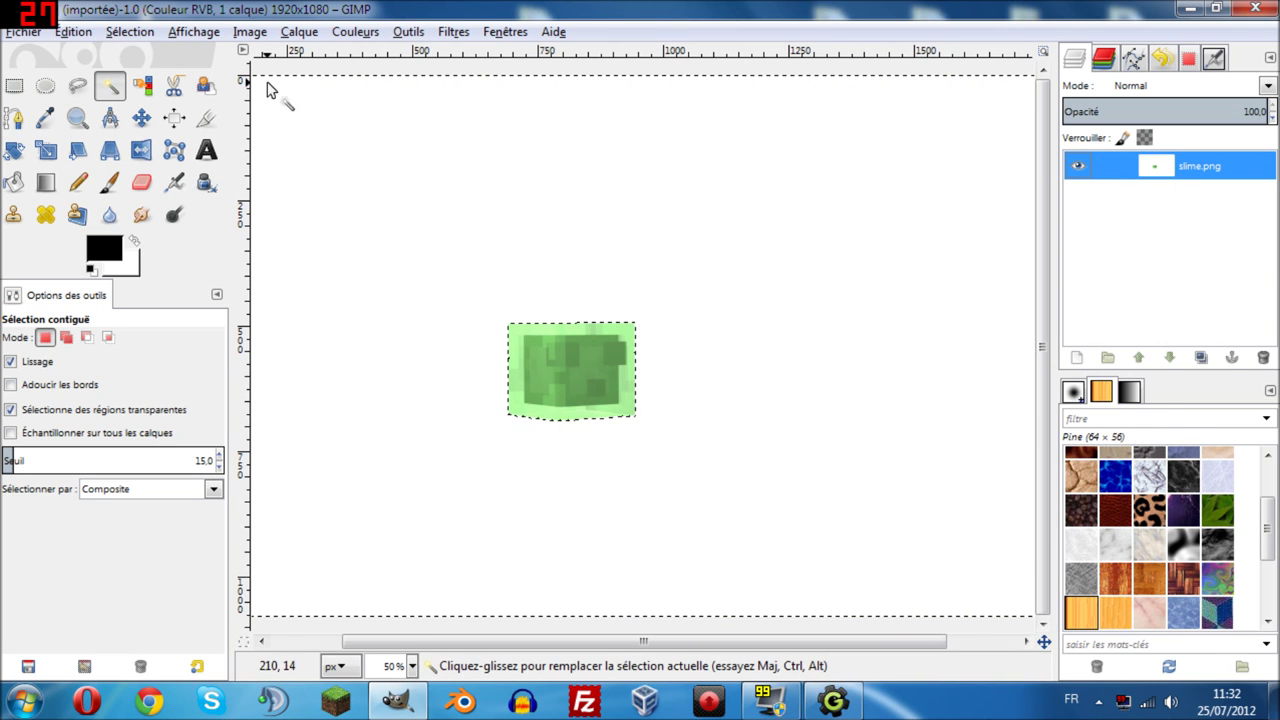
{"action": "left_click", "coordinate": [73, 31]}
{"action": "left_click", "coordinate": [150, 303]}
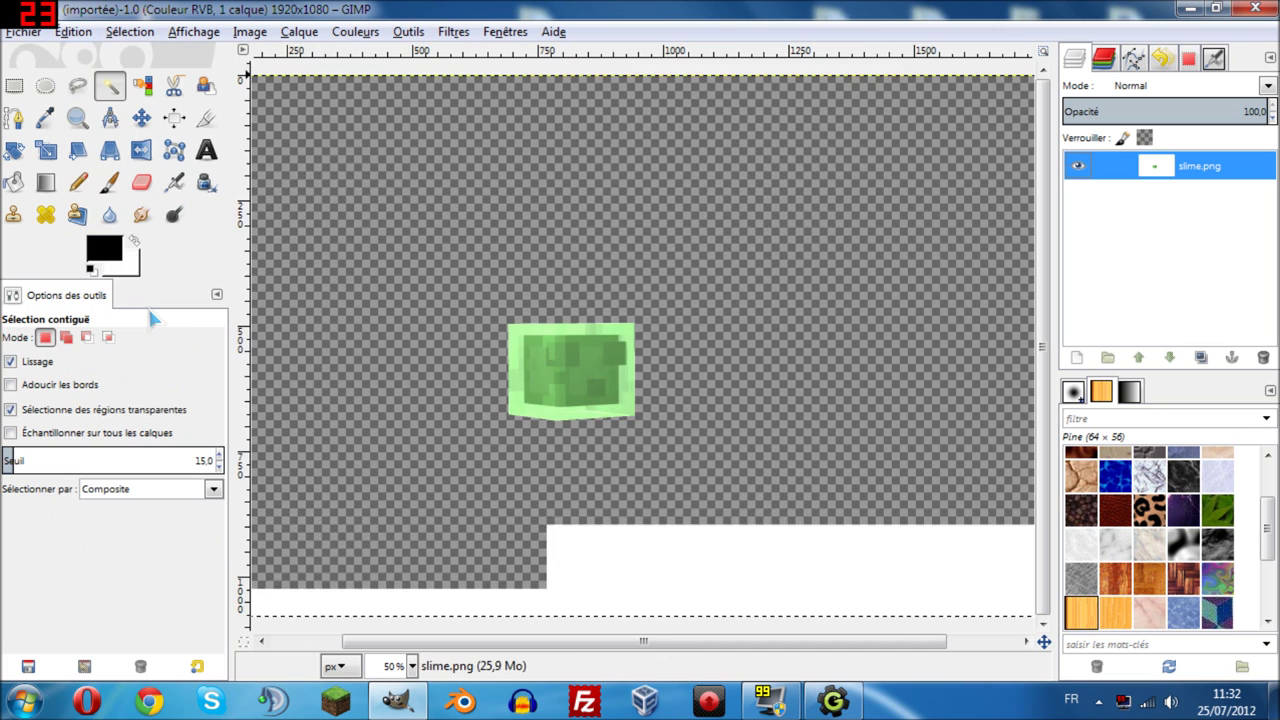
Deselect everything and bucket-fill the transparent area around the slime with the black foreground color.
{"action": "left_click", "coordinate": [130, 31]}
{"action": "left_click", "coordinate": [148, 86]}
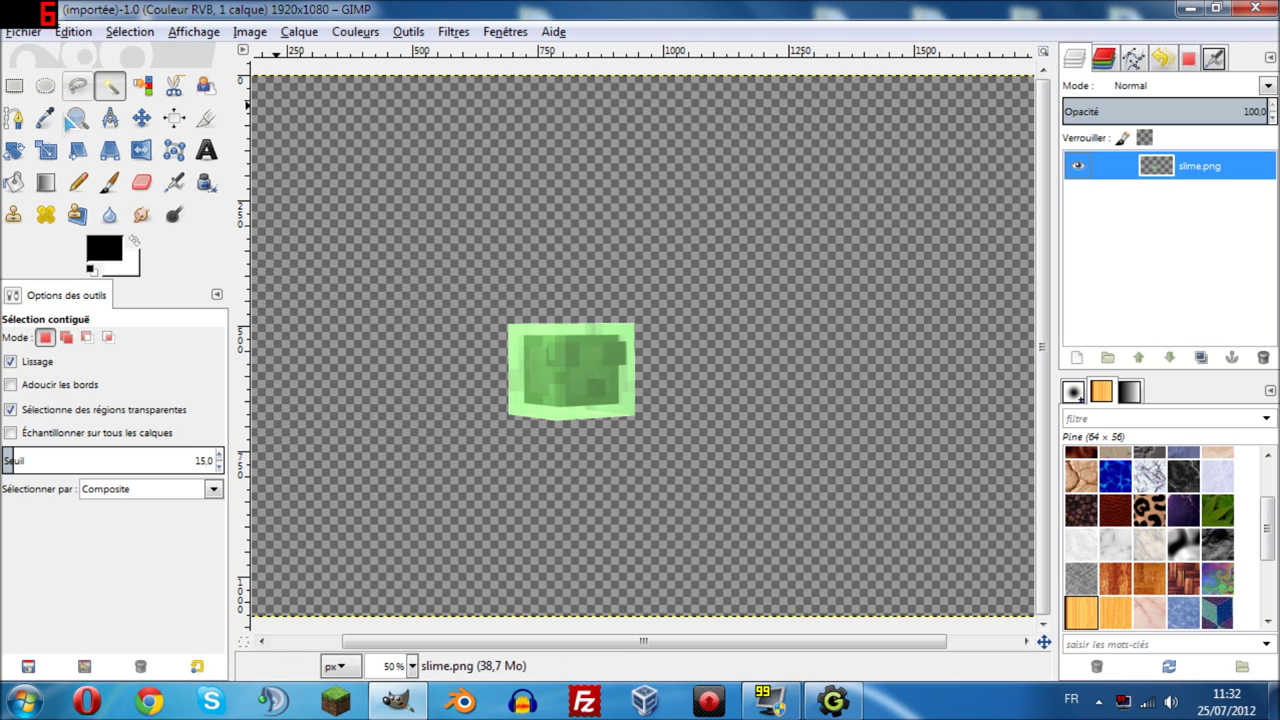
{"action": "left_click", "coordinate": [14, 183]}
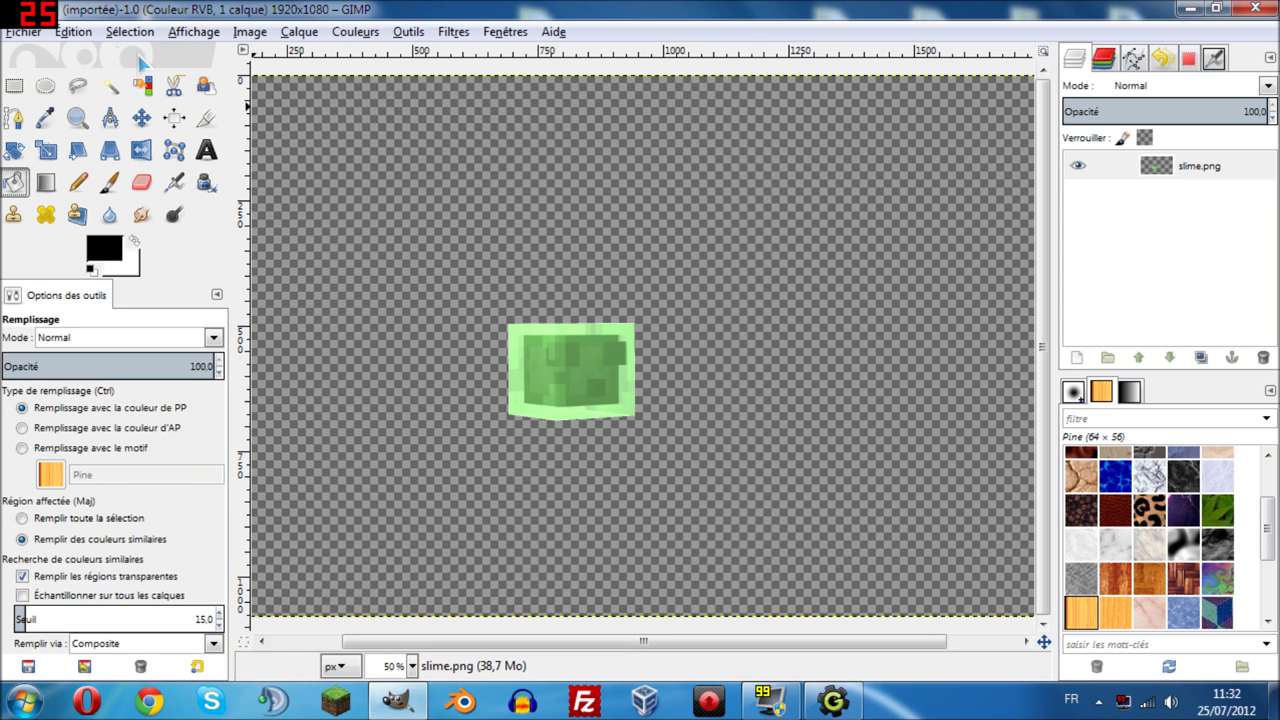
{"action": "right_click", "coordinate": [395, 253]}
{"action": "left_click", "coordinate": [395, 199]}
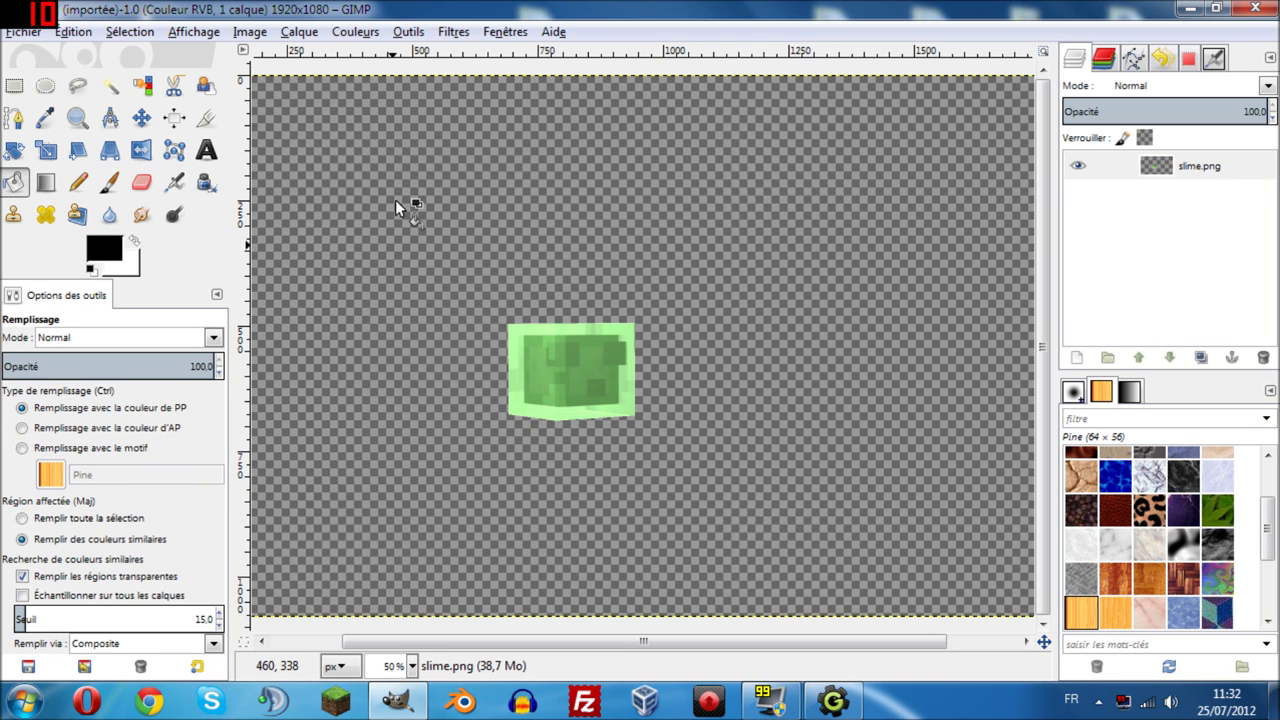
{"action": "left_click", "coordinate": [395, 199]}
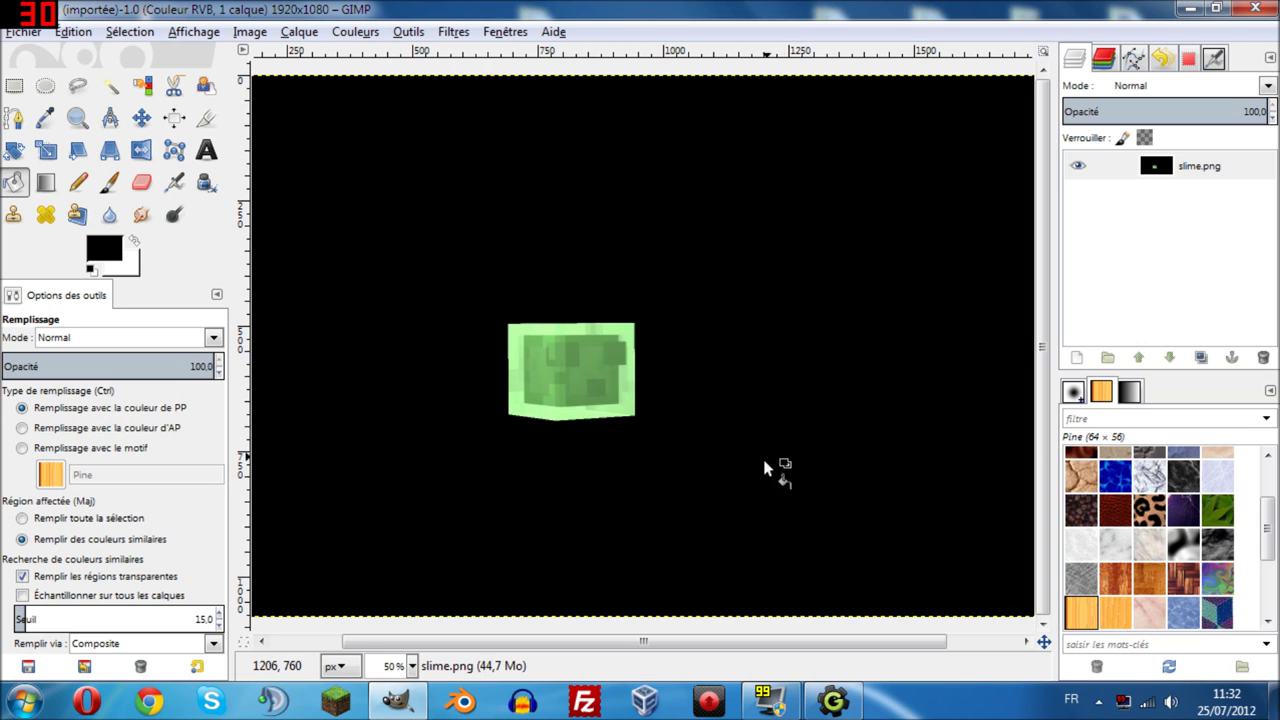
Undo the black fill and the deselection to bring back the background selection.
{"action": "left_click", "coordinate": [80, 32]}
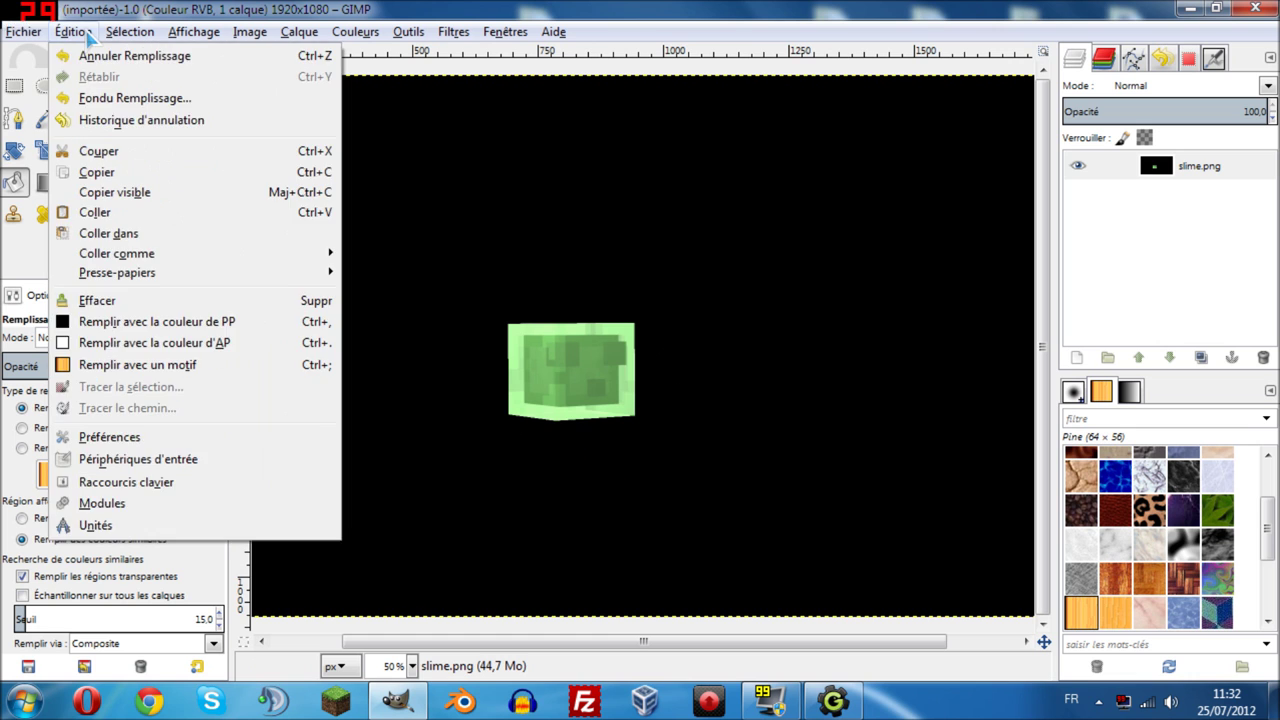
{"action": "left_click", "coordinate": [87, 32]}
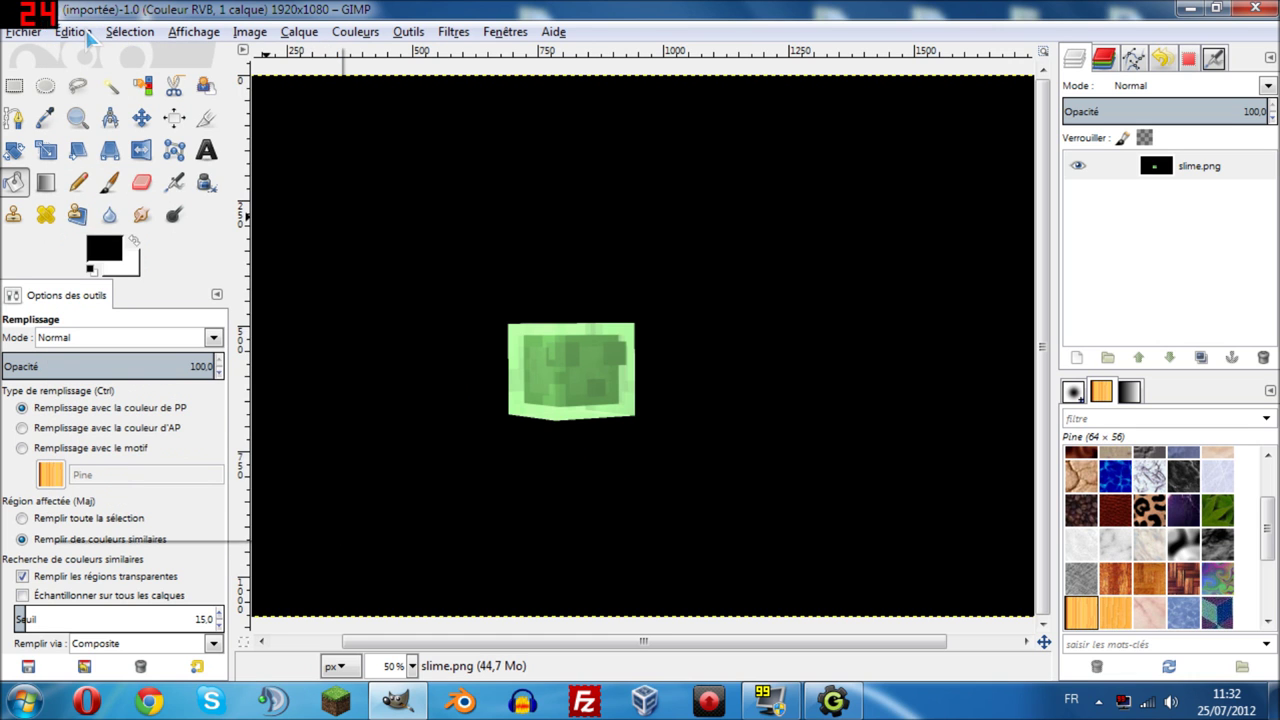
{"action": "left_click", "coordinate": [85, 32]}
{"action": "left_click", "coordinate": [102, 52]}
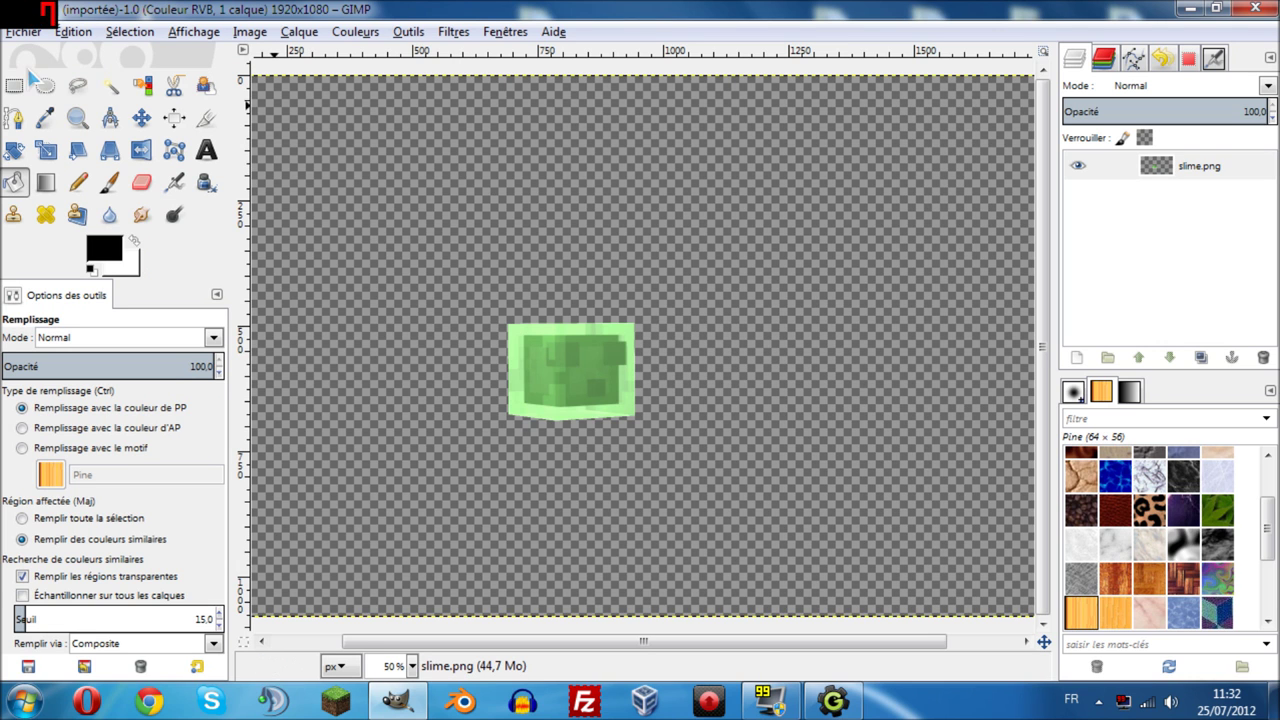
{"action": "left_click", "coordinate": [73, 32]}
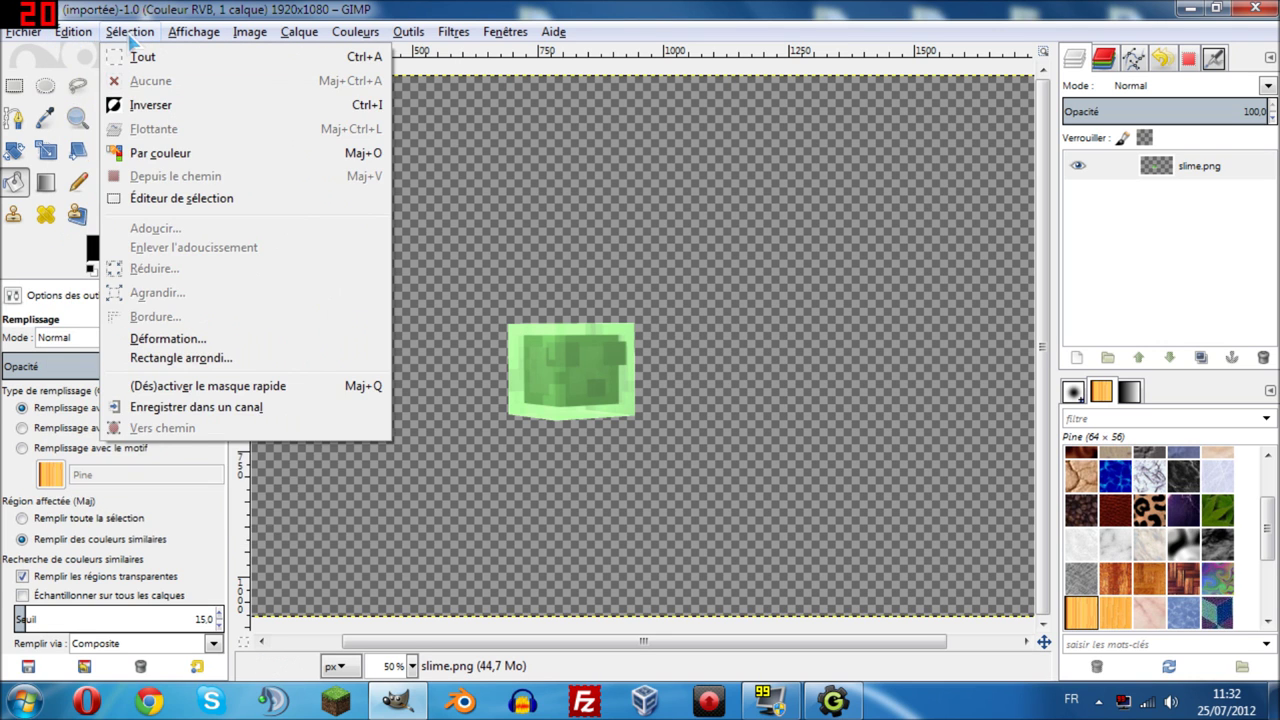
{"action": "left_click", "coordinate": [88, 38]}
{"action": "left_click", "coordinate": [88, 38]}
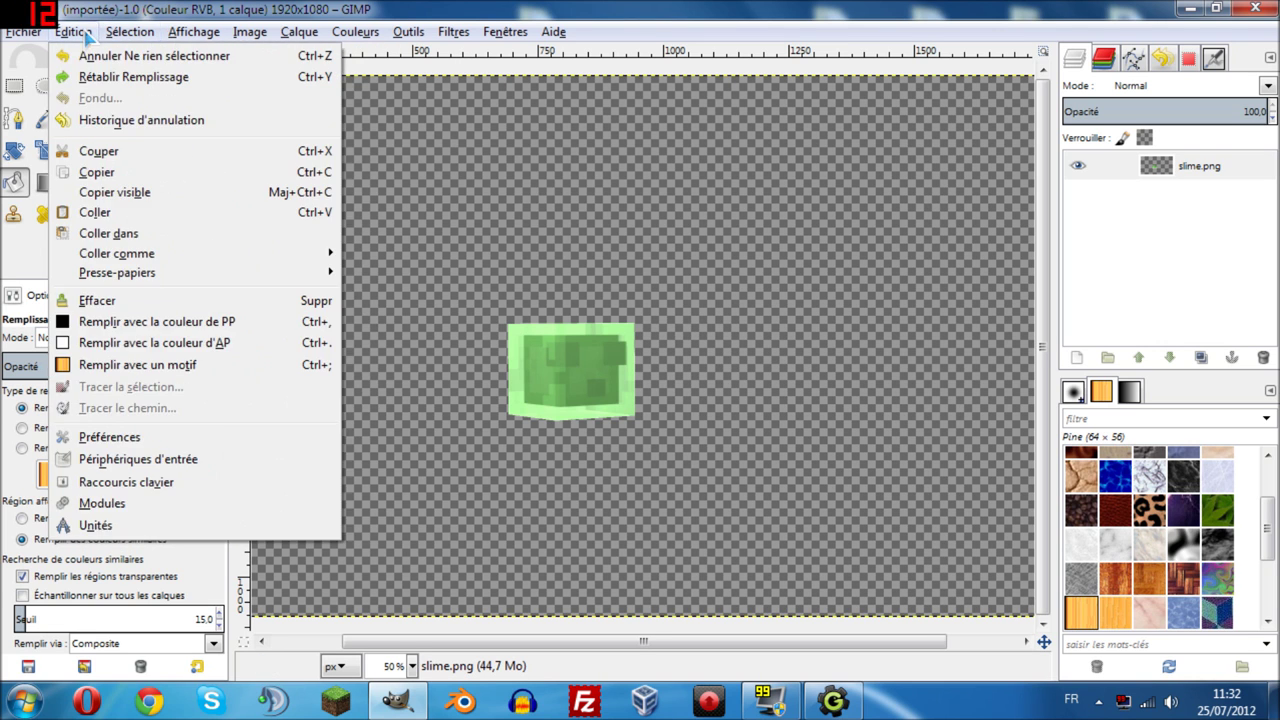
{"action": "left_click", "coordinate": [88, 38]}
{"action": "left_click", "coordinate": [88, 38]}
{"action": "left_click", "coordinate": [96, 61]}
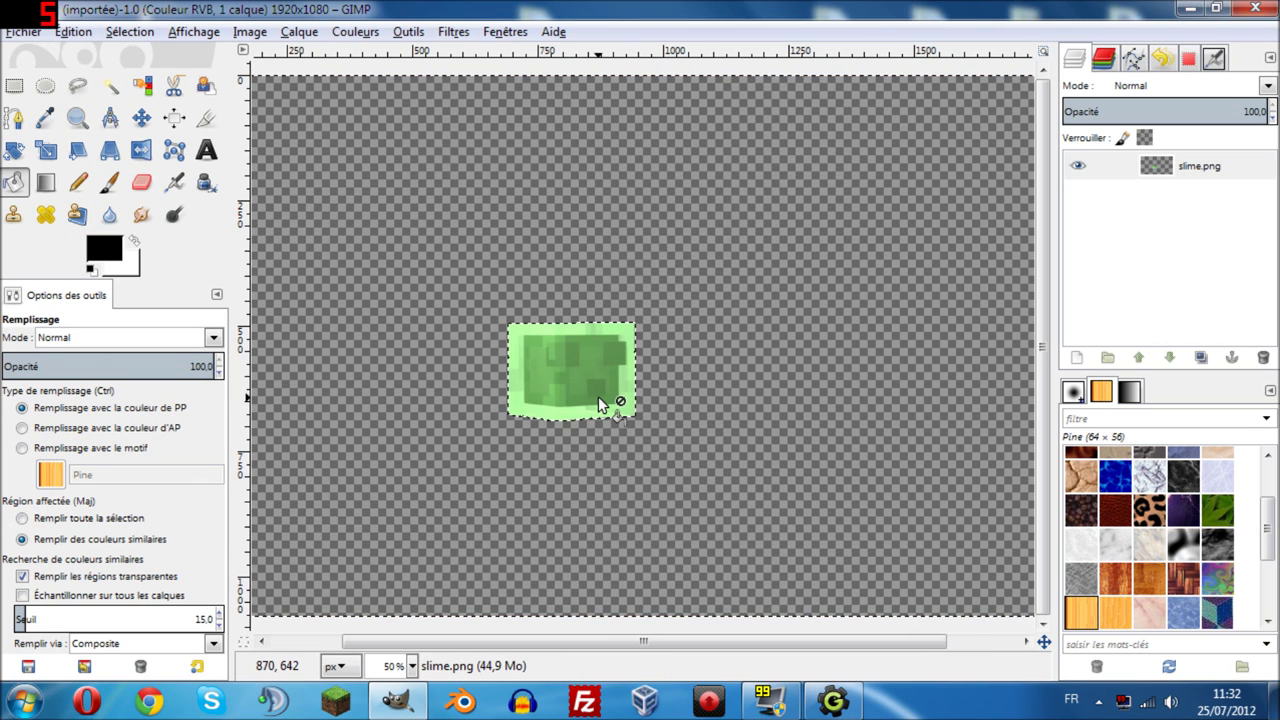
Invert the selection so that it covers the slime instead of the background.
{"action": "left_click", "coordinate": [80, 35]}
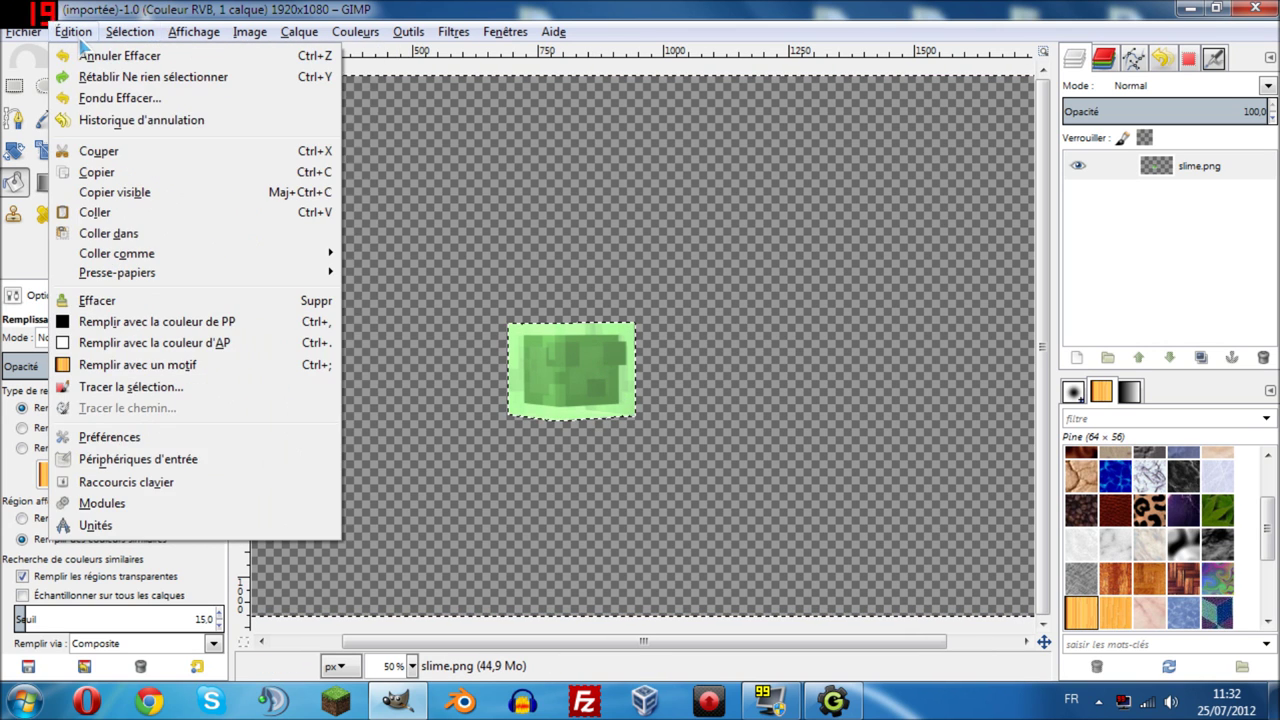
{"action": "left_click", "coordinate": [74, 32]}
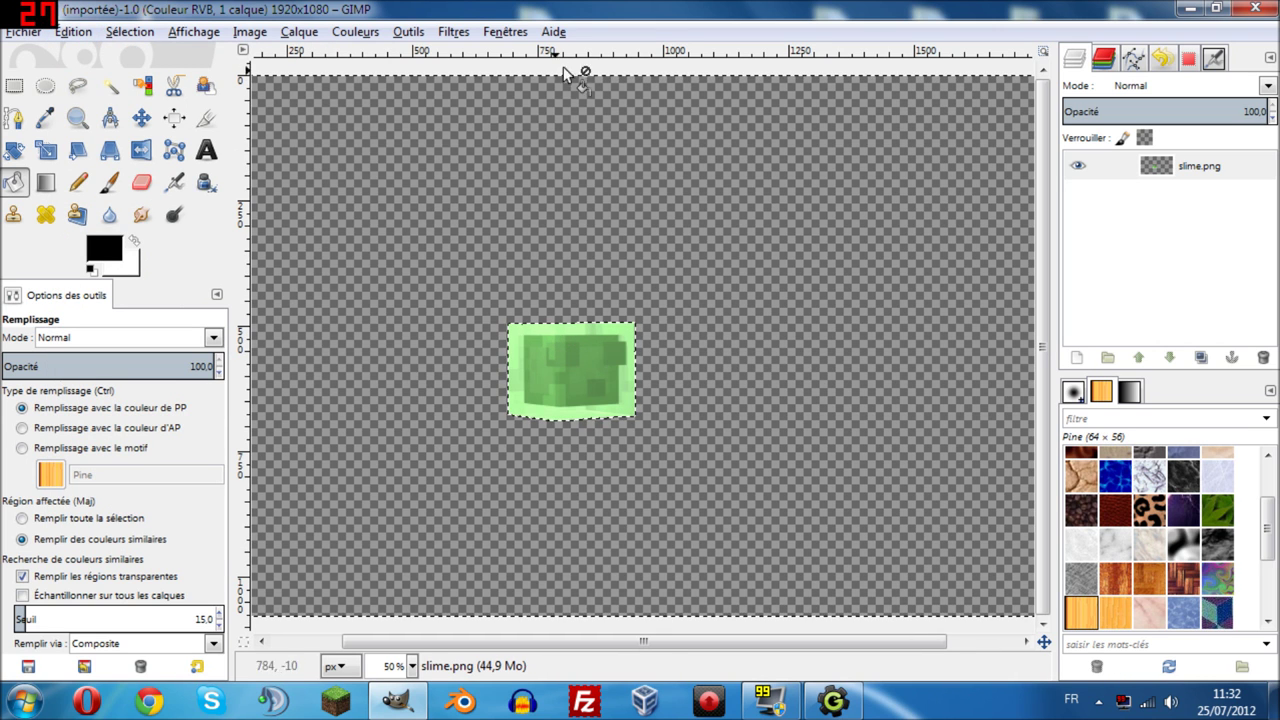
{"action": "left_click", "coordinate": [74, 32]}
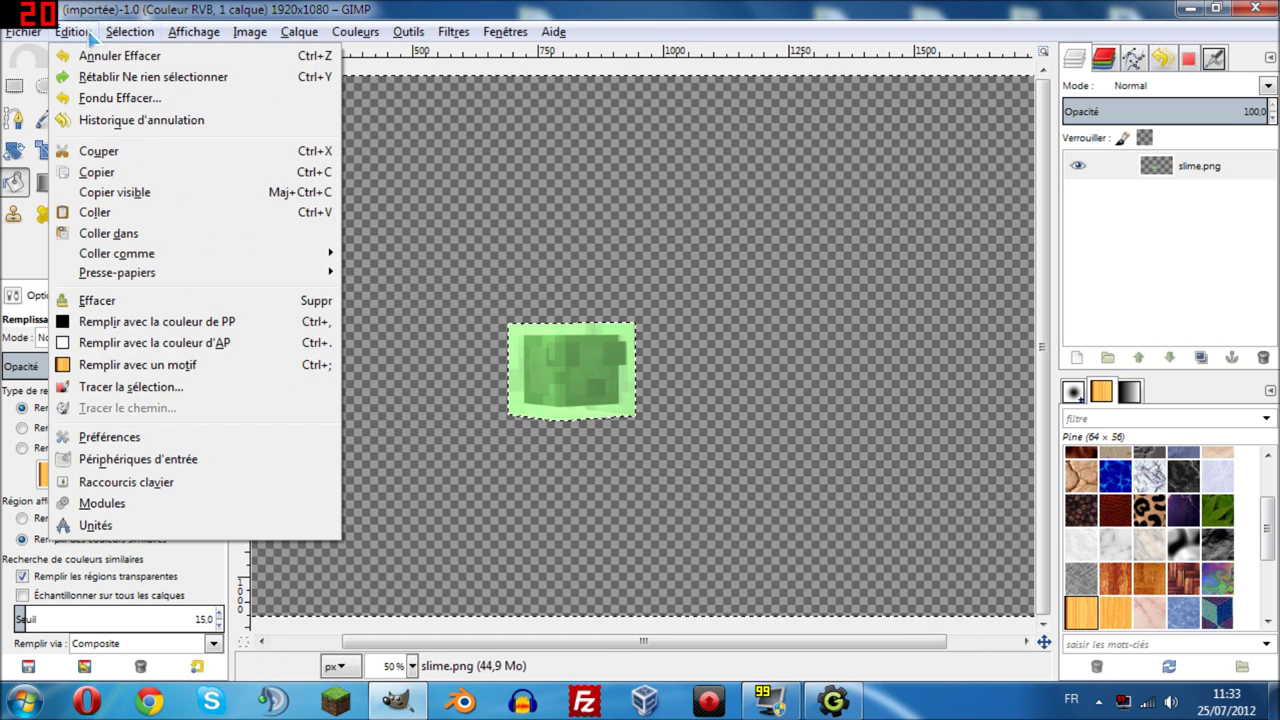
{"action": "mouse_move", "coordinate": [130, 32]}
{"action": "left_click", "coordinate": [150, 106]}
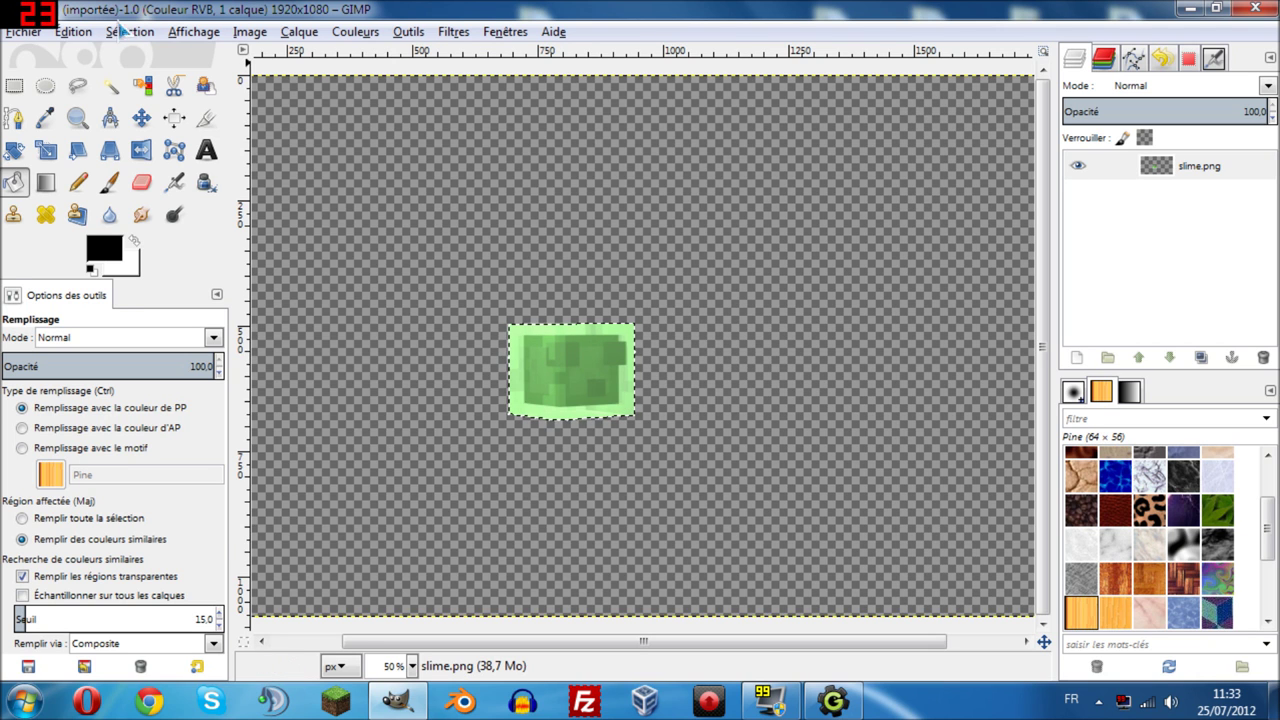
Copy the selected slime and paste it as a new image.
{"action": "left_click", "coordinate": [73, 31]}
{"action": "left_click", "coordinate": [127, 199]}
{"action": "left_click", "coordinate": [73, 31]}
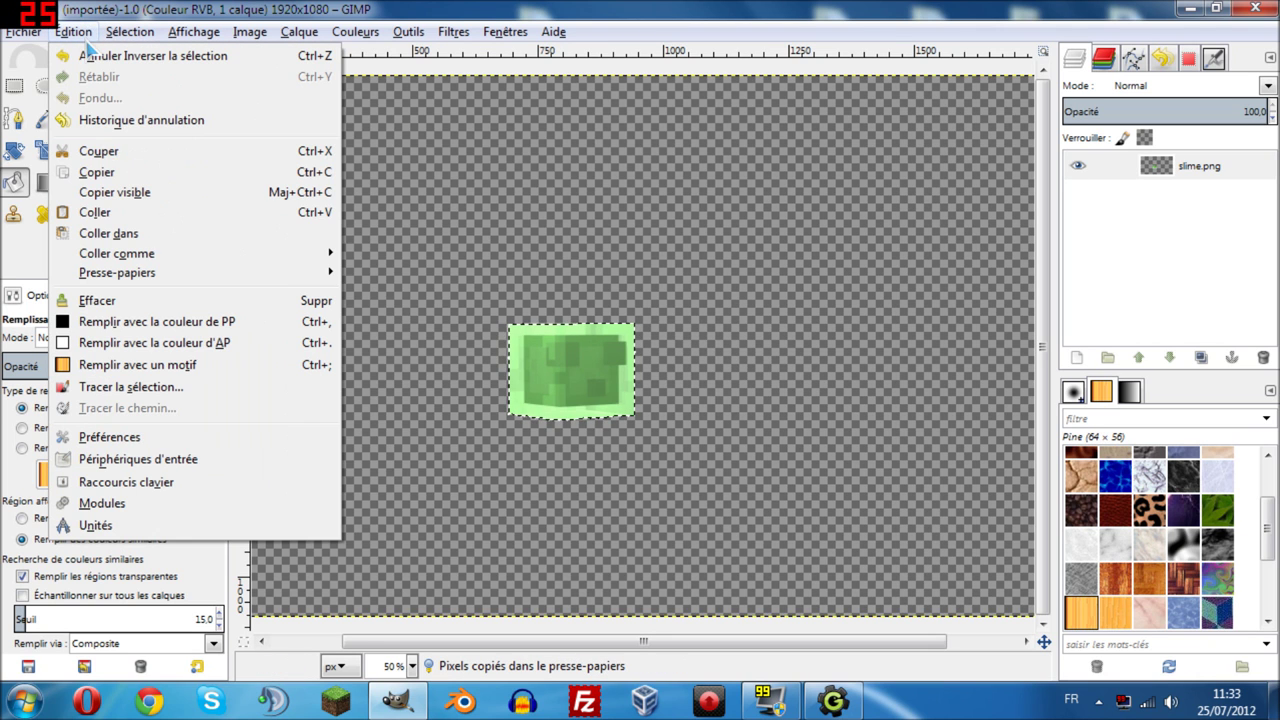
{"action": "mouse_move", "coordinate": [162, 254]}
{"action": "left_click", "coordinate": [357, 274]}
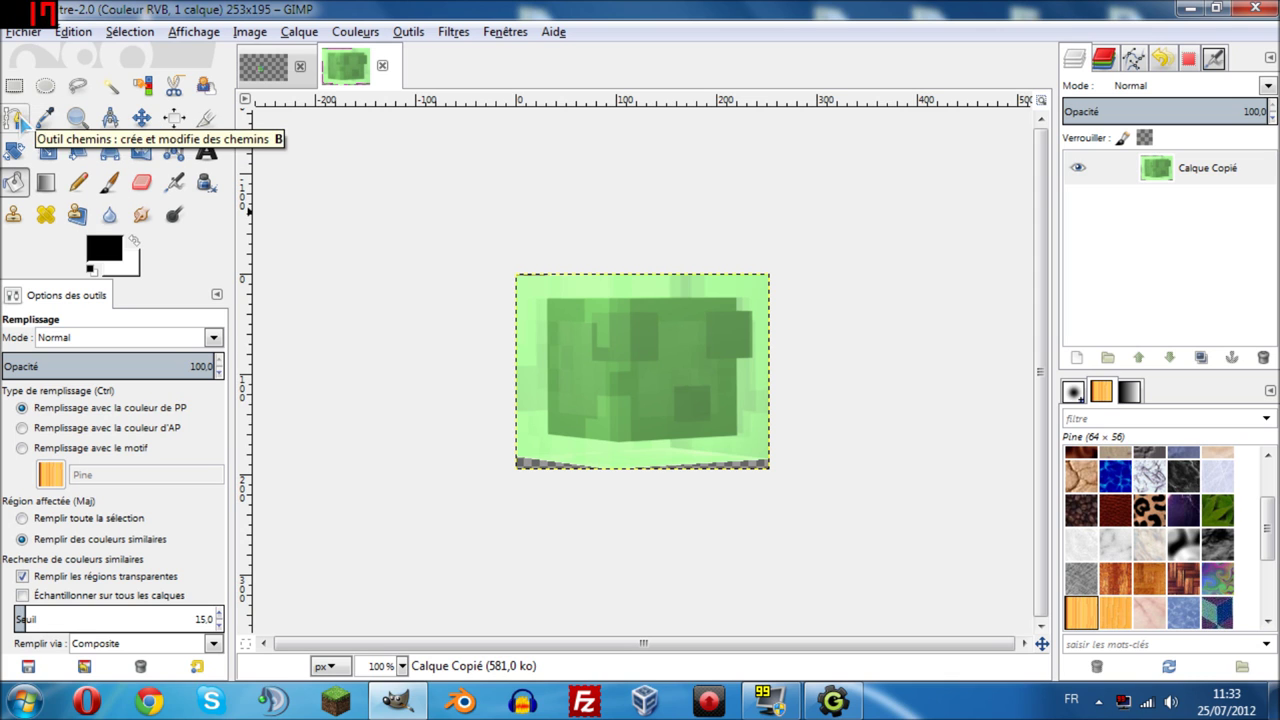
Blur the outer edges of the slime with the Blur/Sharpen tool, using the 2. Hardness 050 brush at size 20.
{"action": "left_click", "coordinate": [143, 216]}
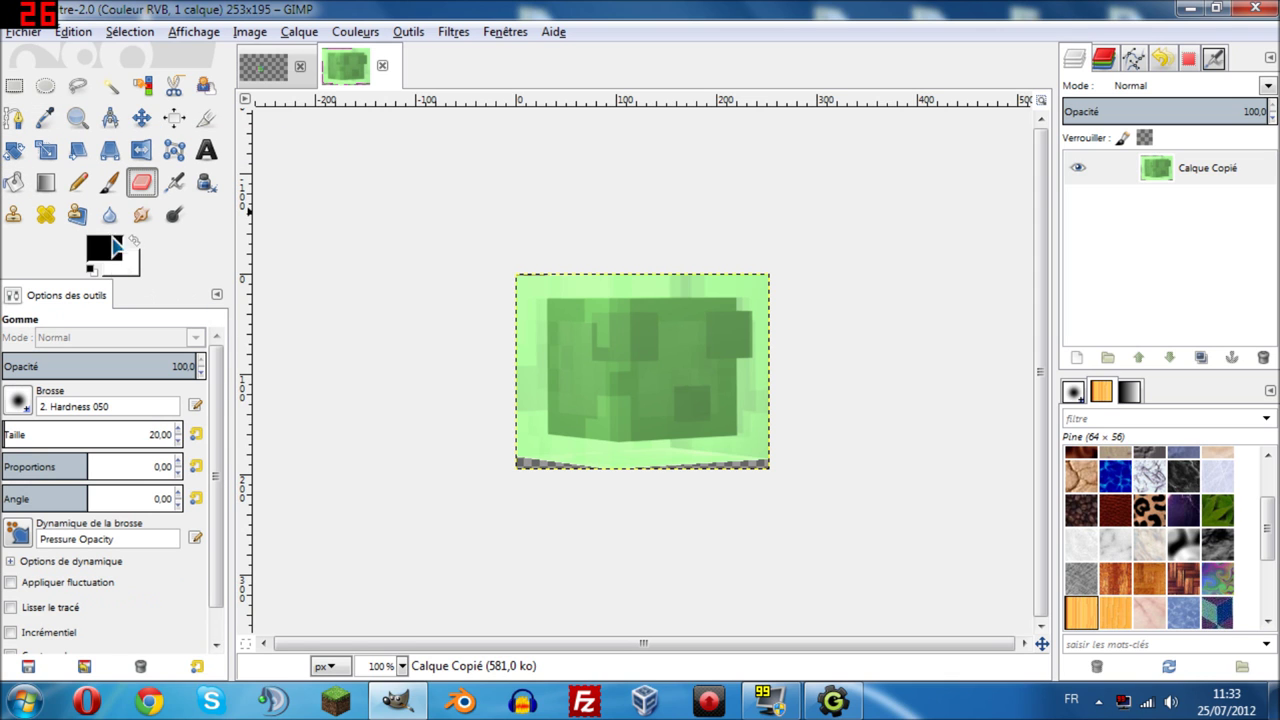
{"action": "left_click", "coordinate": [109, 214]}
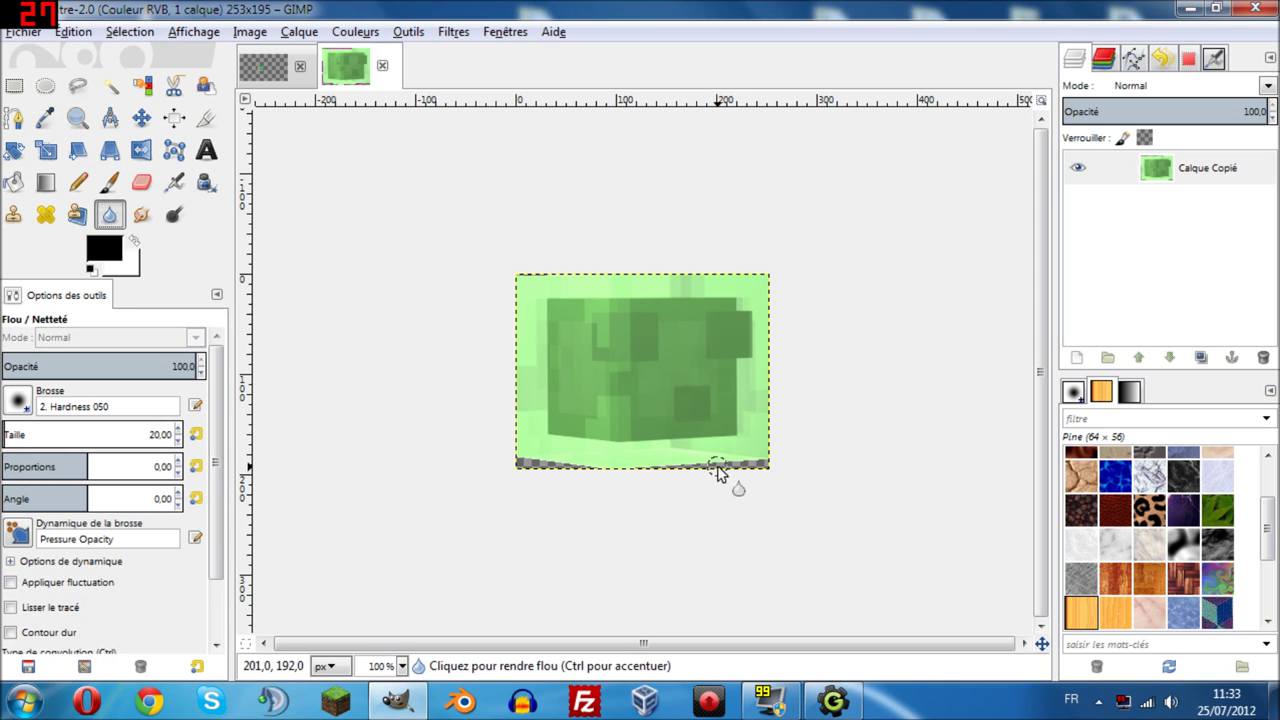
{"action": "mouse_move", "coordinate": [775, 466]}
{"action": "left_mouse_down"}
{"action": "mouse_move", "coordinate": [630, 472]}
{"action": "mouse_move", "coordinate": [534, 447]}
{"action": "mouse_move", "coordinate": [518, 453]}
{"action": "mouse_move", "coordinate": [594, 467]}
{"action": "mouse_move", "coordinate": [504, 455]}
{"action": "mouse_move", "coordinate": [599, 476]}
{"action": "mouse_move", "coordinate": [718, 444]}
{"action": "left_mouse_up"}
{"action": "mouse_move", "coordinate": [520, 277]}
{"action": "left_mouse_down"}
{"action": "mouse_move", "coordinate": [767, 290]}
{"action": "mouse_move", "coordinate": [755, 278]}
{"action": "mouse_move", "coordinate": [742, 455]}
{"action": "mouse_move", "coordinate": [762, 456]}
{"action": "mouse_move", "coordinate": [667, 470]}
{"action": "left_mouse_up"}
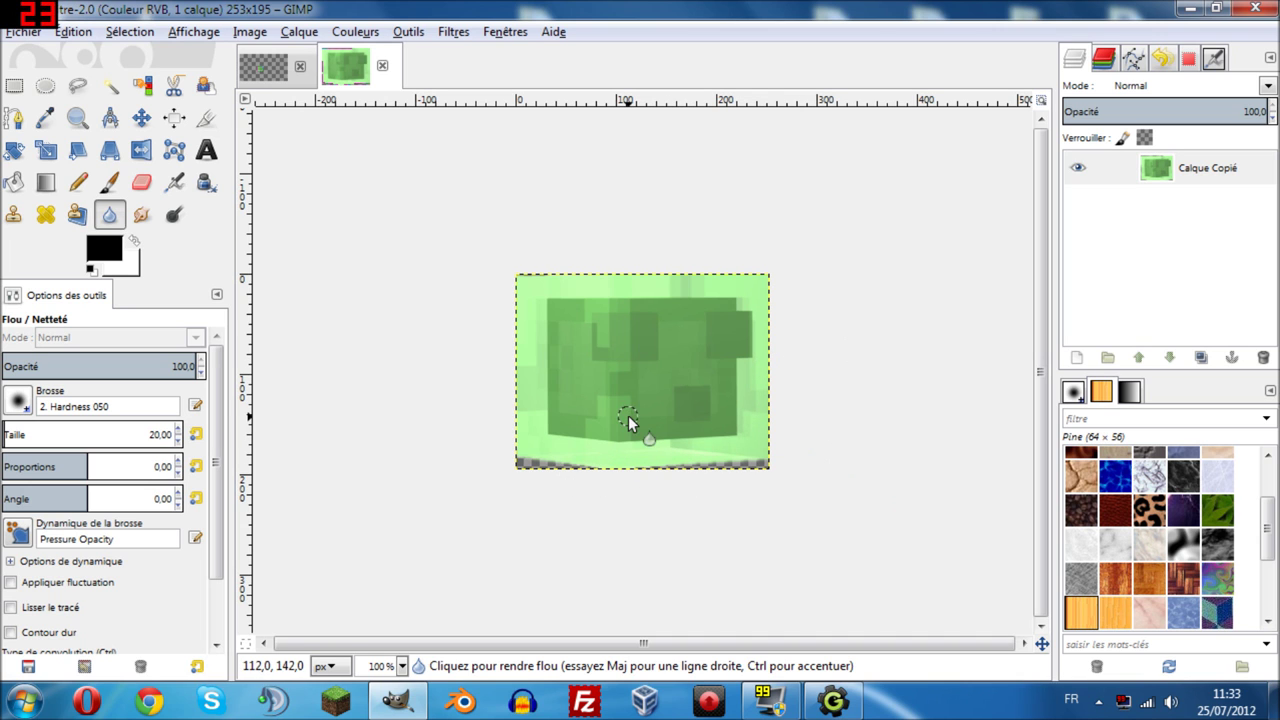
{"action": "key", "text": "ctrl+z"}
{"action": "key", "text": "ctrl+z"}
{"action": "key", "text": "ctrl+y"}
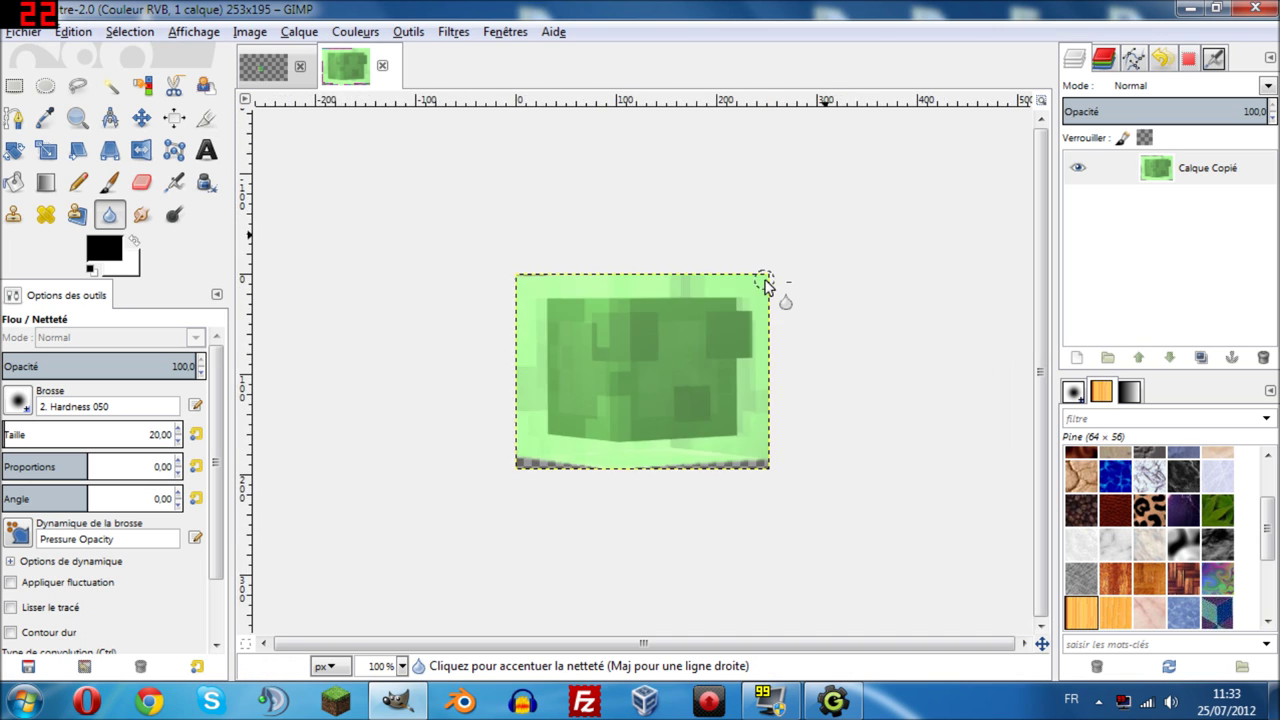
Recolor the slime red with Hue-Saturation by setting the green range's hue to -106.
{"action": "left_click", "coordinate": [370, 36]}
{"action": "left_click", "coordinate": [370, 36]}
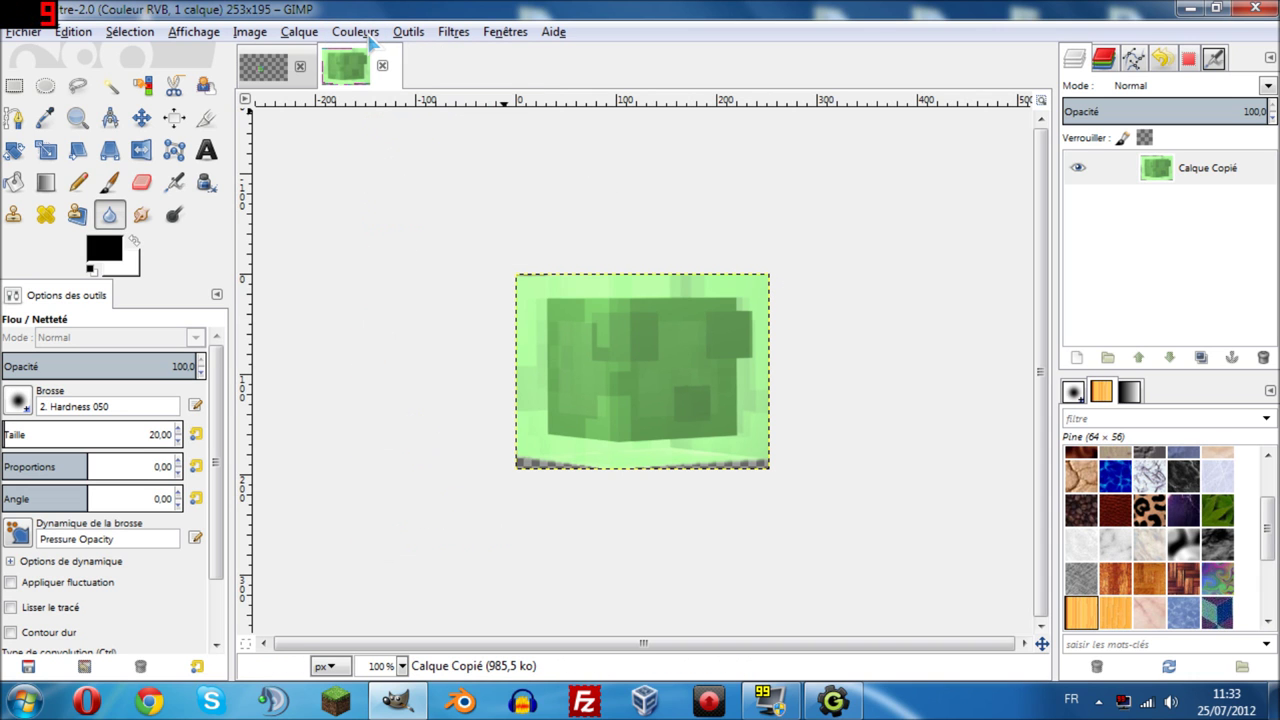
{"action": "left_click", "coordinate": [356, 32]}
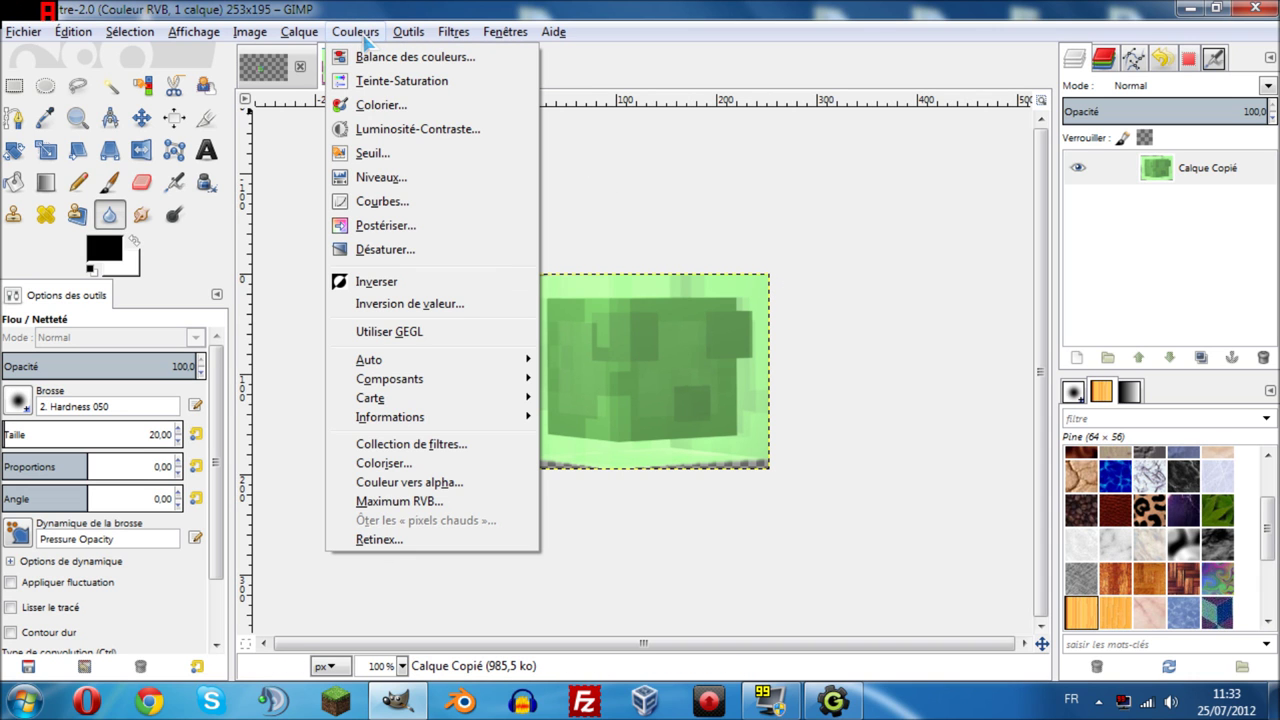
{"action": "left_click", "coordinate": [400, 81]}
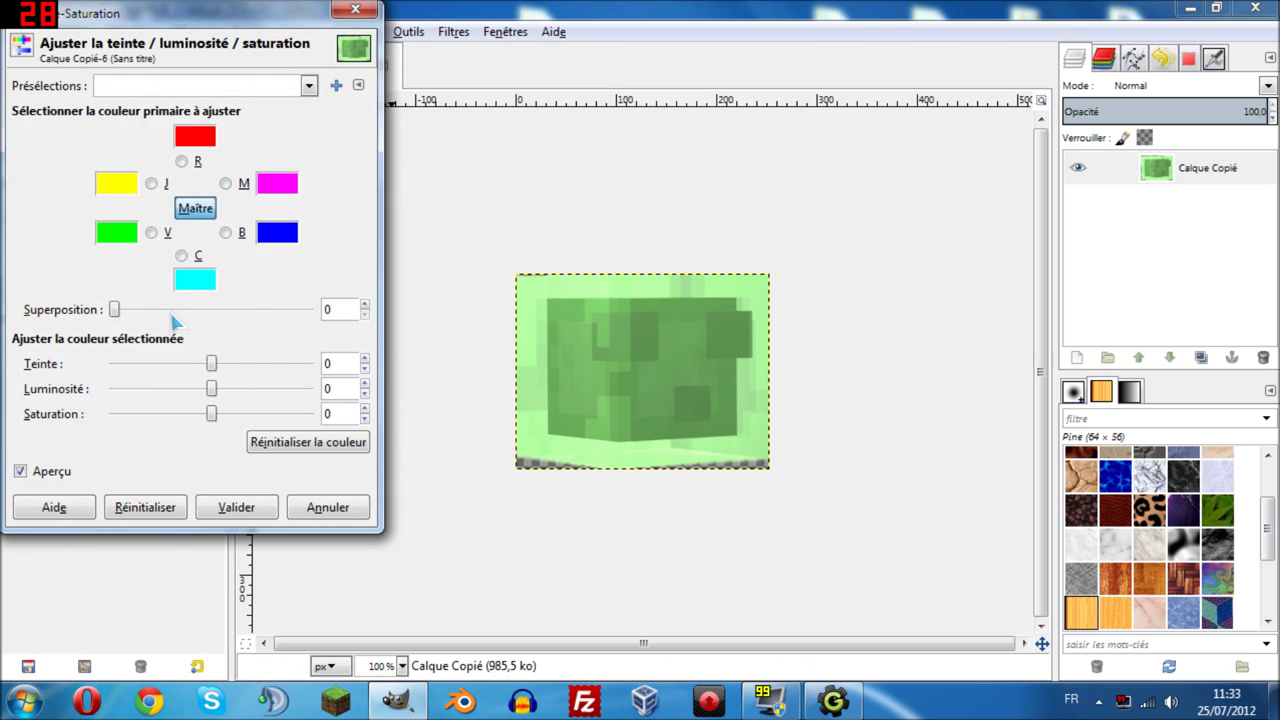
{"action": "left_click", "coordinate": [152, 233]}
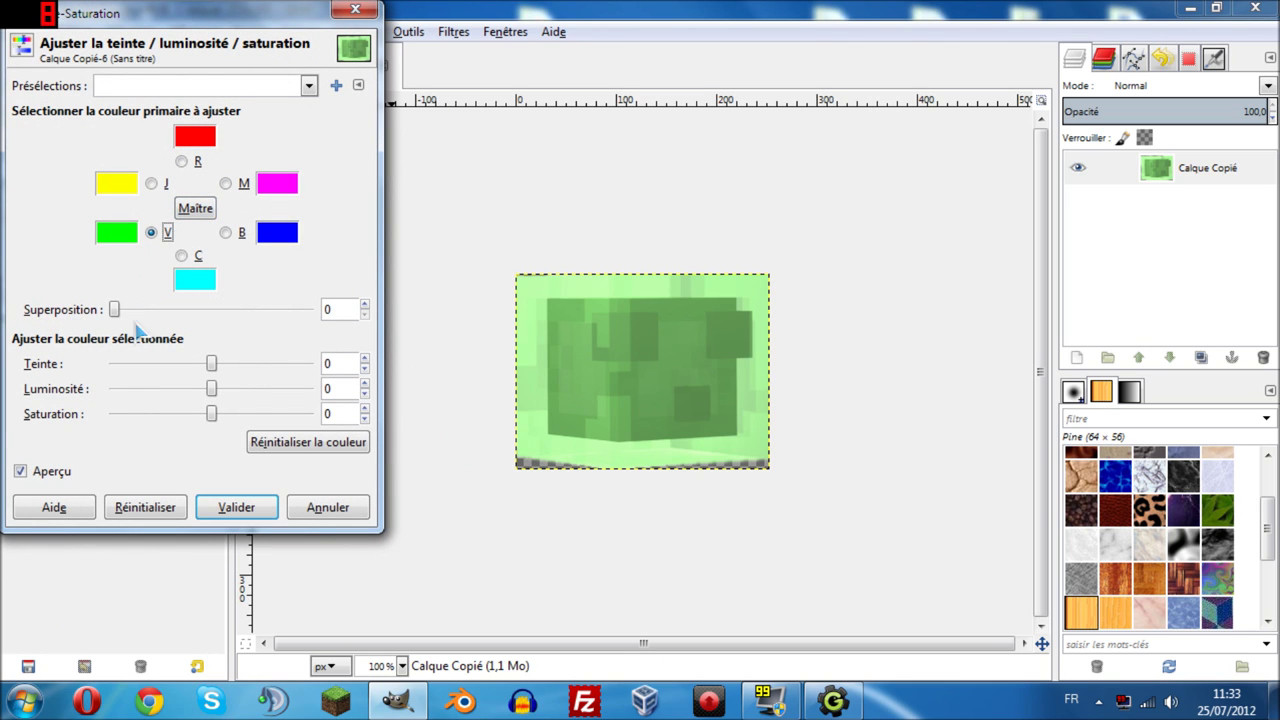
{"action": "left_click_drag", "start_coordinate": [211, 366], "coordinate": [155, 370]}
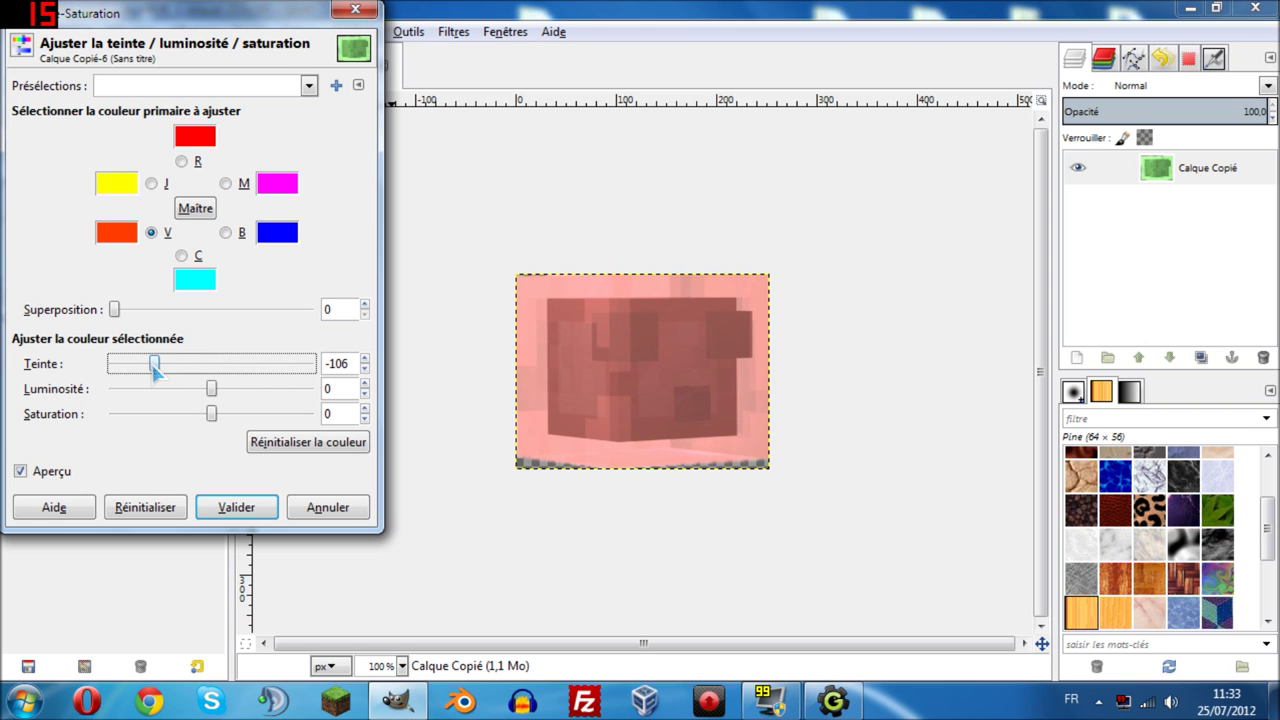
{"action": "left_click", "coordinate": [240, 508]}
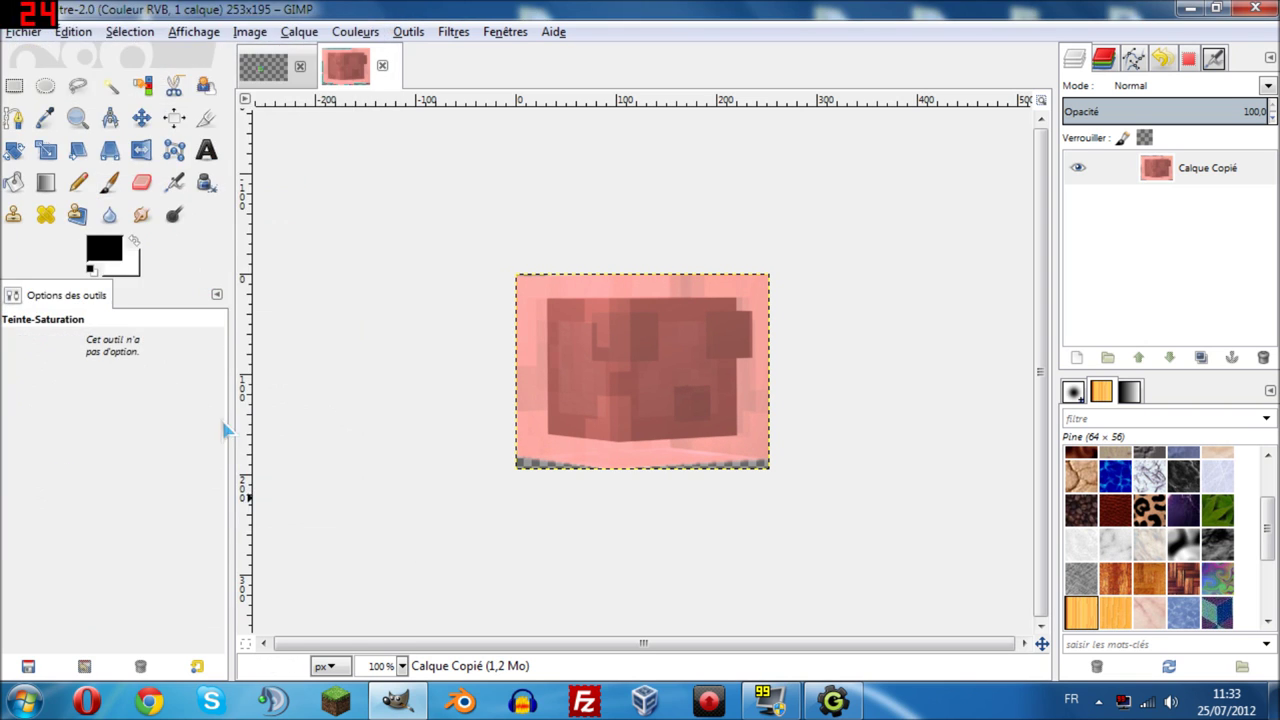
Export the image as slimesprite.png to the Documents folder with the default PNG options and minimize GIMP.
{"action": "left_click", "coordinate": [22, 32]}
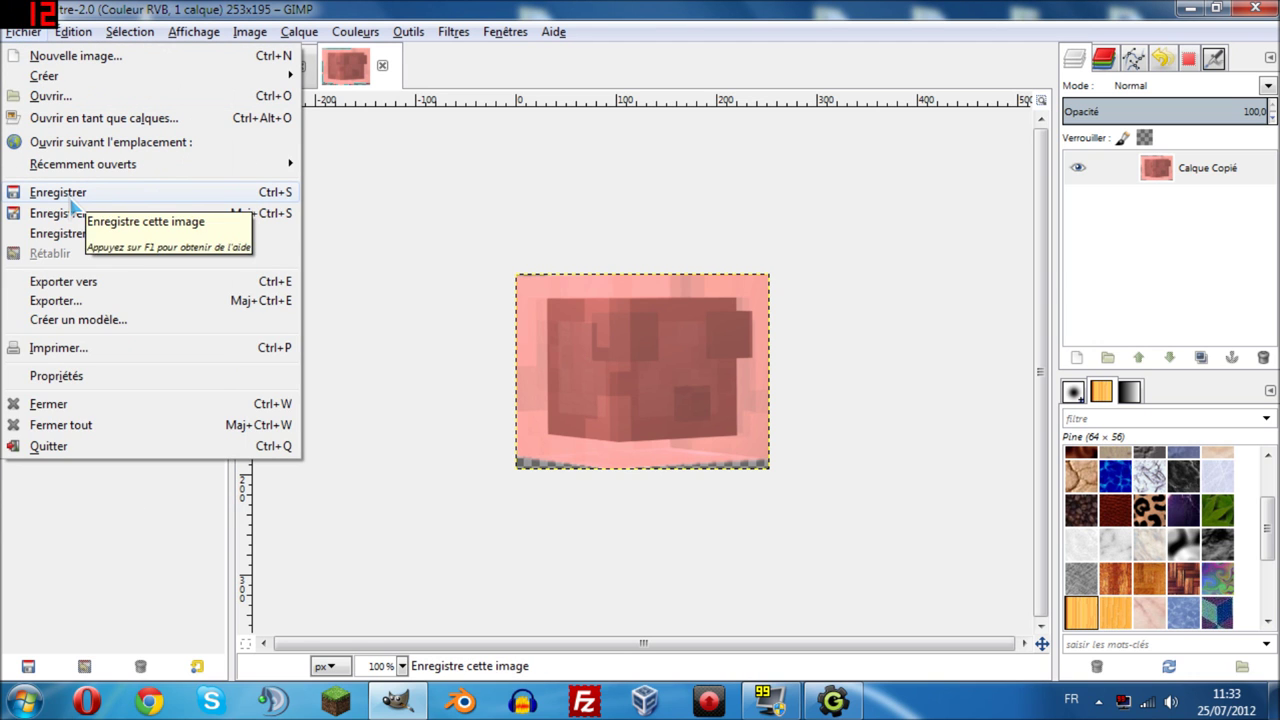
{"action": "left_click", "coordinate": [56, 300]}
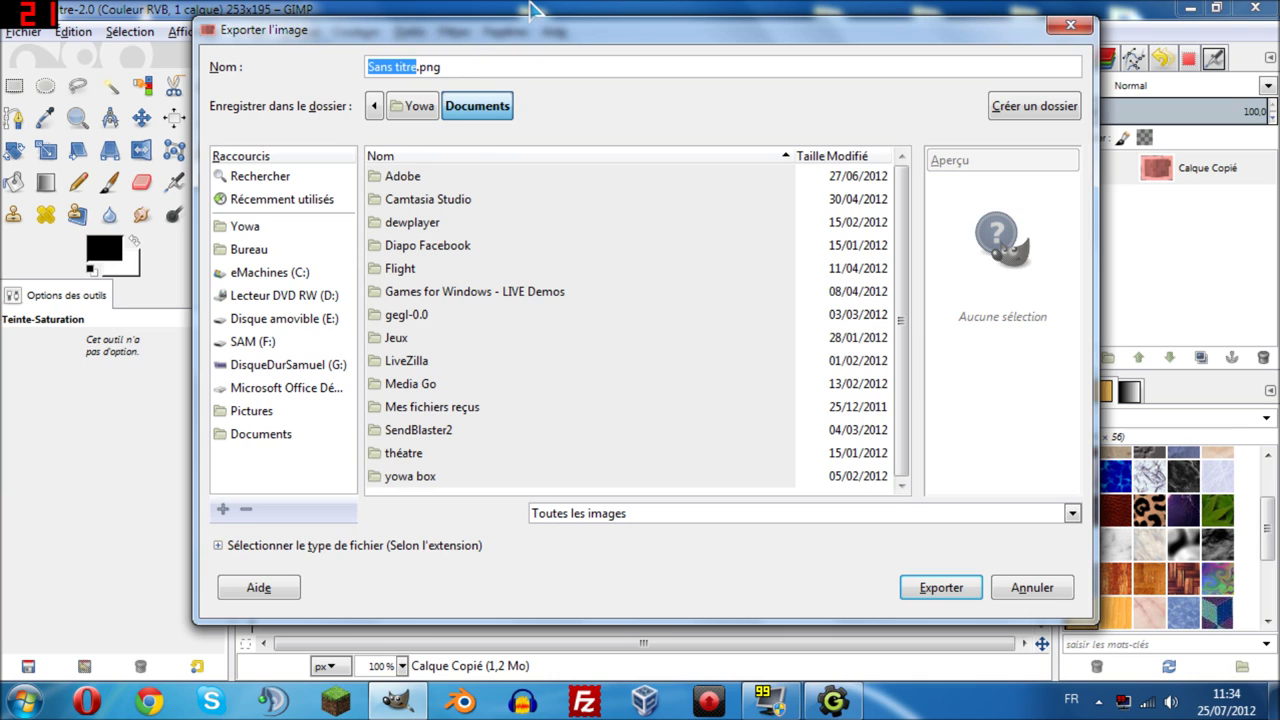
{"action": "type", "text": "slimespr"}
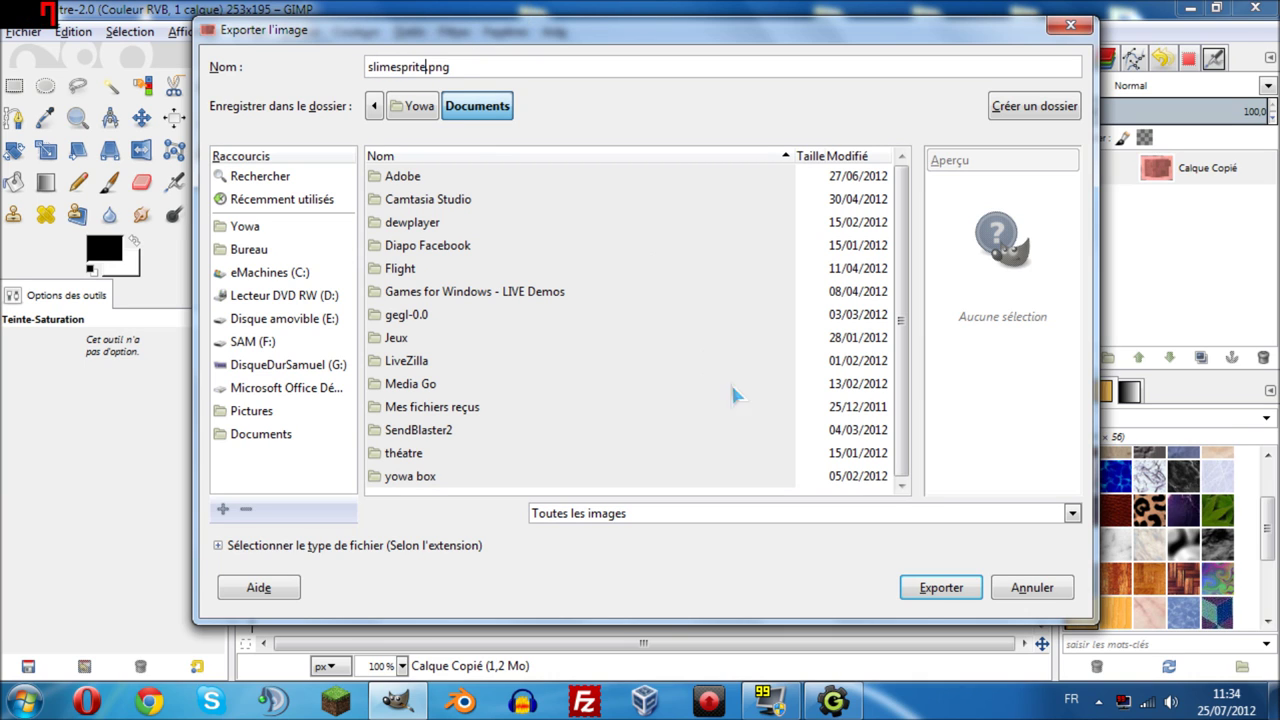
{"action": "left_click", "coordinate": [940, 587]}
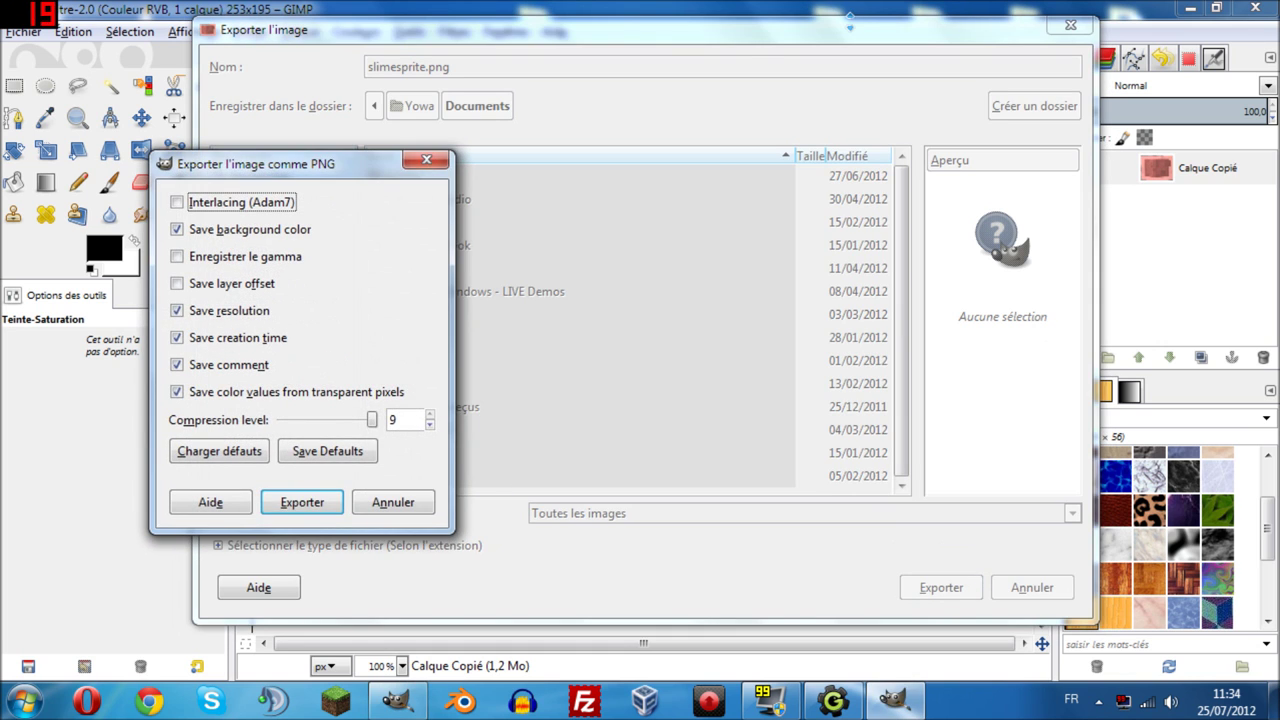
{"action": "left_click", "coordinate": [308, 510]}
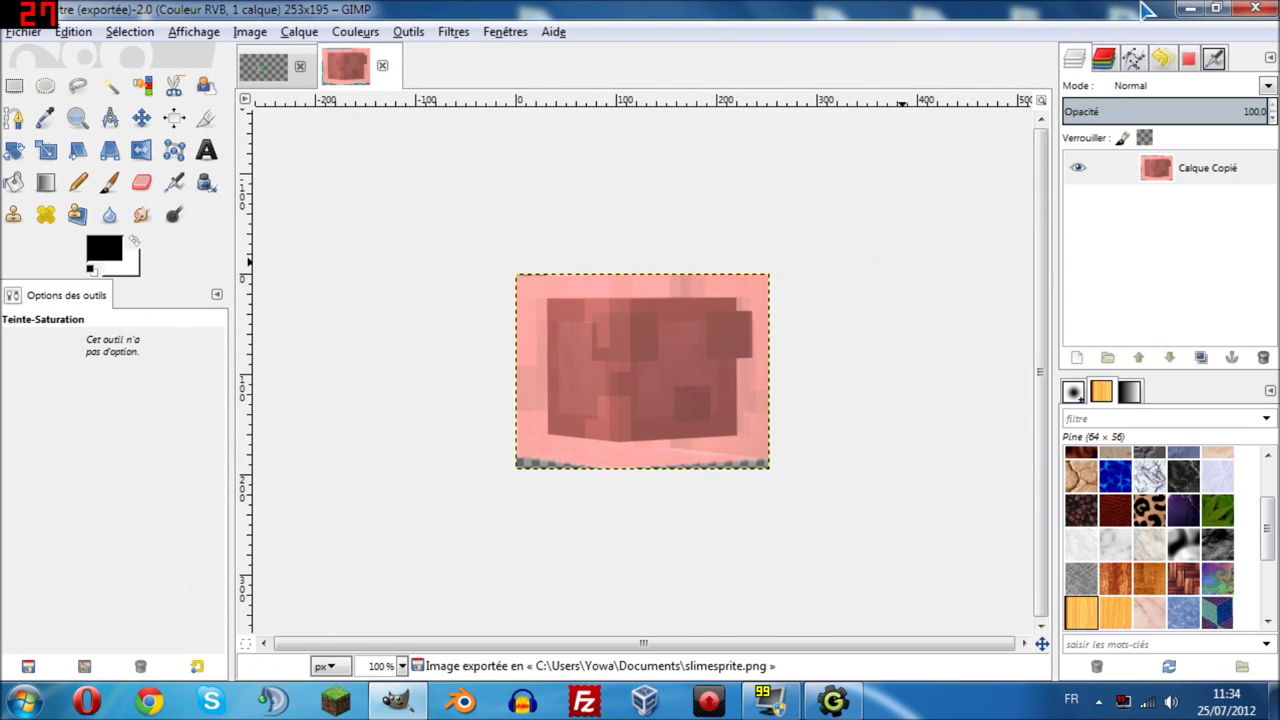
{"action": "left_click", "coordinate": [1189, 9]}
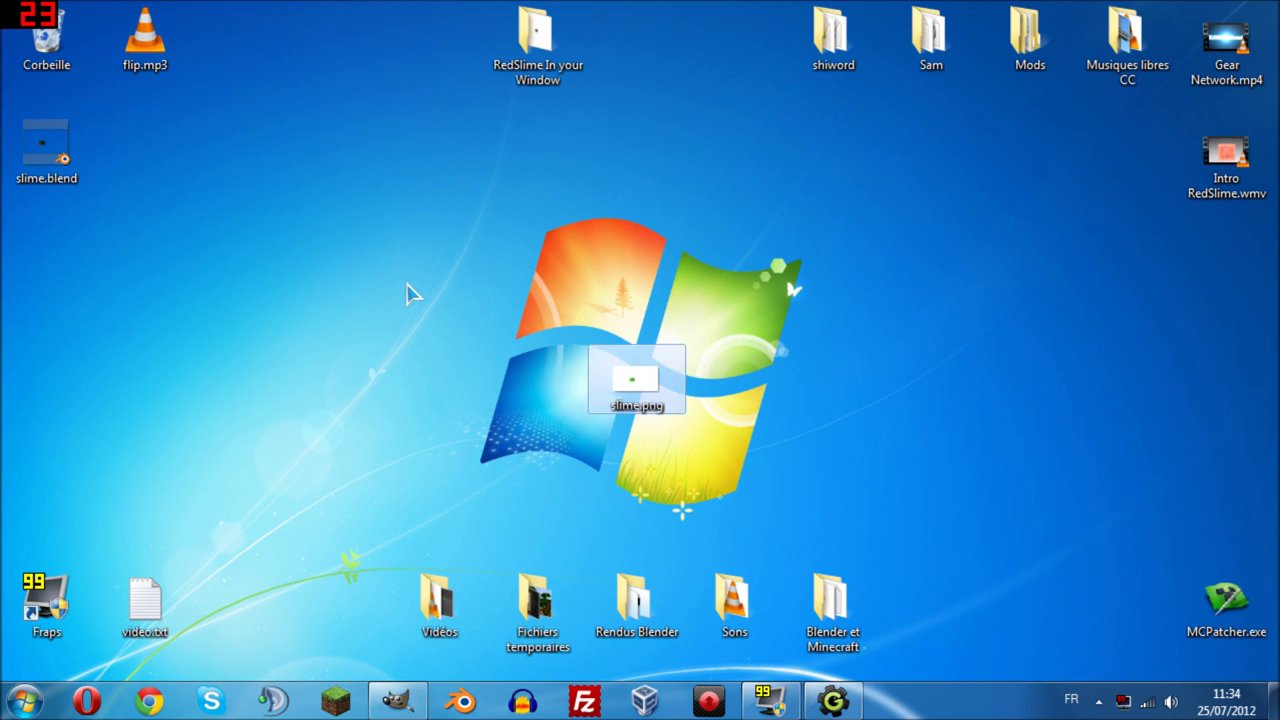
Switch back to GIMP, export the red slime as slimesprite.png to the Desktop with the default PNG options, and show the desktop.
{"action": "right_click", "coordinate": [406, 293]}
{"action": "left_click", "coordinate": [425, 336]}
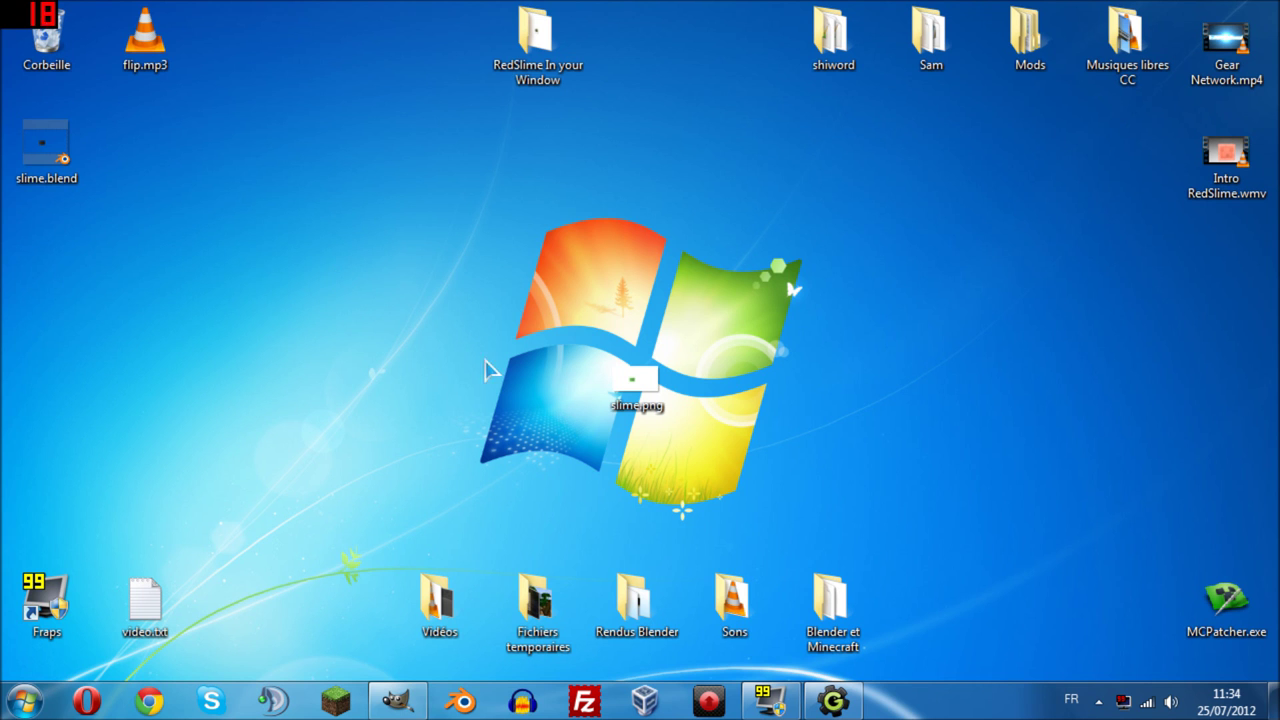
{"action": "left_click", "coordinate": [392, 708]}
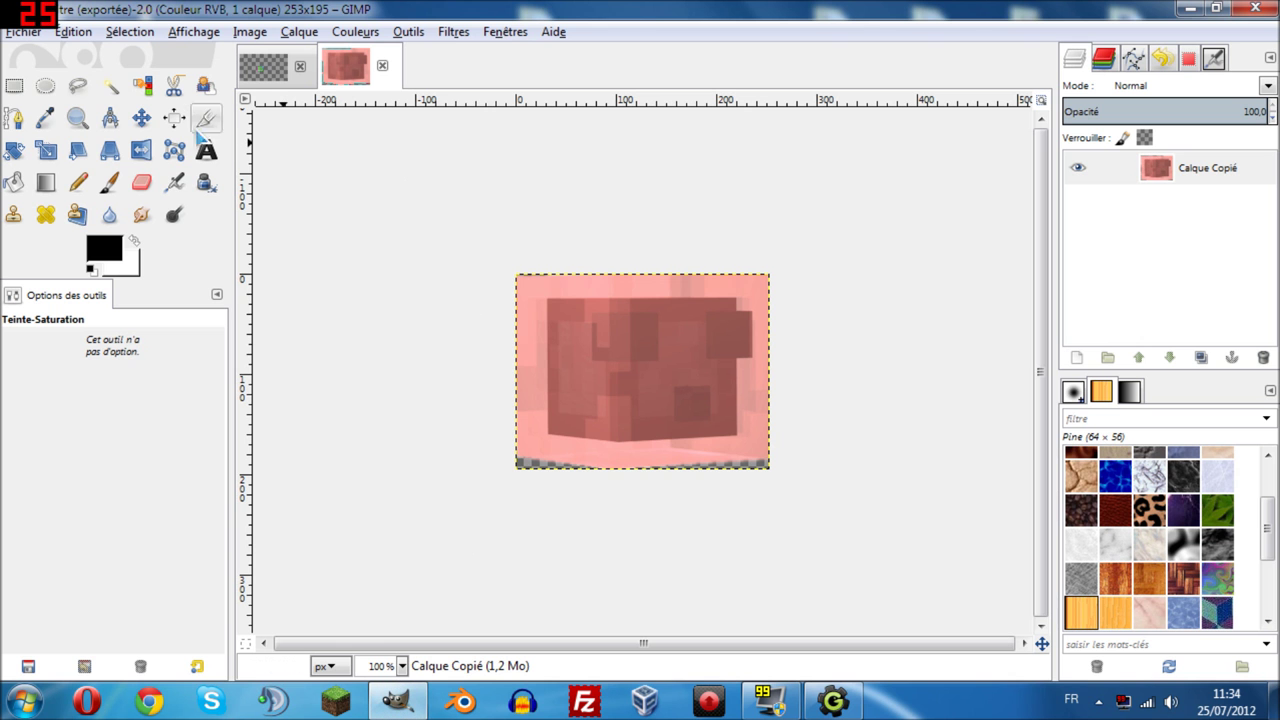
{"action": "left_click", "coordinate": [24, 35]}
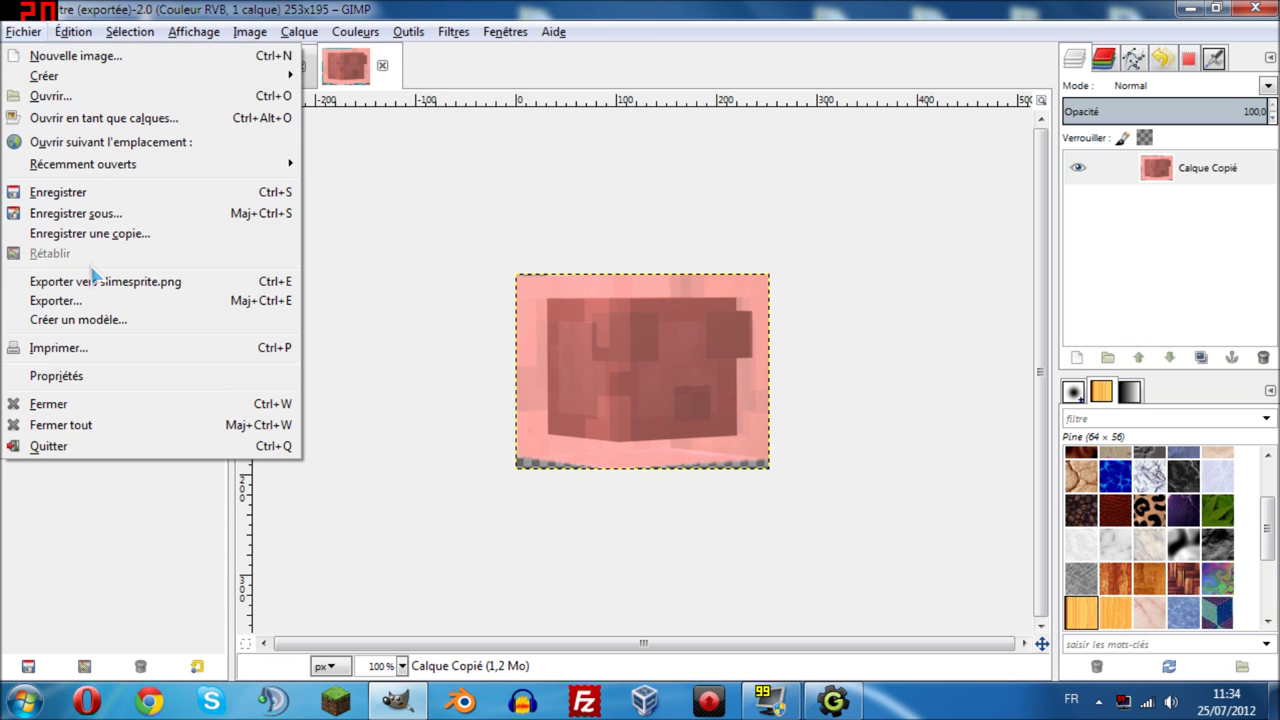
{"action": "left_click", "coordinate": [104, 300]}
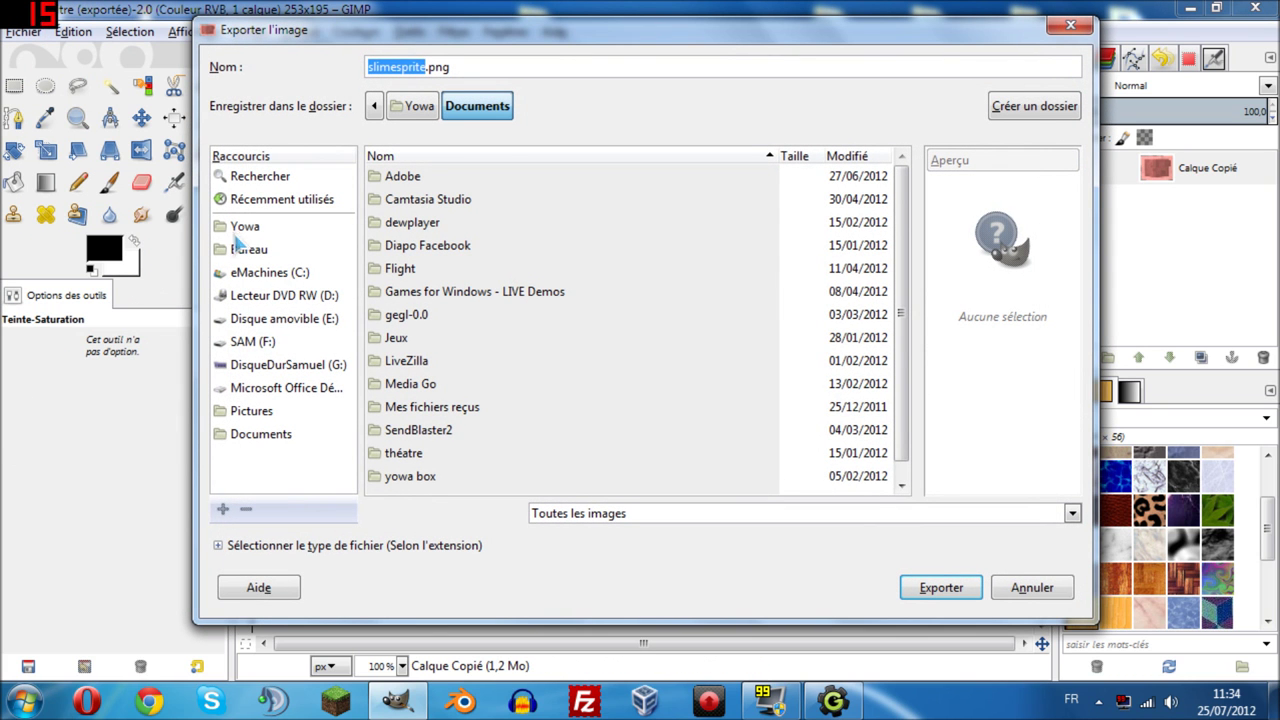
{"action": "left_click", "coordinate": [306, 257]}
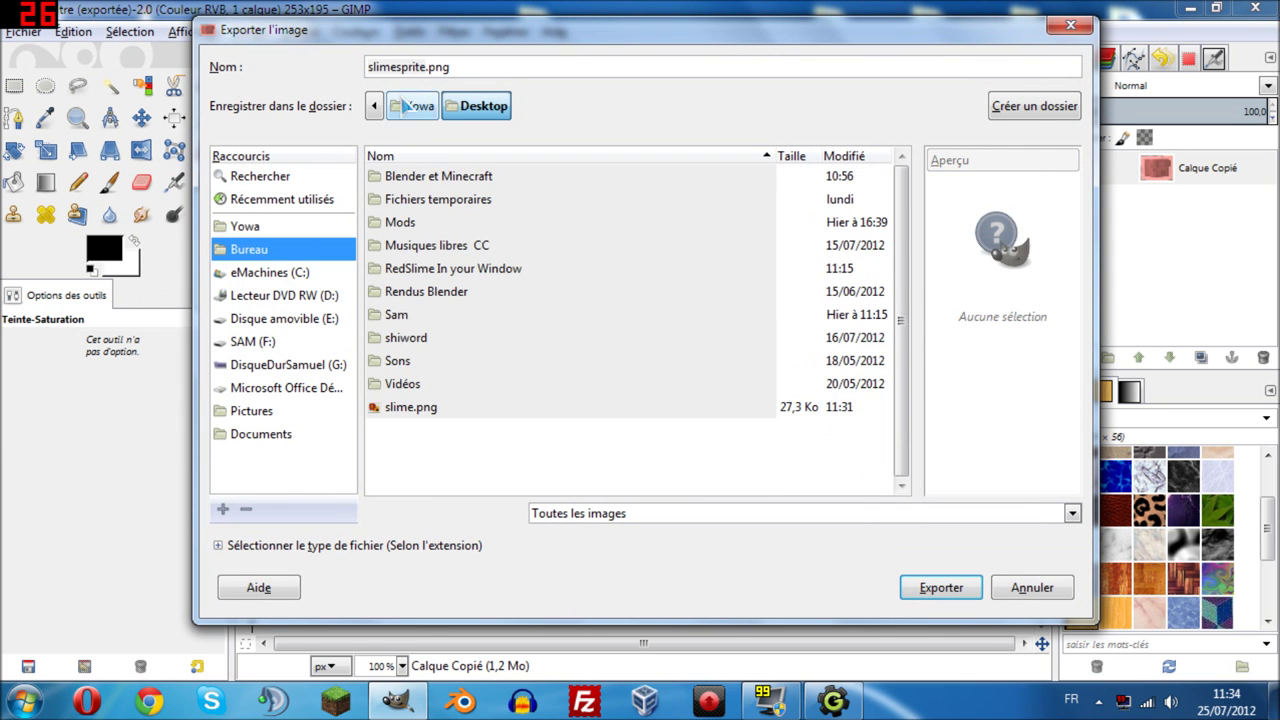
{"action": "left_click", "coordinate": [930, 587]}
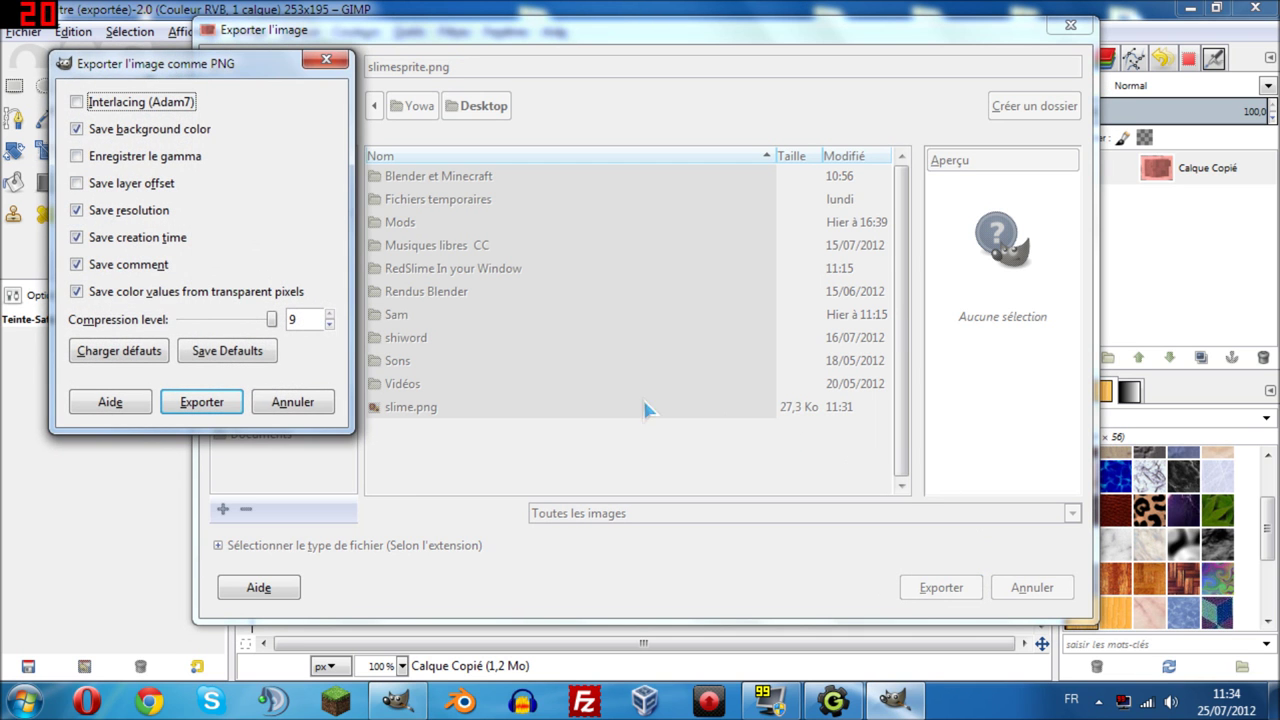
{"action": "left_click", "coordinate": [201, 402]}
{"action": "left_click", "coordinate": [1274, 704]}
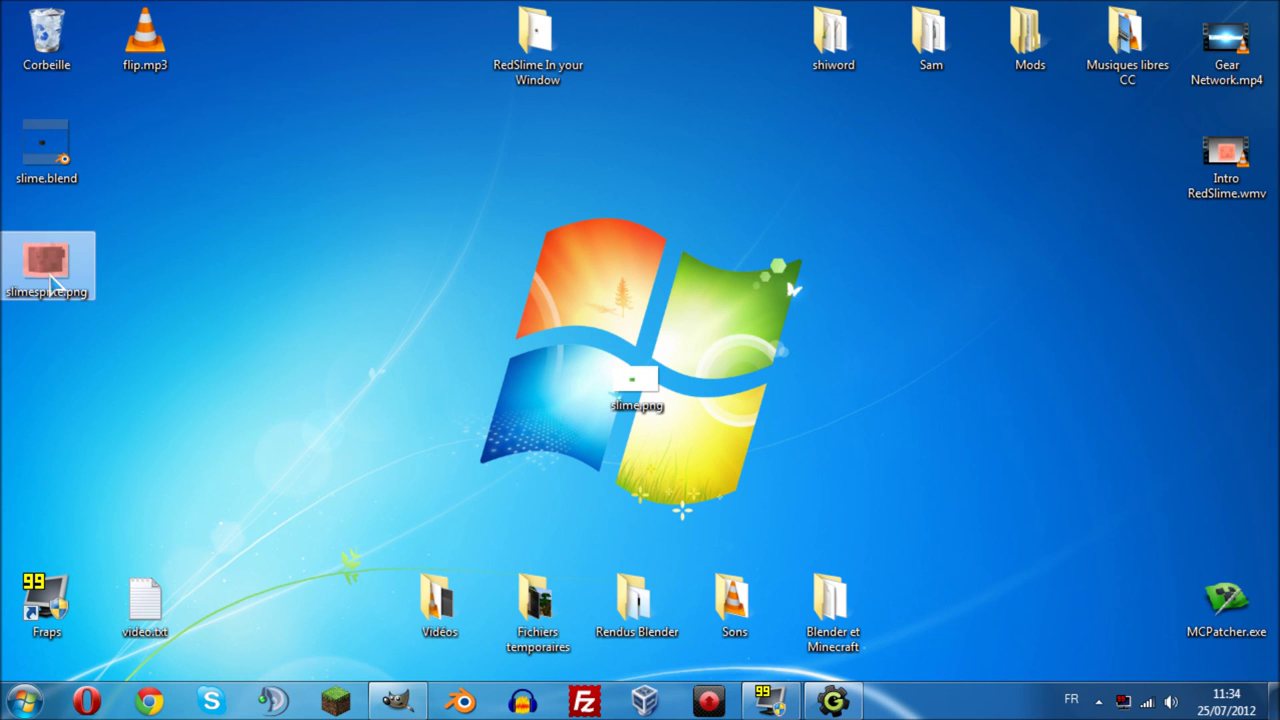
Move slimesprite.png from the desktop into the Sprites folder inside RedSlime In your Window.
{"action": "right_click", "coordinate": [50, 270]}
{"action": "left_click", "coordinate": [177, 540]}
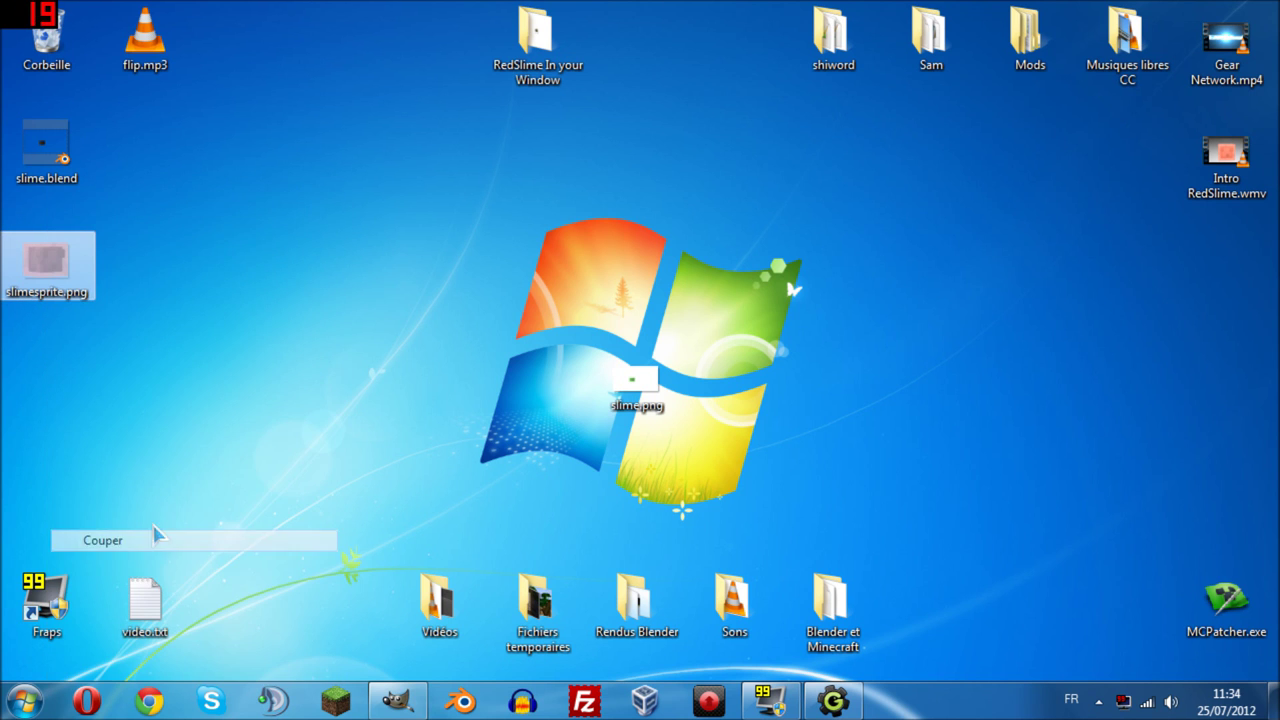
{"action": "double_click", "coordinate": [540, 25]}
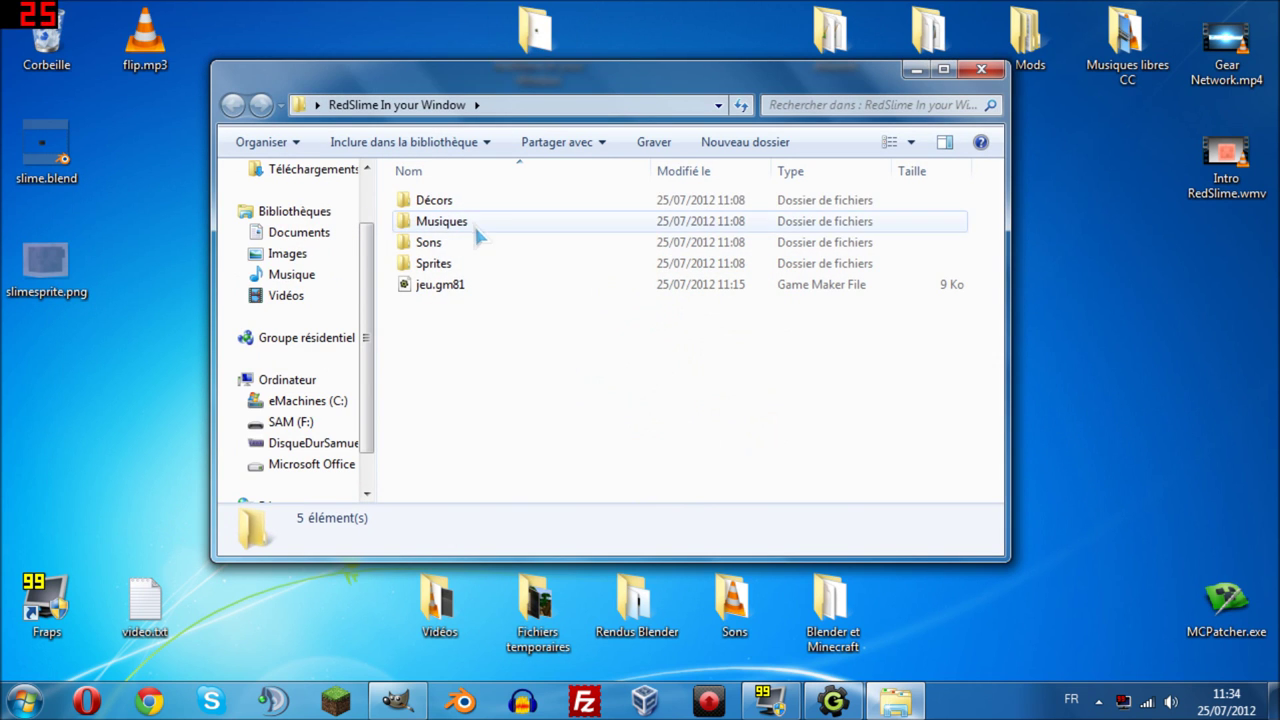
{"action": "double_click", "coordinate": [434, 263]}
{"action": "right_click", "coordinate": [456, 267]}
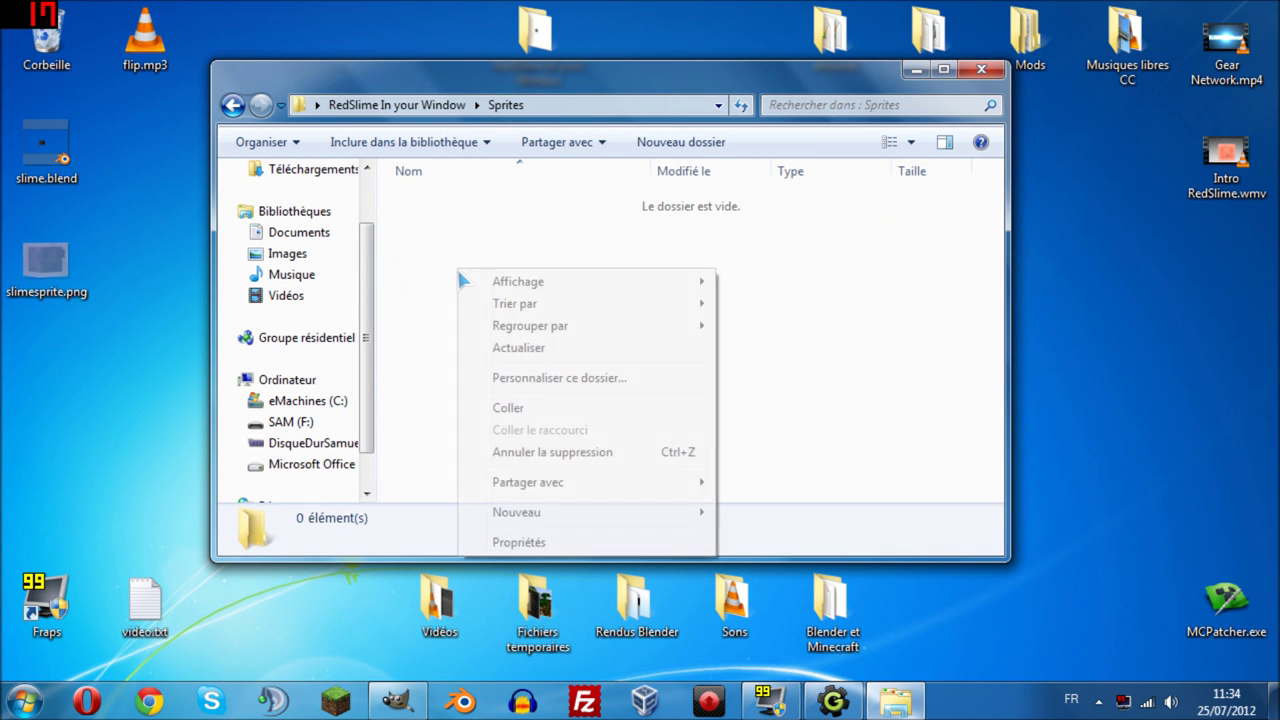
{"action": "left_click", "coordinate": [528, 408]}
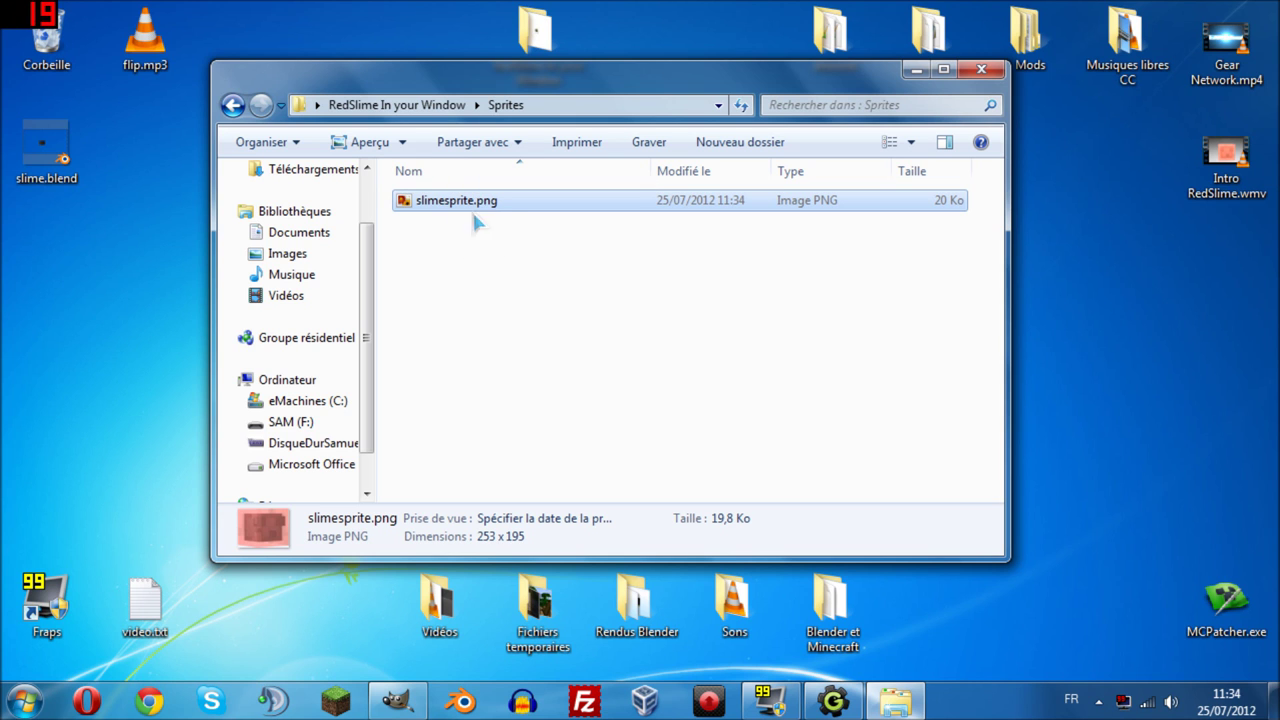
Rename slimesprite.png in the Sprites folder to redslime.png.
{"action": "right_click", "coordinate": [492, 200]}
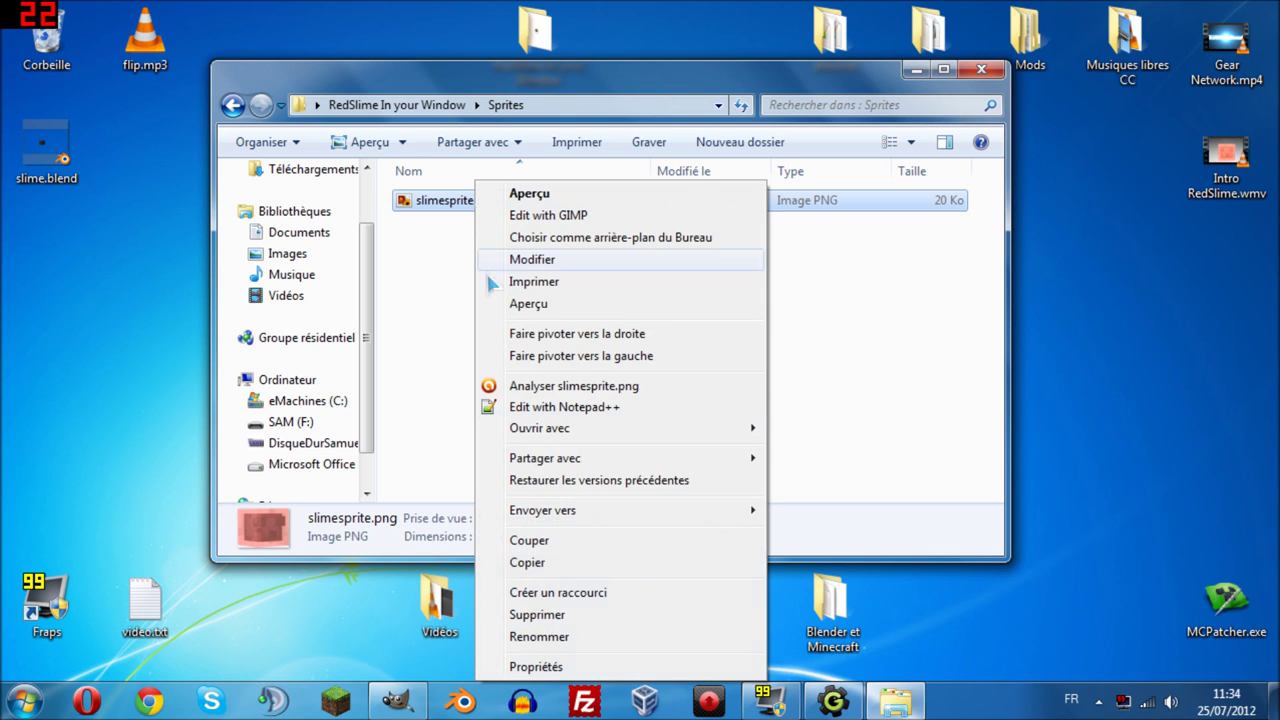
{"action": "left_click", "coordinate": [535, 632]}
{"action": "type", "text": "redslime"}
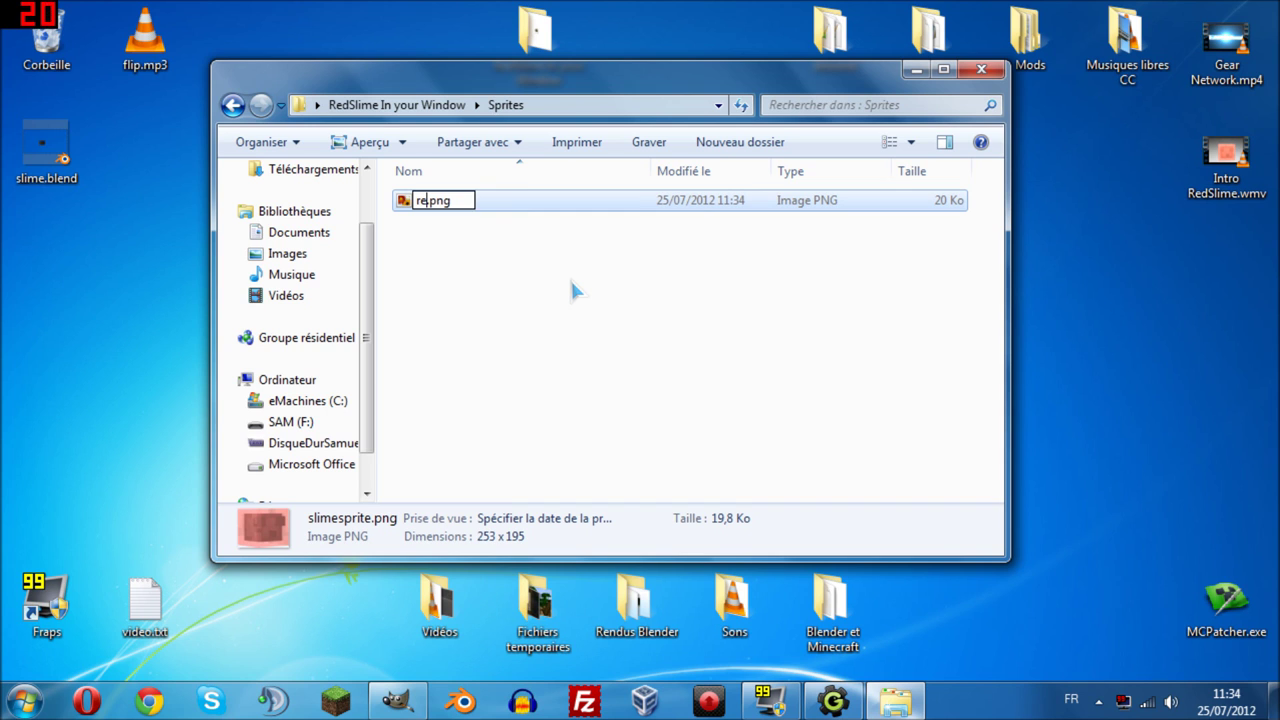
{"action": "key", "text": "Return"}
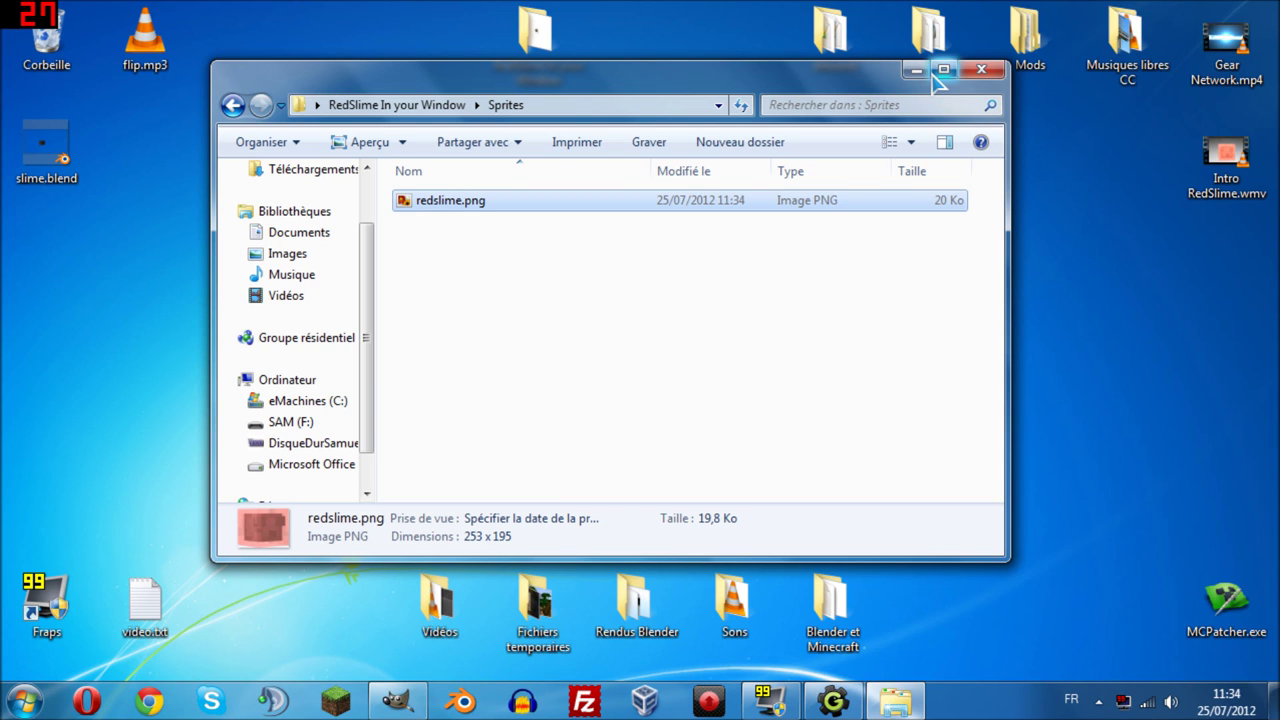
Minimize the Sprites folder window to return to the desktop.
{"action": "left_click_drag", "start_coordinate": [880, 78], "coordinate": [960, 12]}
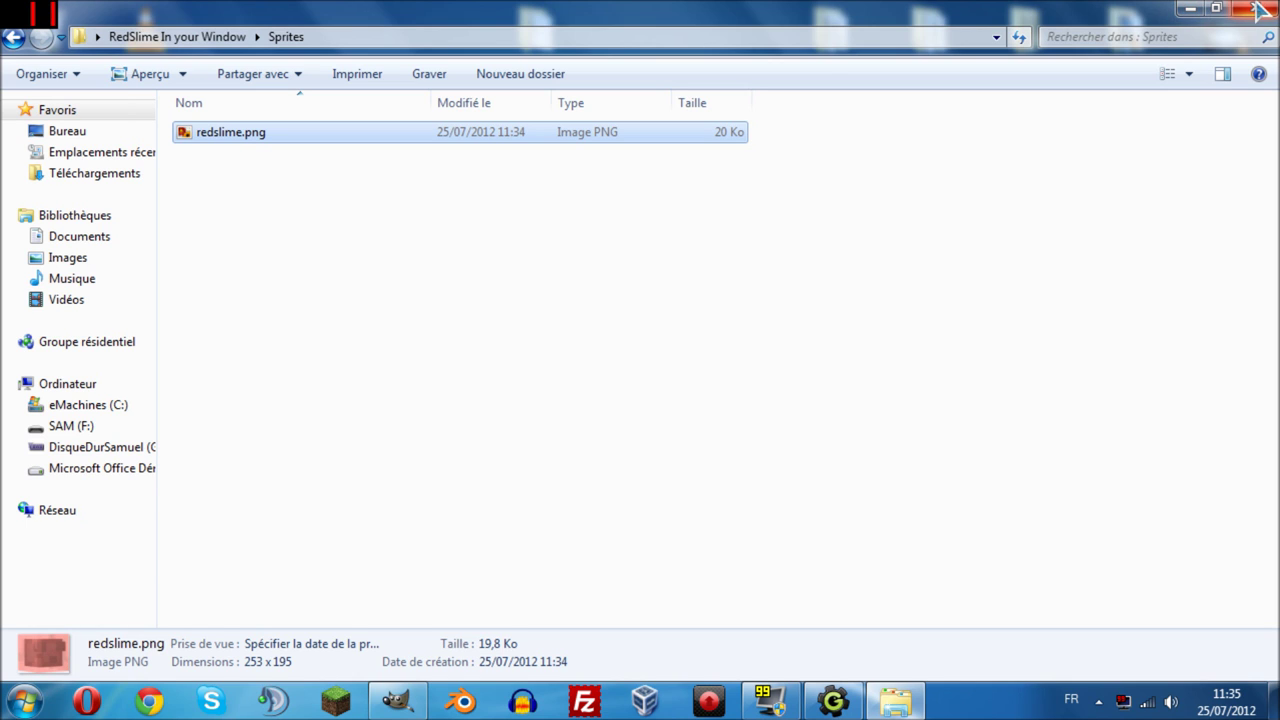
{"action": "left_click", "coordinate": [1190, 9]}
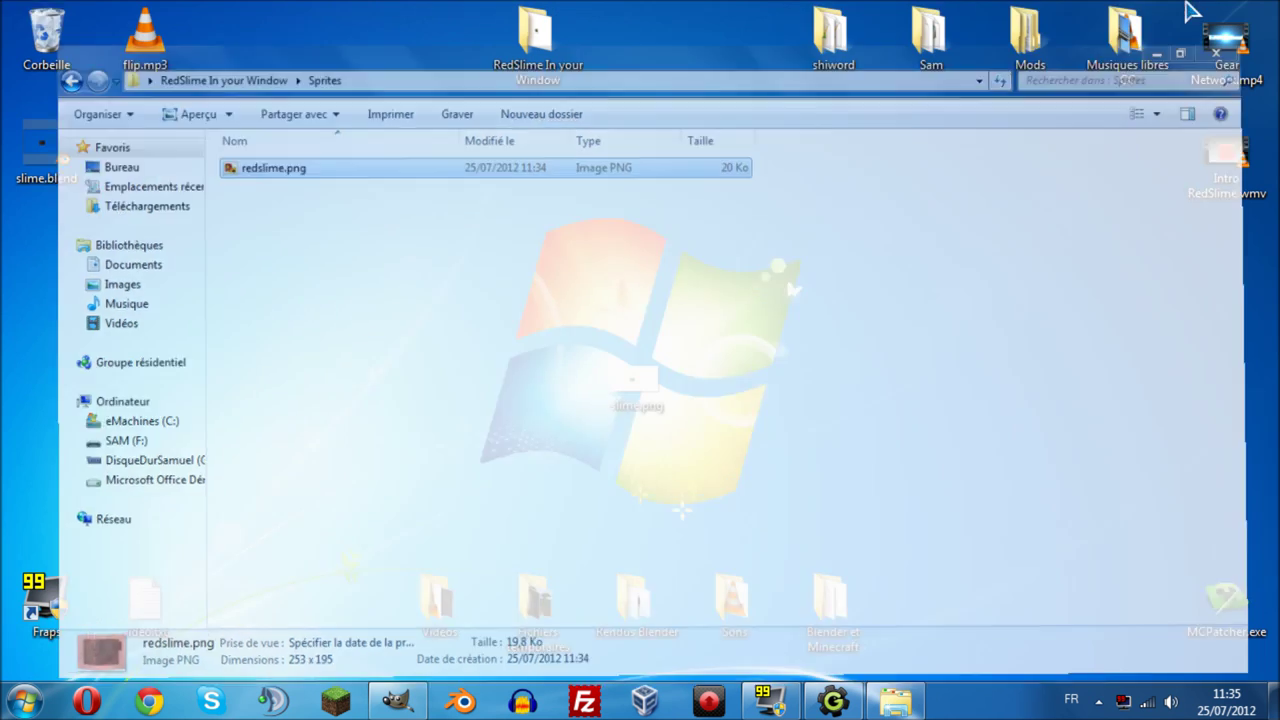
{"action": "left_click", "coordinate": [896, 700]}
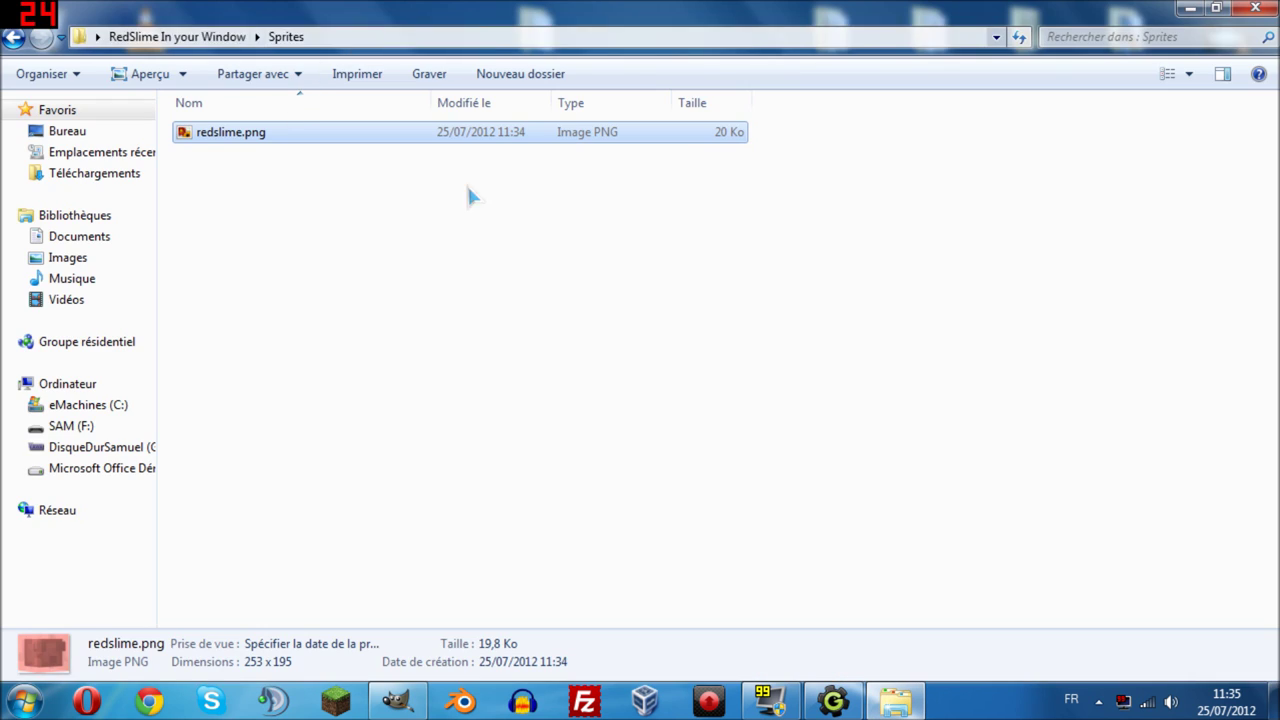
{"action": "left_click_drag", "start_coordinate": [1086, 14], "coordinate": [702, 82]}
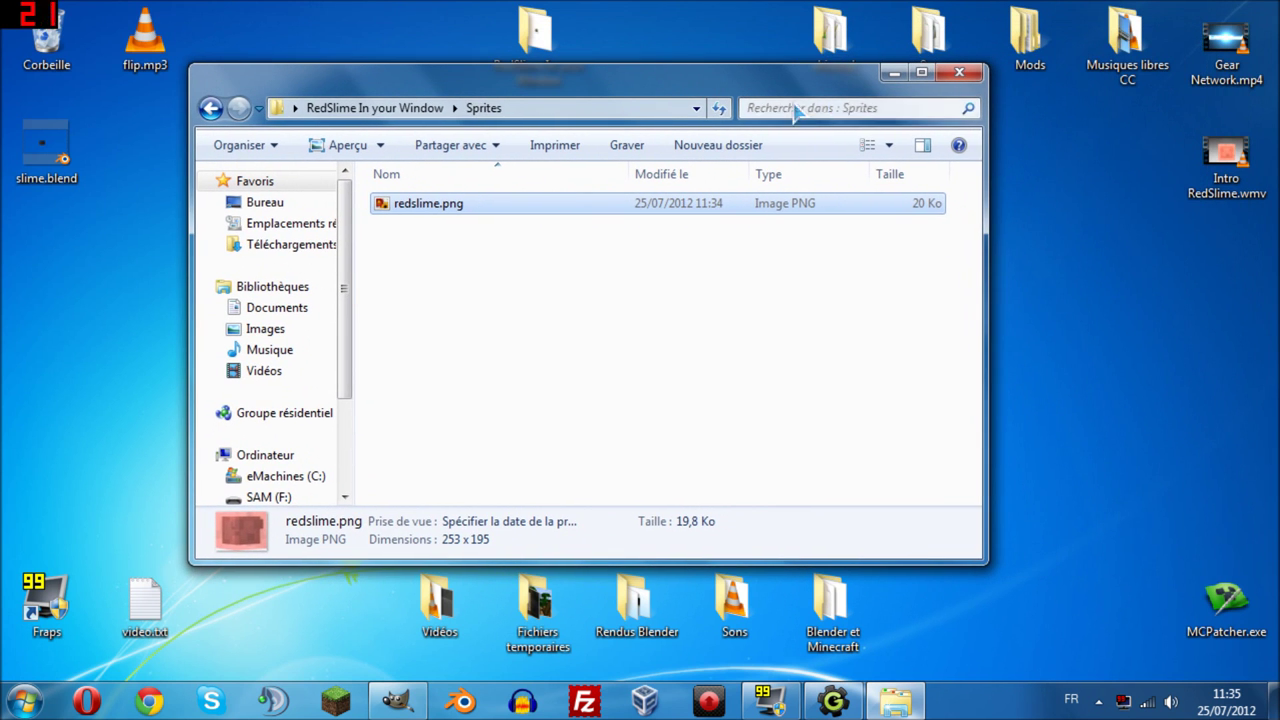
{"action": "left_click", "coordinate": [894, 74]}
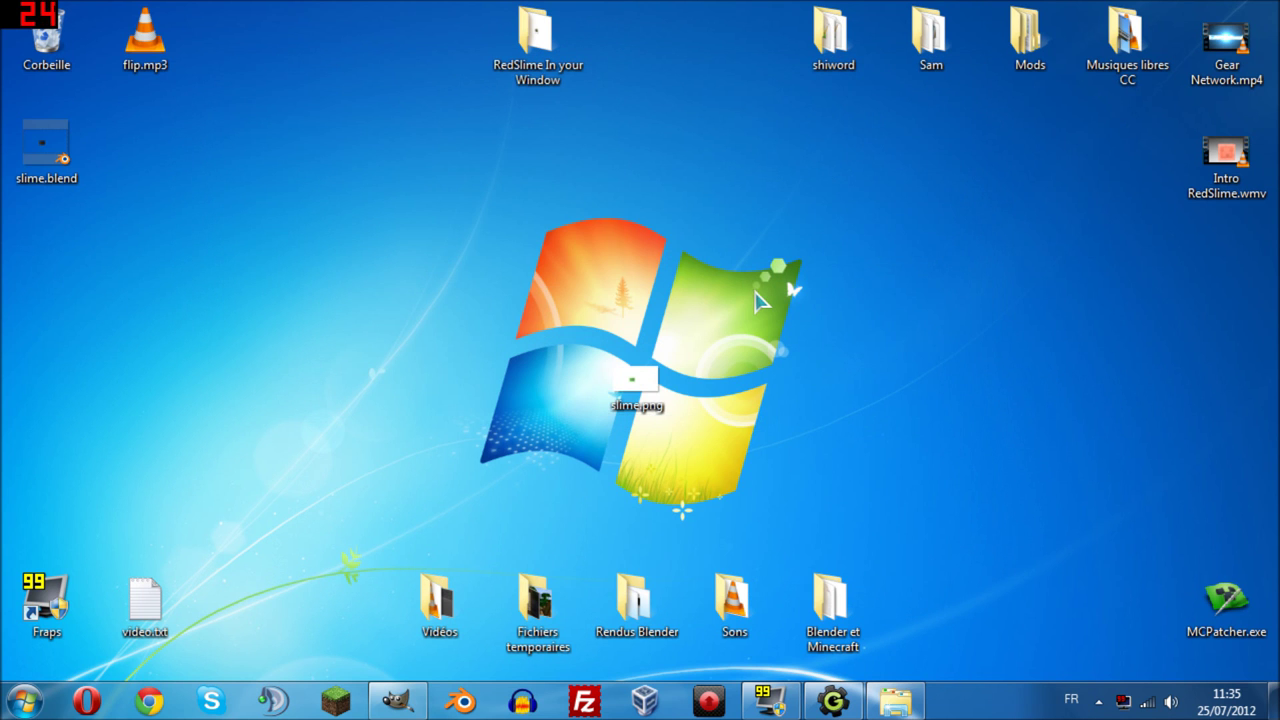